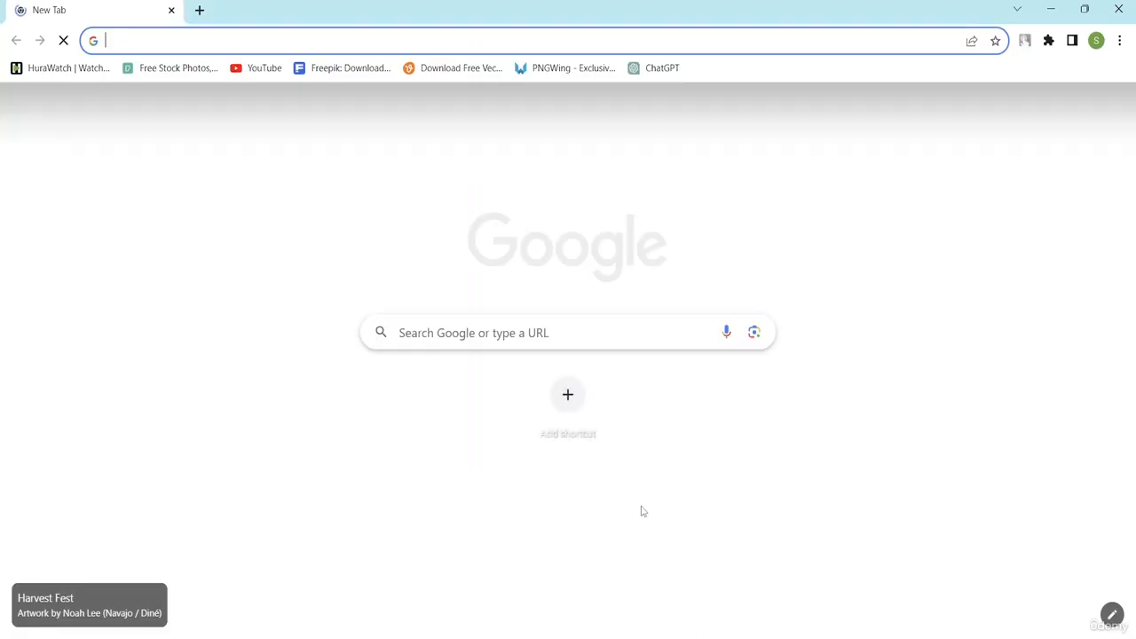
Search Google for "cv template"
click(426, 330)
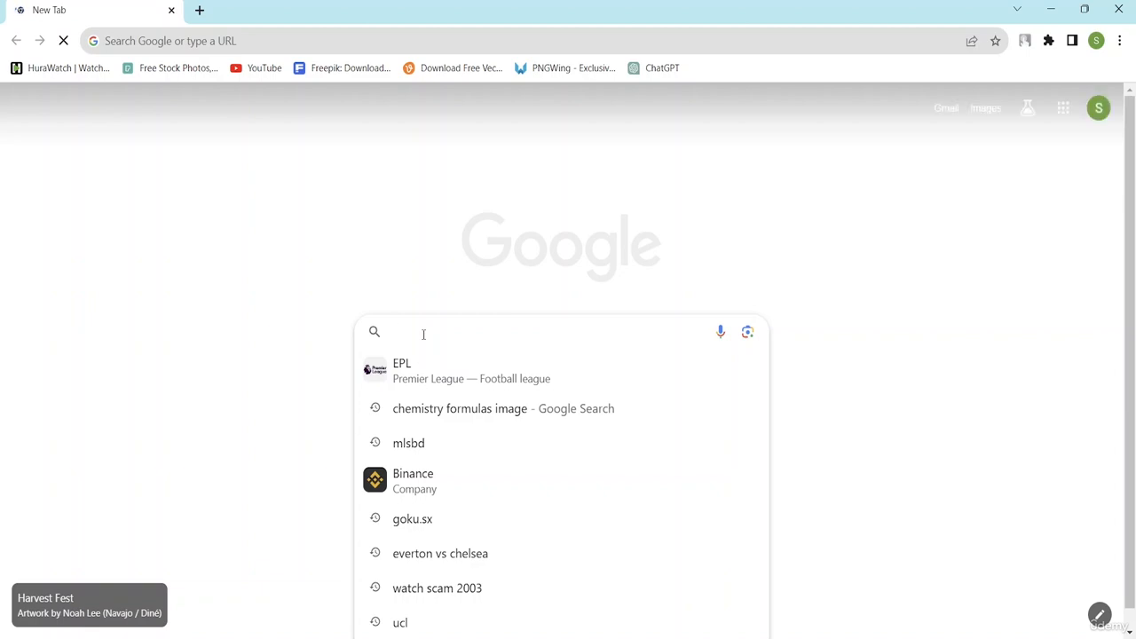
text(cv)
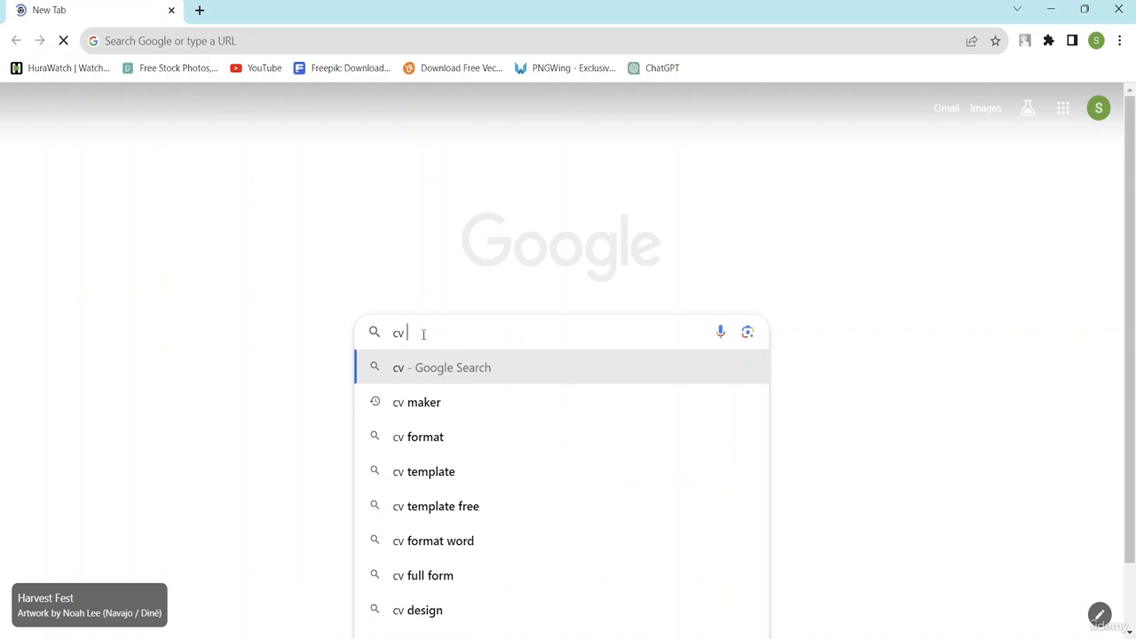
text( tee)
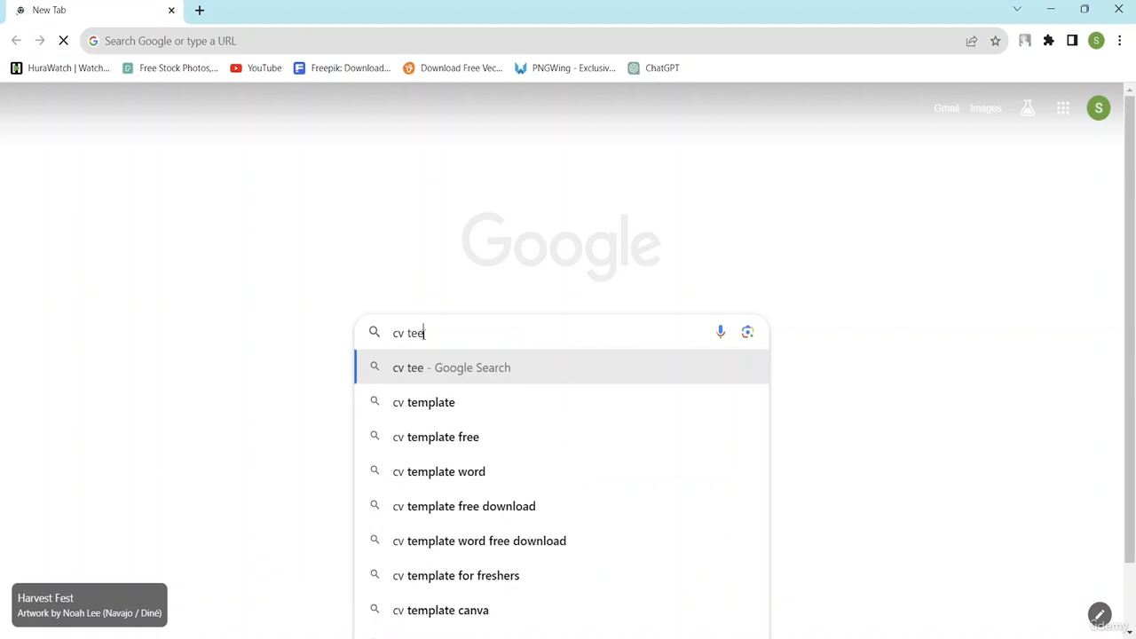
key(BackSpace)
text(mpla)
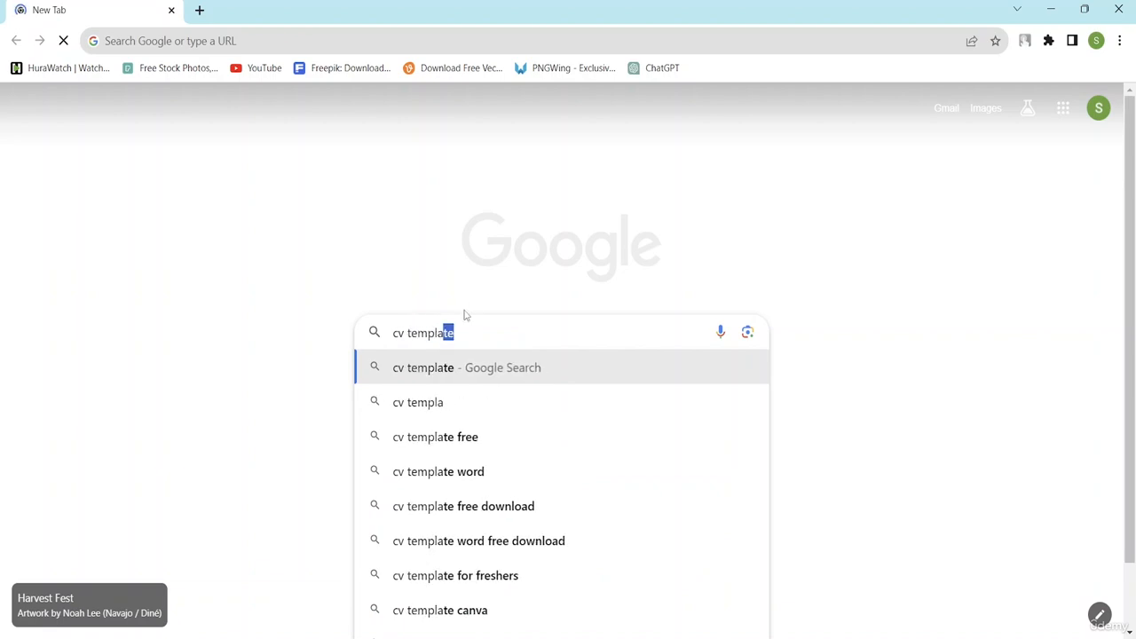
text(te)
key(Return)
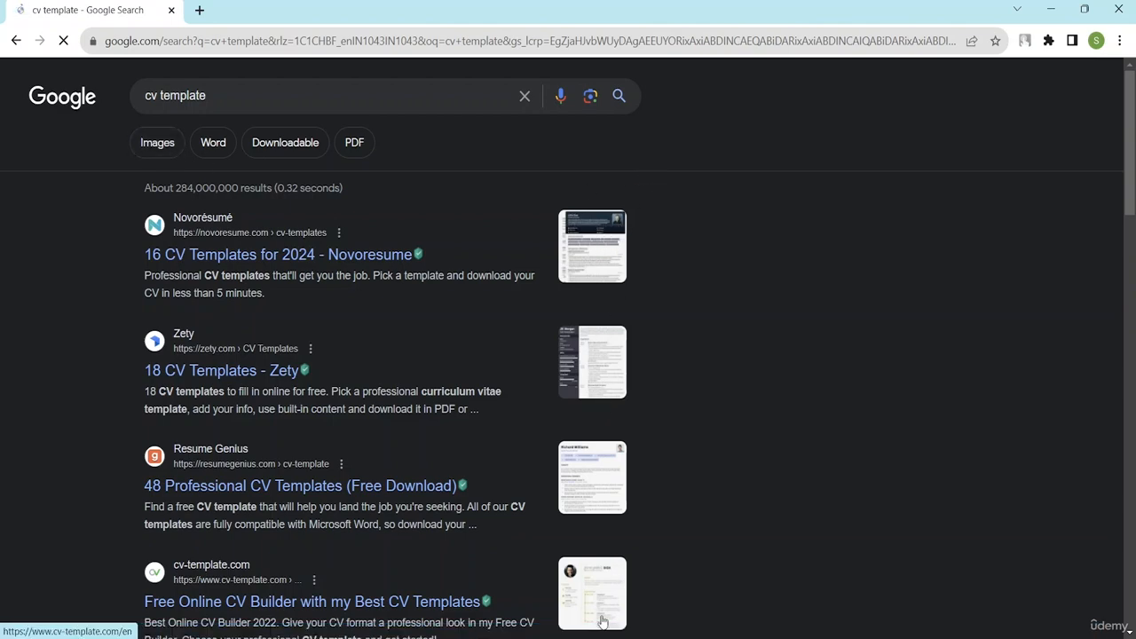
Look through the search results and image previews for CV layout examples
scroll(572, 428, down, 6)
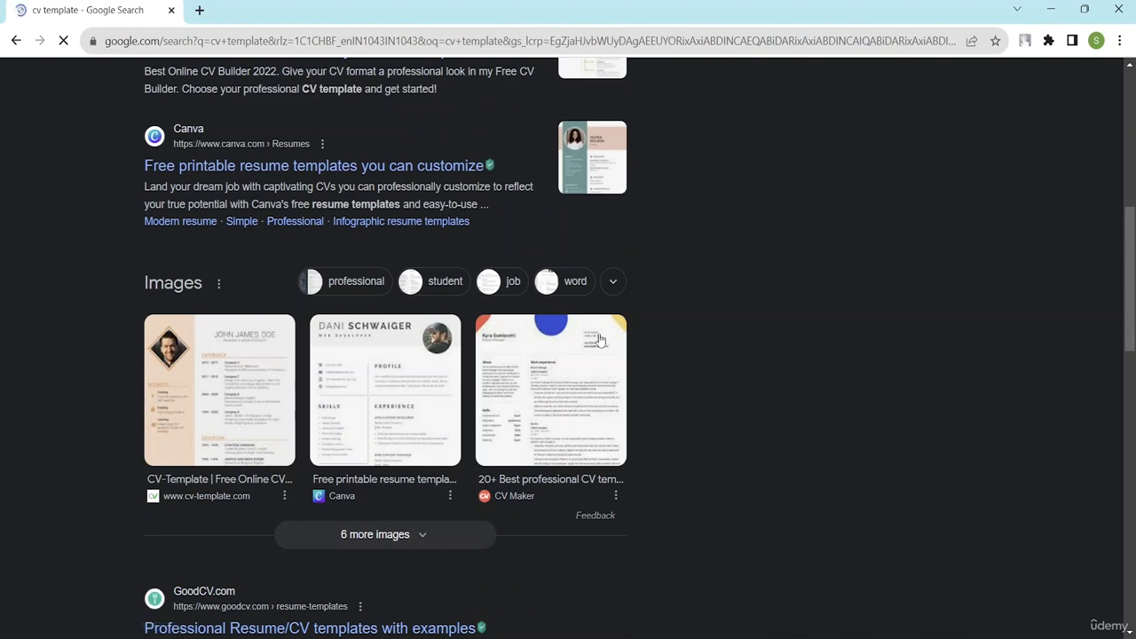
scroll(517, 327, up, 6)
scroll(500, 311, down, 1)
scroll(502, 315, up, 1)
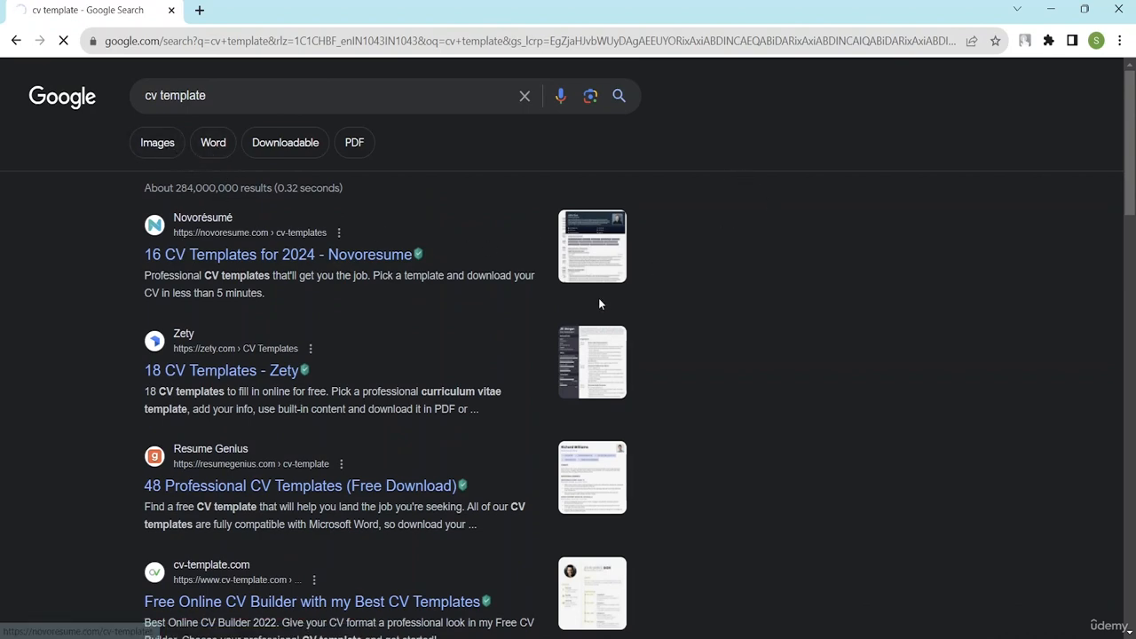
scroll(612, 328, down, 1)
scroll(612, 355, down, 6)
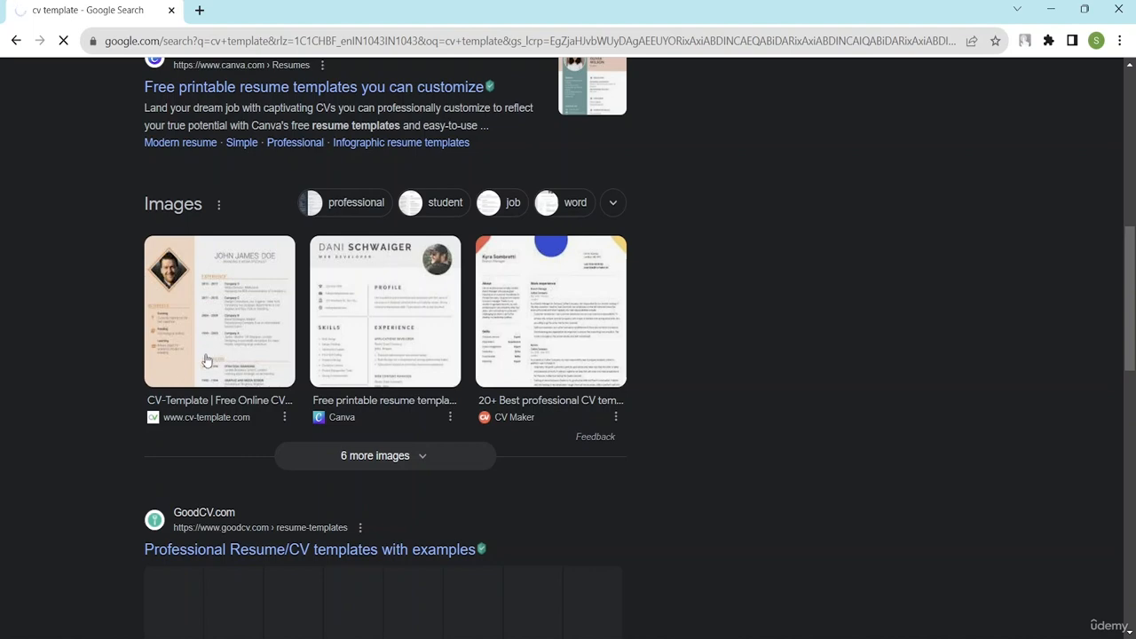
scroll(240, 306, down, 2)
scroll(300, 255, up, 6)
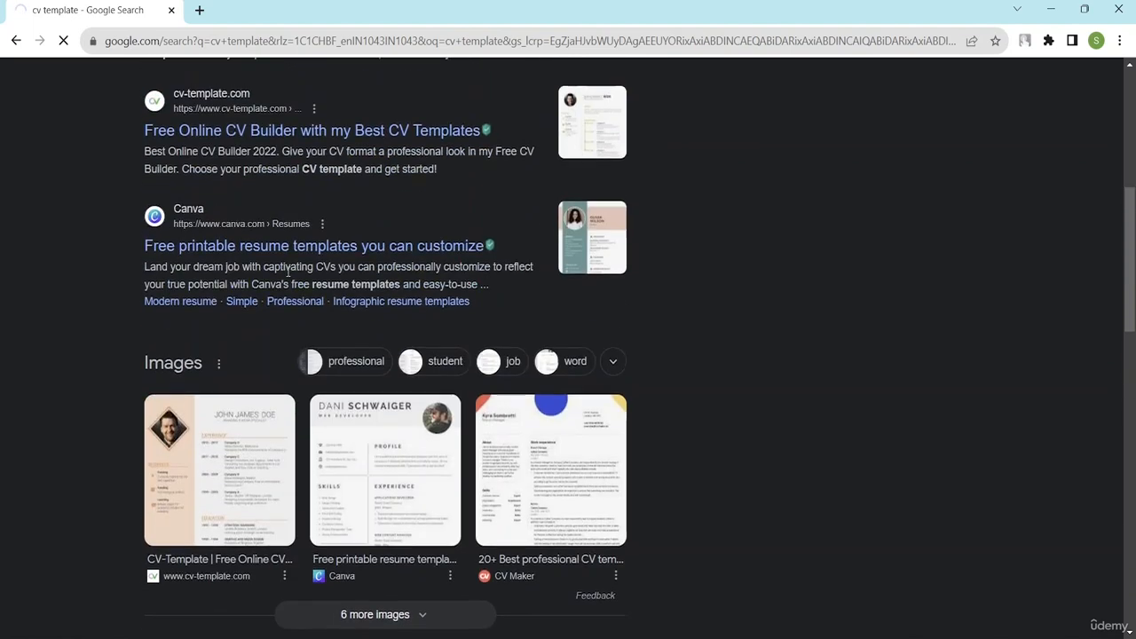
scroll(300, 254, up, 3)
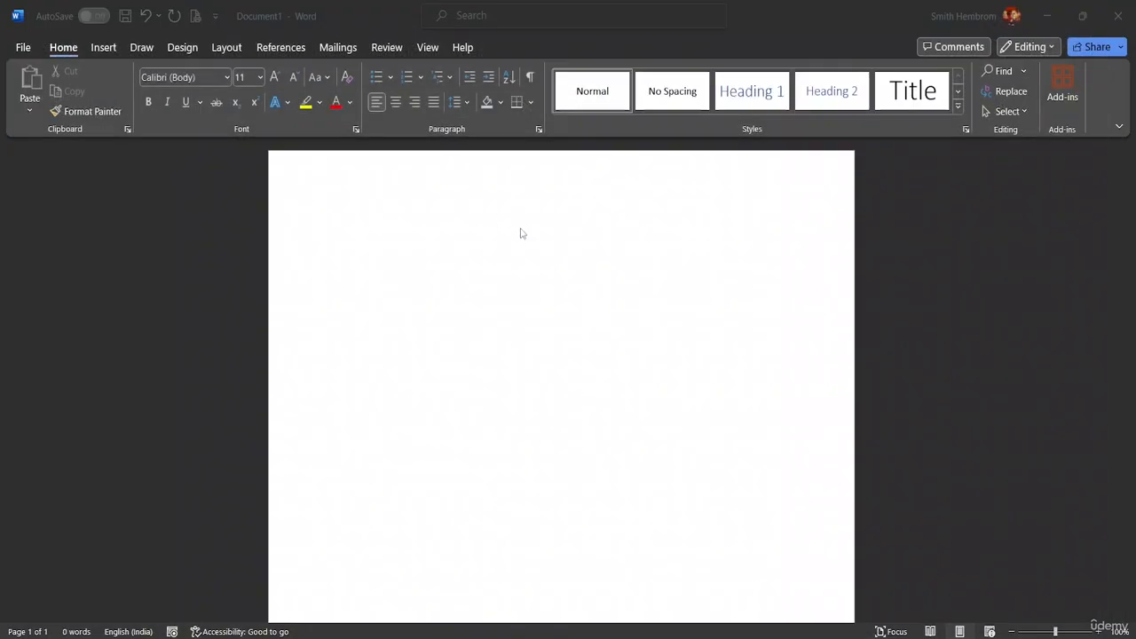
Switch to the blank Word document, set the font size to 14 and enter the candidate's full name as the first line
click(331, 187)
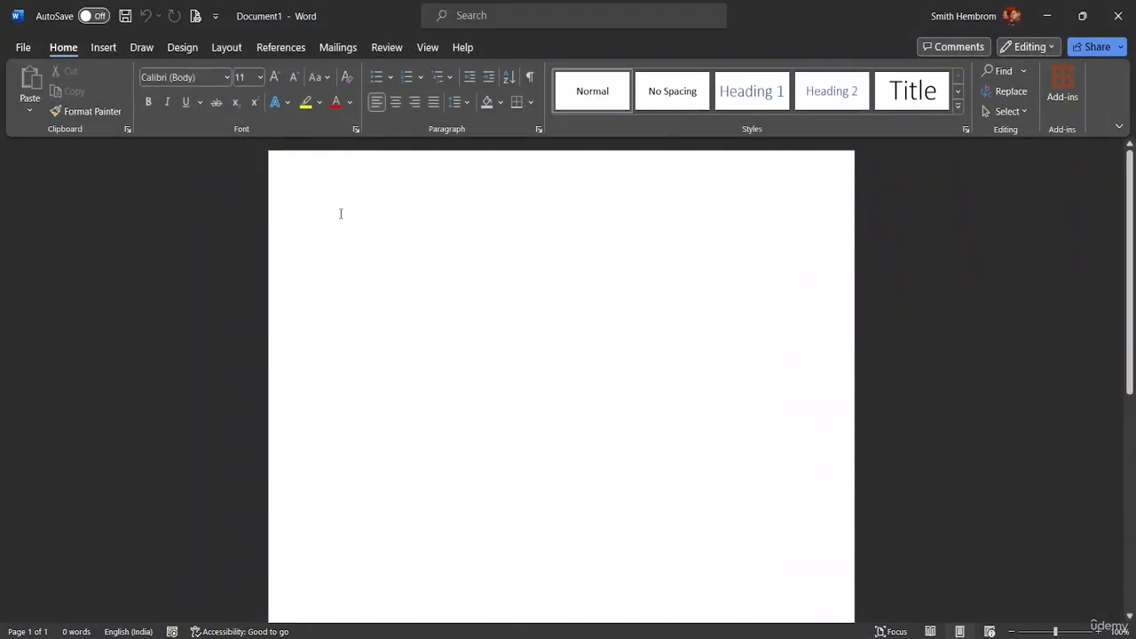
click(260, 78)
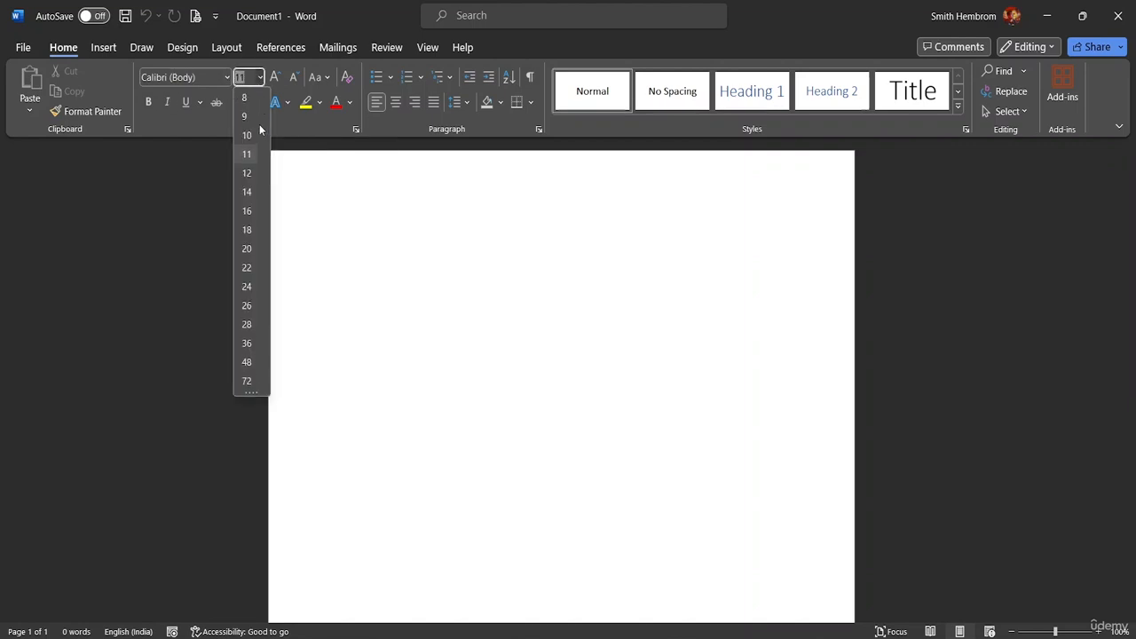
click(248, 192)
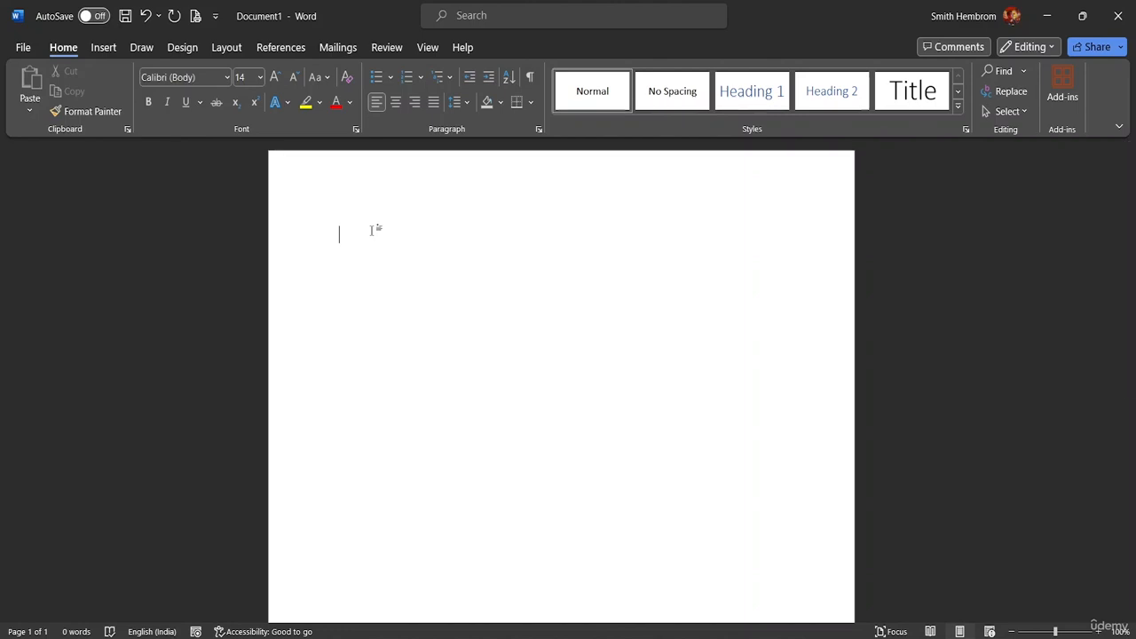
text(R)
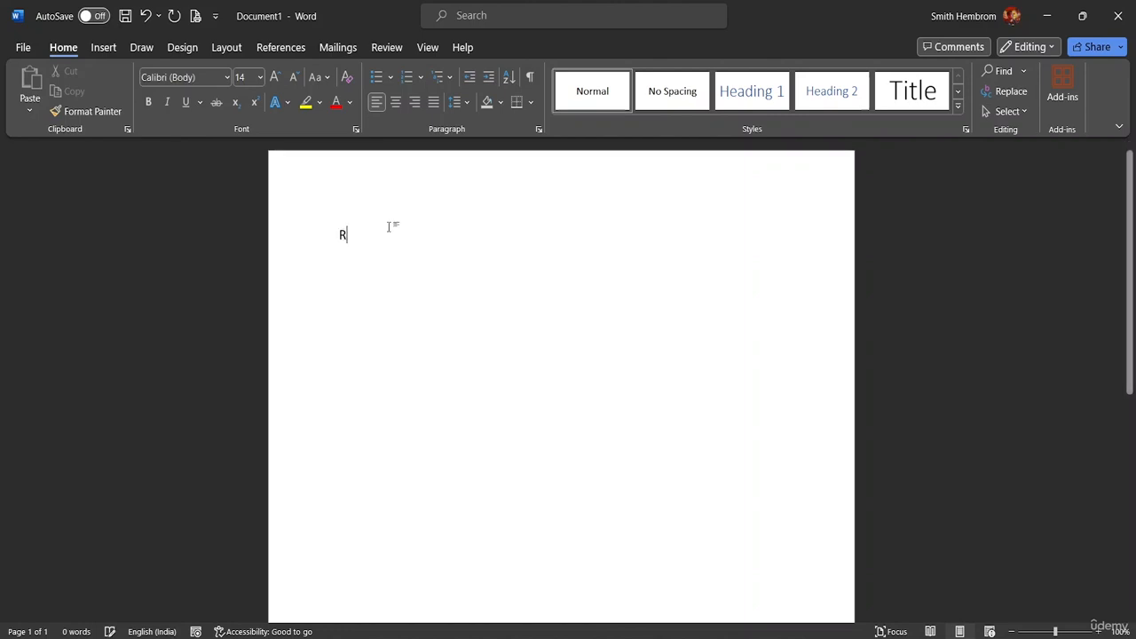
text(oa)
key(BackSpace)
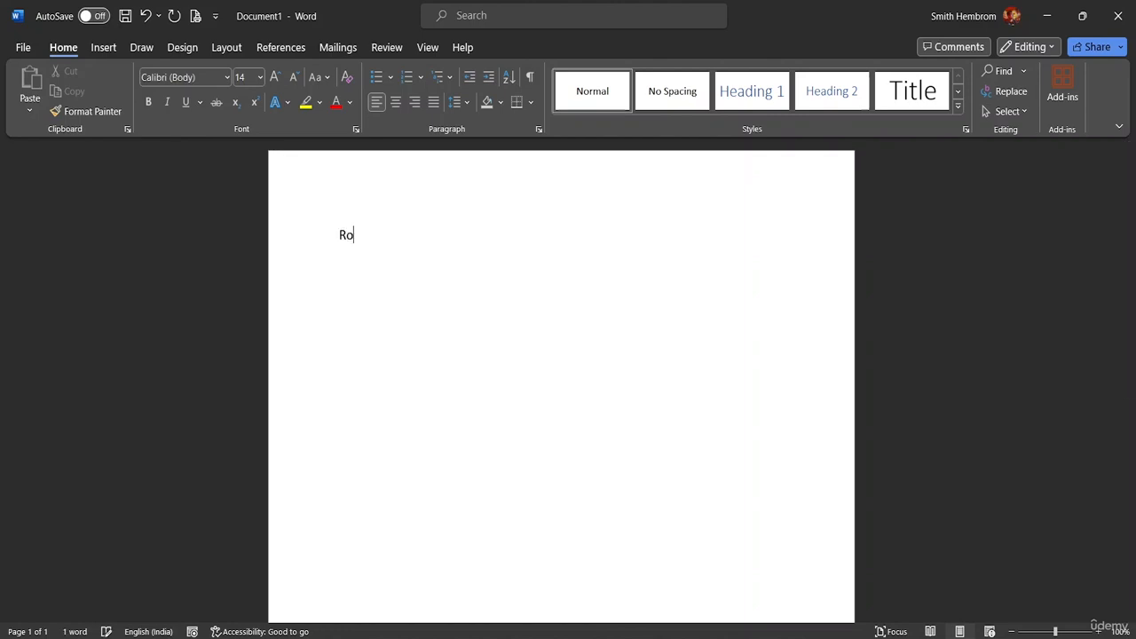
text(land )
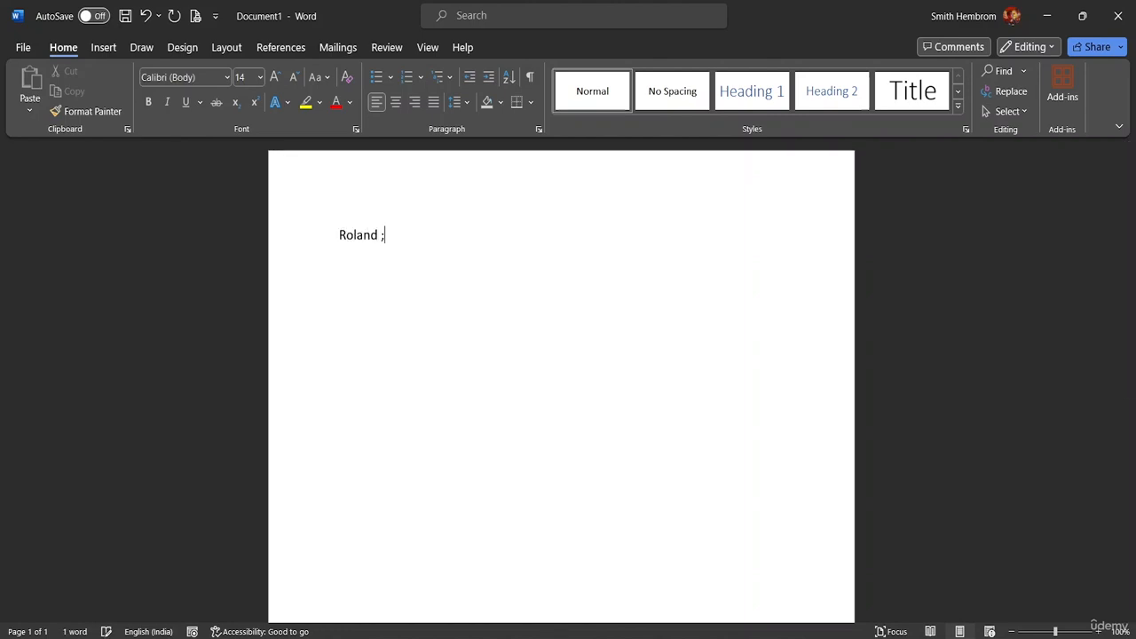
text(An)
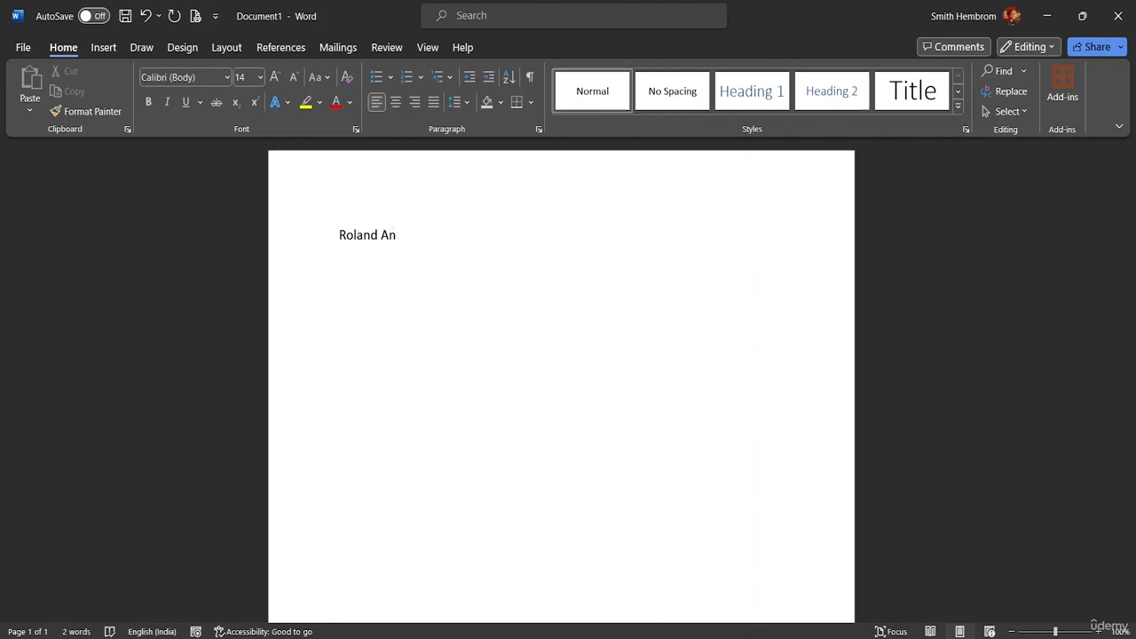
text(derson)
key(Return)
Enter the job title "Staff Nurse" on the second line, ending with a new line
text(St)
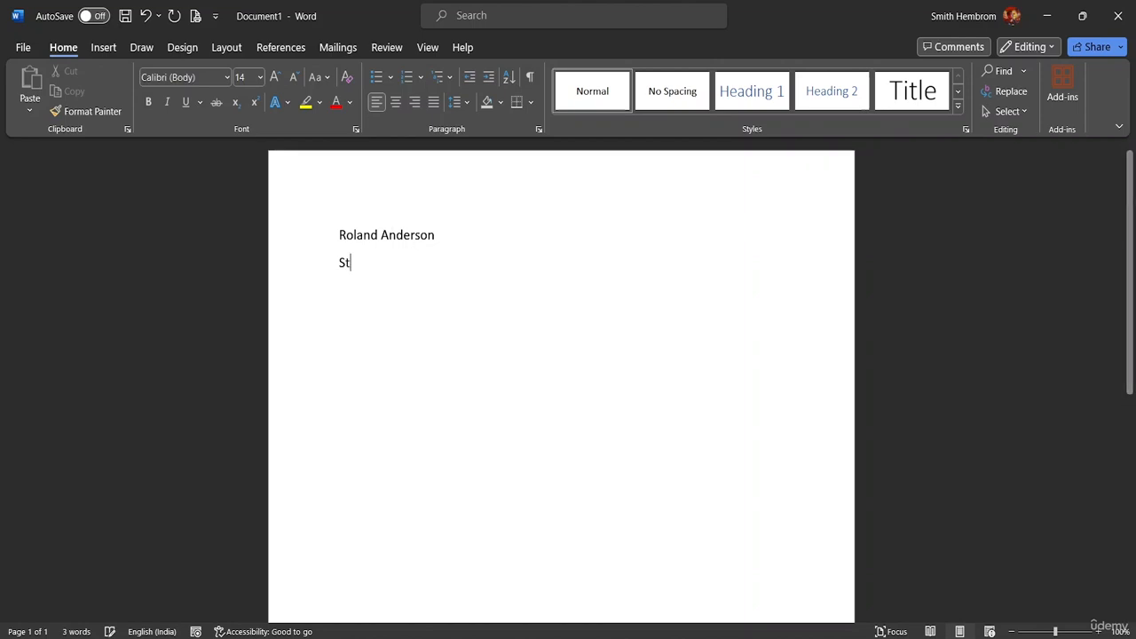
text(aff )
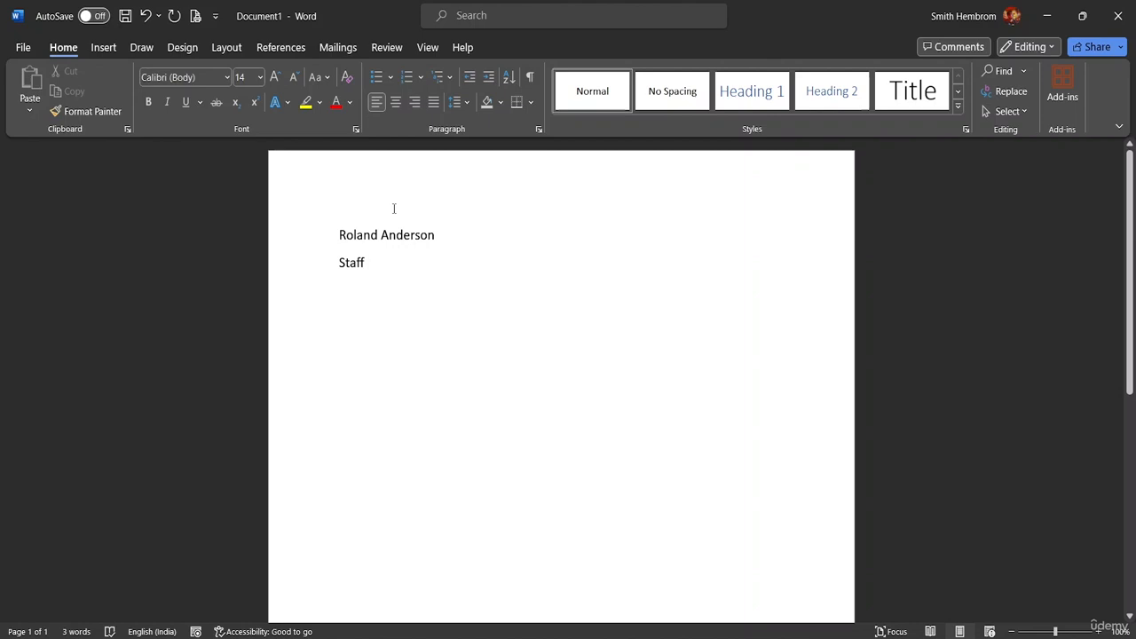
text(Nurse)
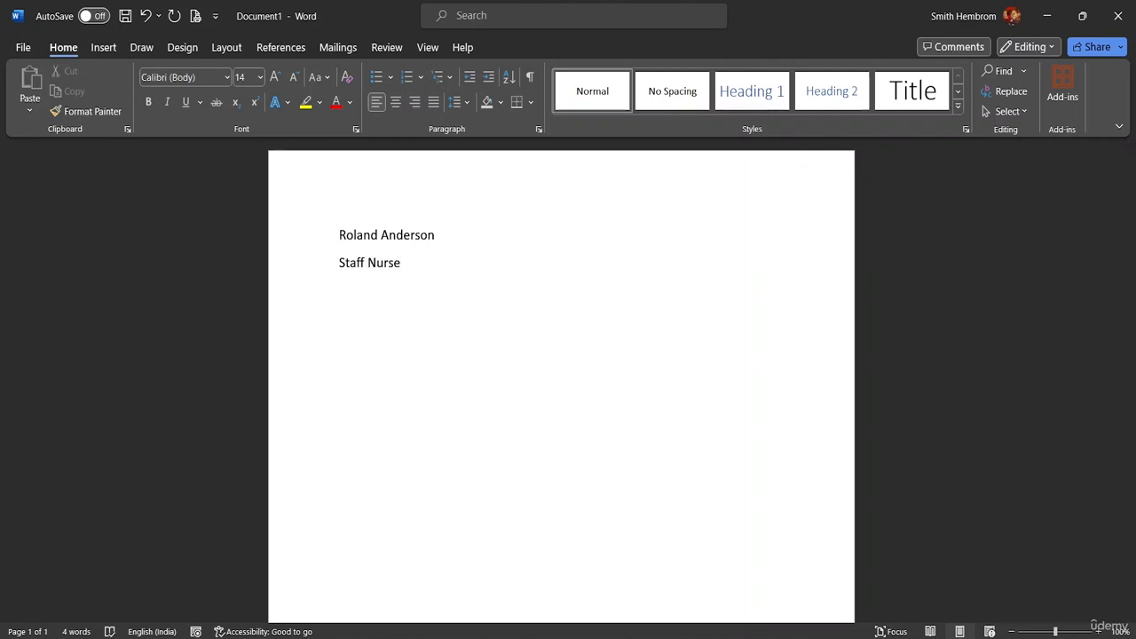
key(Return)
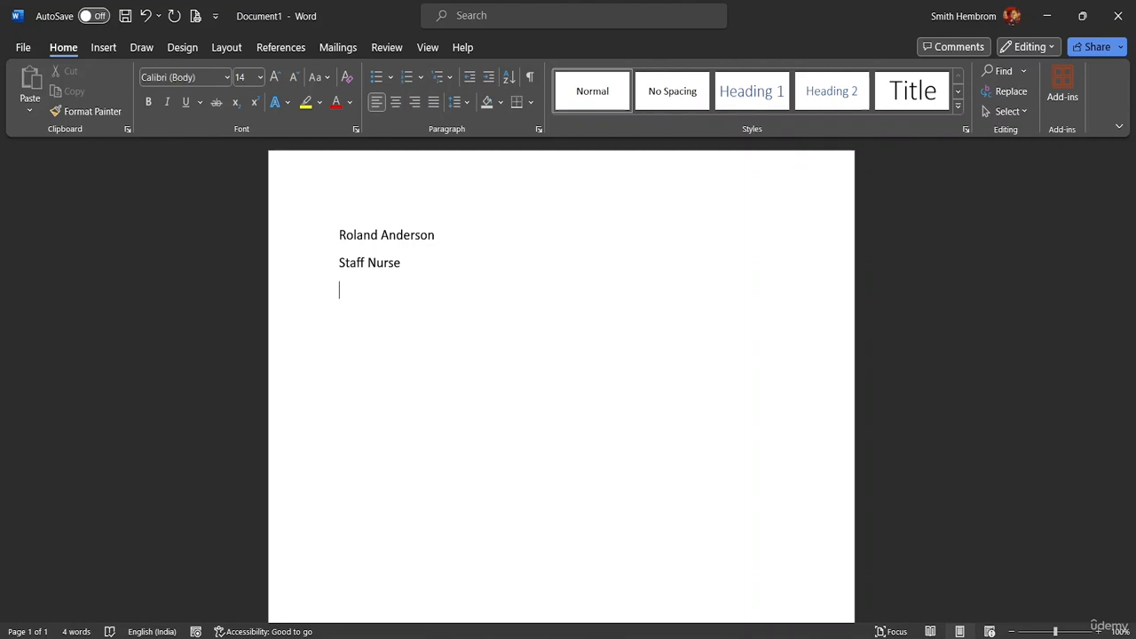
Format the candidate's name line at font size 28 in bold
triple_click(438, 236)
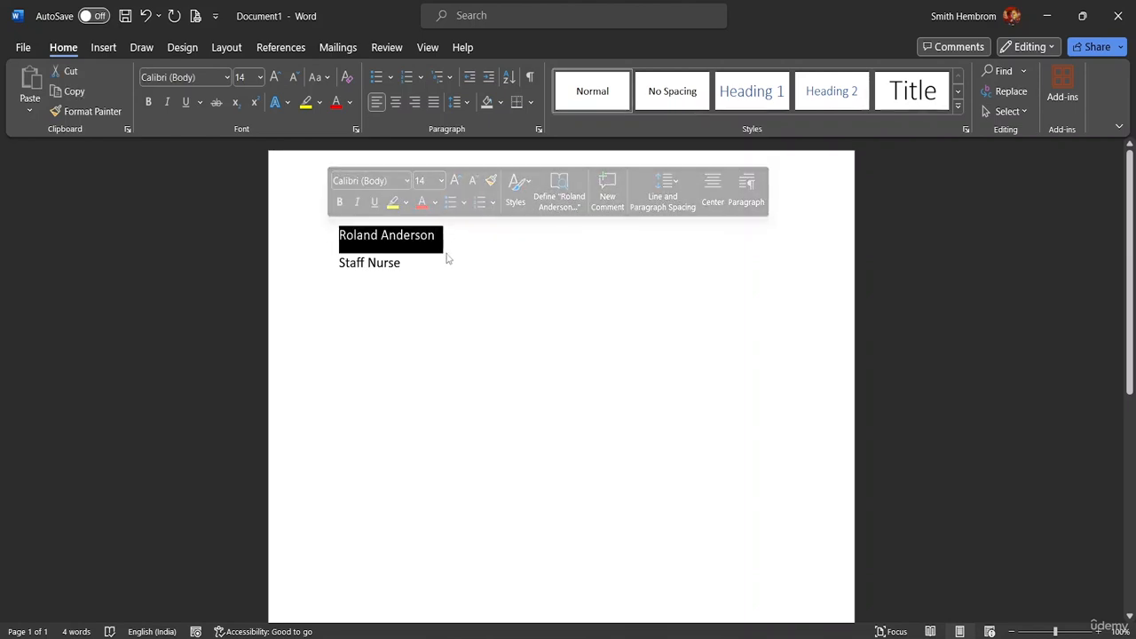
click(441, 181)
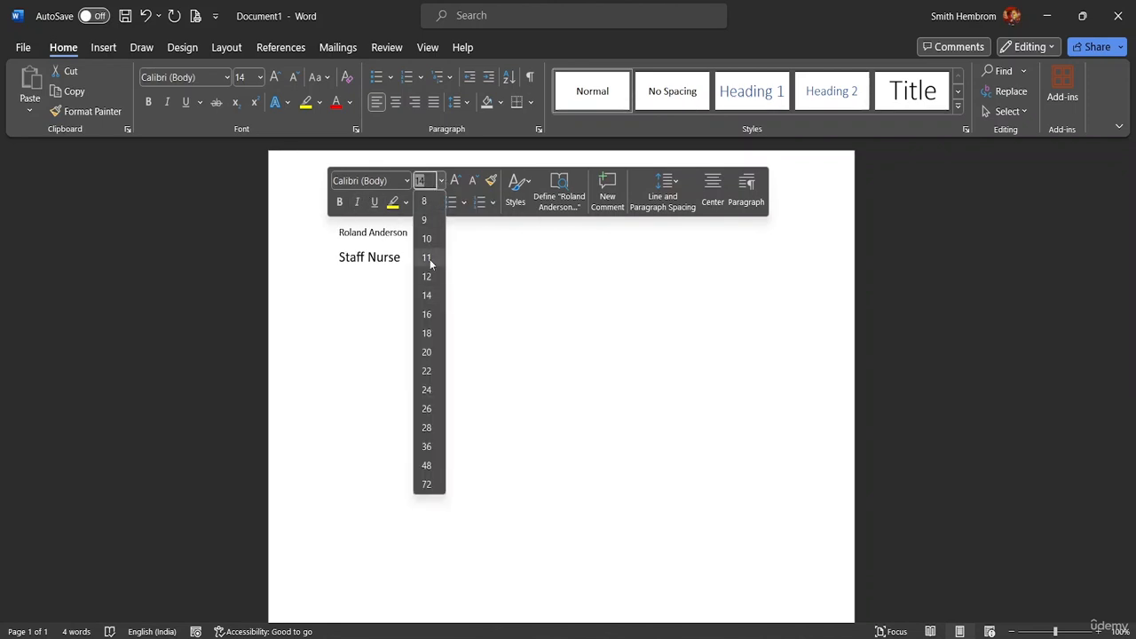
click(426, 427)
click(342, 203)
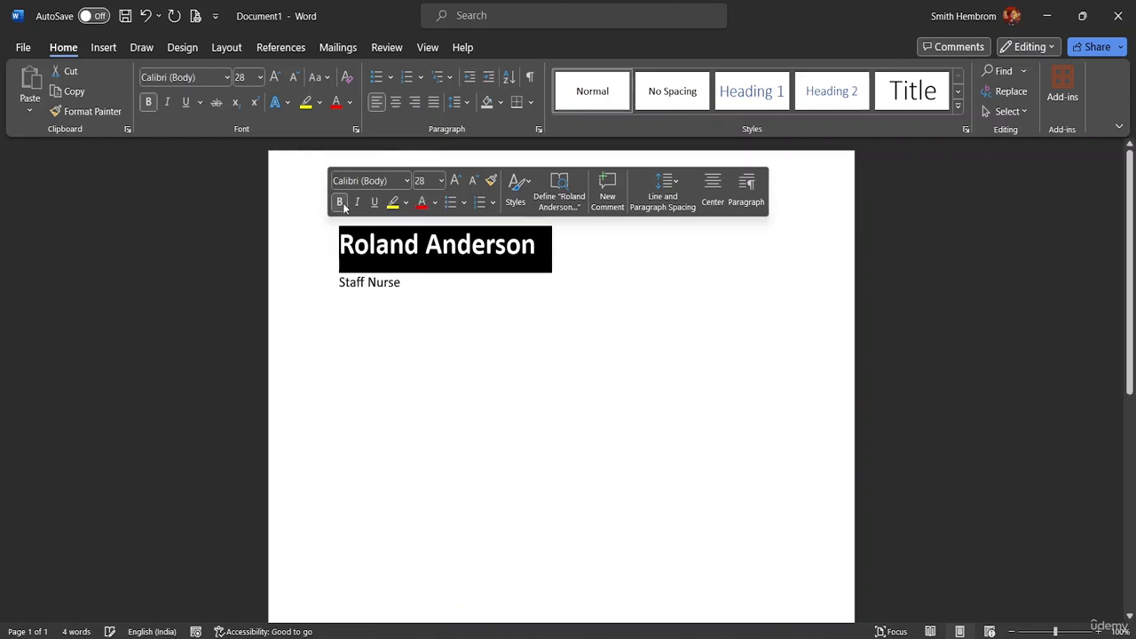
Format the "Staff Nurse" line at font size 26, bold, in the darkest orange (brown) theme colour
drag(411, 284, 338, 284)
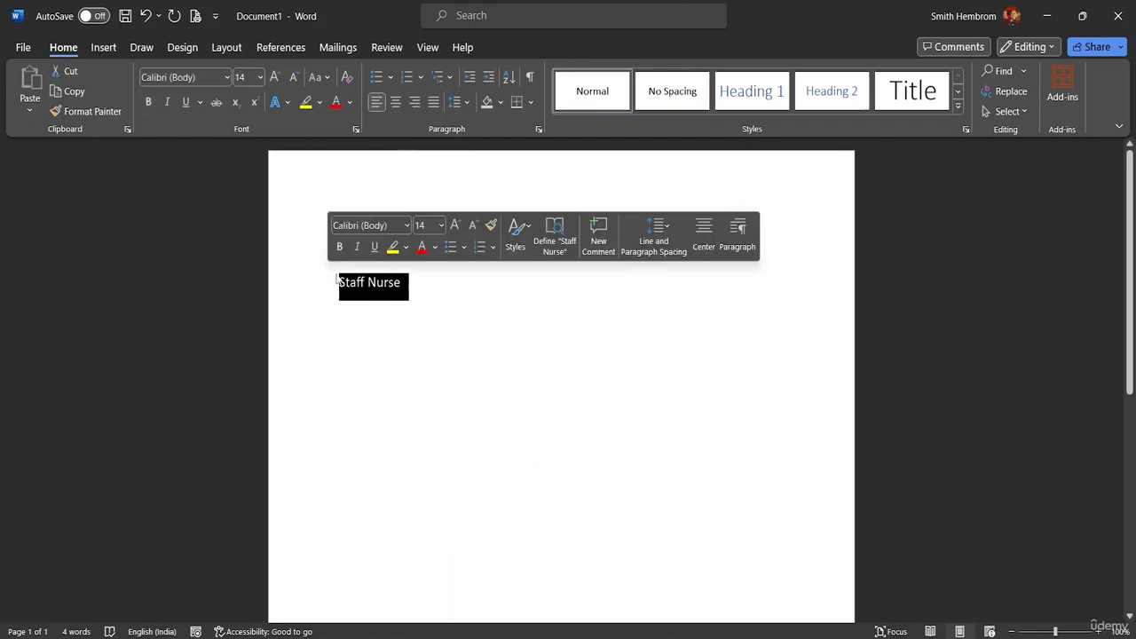
click(260, 77)
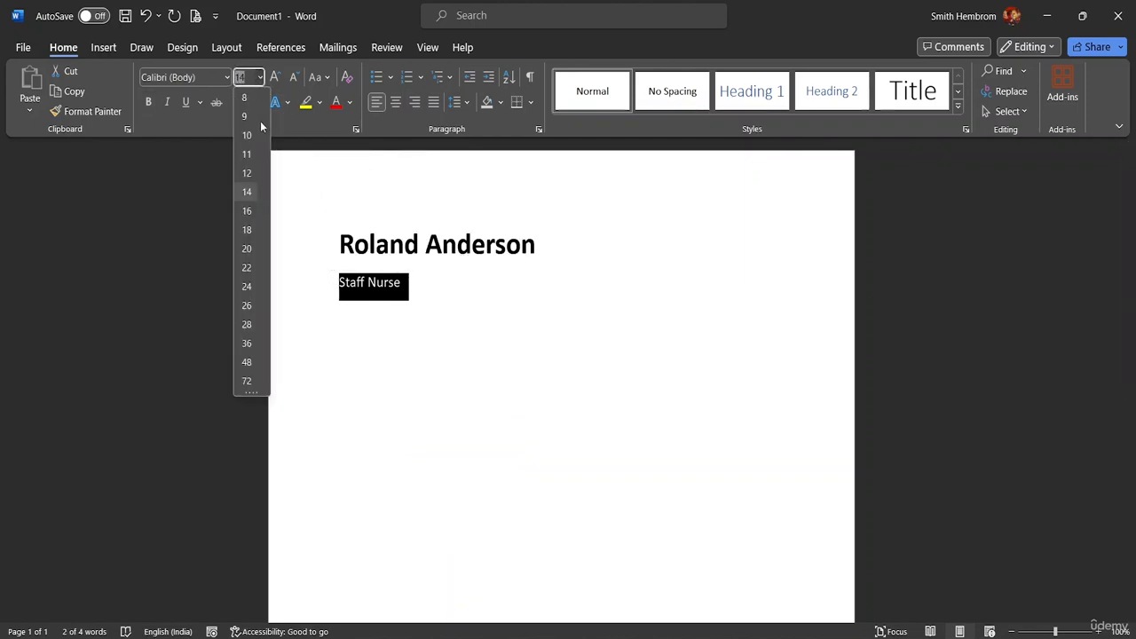
click(248, 306)
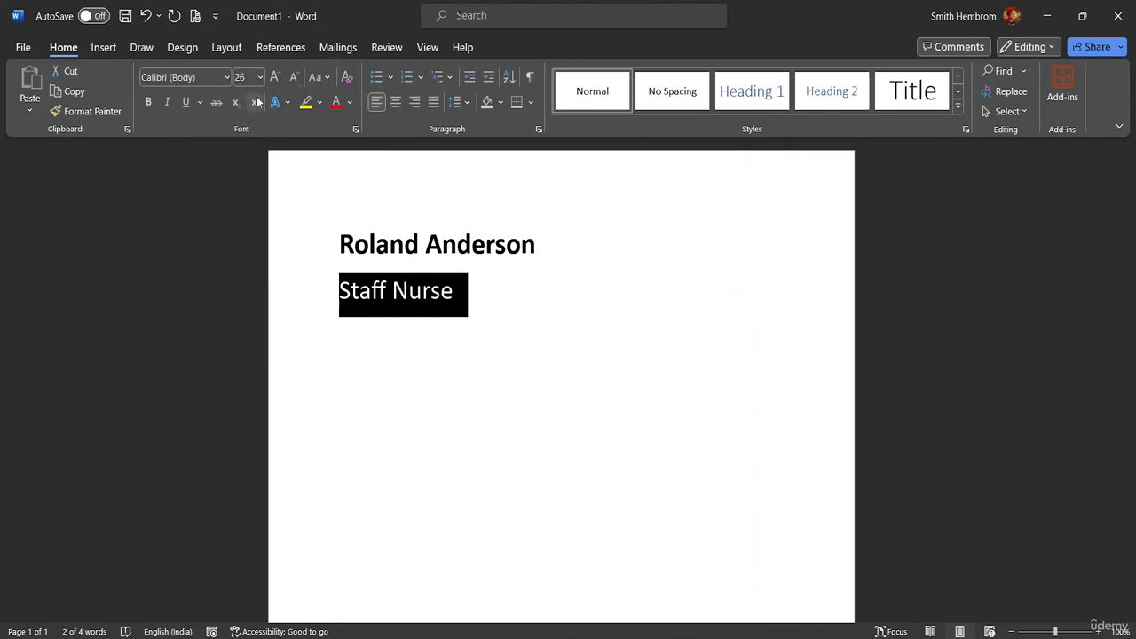
click(148, 102)
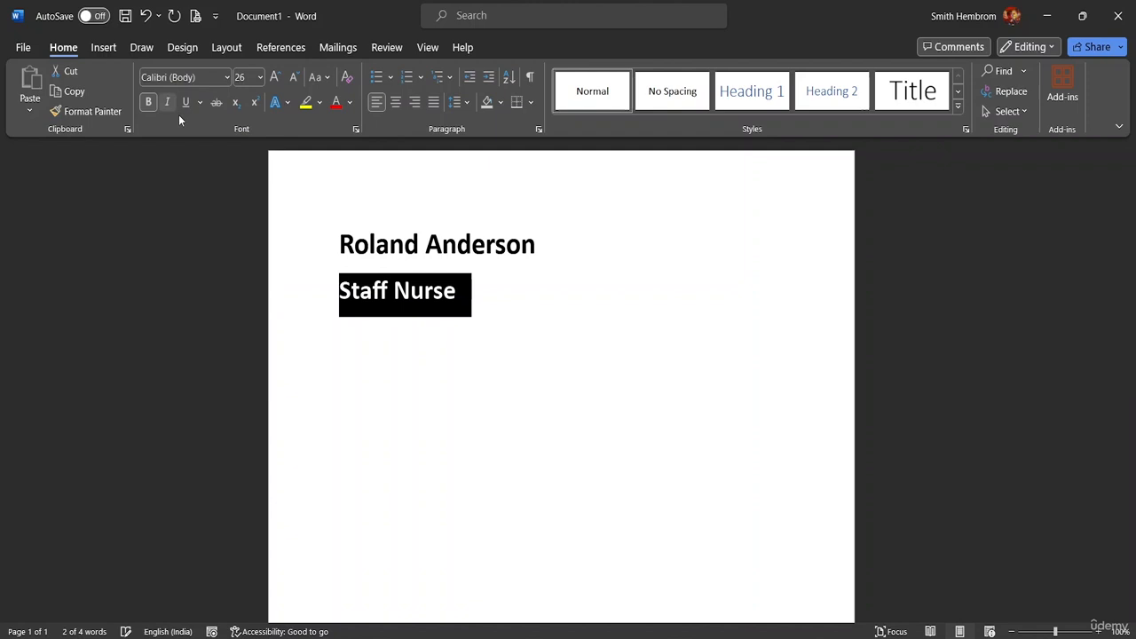
click(349, 103)
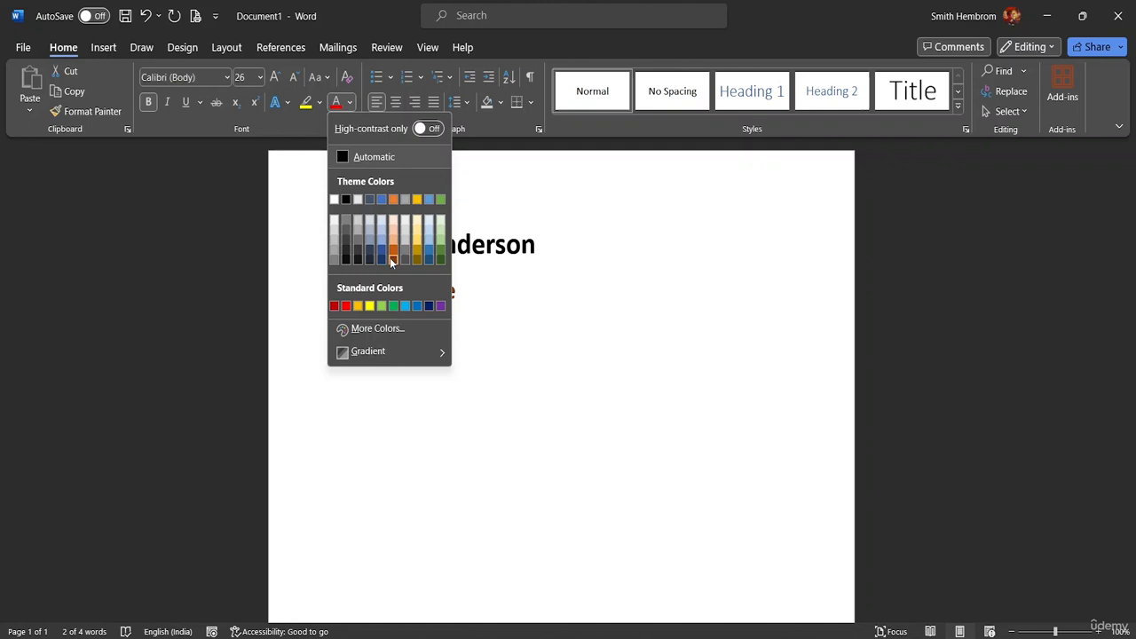
click(392, 257)
click(468, 290)
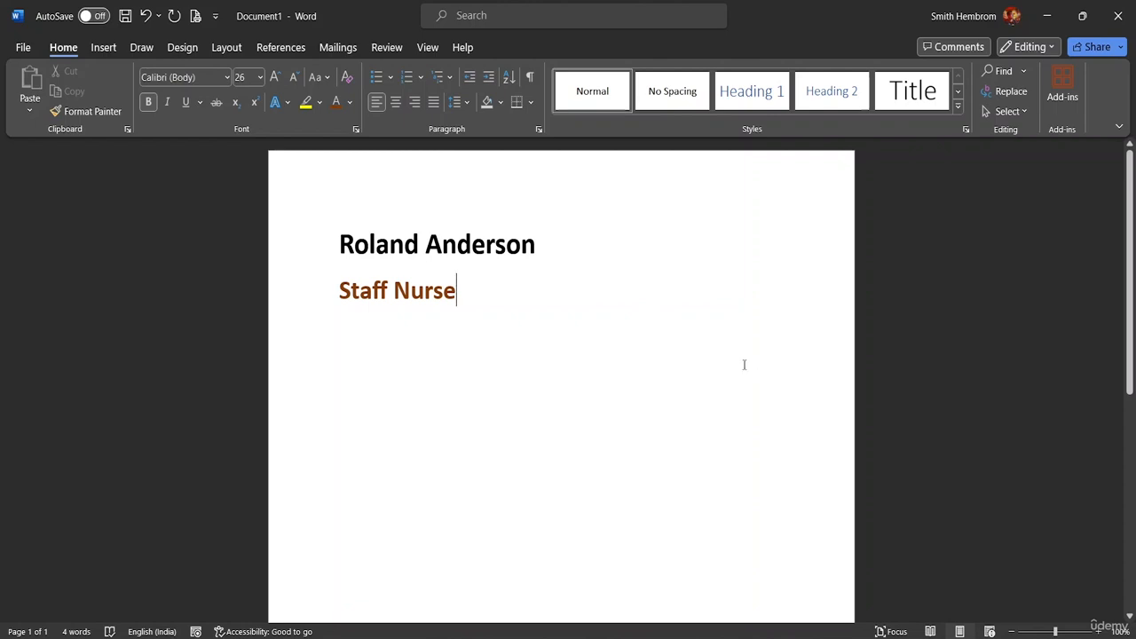
Add a blank line directly below the "Staff Nurse" title
click(347, 335)
click(472, 301)
key(Return)
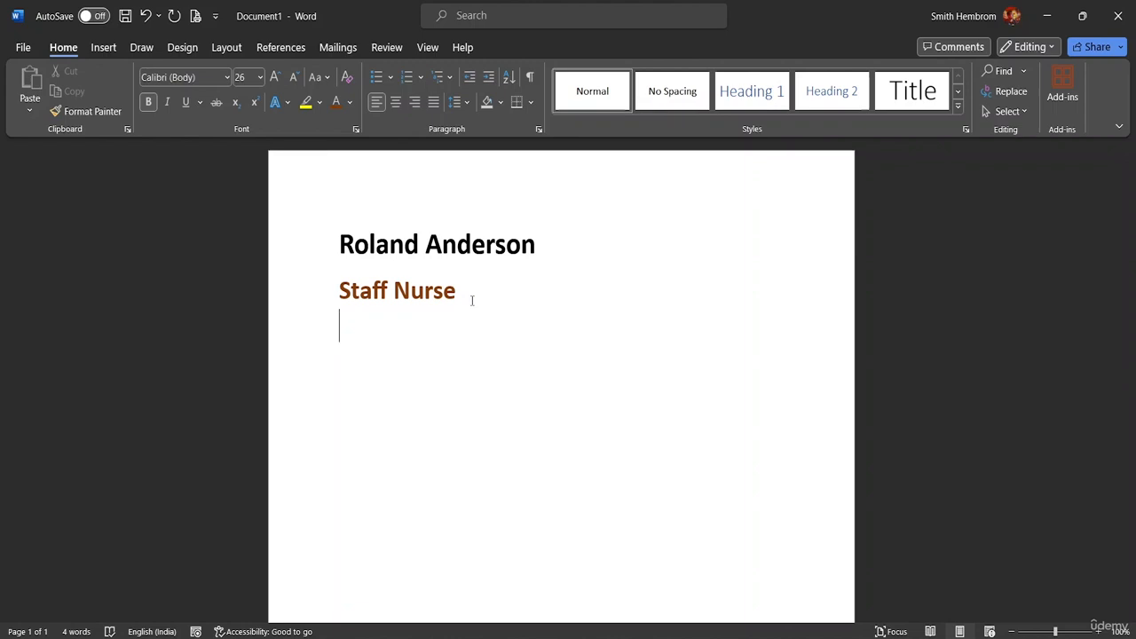
click(261, 80)
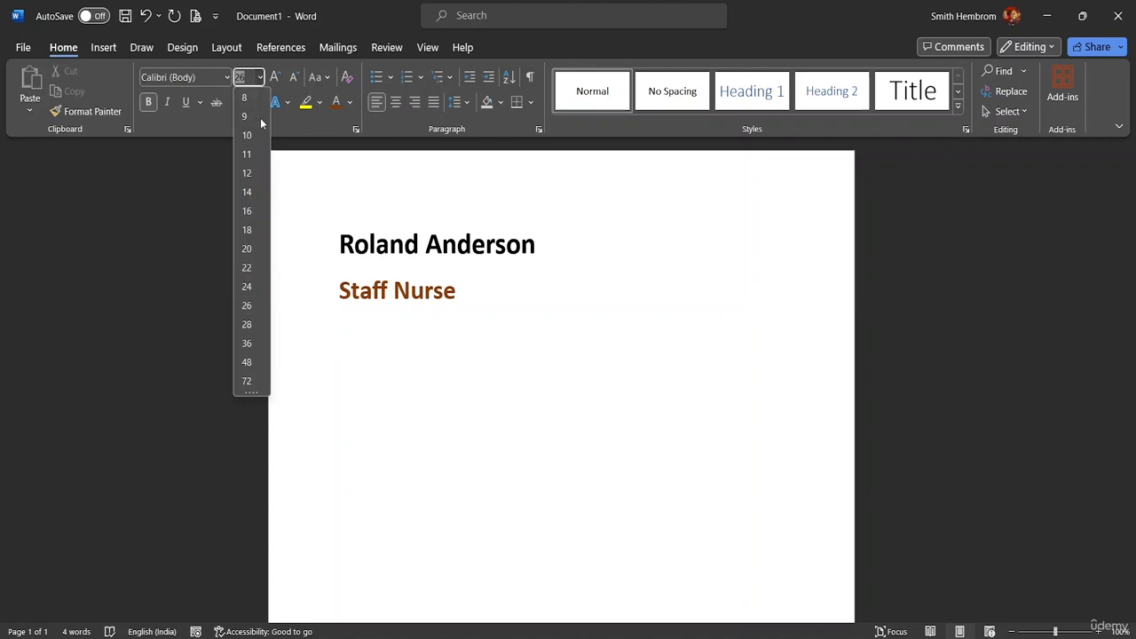
click(341, 274)
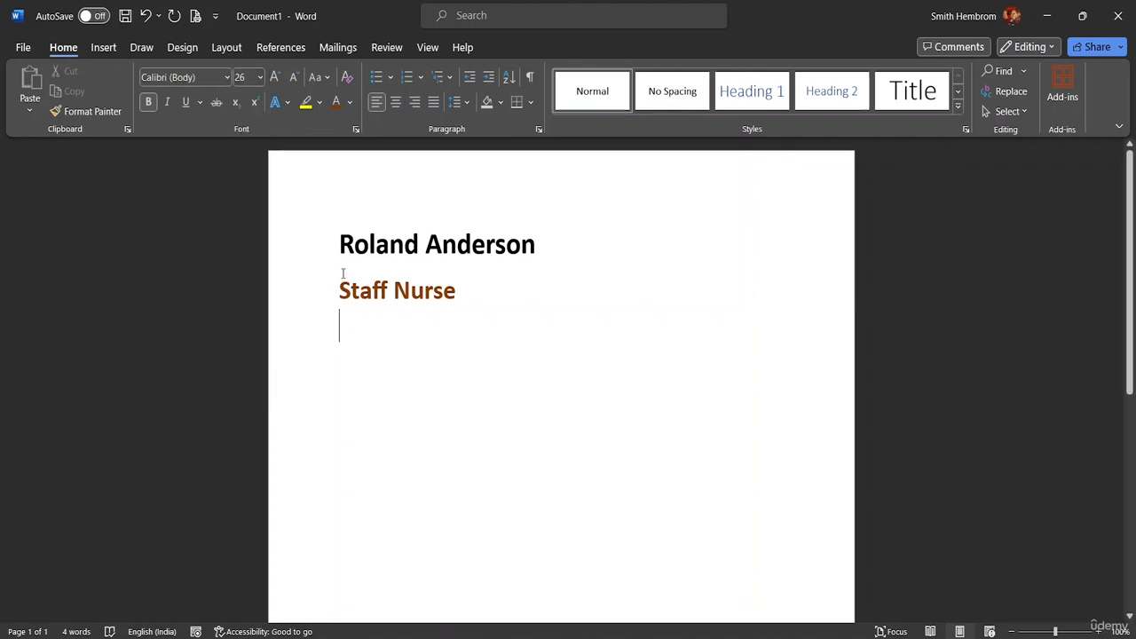
click(338, 264)
key(Down)
key(BackSpace)
key(Return)
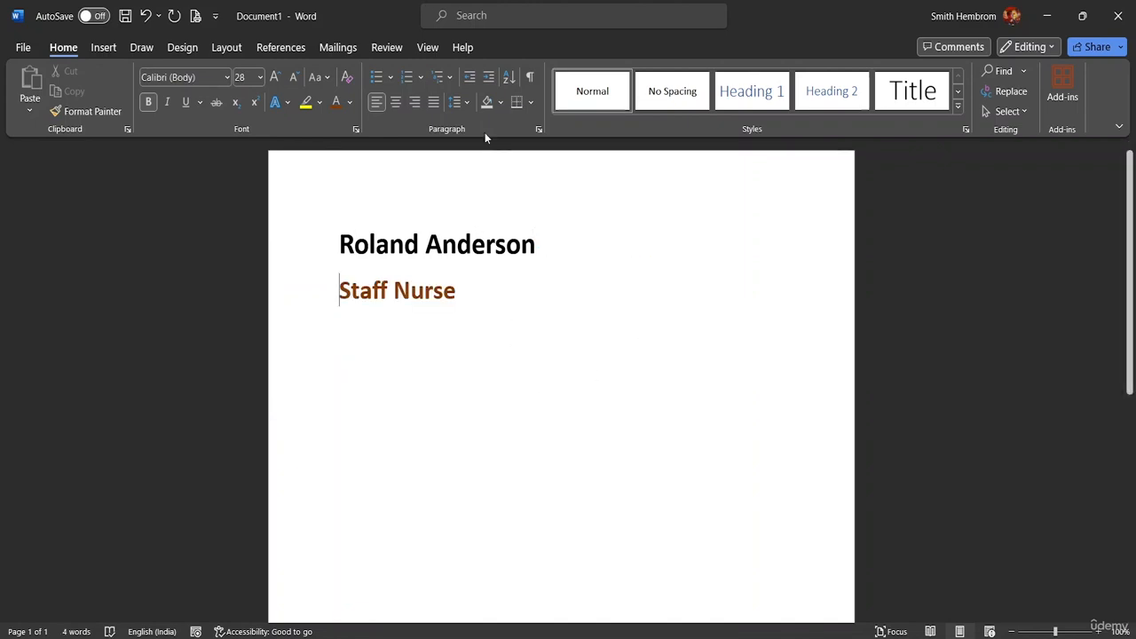
click(470, 105)
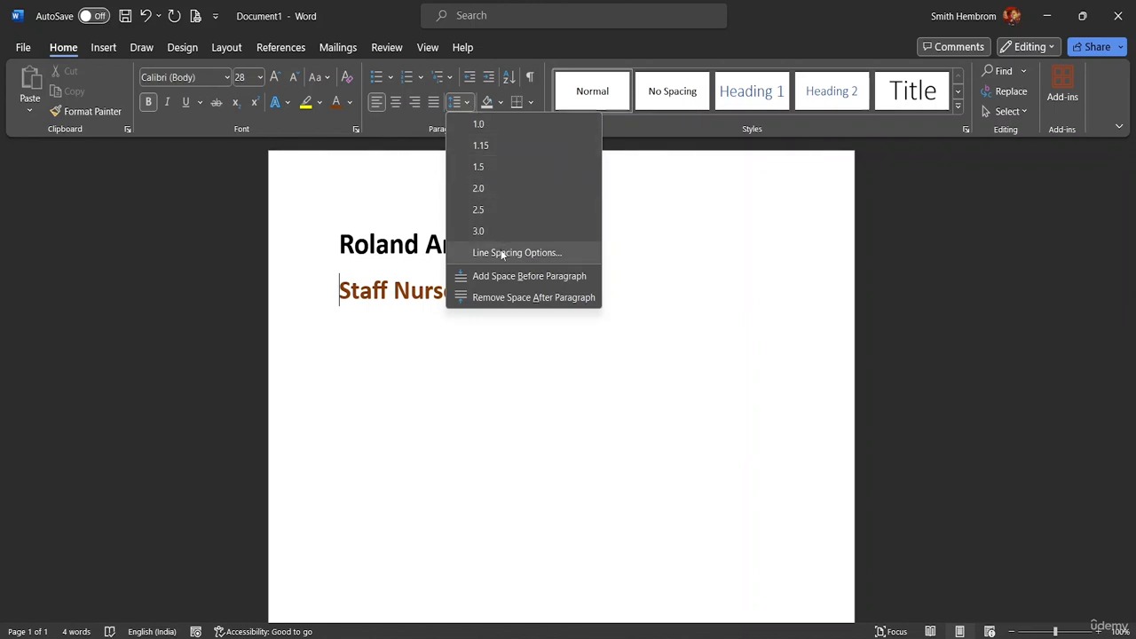
key(Escape)
Set the left and right indents of the candidate's name and "Staff Nurse" lines to -0.7 cm each
drag(455, 291, 327, 219)
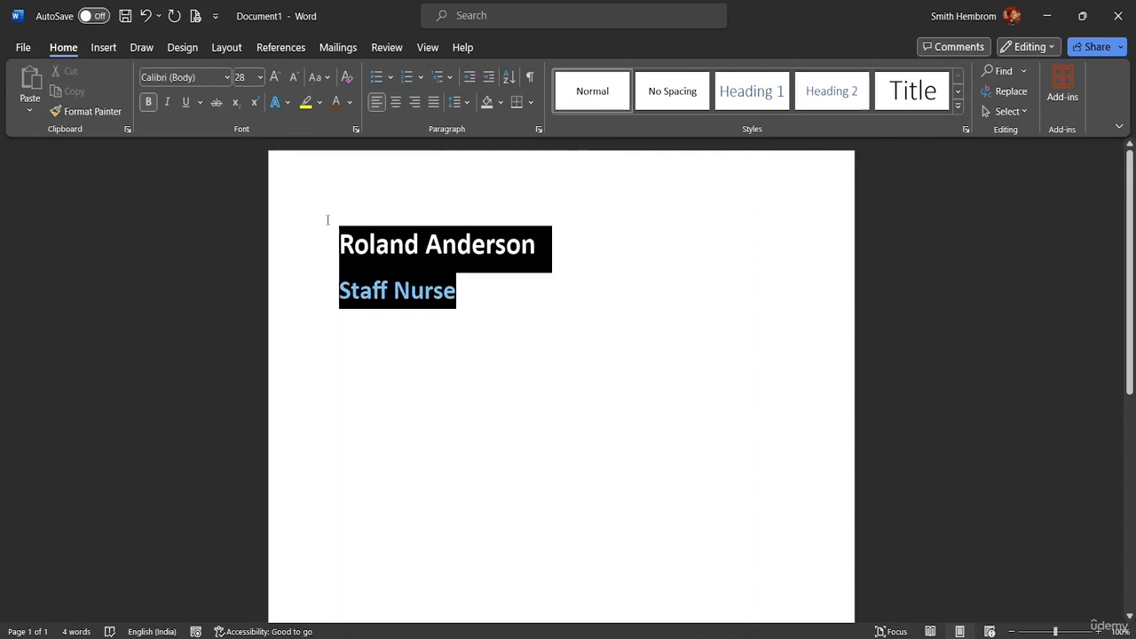
click(465, 106)
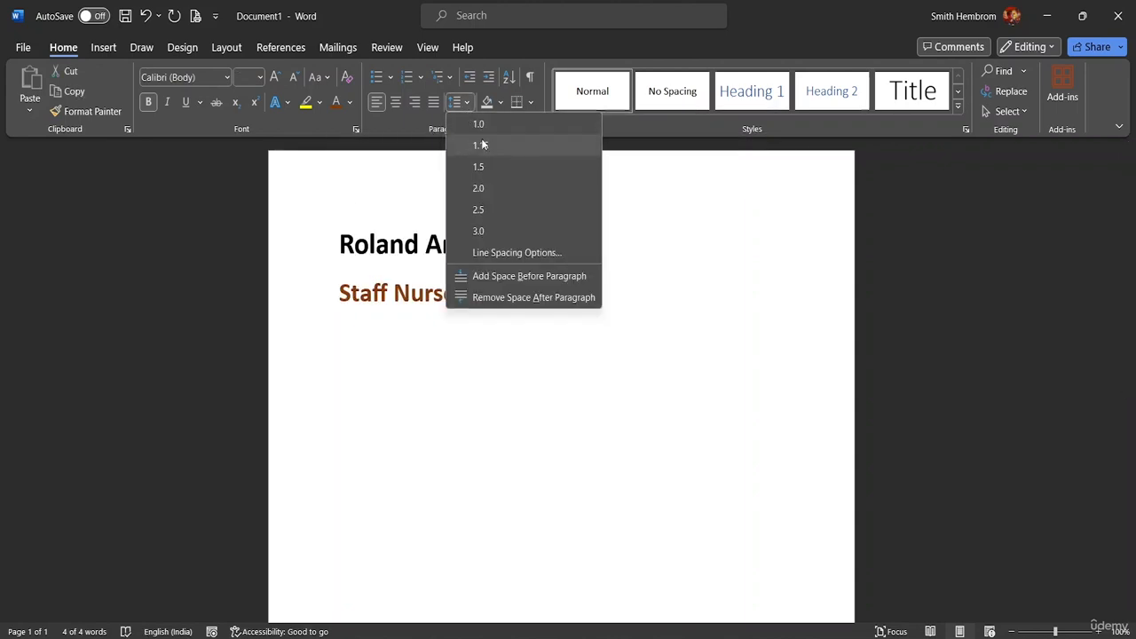
click(493, 254)
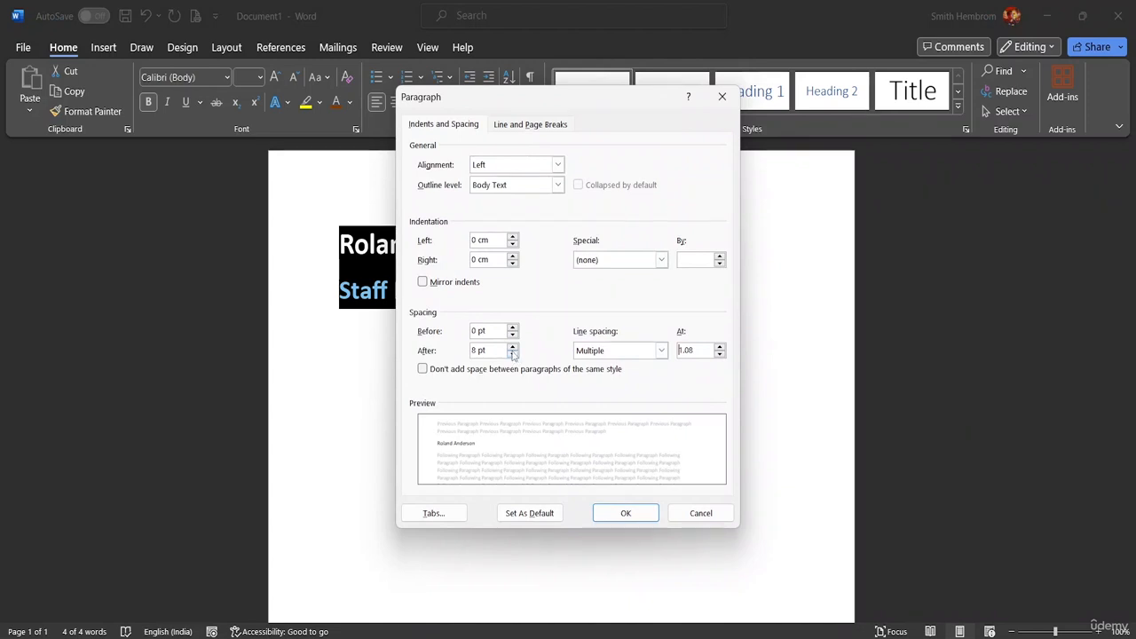
click(512, 245)
click(512, 245)
click(512, 245)
click(512, 245)
click(512, 245)
click(512, 245)
click(512, 245)
click(512, 264)
click(512, 264)
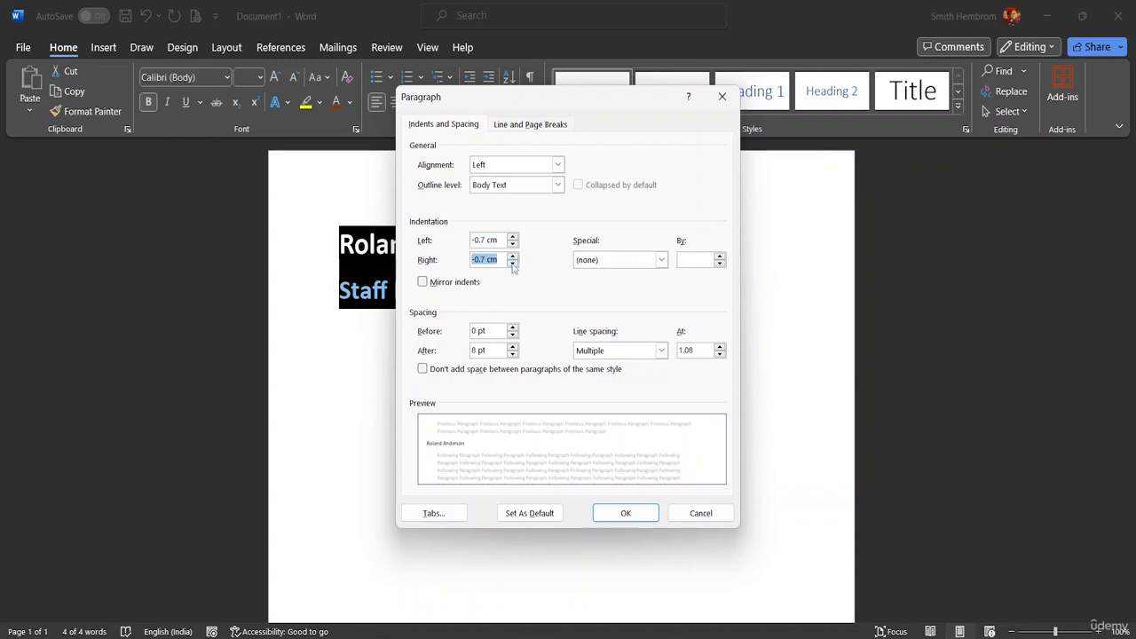
click(611, 516)
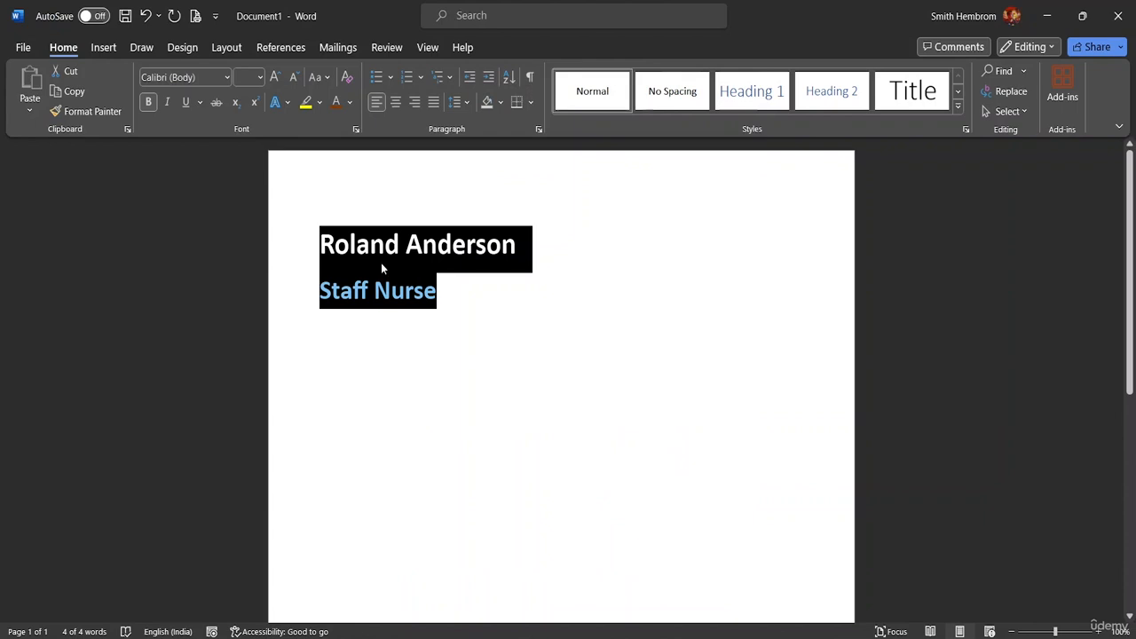
click(439, 283)
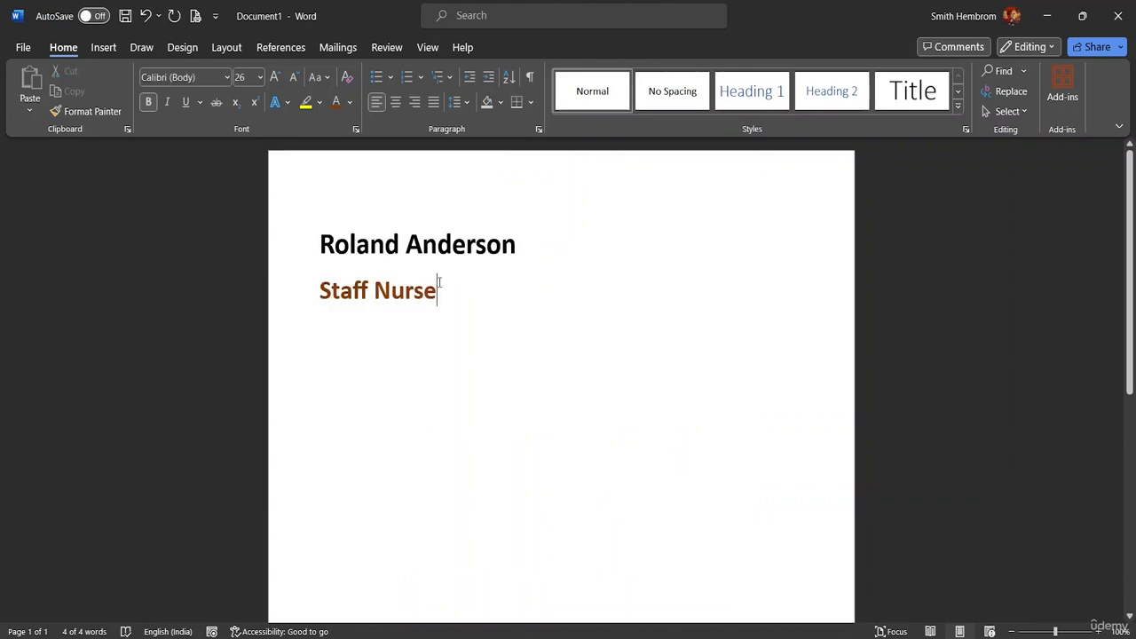
Enter the section heading "Objective" in Calibri (Body), size 12, on the line below "Staff Nurse"
click(324, 320)
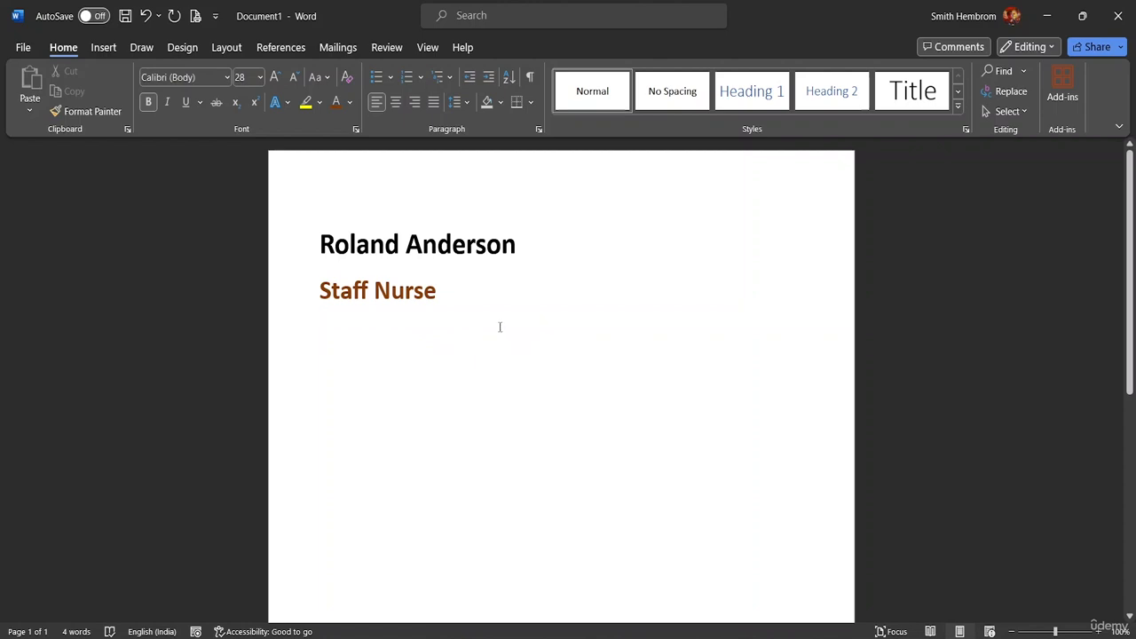
key(Return)
click(225, 78)
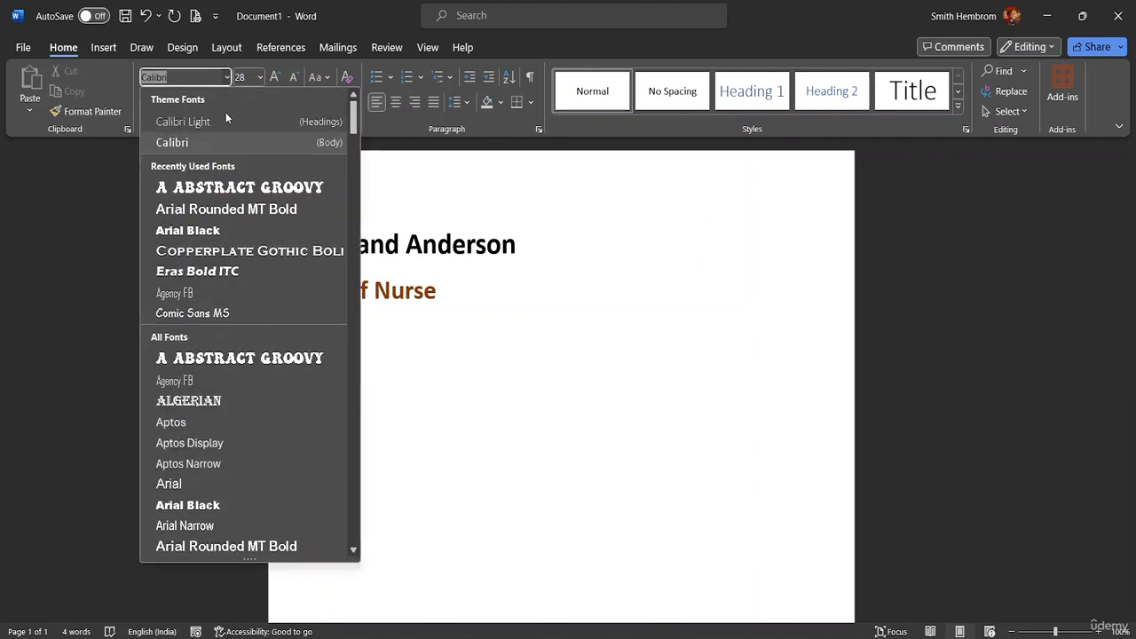
click(186, 146)
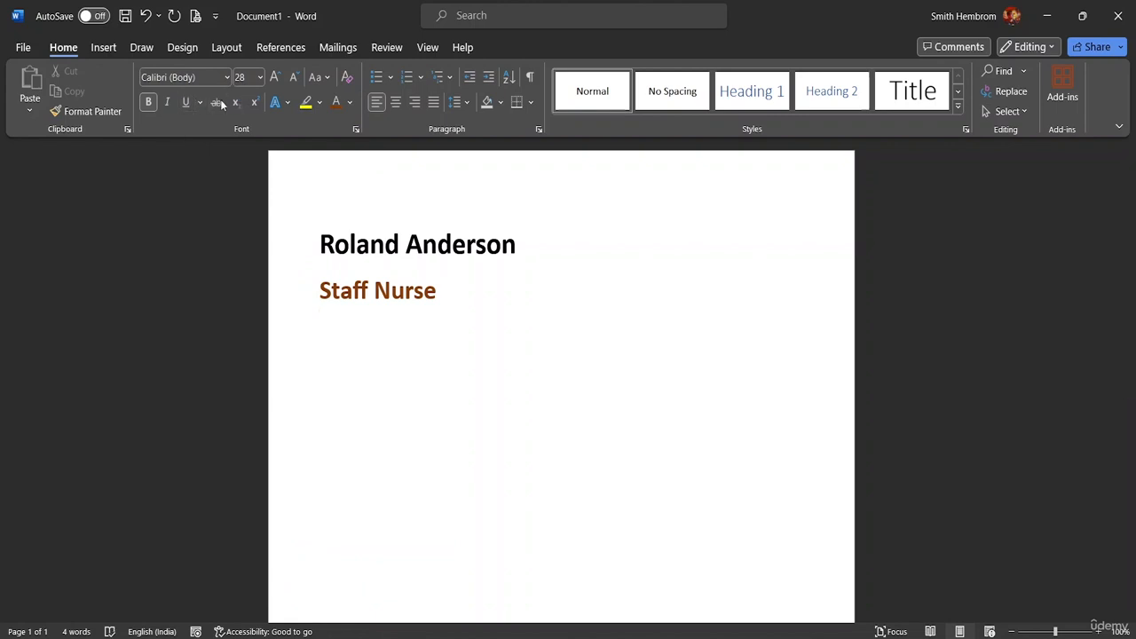
click(261, 78)
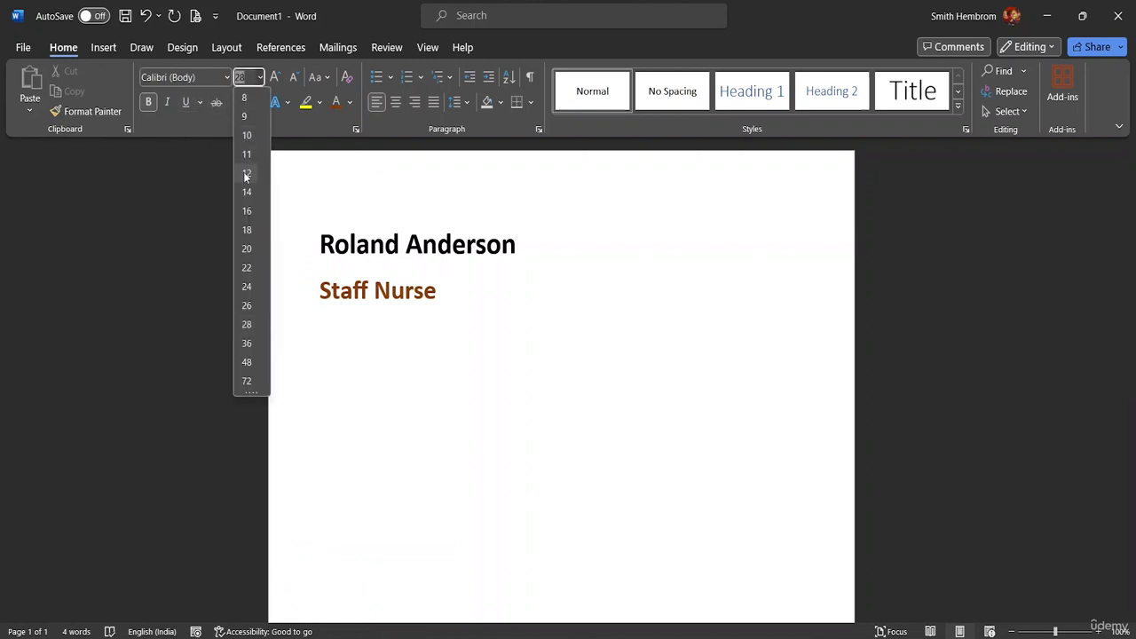
click(244, 175)
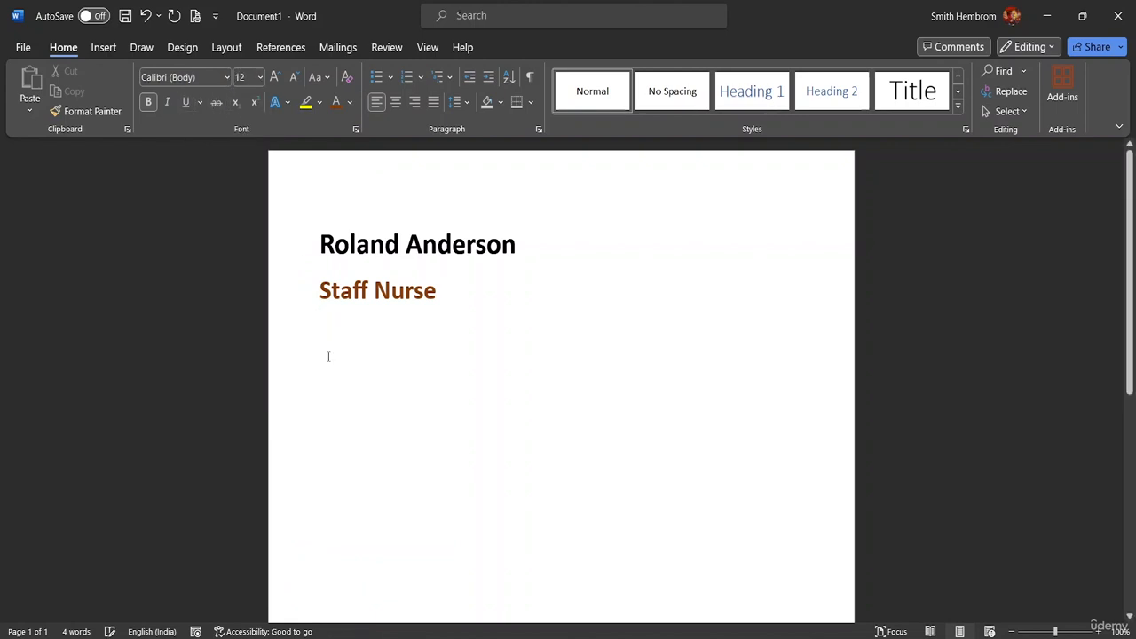
text(O)
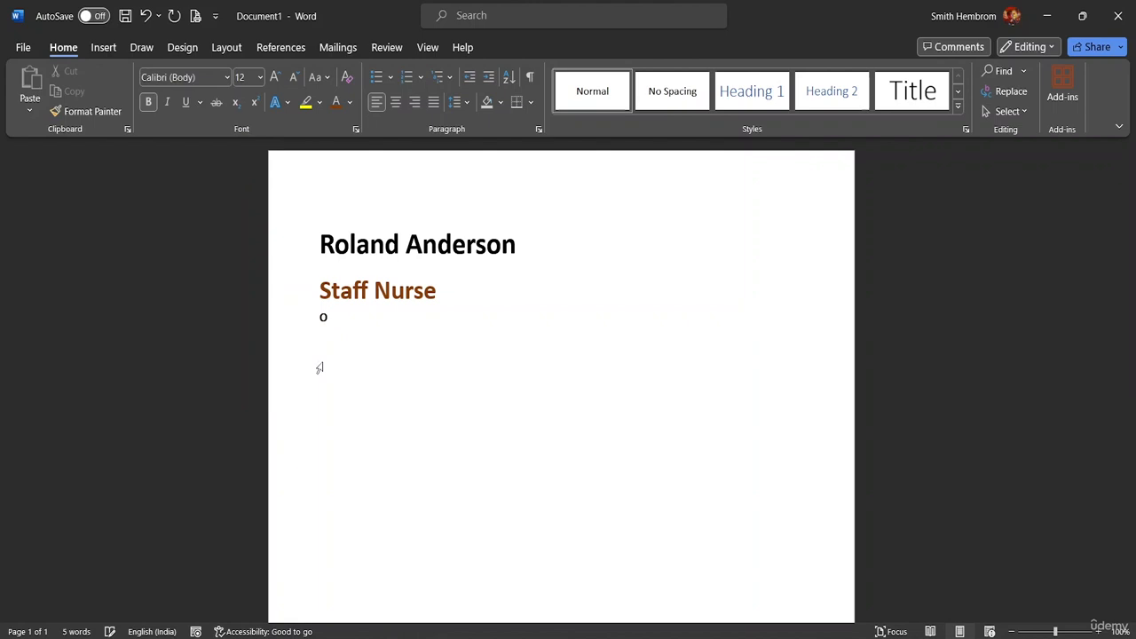
text(bjecti)
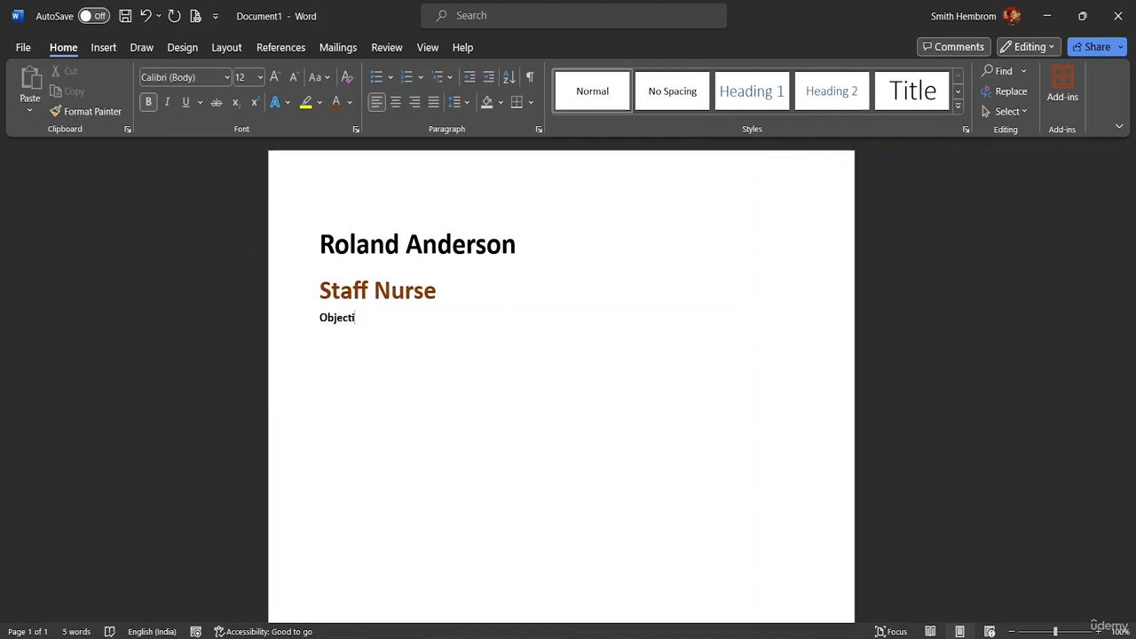
text(ve)
Apply a bottom border to the "Objective" heading line
click(531, 102)
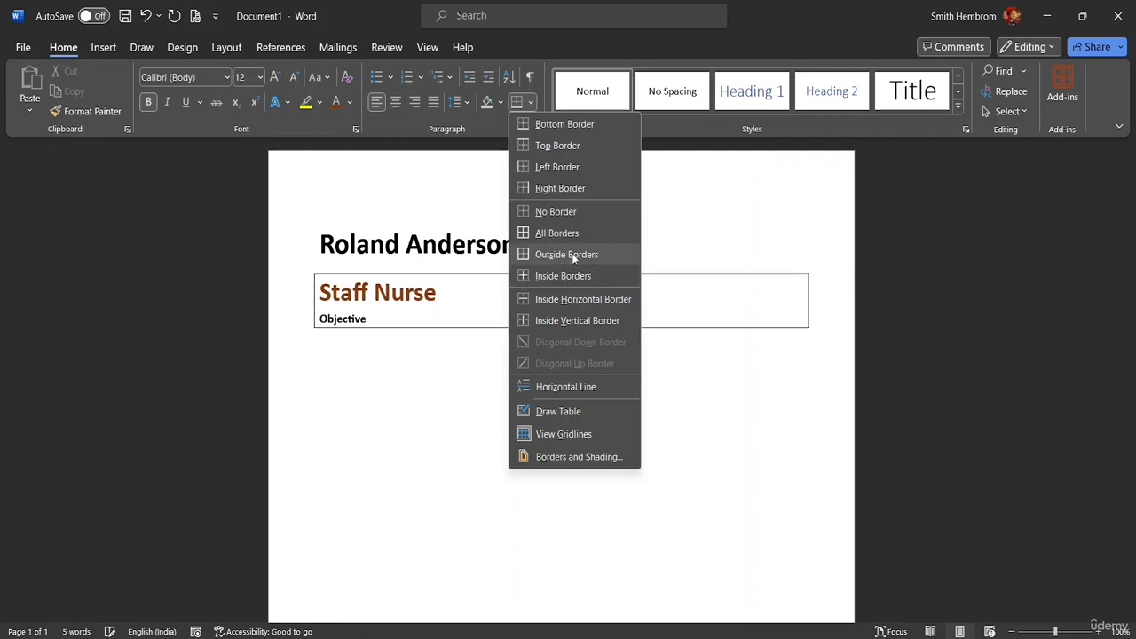
click(573, 126)
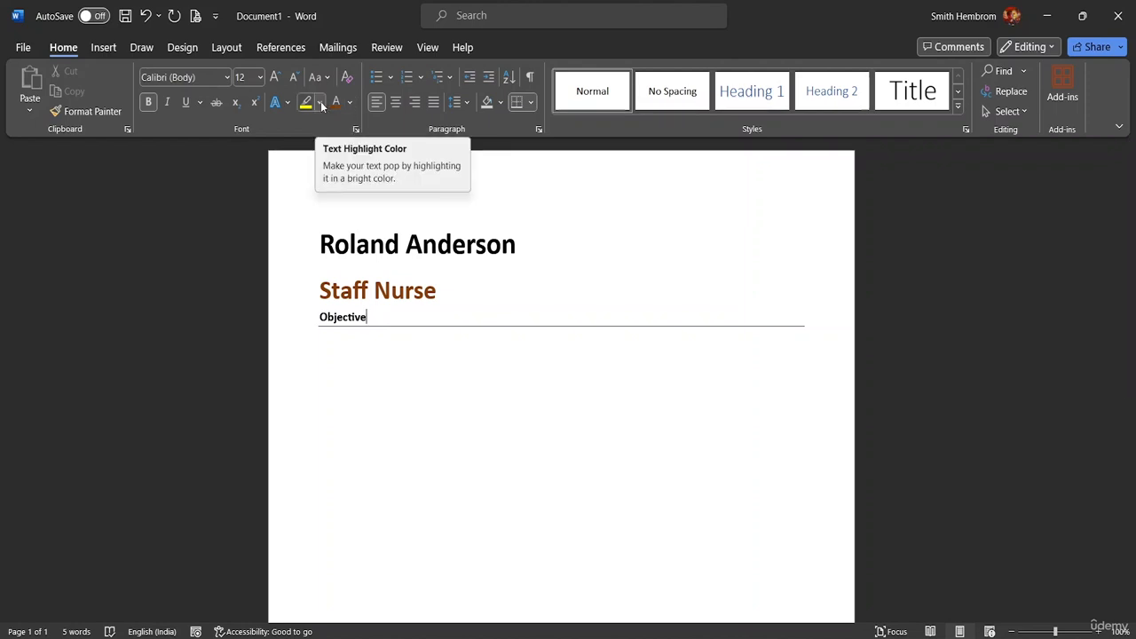
click(502, 103)
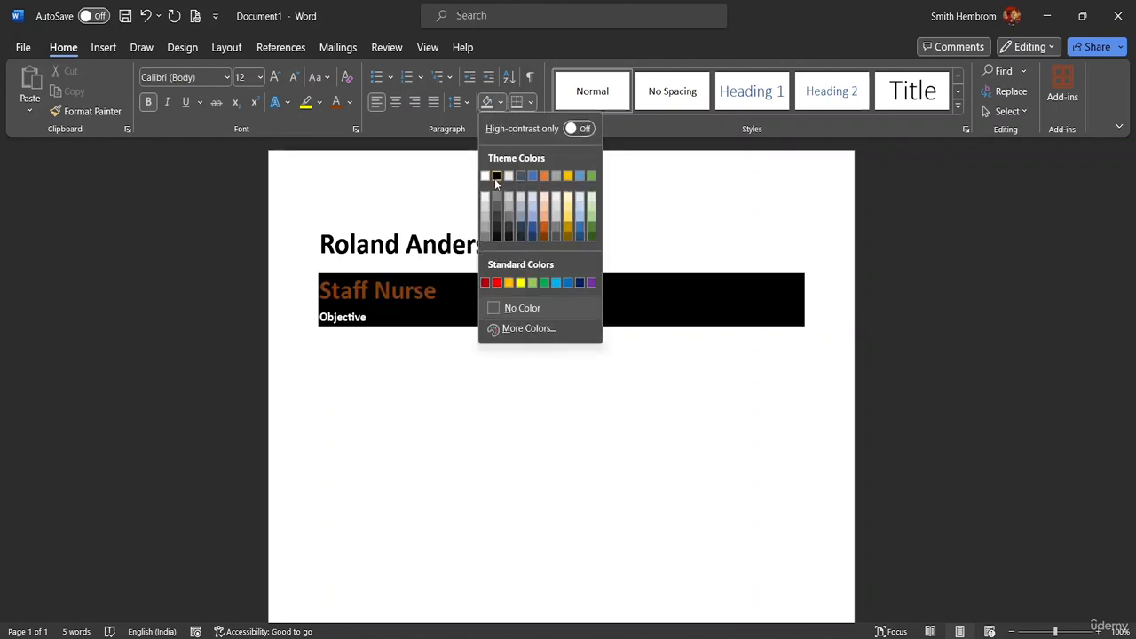
click(373, 317)
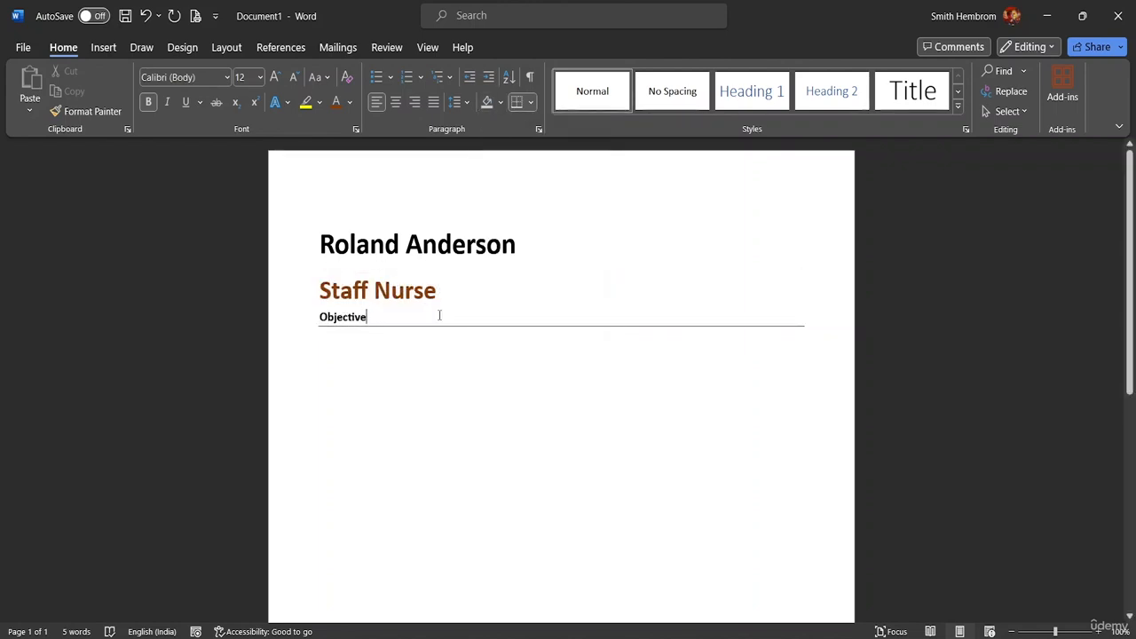
Insert a blank line between the "Staff Nurse" title and the "Objective" heading
key(Return)
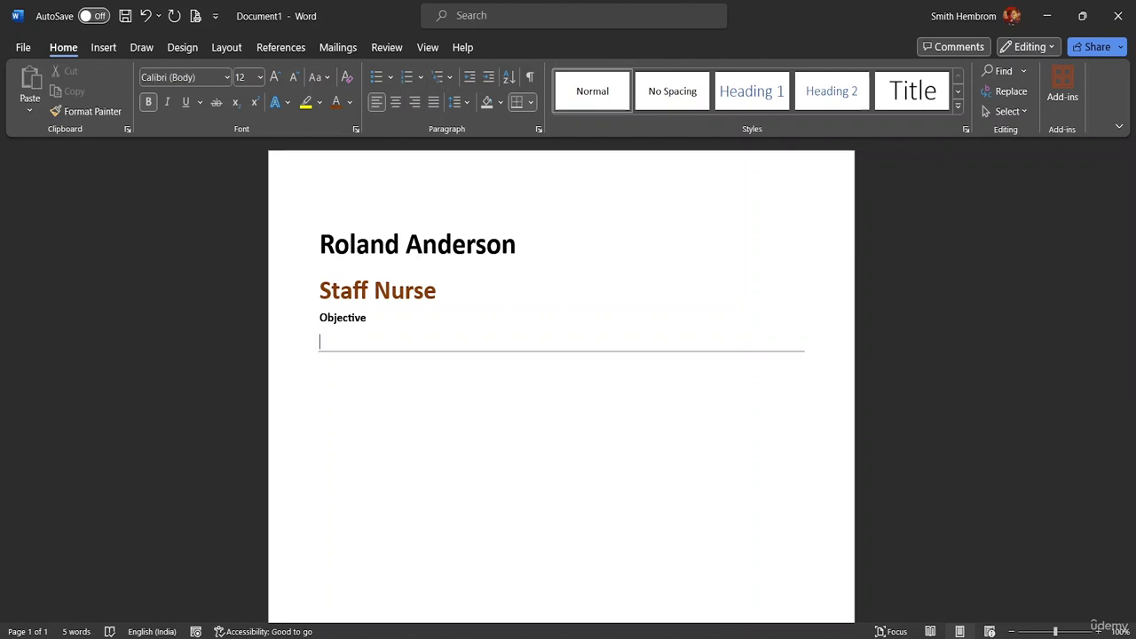
key(BackSpace)
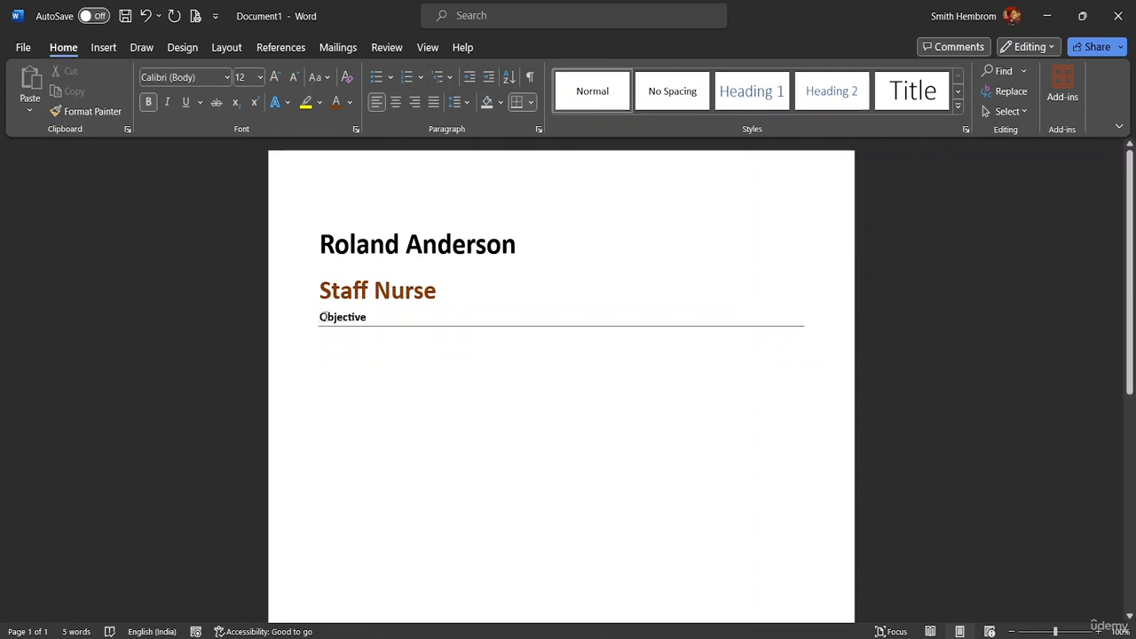
click(321, 317)
key(Return)
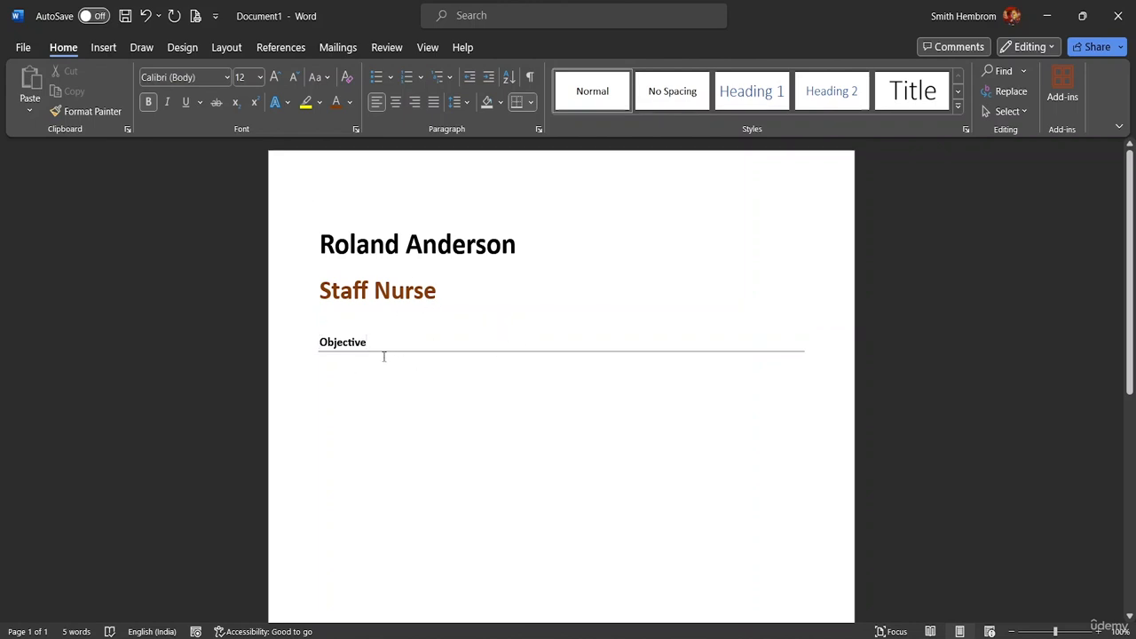
Shade the "Objective" heading line in light gold and set its text to font size 14
click(499, 102)
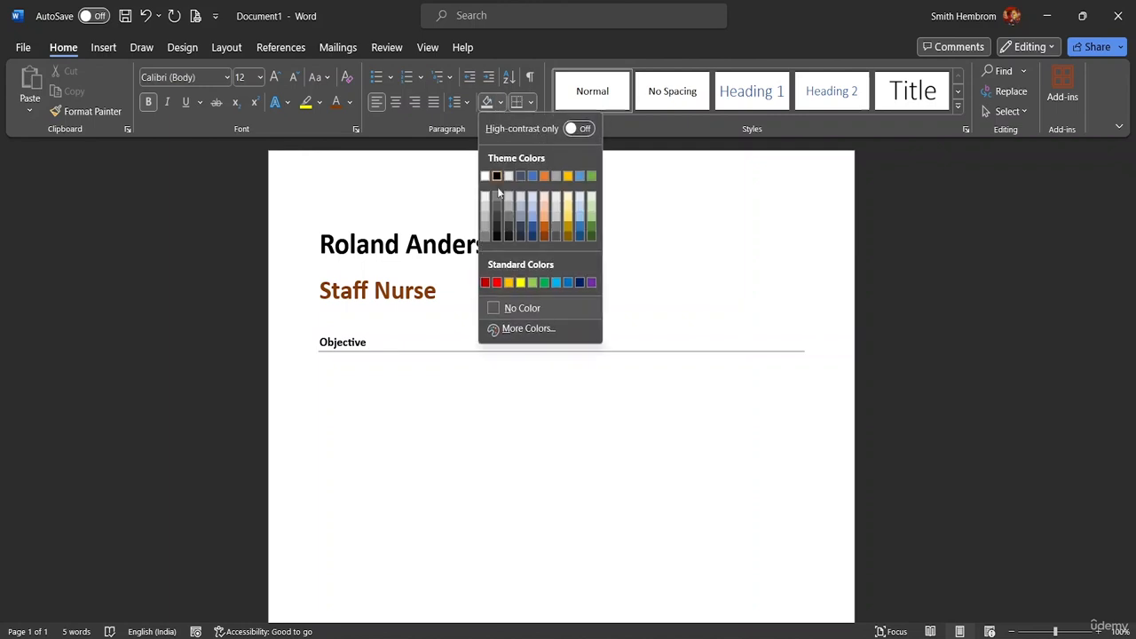
click(570, 209)
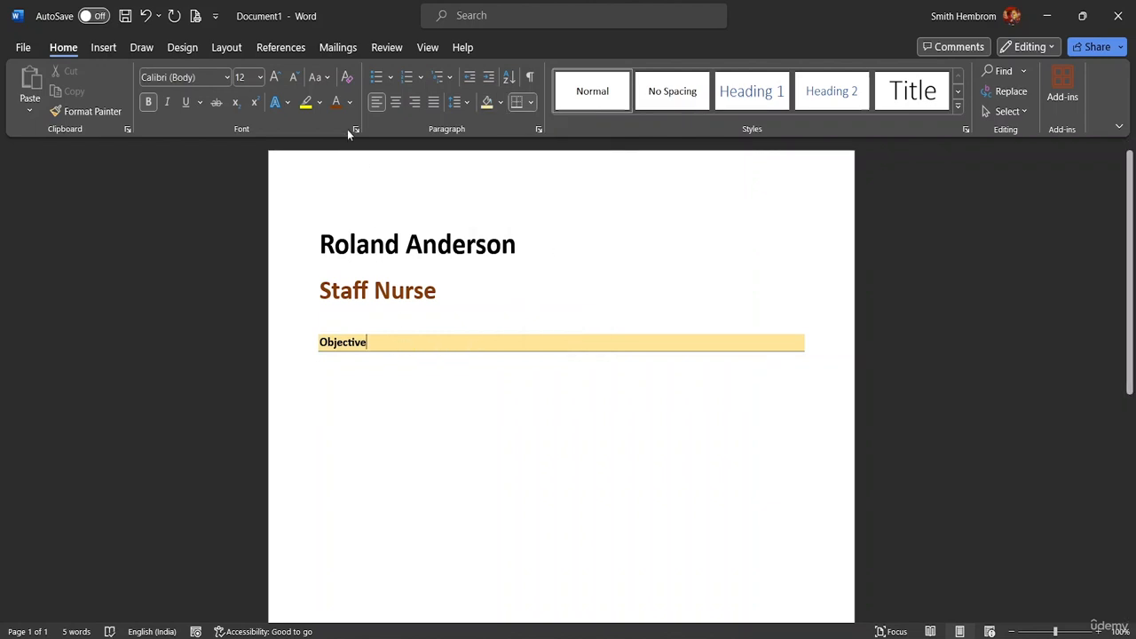
click(259, 78)
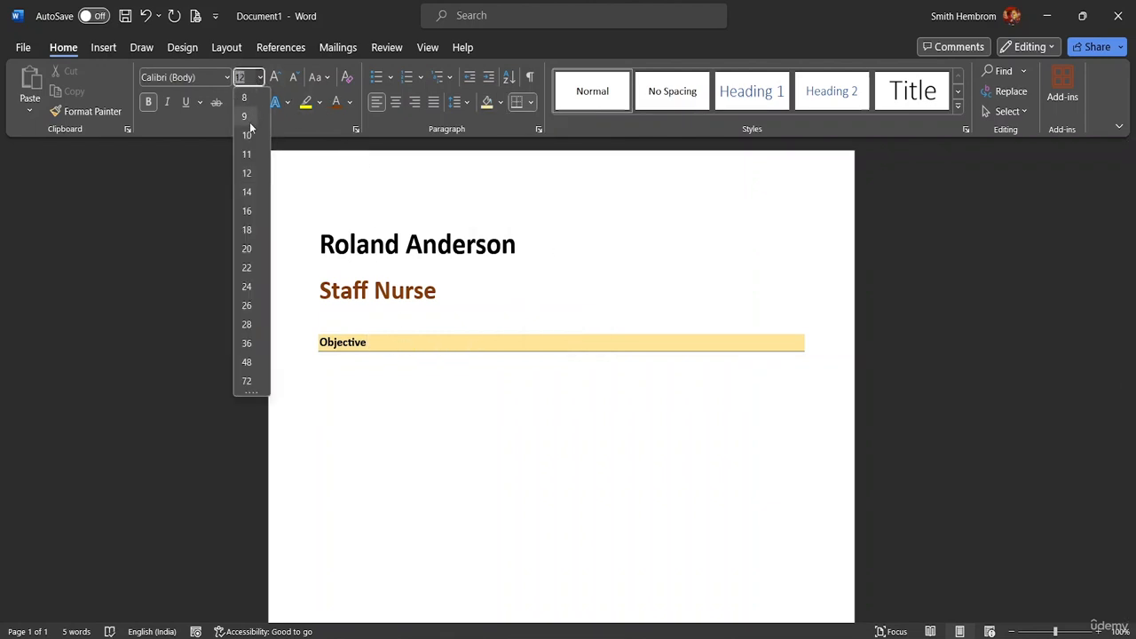
click(369, 342)
double_click(369, 342)
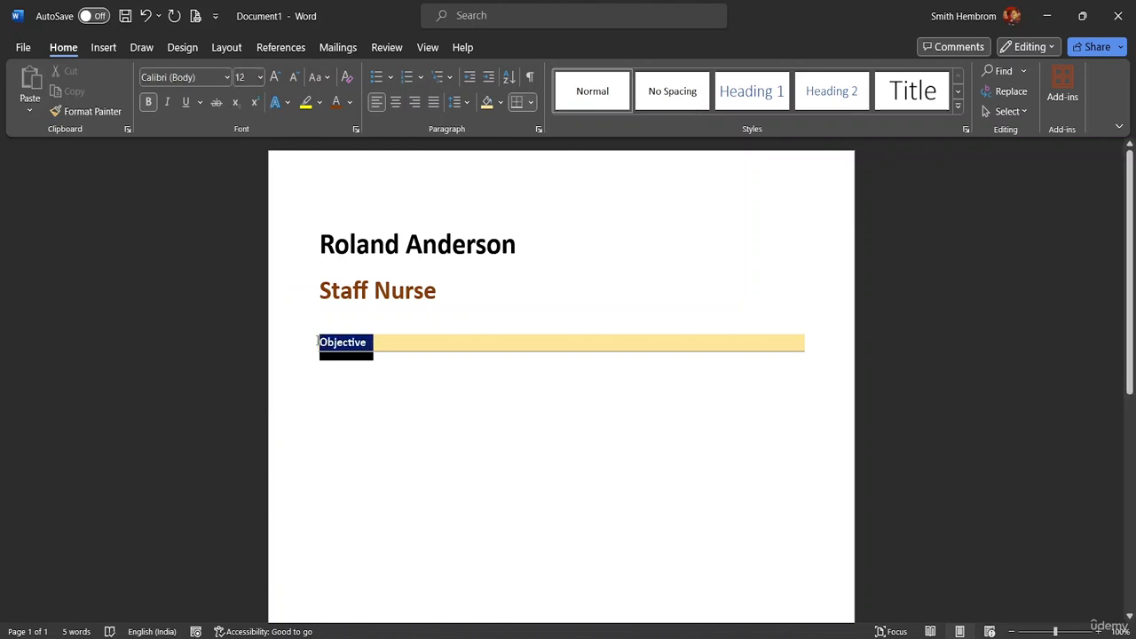
click(259, 77)
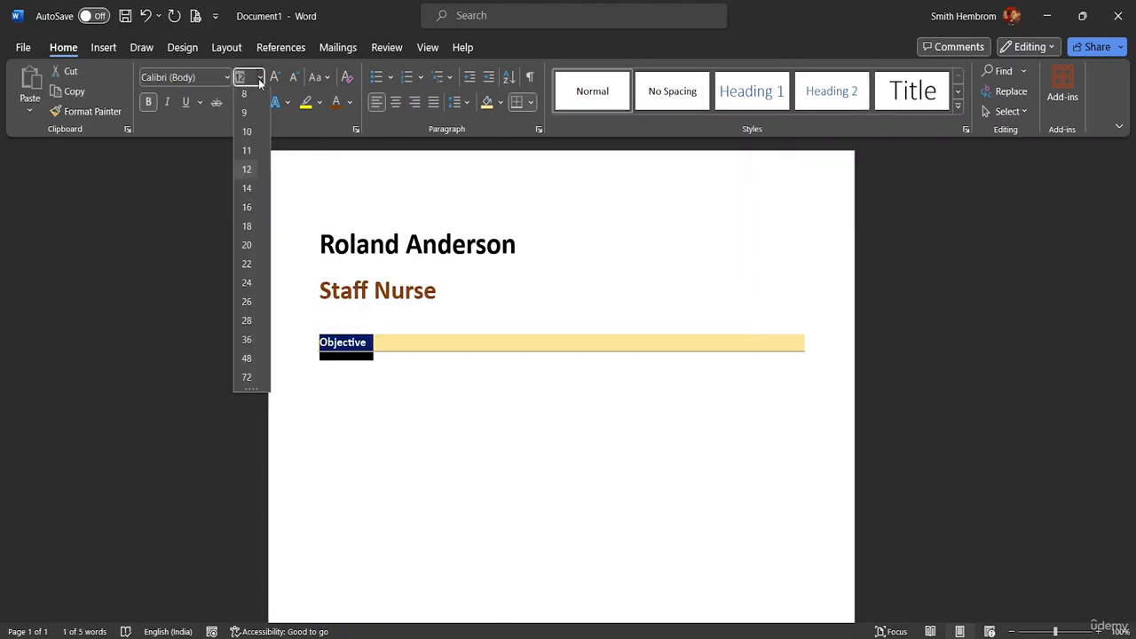
click(251, 193)
click(532, 430)
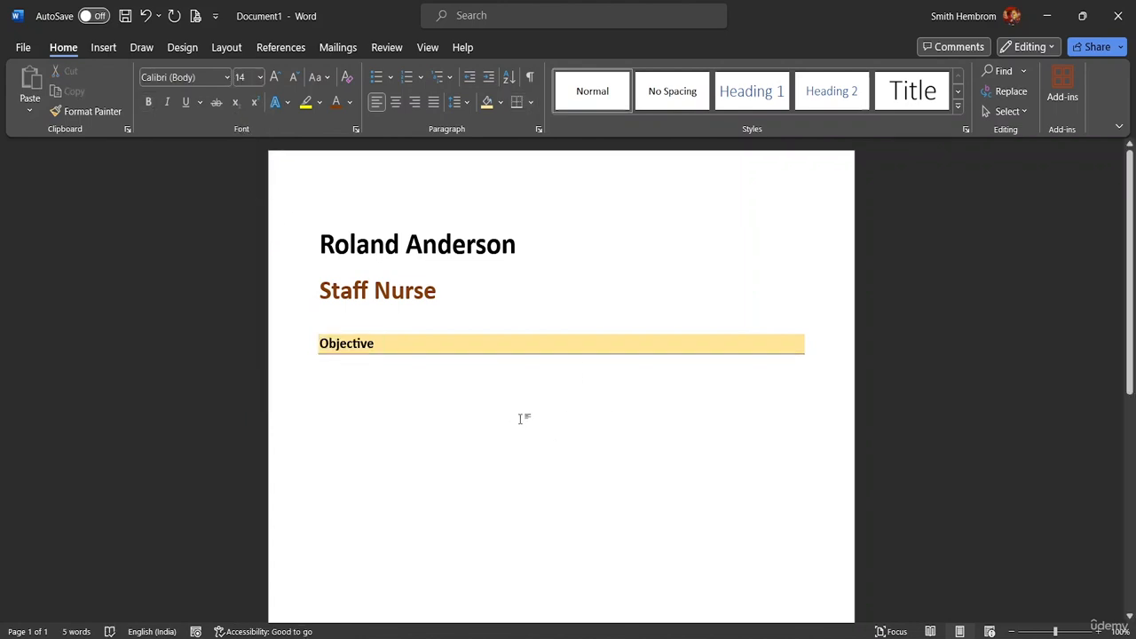
click(815, 348)
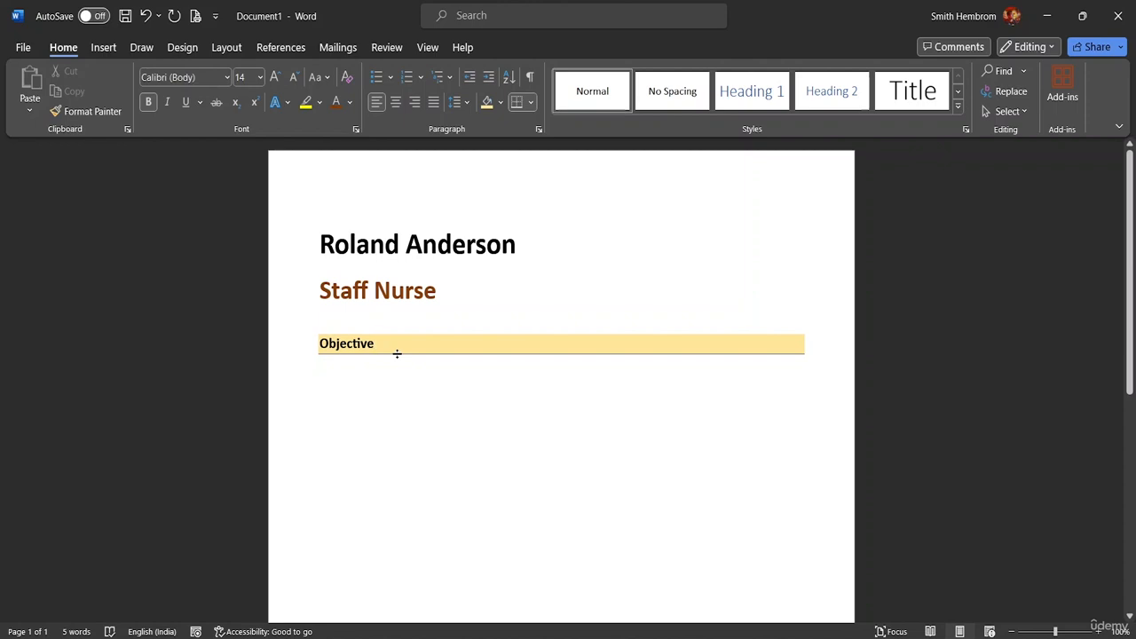
key(Return)
key(BackSpace)
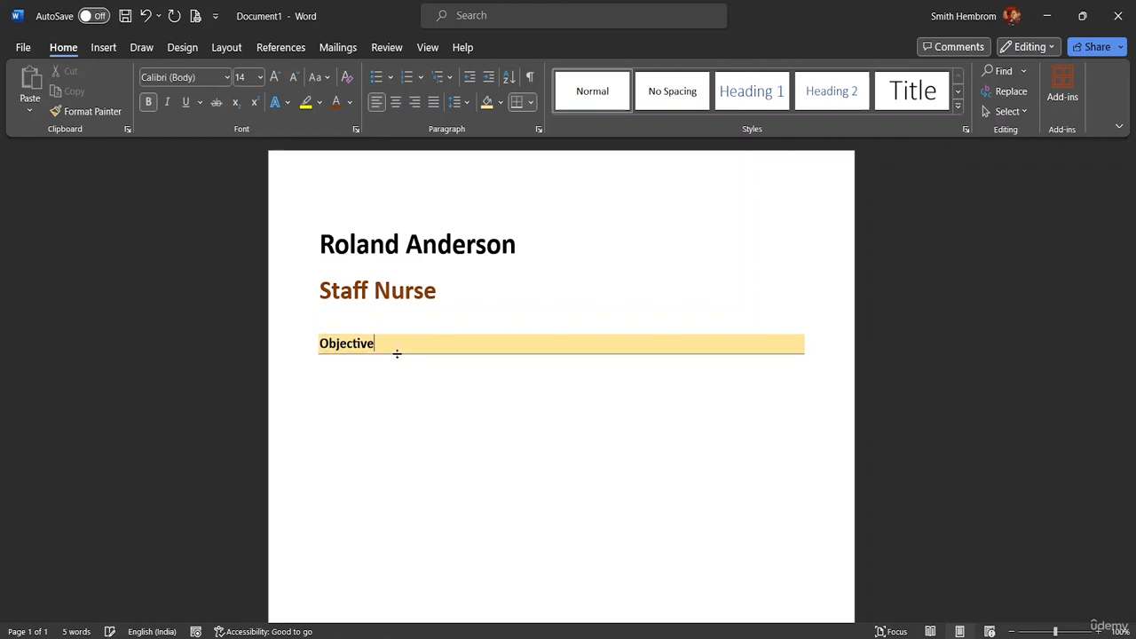
key(Return)
key(Tab)
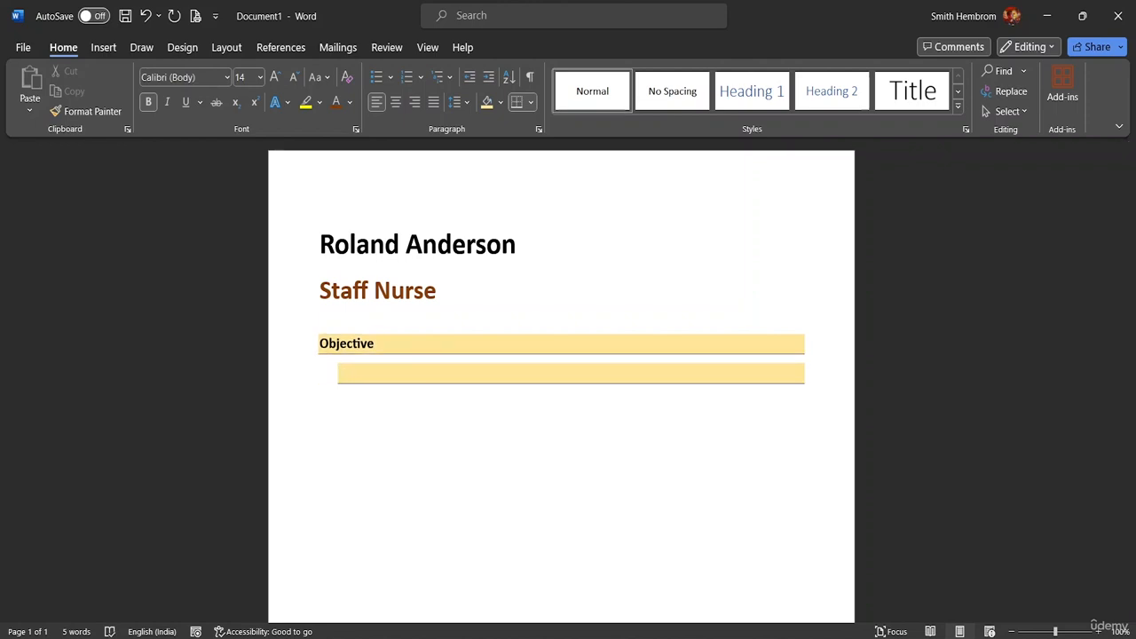
key(ctrl+z)
key(ctrl+z)
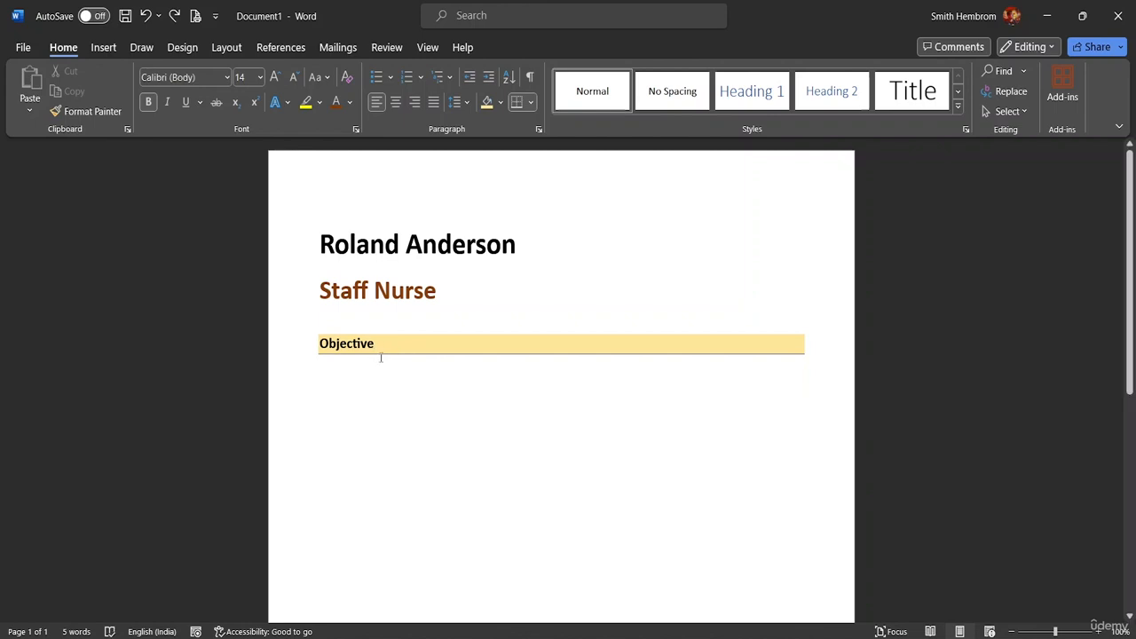
Place the text cursor on the empty, unshaded line below the "Objective" heading
click(321, 375)
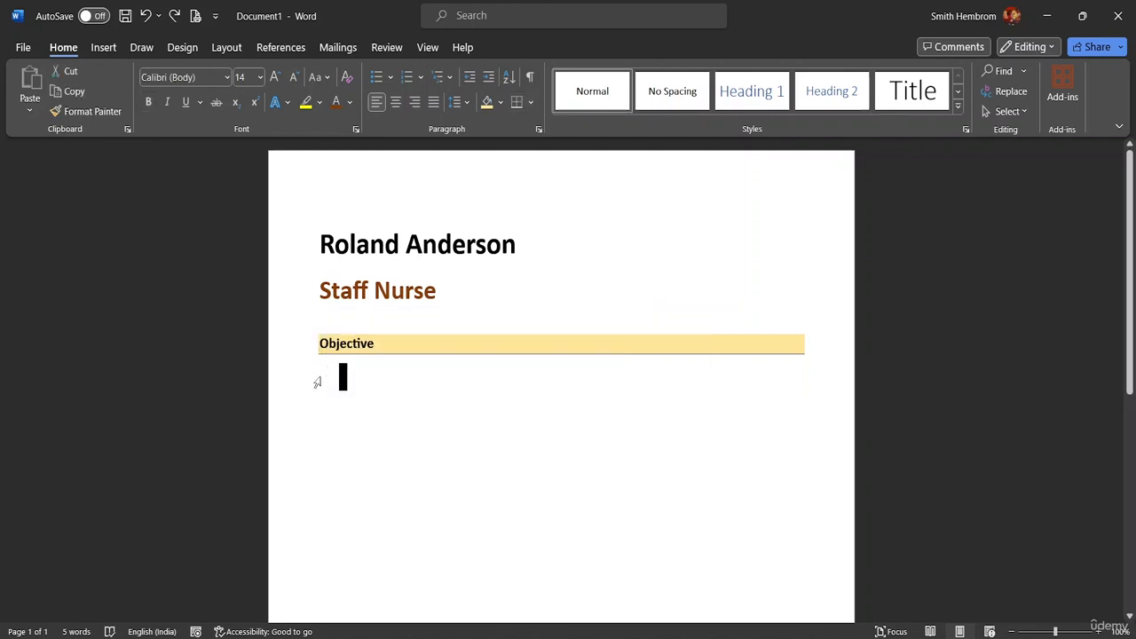
click(402, 400)
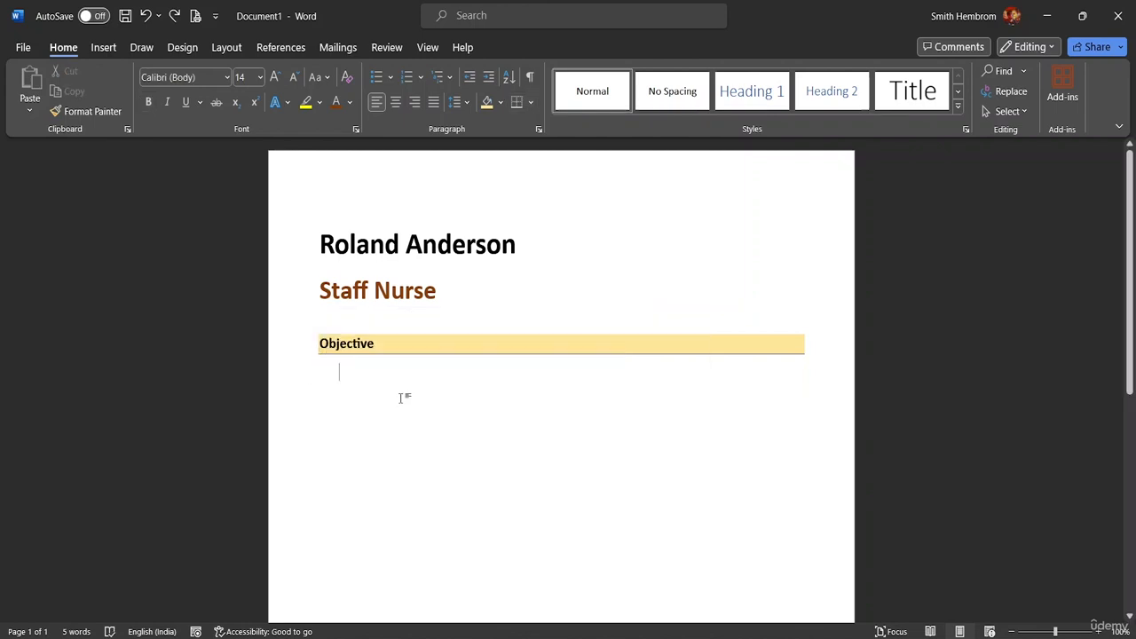
click(322, 371)
click(350, 378)
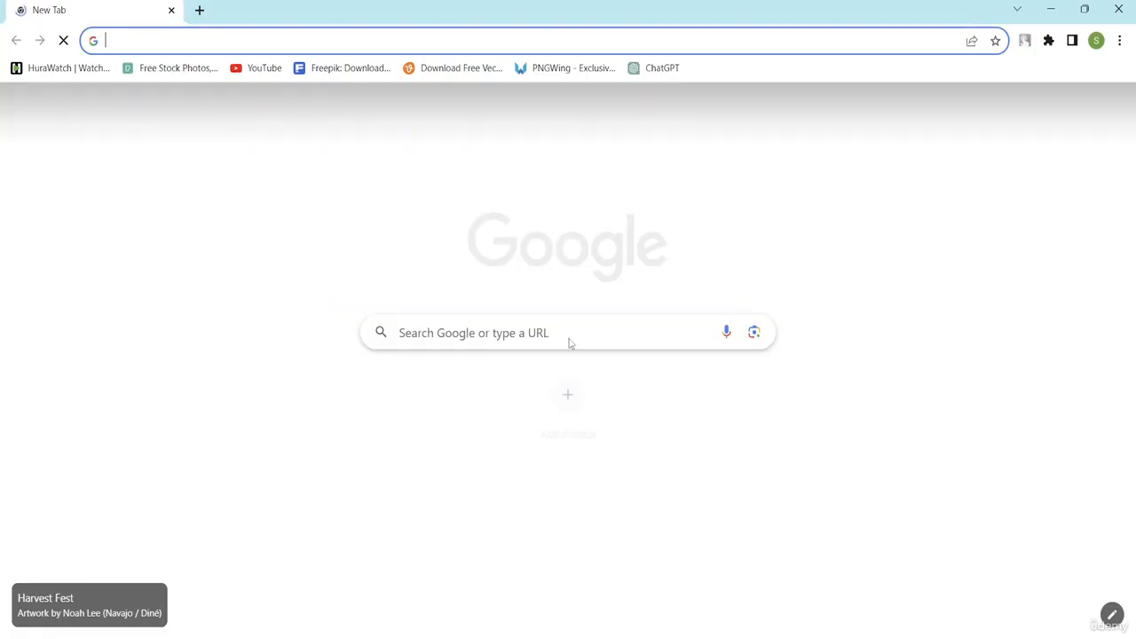
Switch to the web browser and search Google for "objective for a job"
click(442, 325)
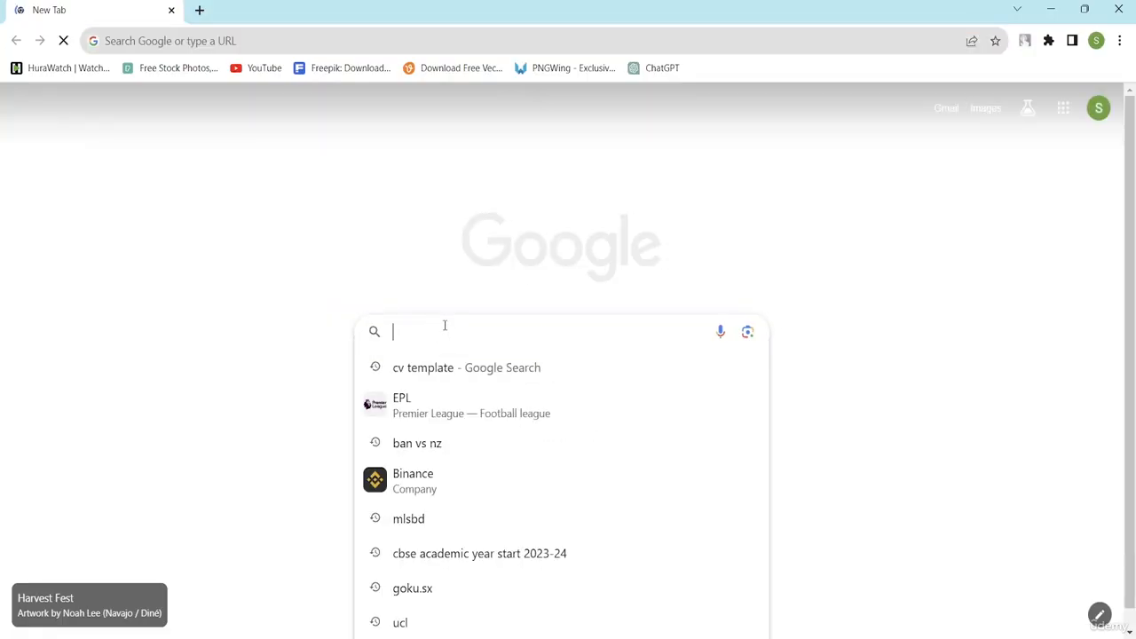
text(ob)
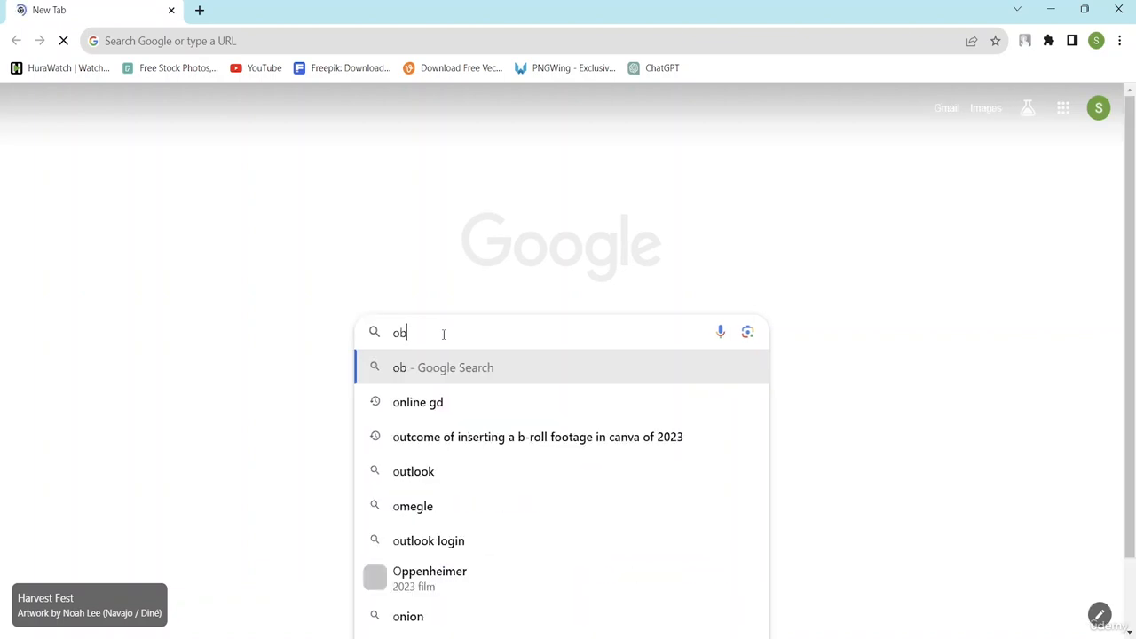
text(jectiv)
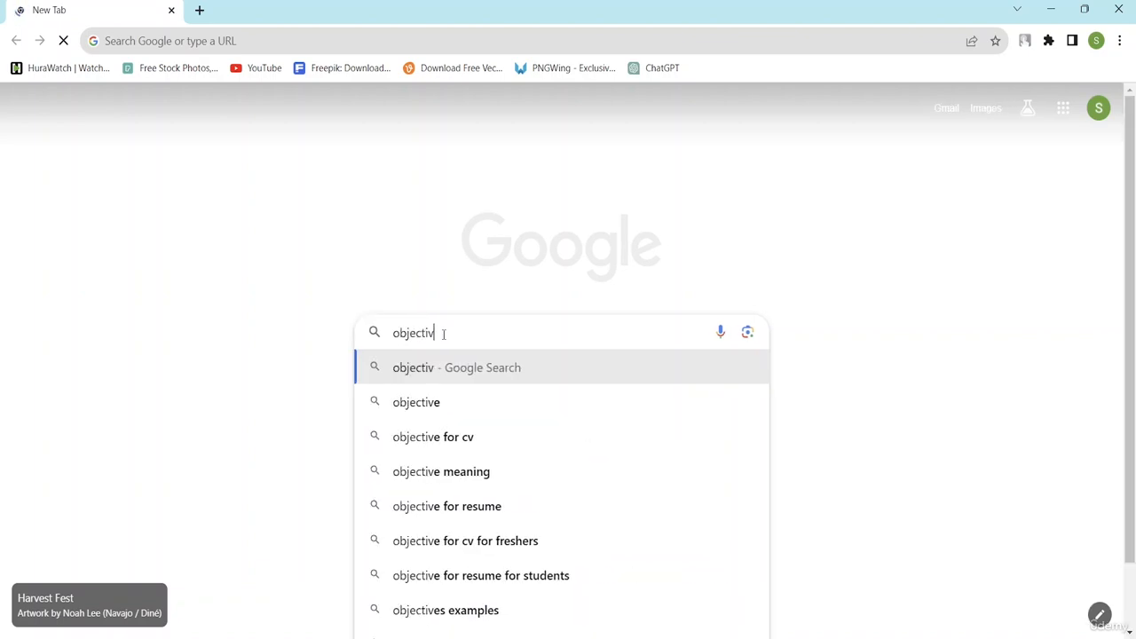
text(e for a job)
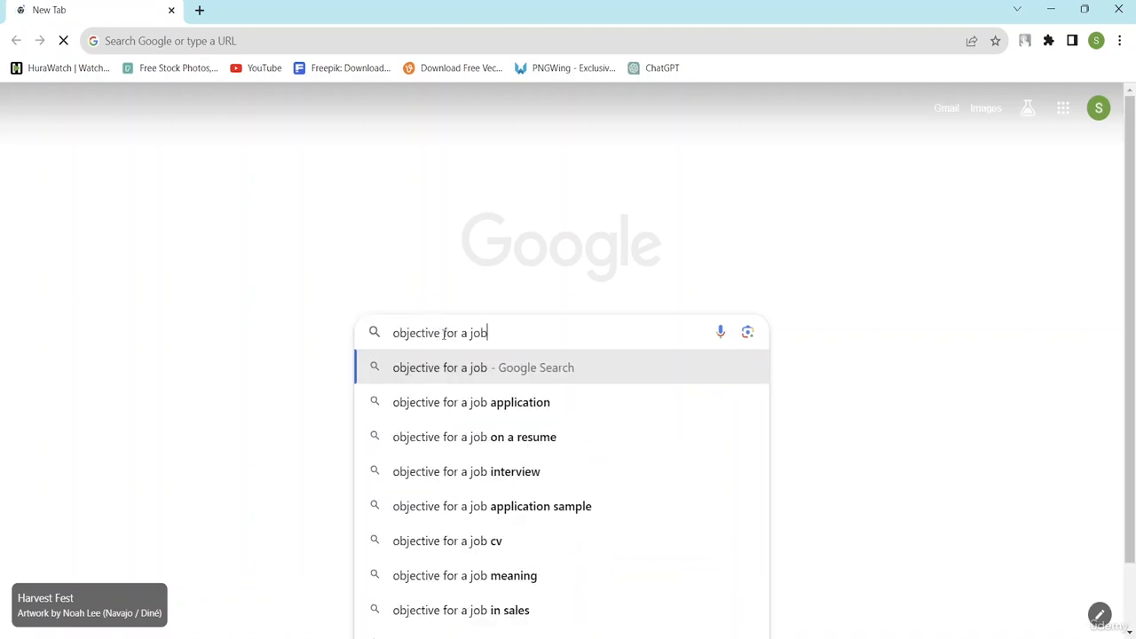
key(Return)
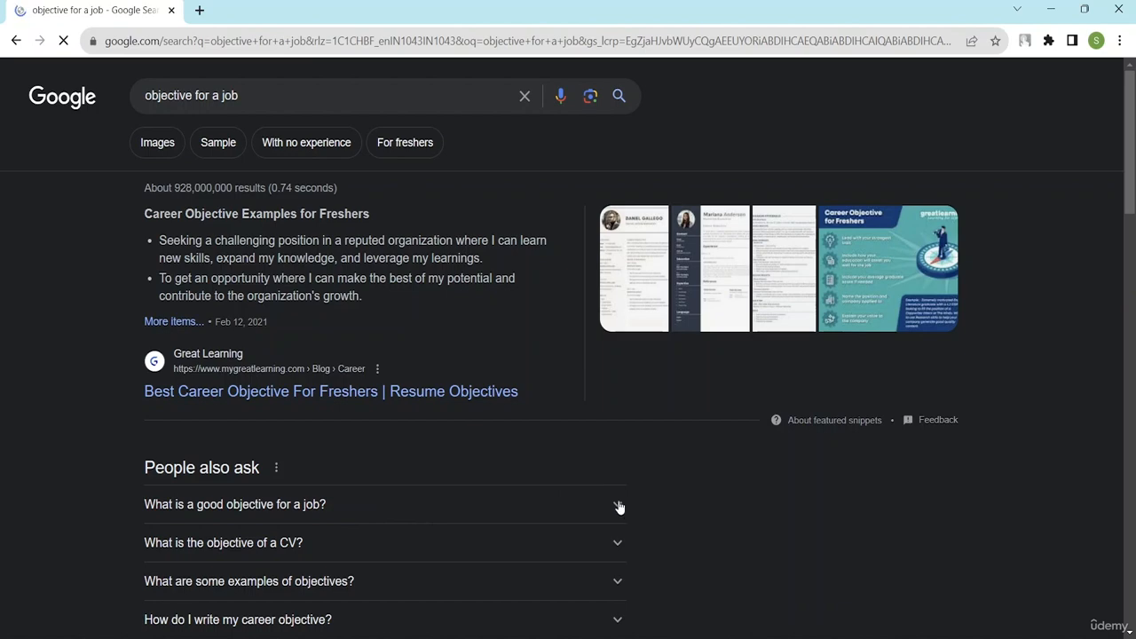
Expand the question "What is a good objective for a job?" and copy its example text from "To secure" to "the company."
scroll(446, 434, down, 4)
scroll(507, 363, up, 3)
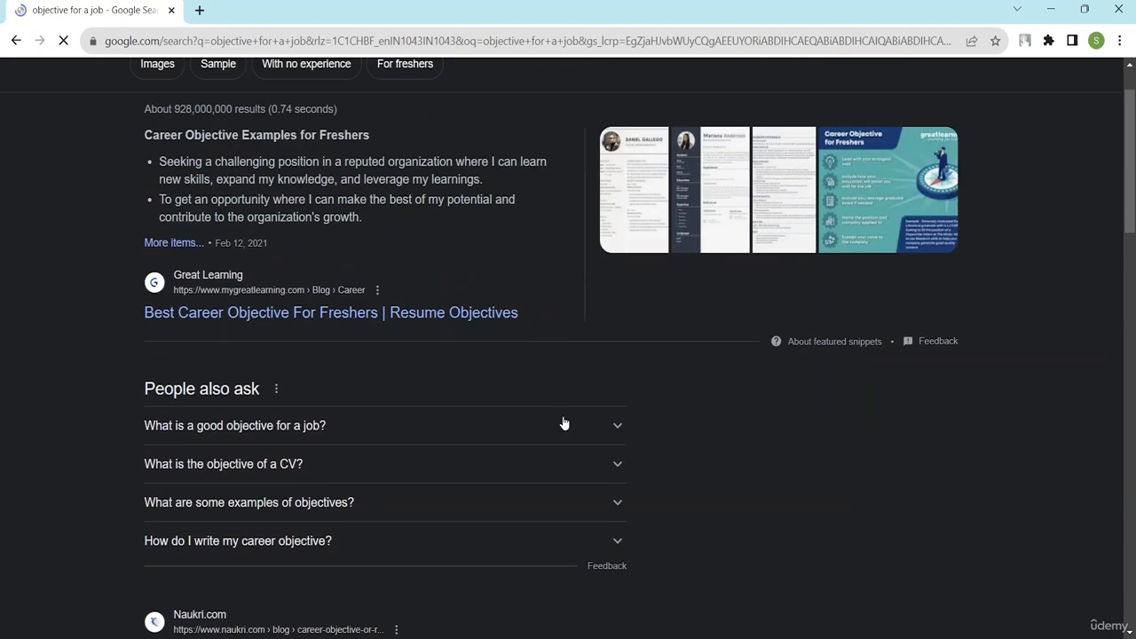
click(617, 432)
scroll(402, 471, down, 2)
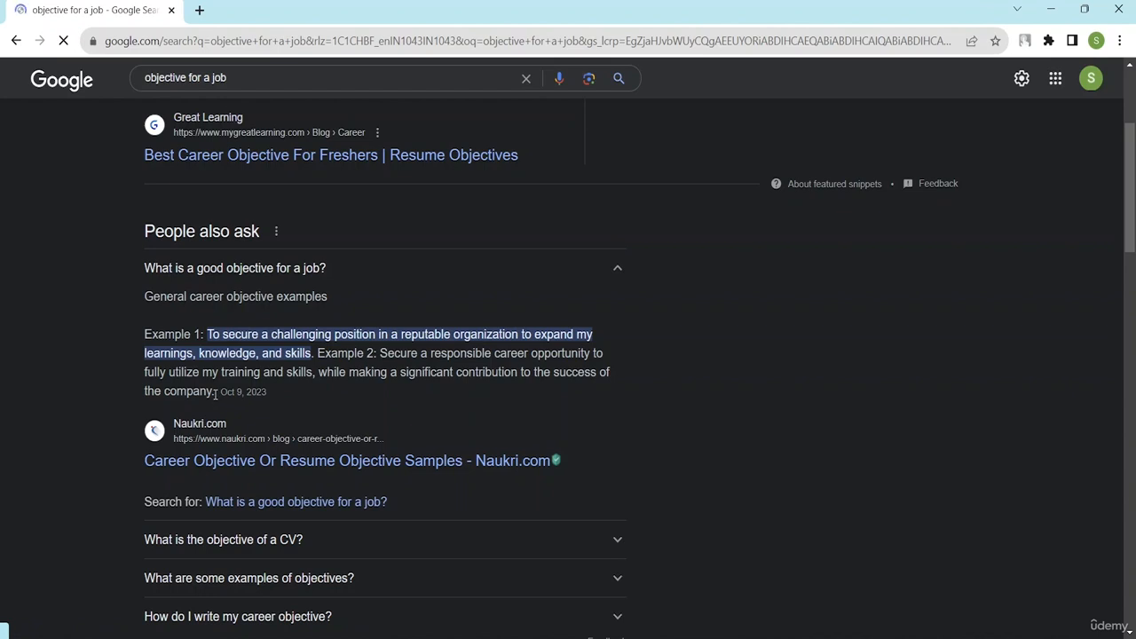
drag(215, 398, 207, 338)
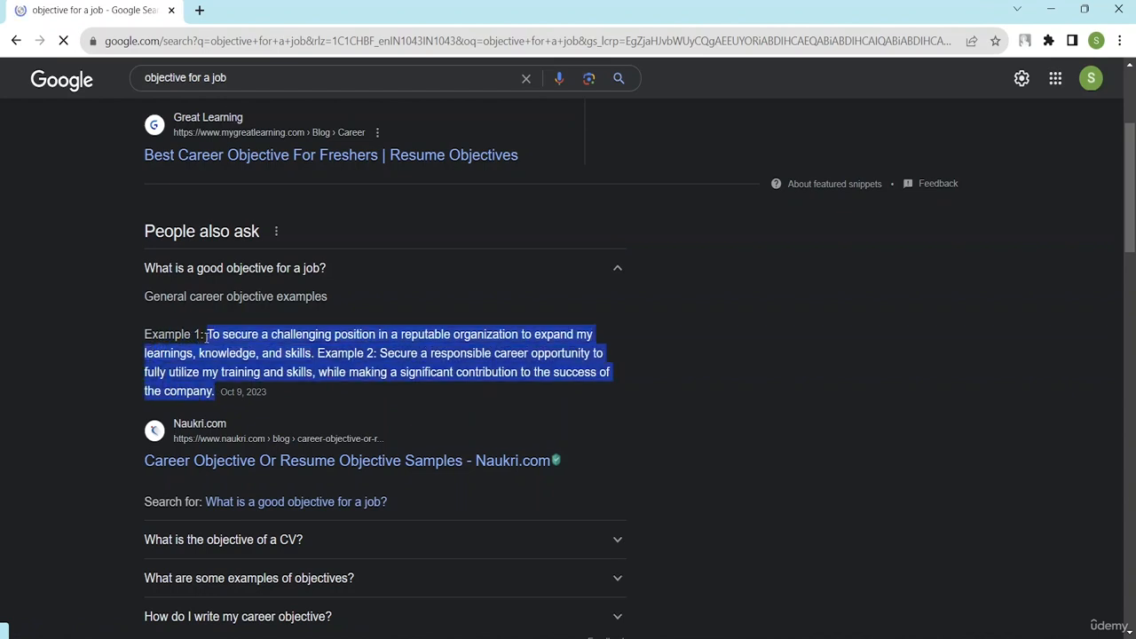
click(370, 433)
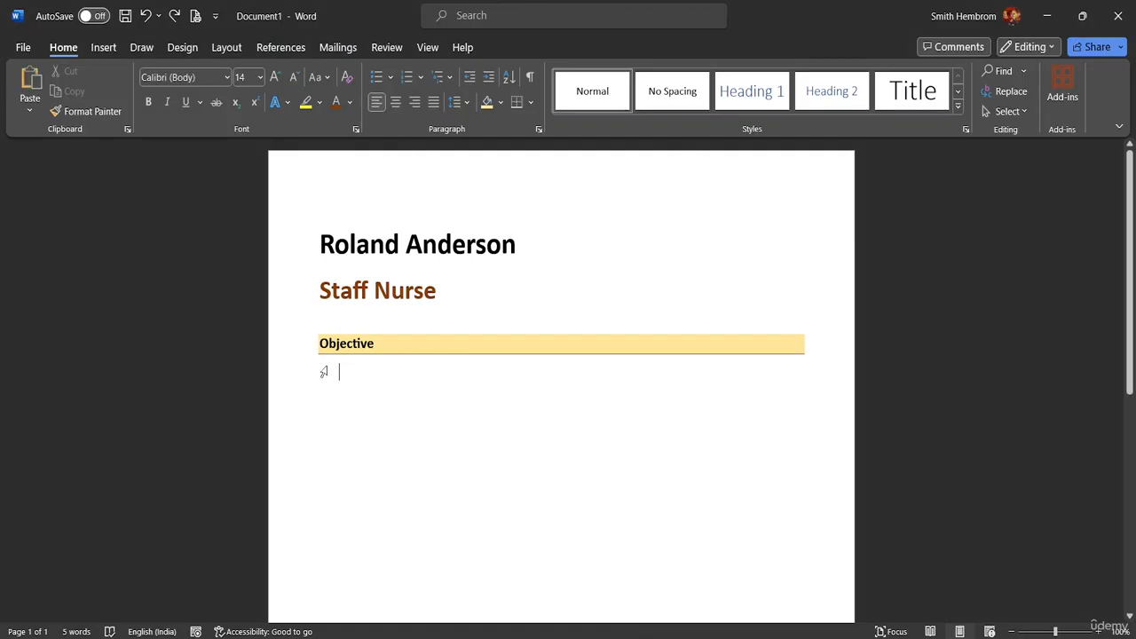
Switch back to Word and try to remove the indent from the empty line below the "Objective" heading
right_click(318, 372)
click(336, 374)
key(BackSpace)
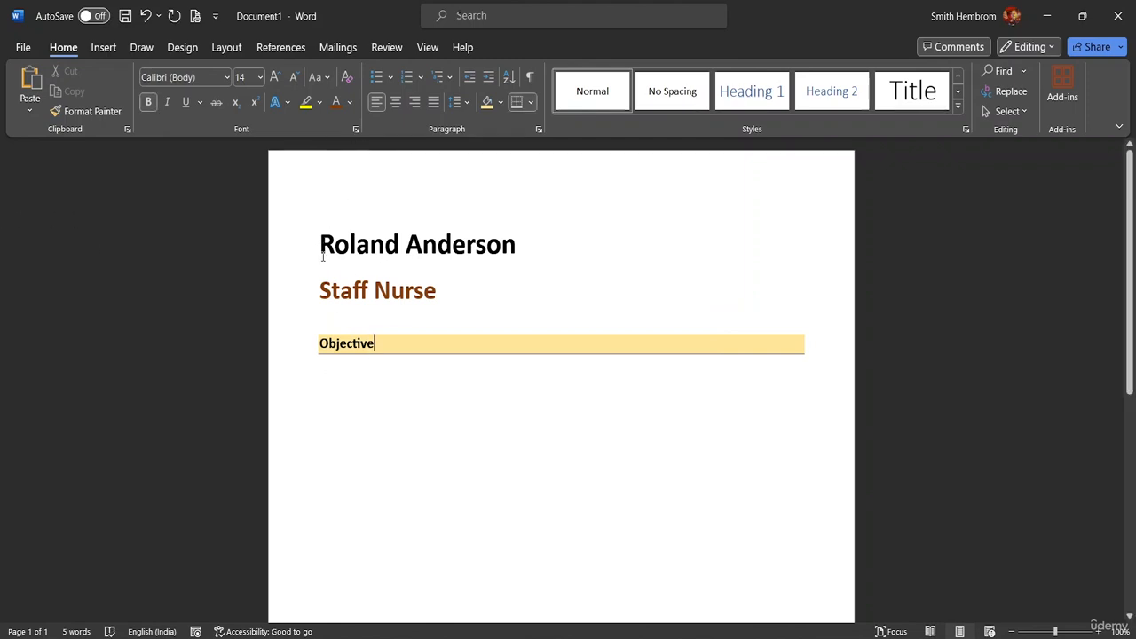
Insert a space before the "Objective" heading text
click(318, 344)
double_click(349, 343)
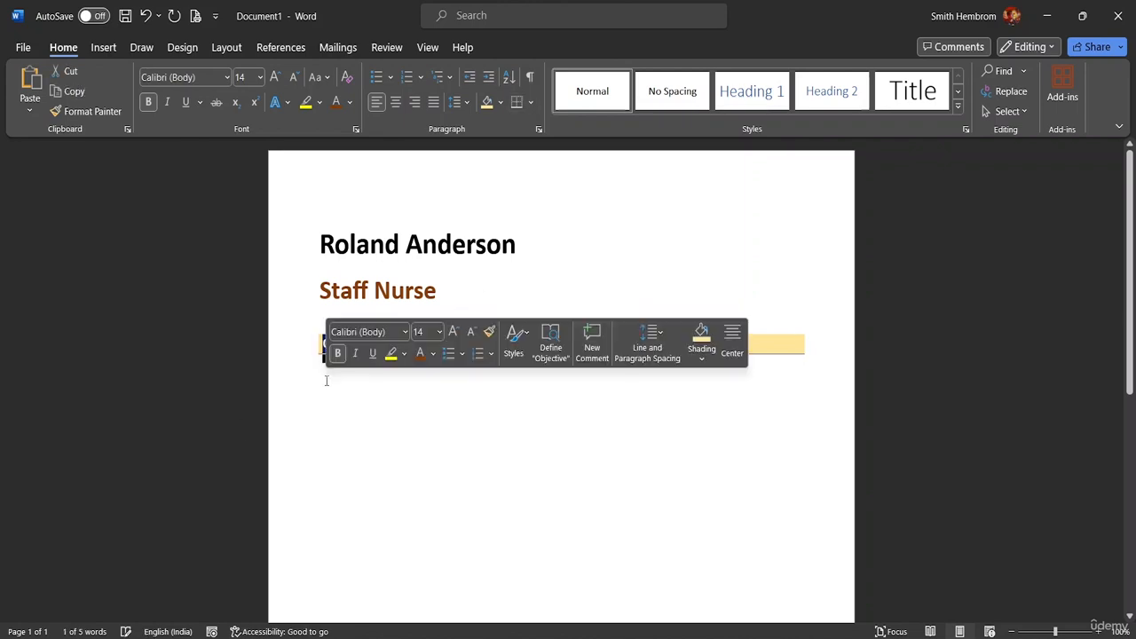
click(341, 391)
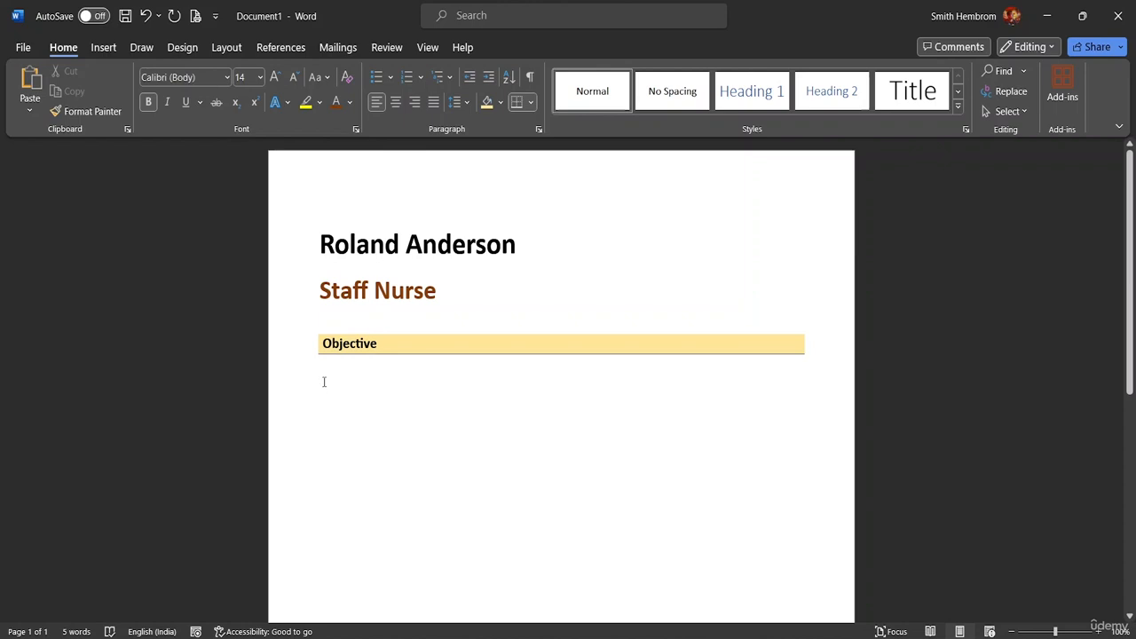
Paste the copied career objective text on the line below the "Objective" heading and set its font color to black
click(375, 411)
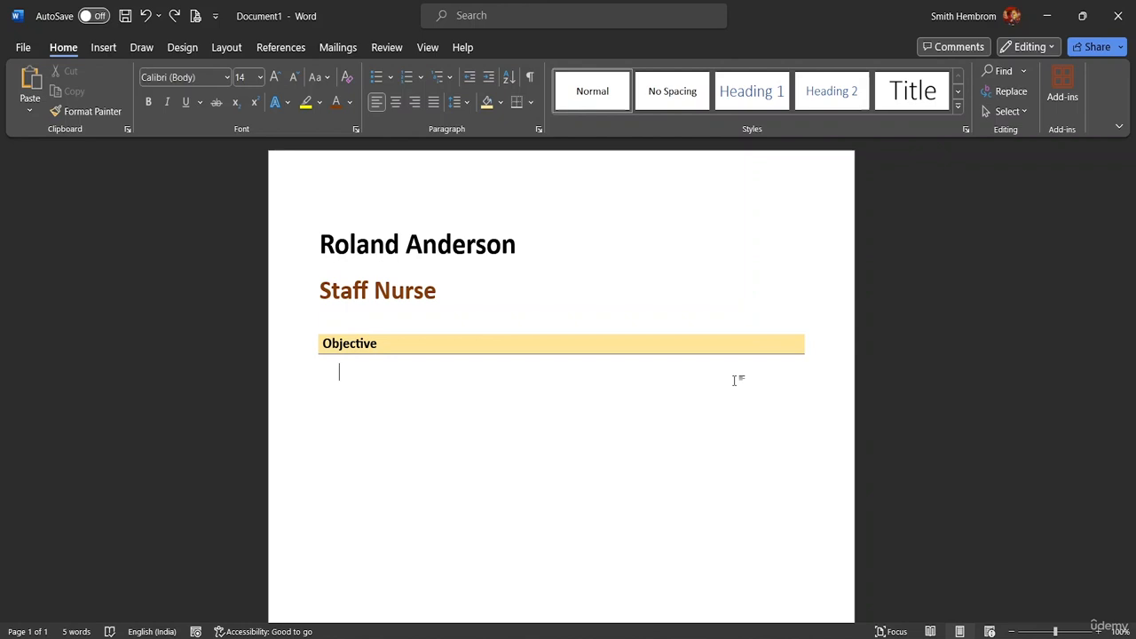
text(To secure a challenging position in a reputable organization to expand my learnings, knowledges, and skills. Example 2: Secure a responsible career opportunity to fully utilize my training and skills, while making a significant contribution to the success of the company.)
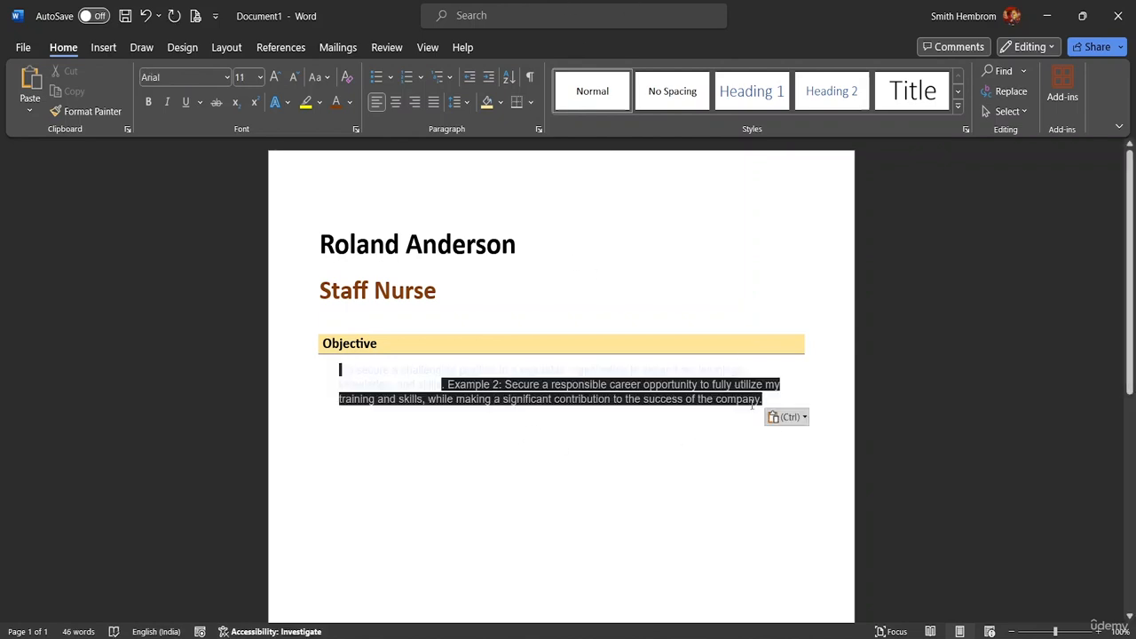
drag(766, 400, 334, 385)
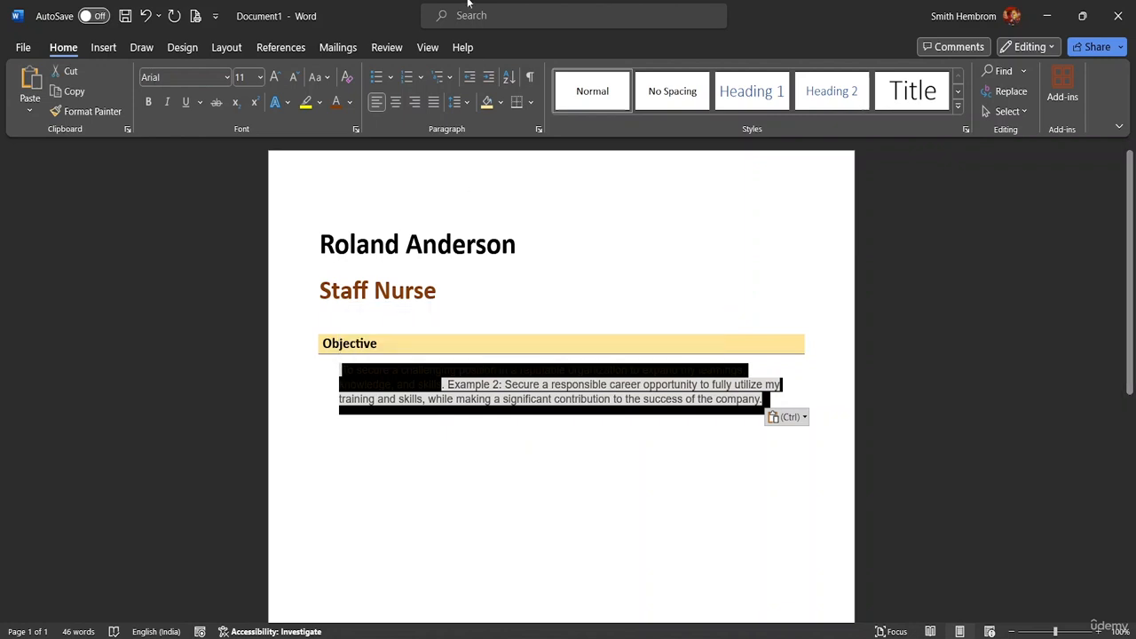
click(351, 103)
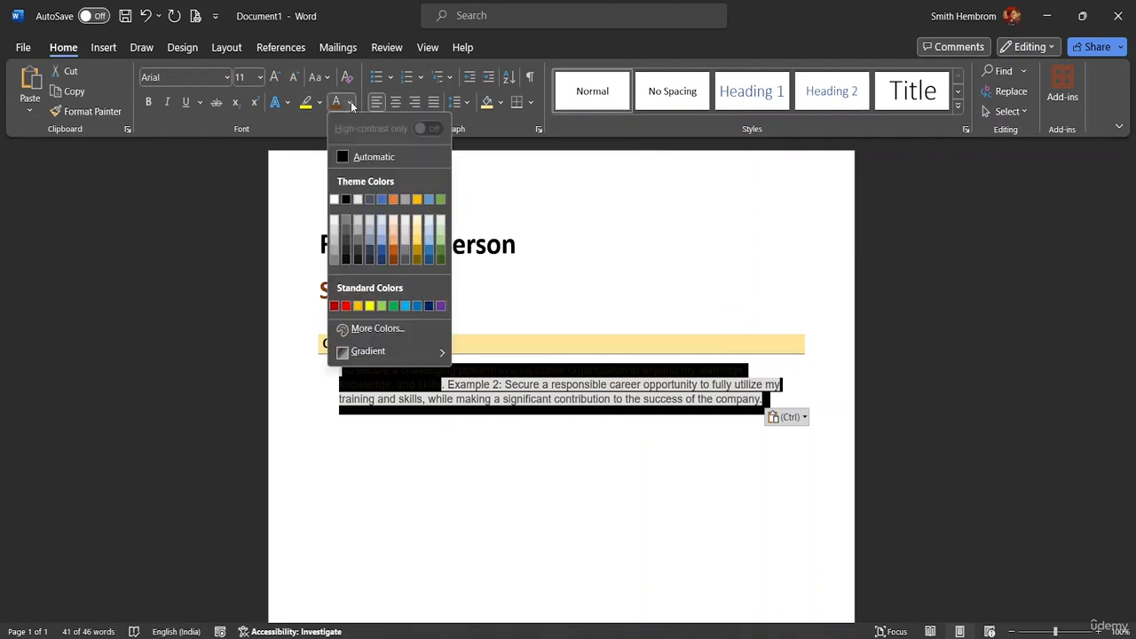
click(347, 199)
click(444, 439)
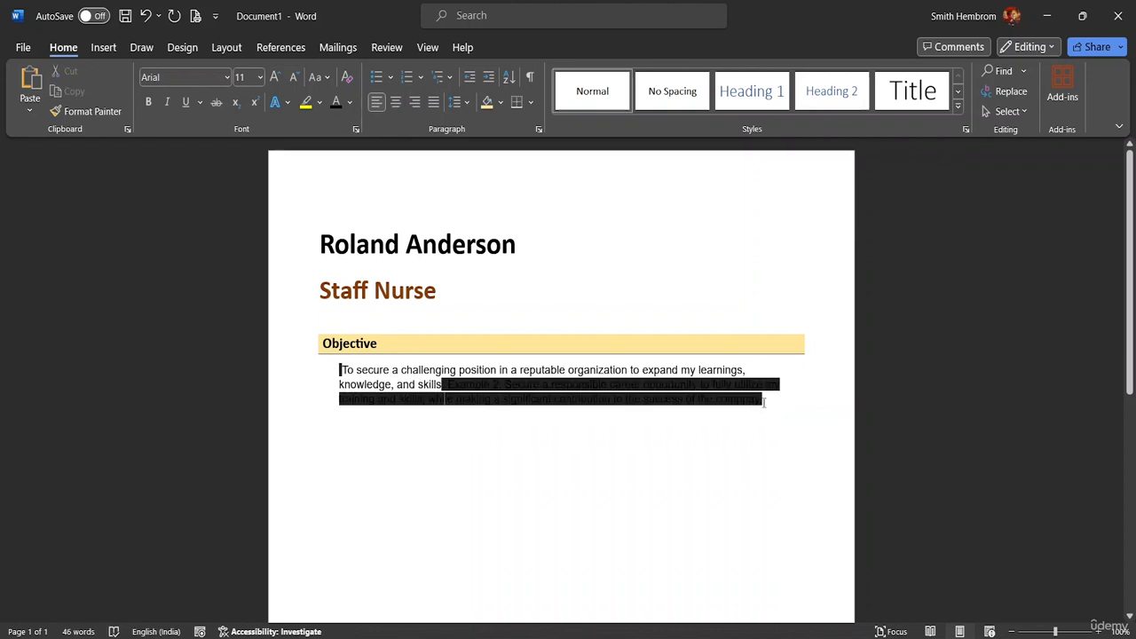
Apply white shading to the objective text from "Example 2" to "the company."
mouse_move(764, 402)
mouse_down()
mouse_move(397, 388)
mouse_move(449, 388)
mouse_up()
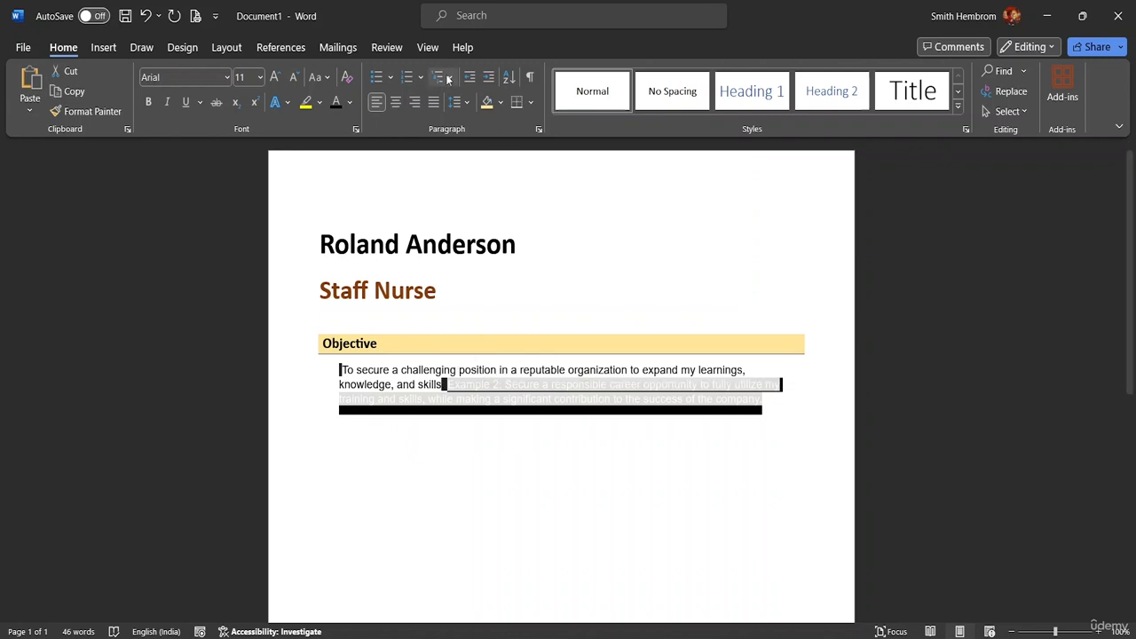
click(501, 103)
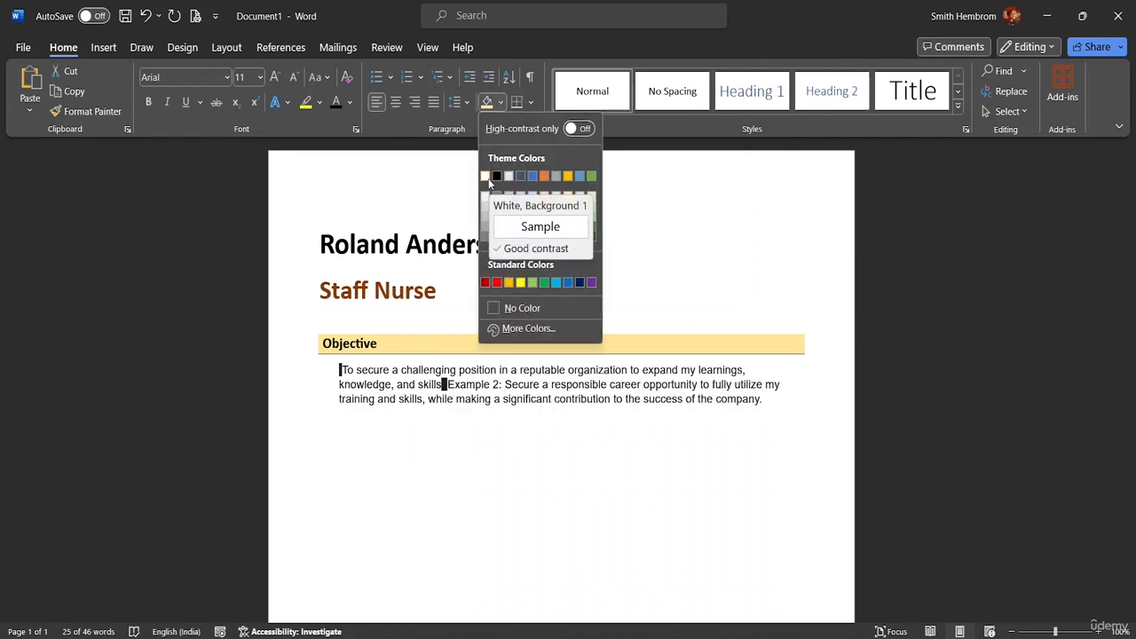
click(485, 178)
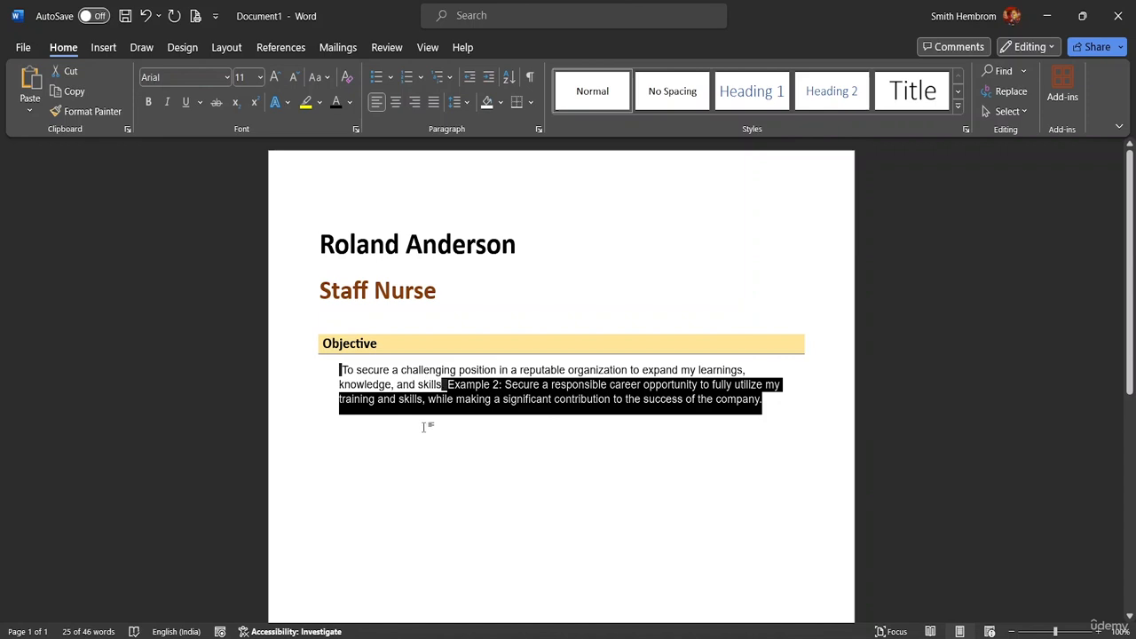
click(426, 424)
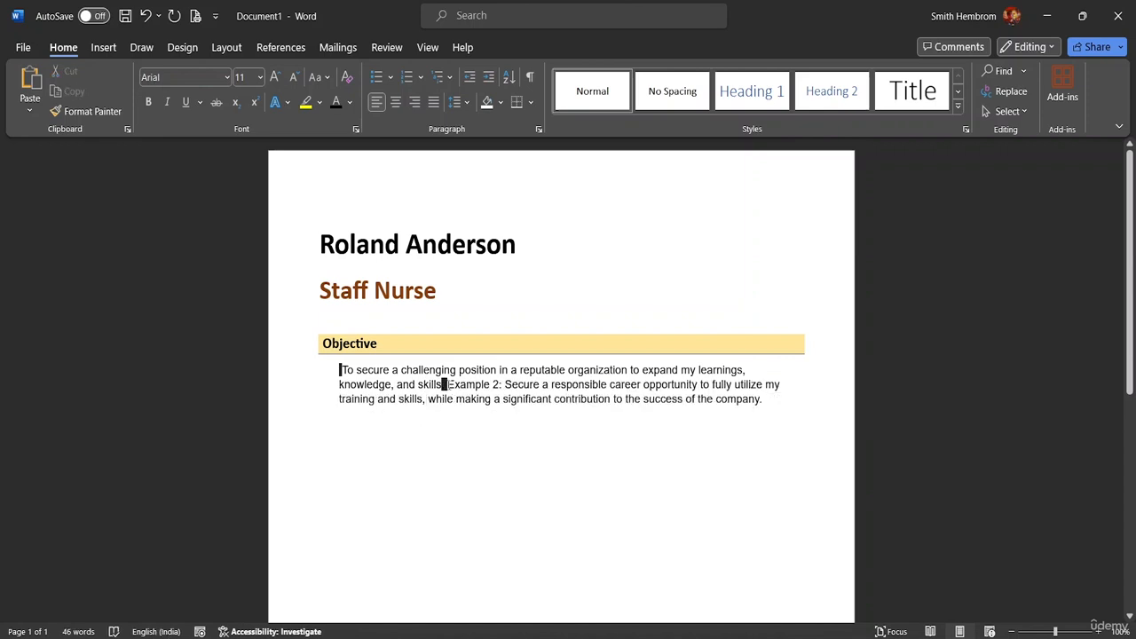
Delete the black-shaded characters after "skills" and at the start of the objective paragraph
key(BackSpace)
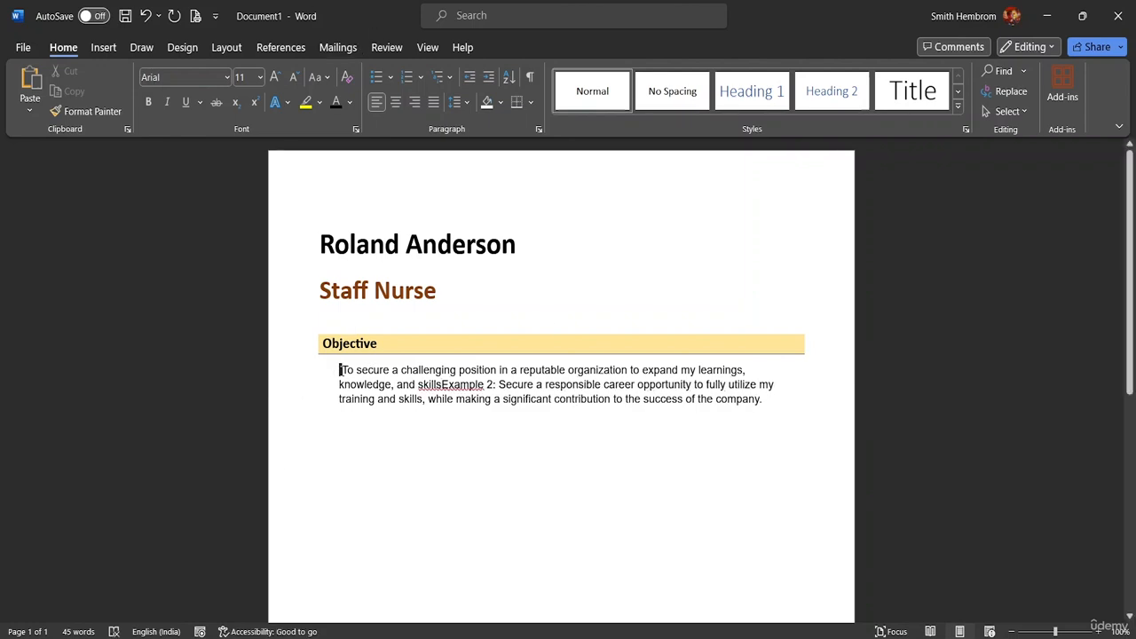
key(Delete)
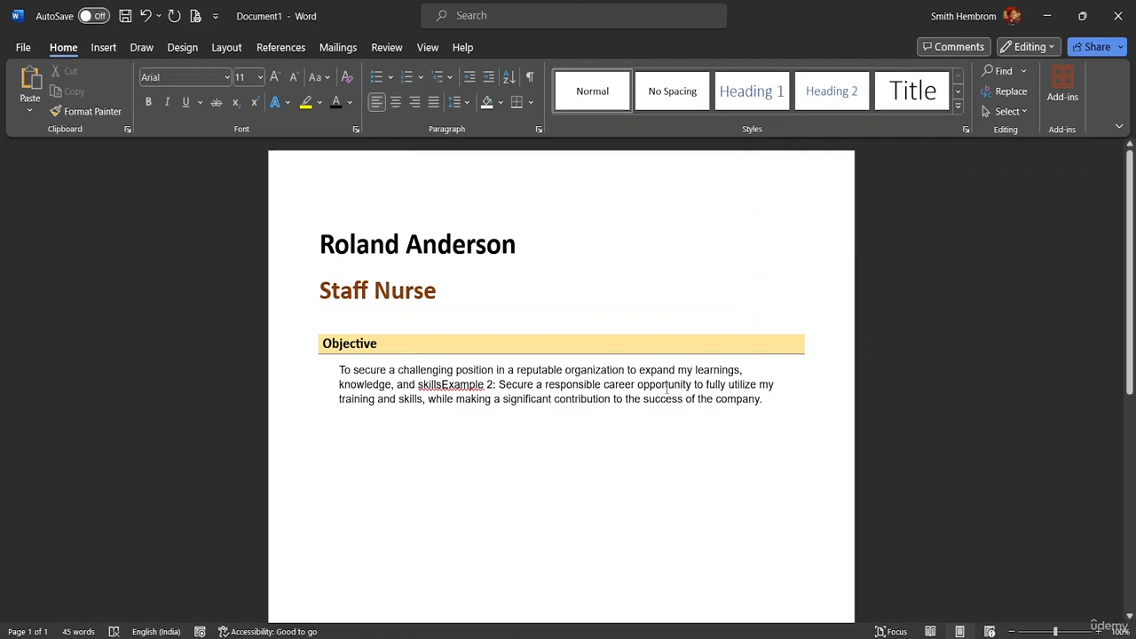
click(341, 345)
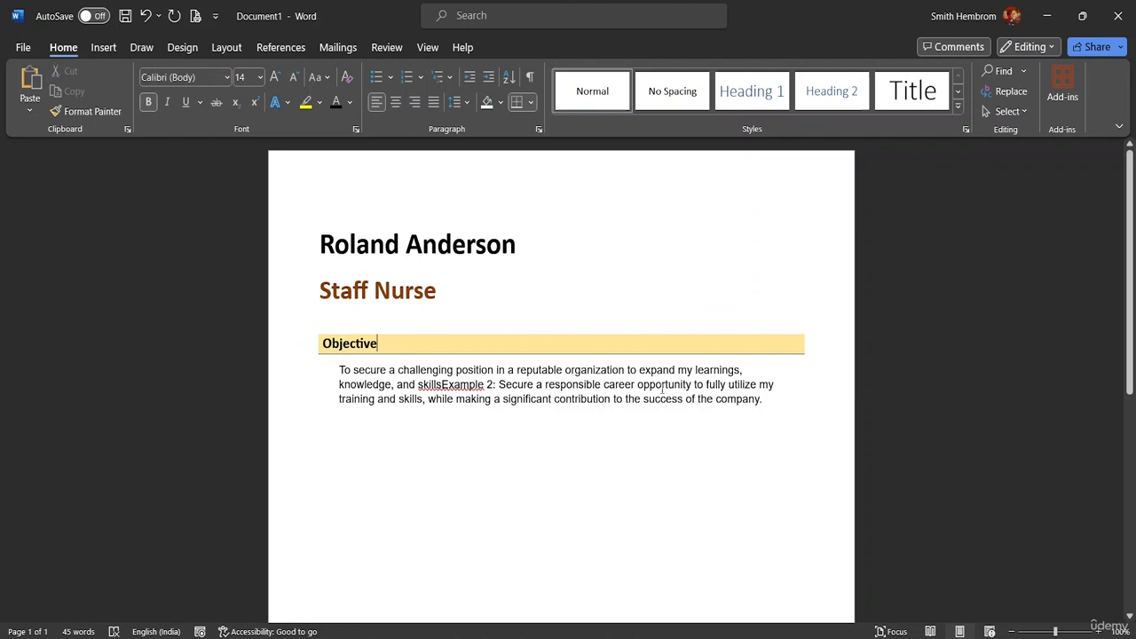
click(806, 433)
click(1007, 111)
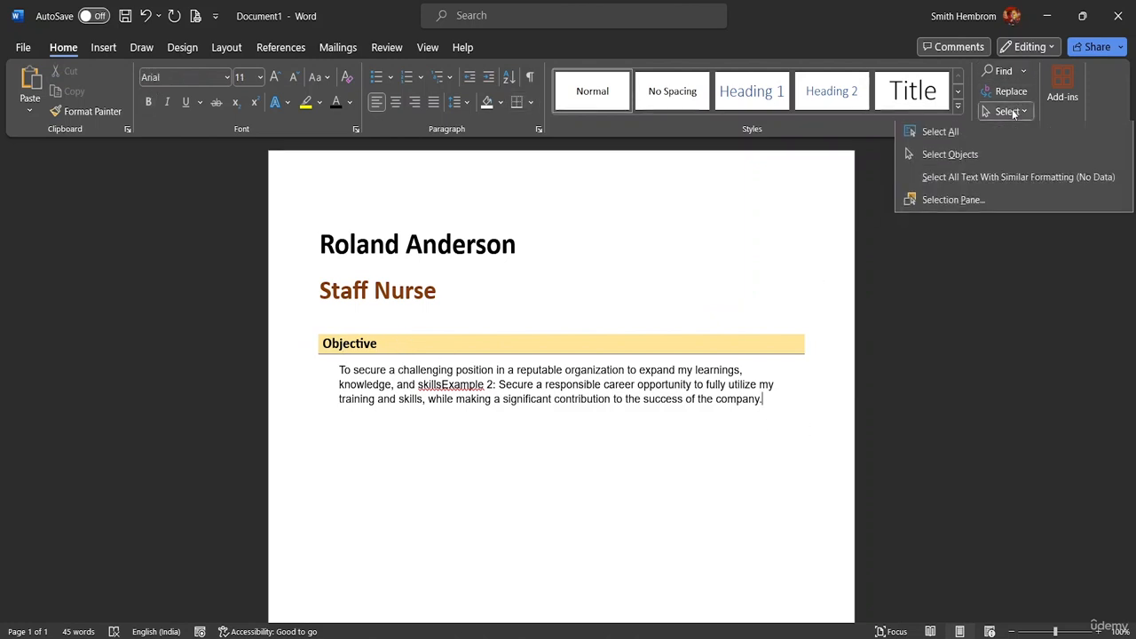
click(968, 155)
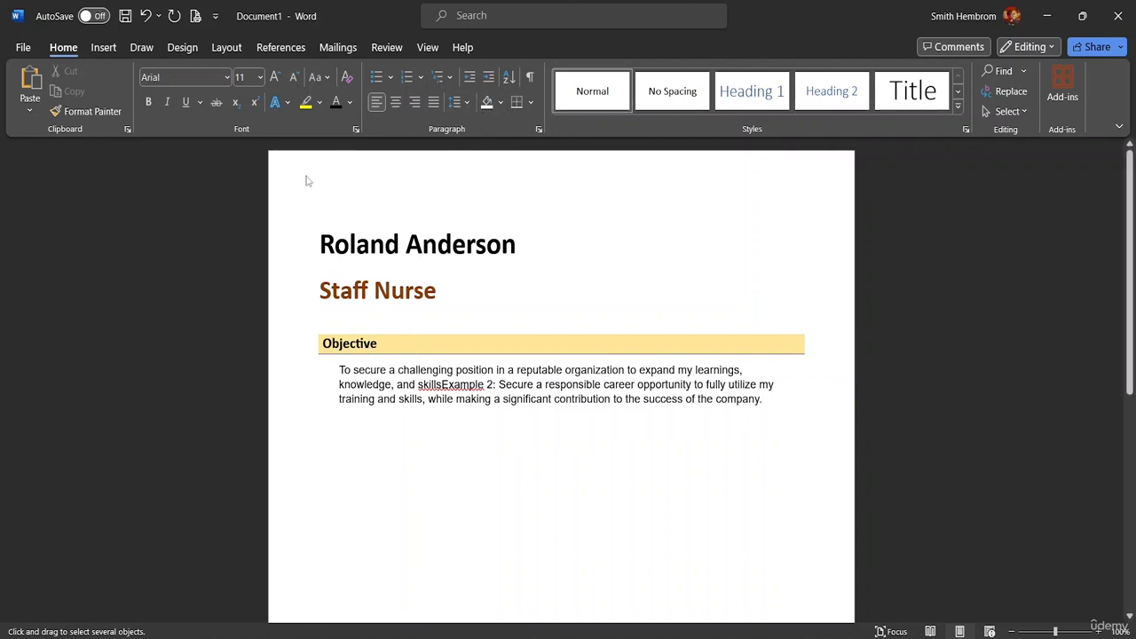
click(1022, 113)
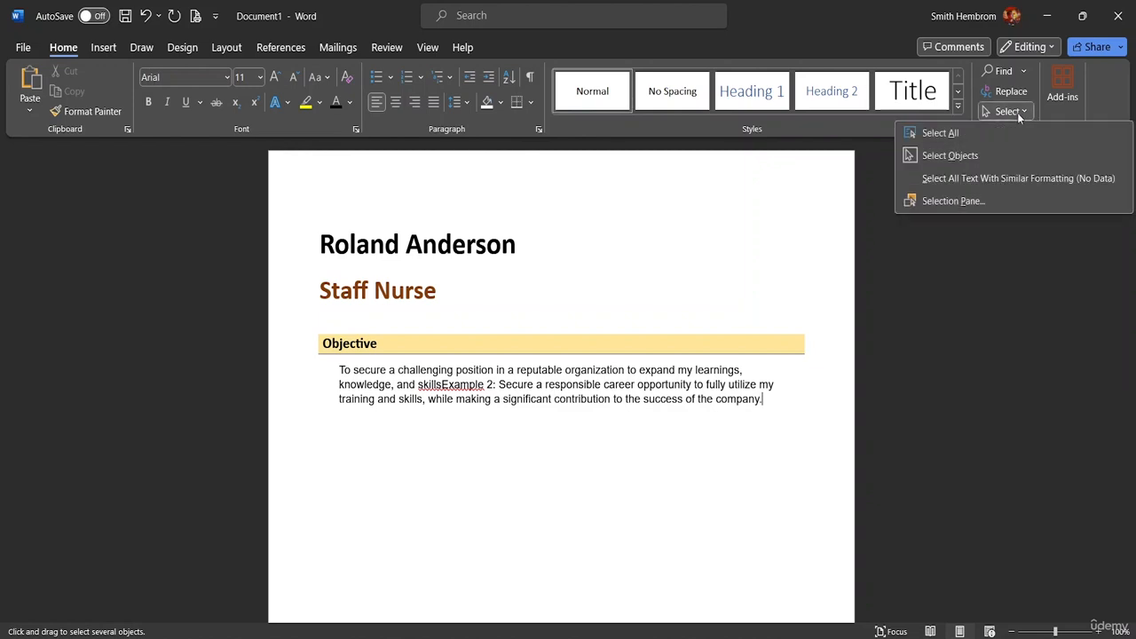
click(983, 221)
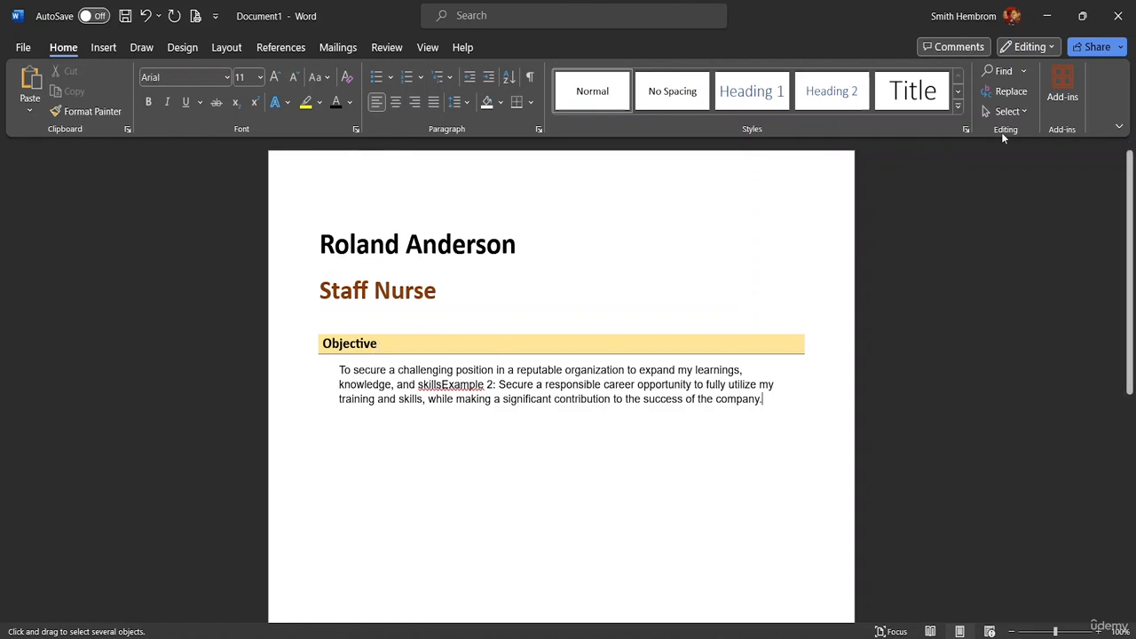
click(1011, 111)
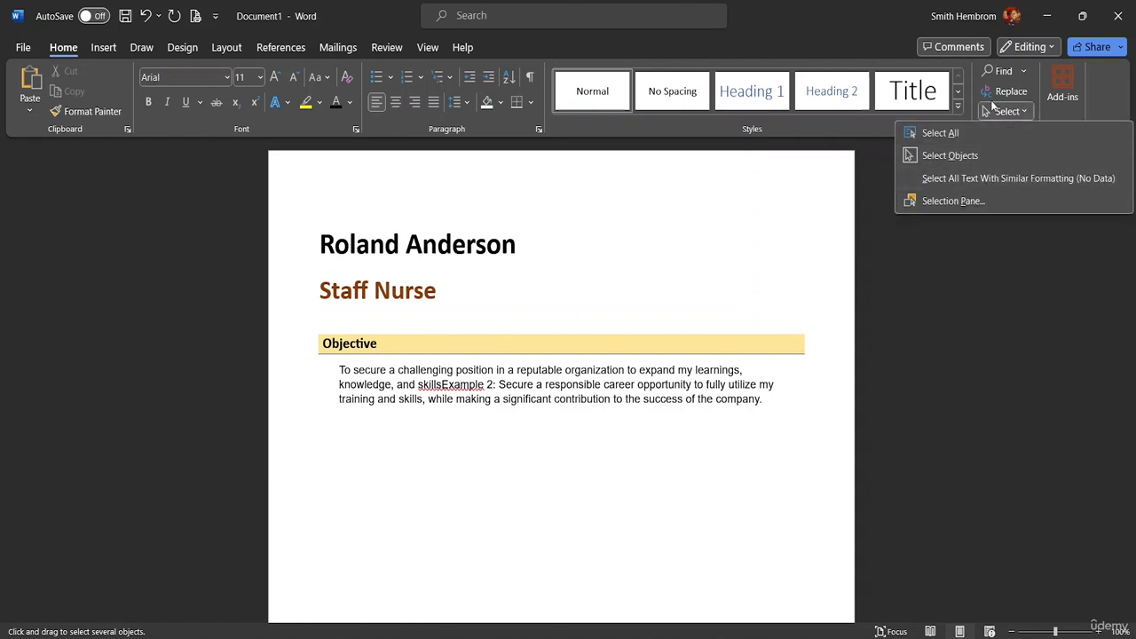
click(1006, 112)
key(ctrl+a)
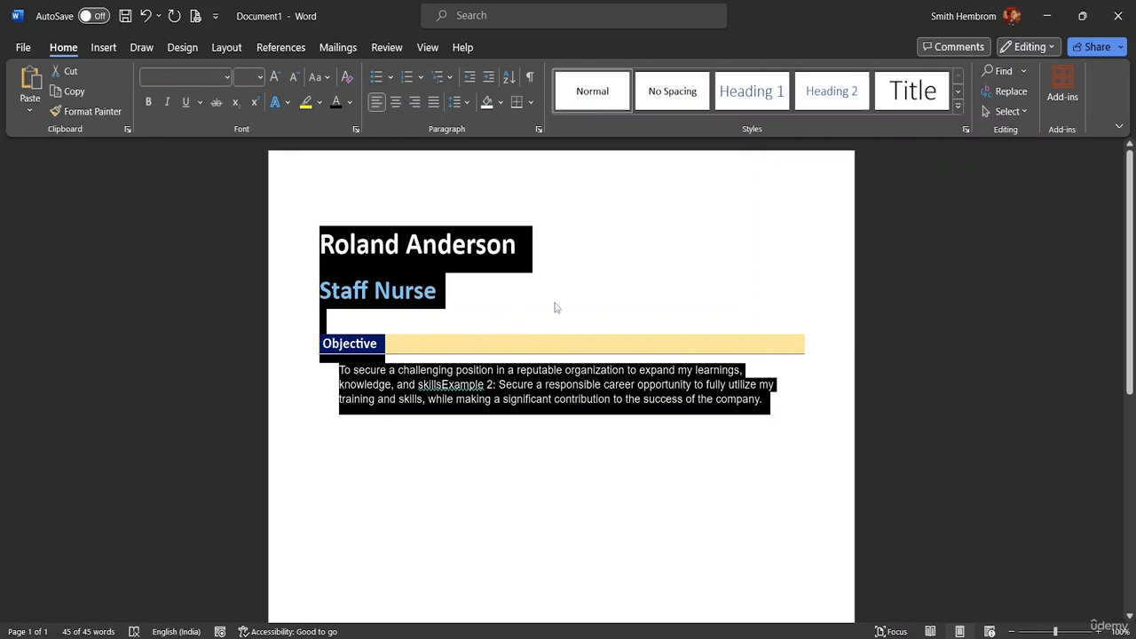
click(339, 373)
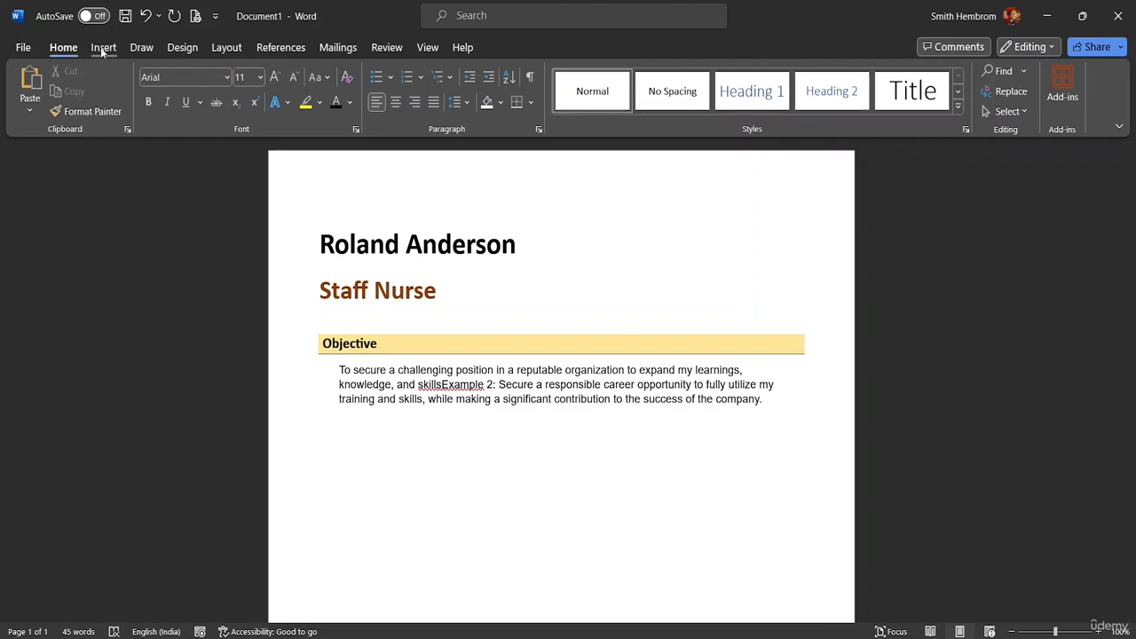
Apply the Normal page margins of 2.54 cm on all sides to the document
click(178, 50)
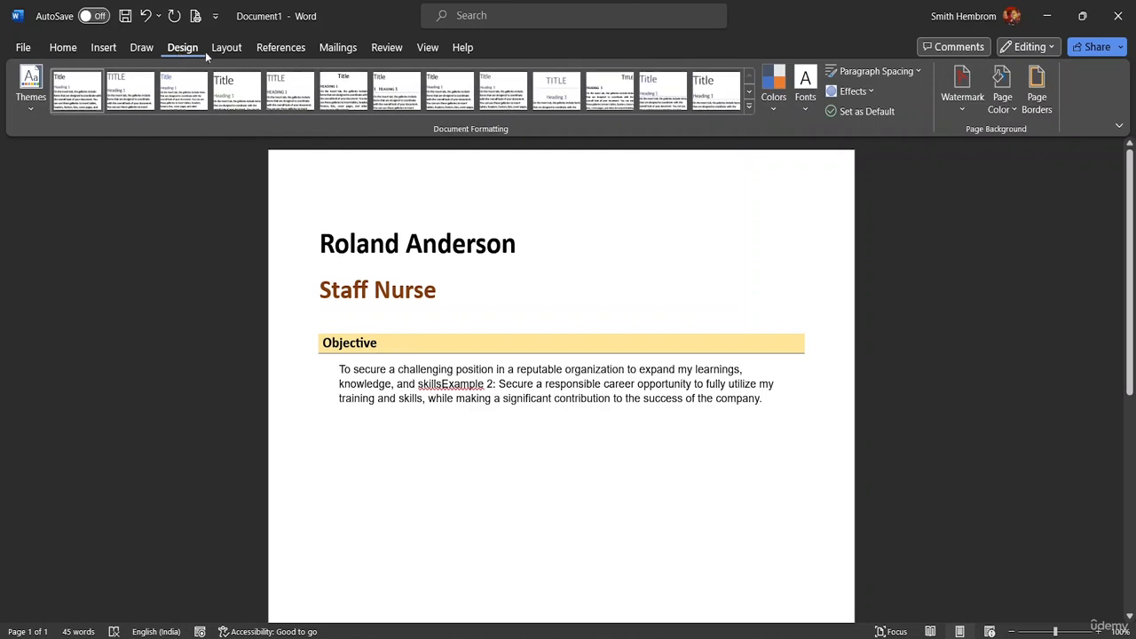
click(221, 49)
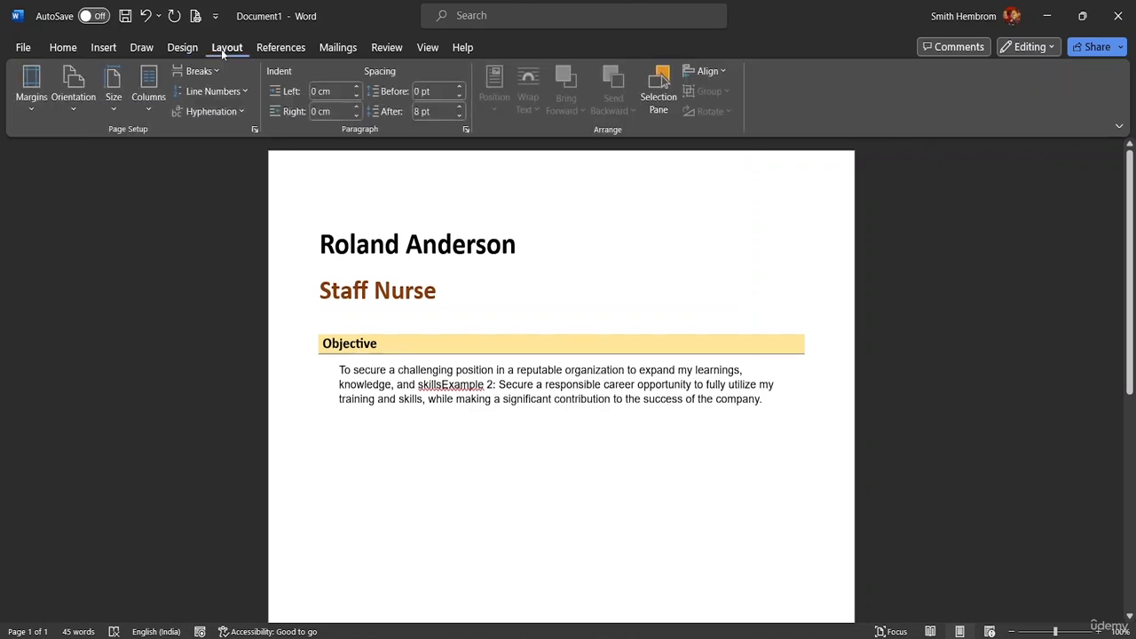
click(32, 102)
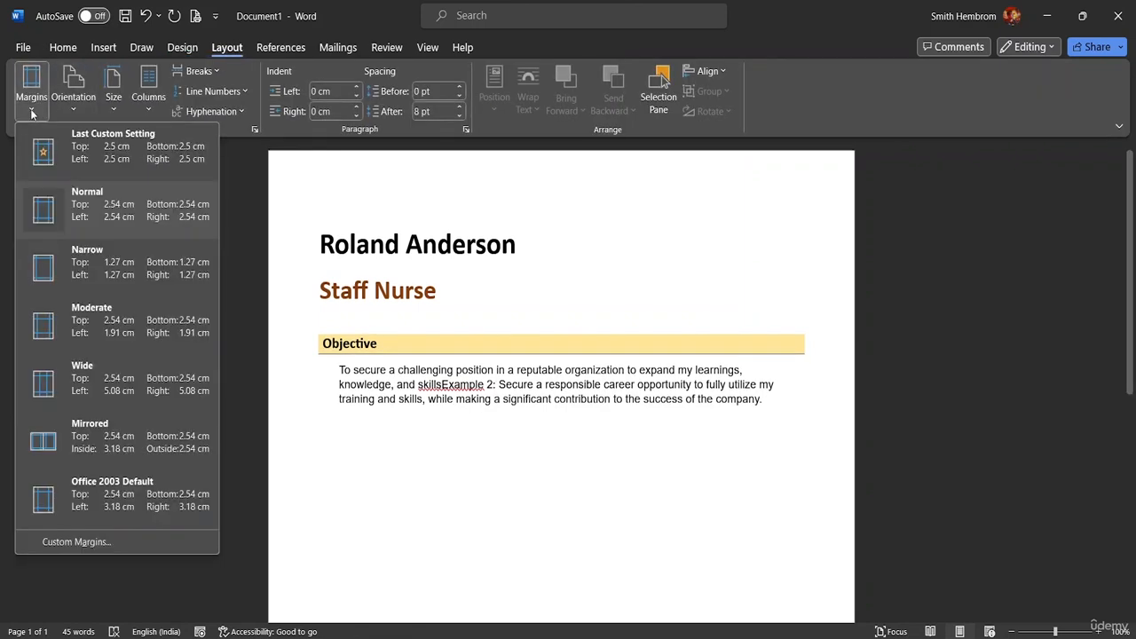
click(43, 219)
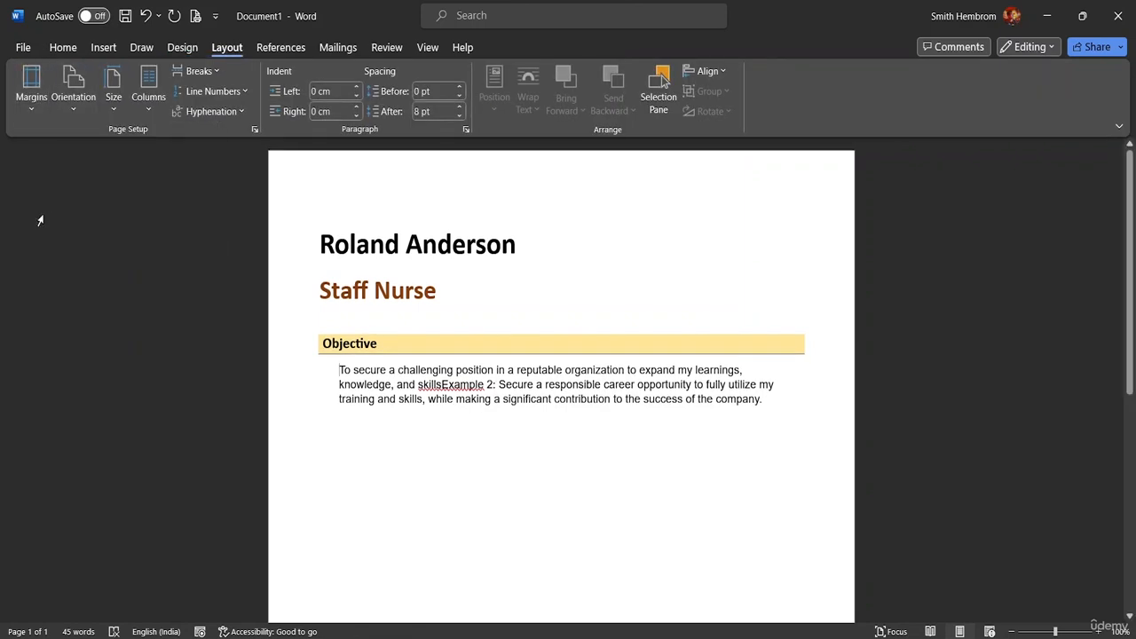
click(37, 108)
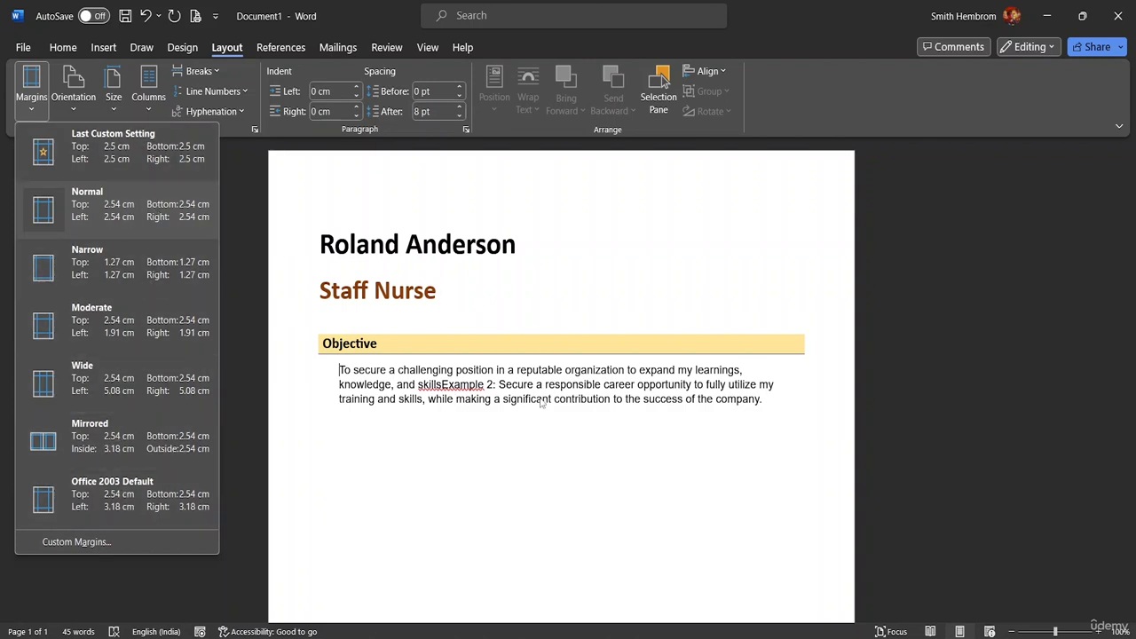
click(787, 389)
Copy the "Objective" heading and paste it on a new line below the objective paragraph
click(727, 342)
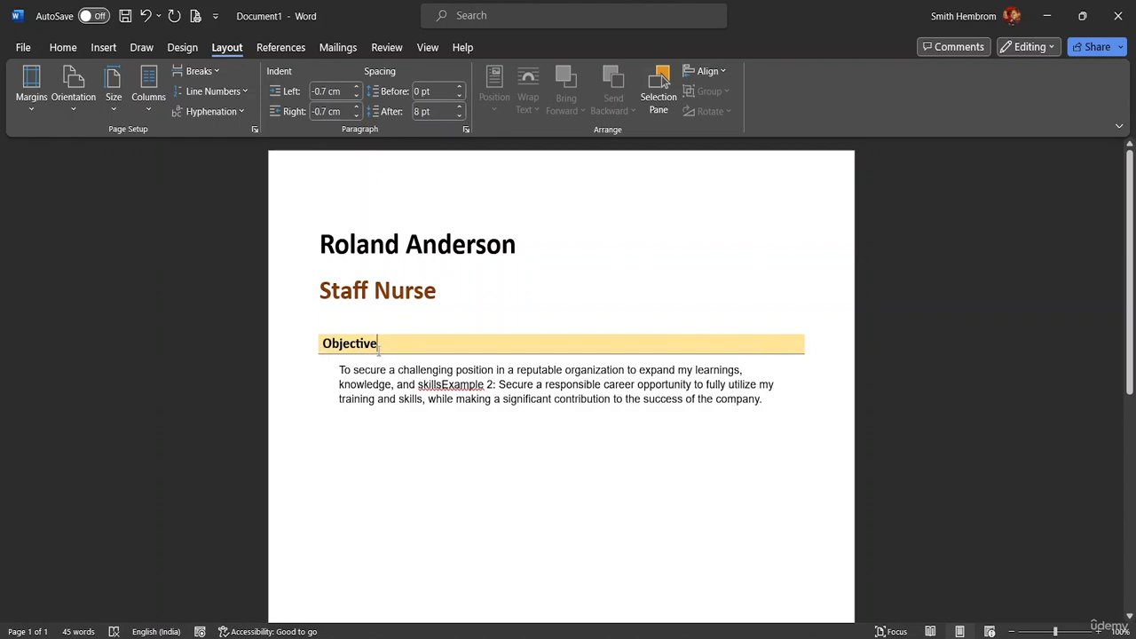
drag(379, 343, 299, 337)
key(ctrl+c)
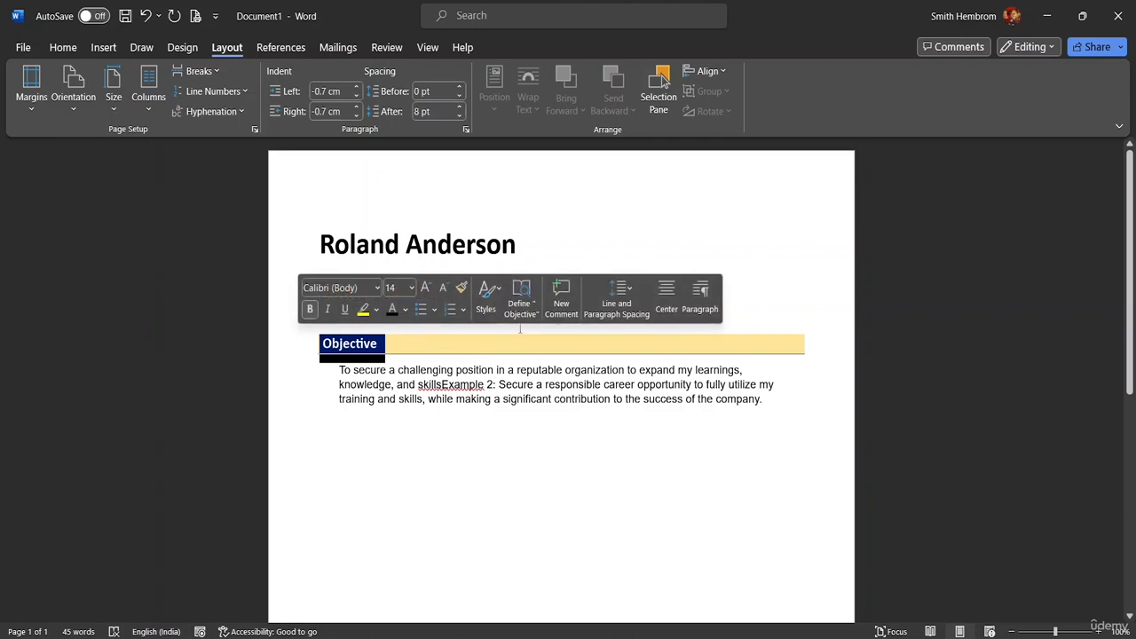
click(324, 434)
click(334, 434)
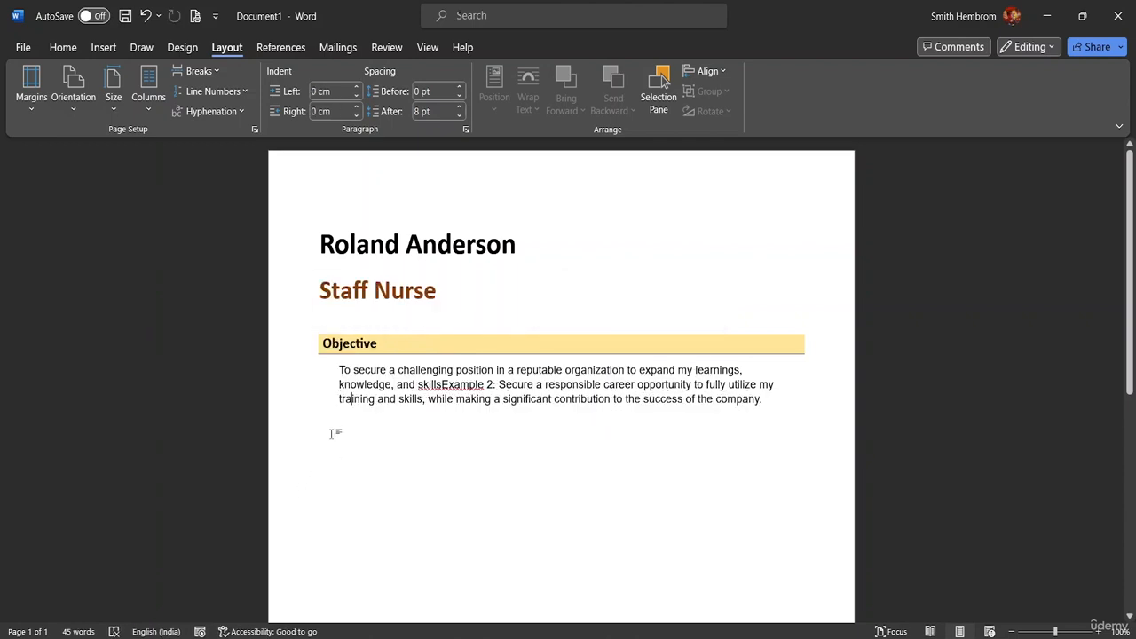
click(771, 409)
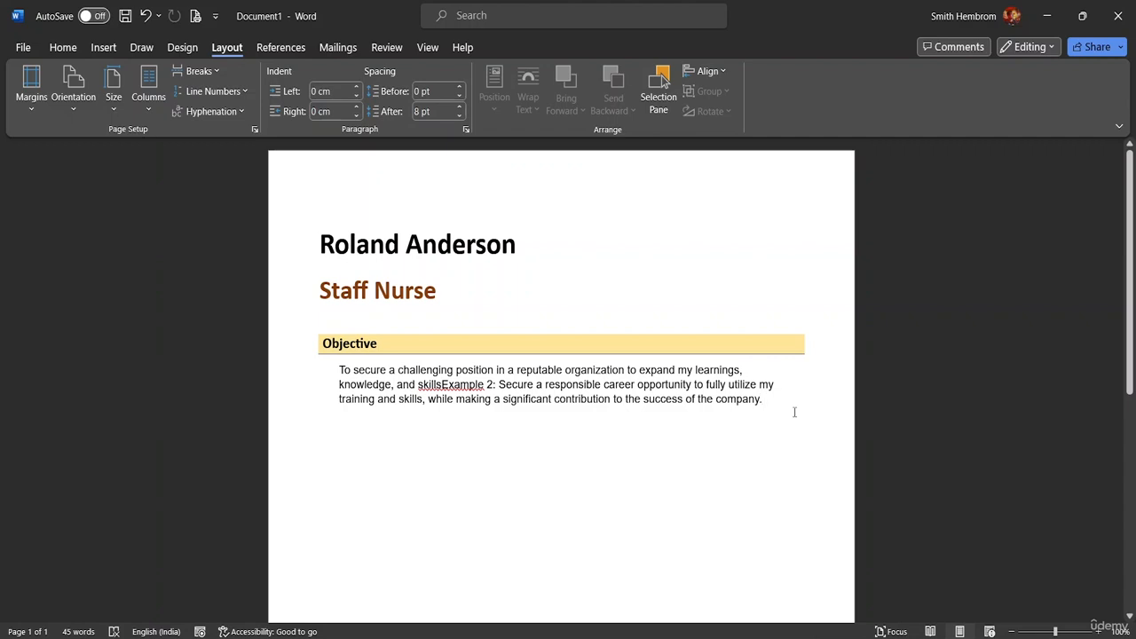
key(Return)
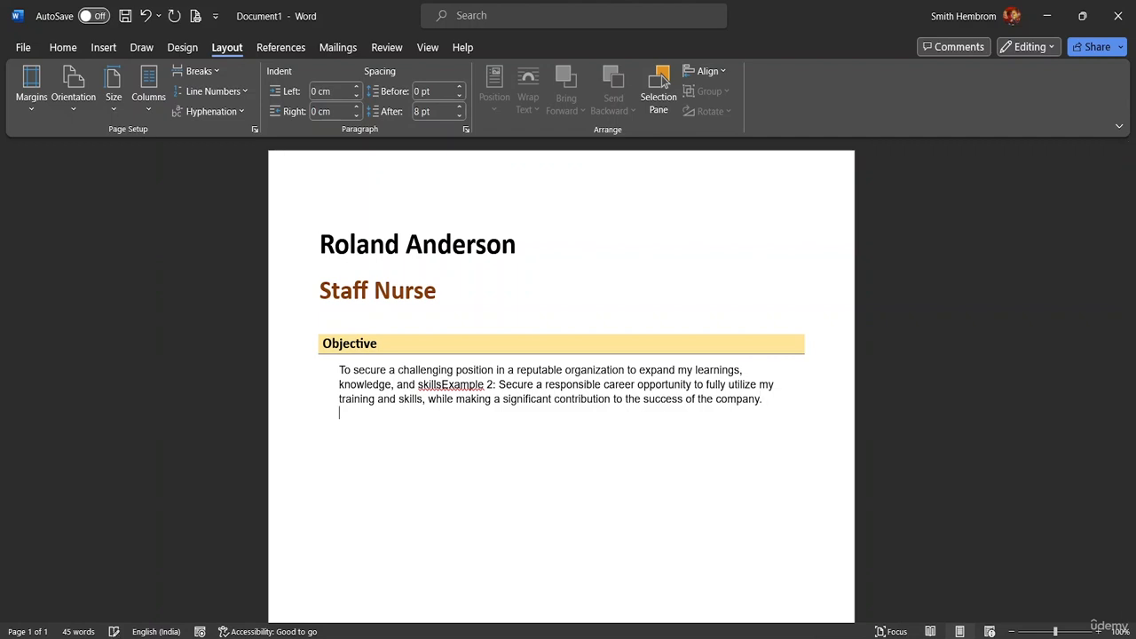
key(Return)
key(ctrl+v)
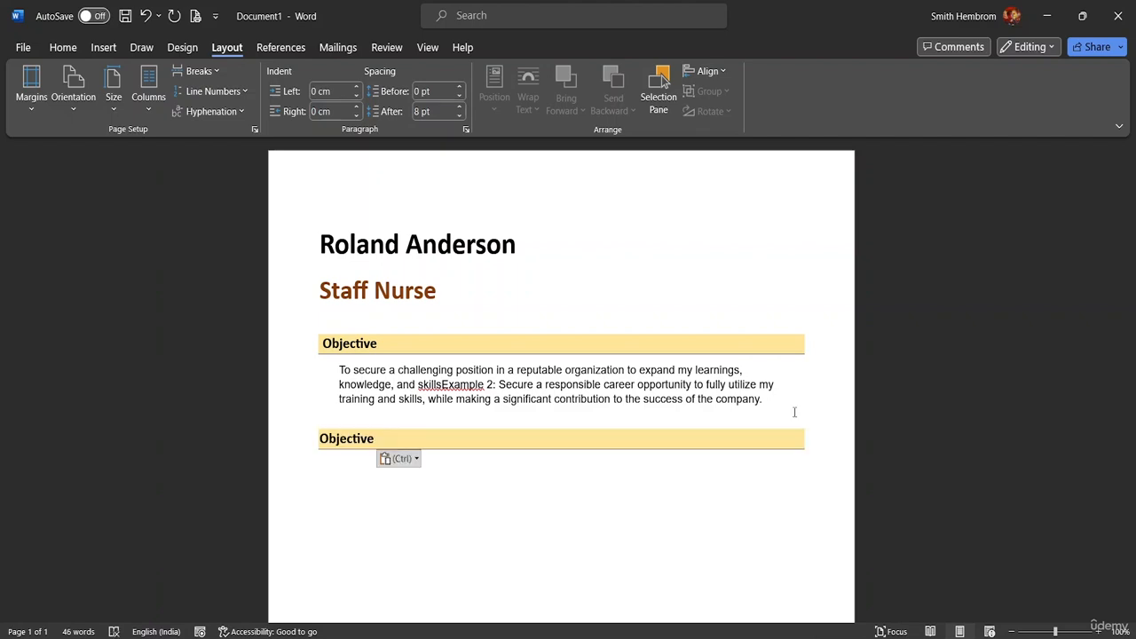
Replace the text of the pasted heading with "Educational Background"
key(BackSpace)
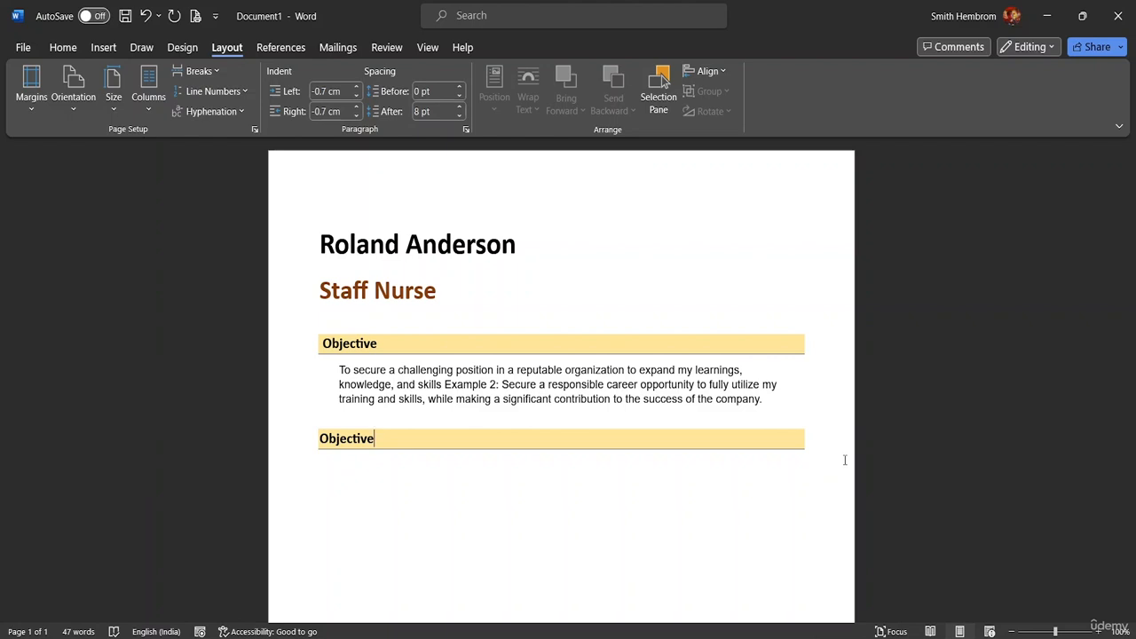
key(BackSpace)
key(BackSpace)
key(BackSpace)
key(BackSpace)
key(BackSpace)
key(BackSpace)
key(BackSpace)
key(BackSpace)
key(BackSpace)
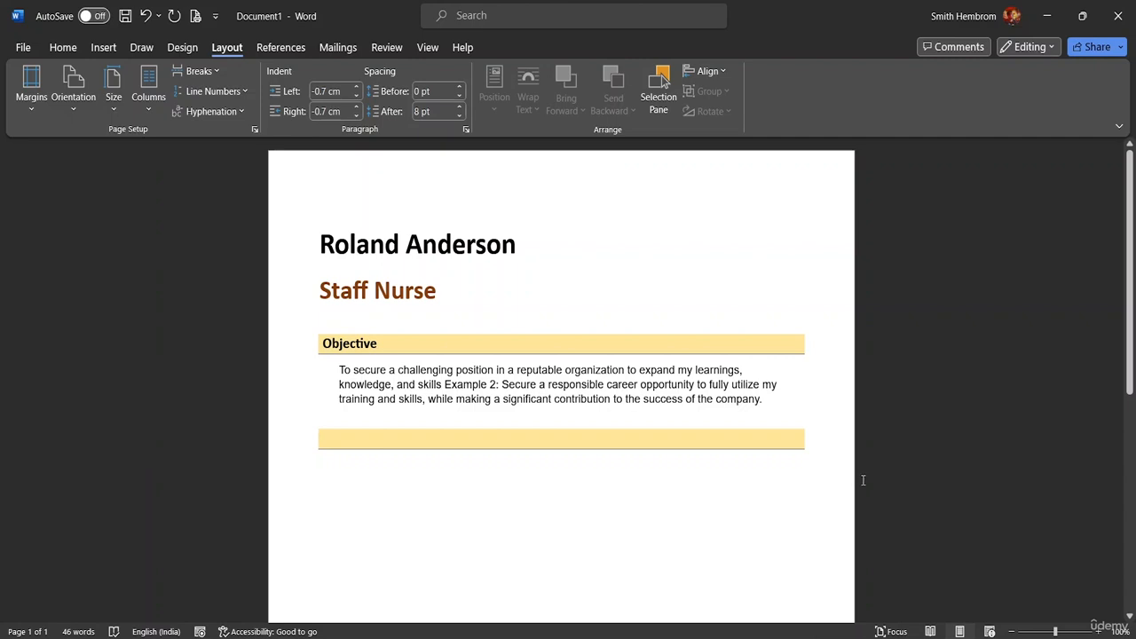
text(Wor)
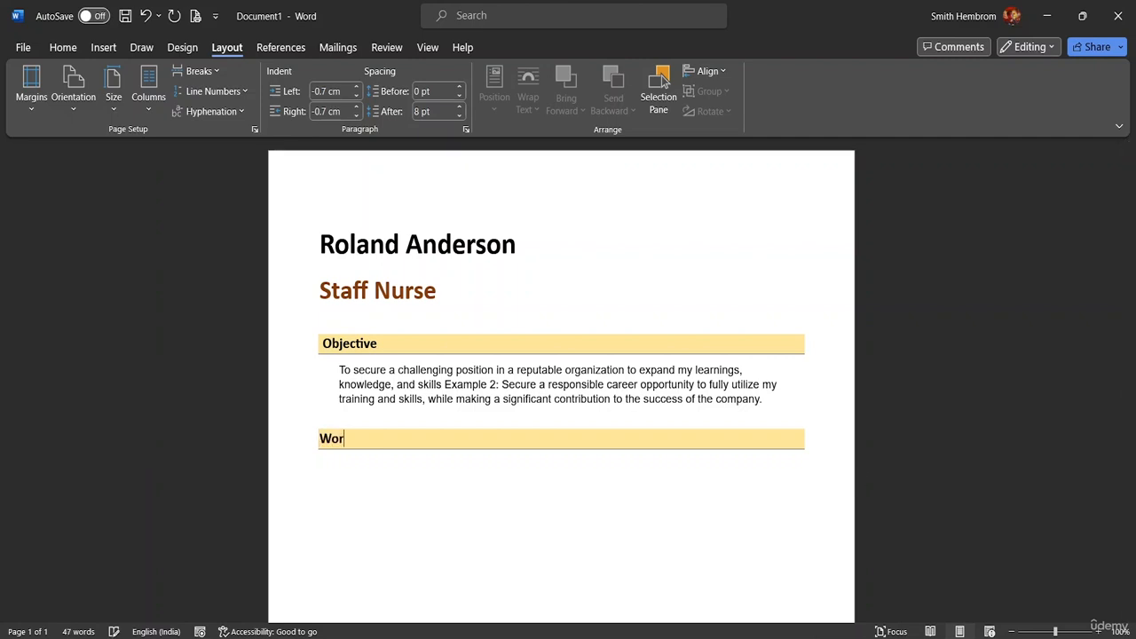
key(BackSpace)
key(BackSpace)
key(BackSpace)
key(BackSpace)
text(Educational Background)
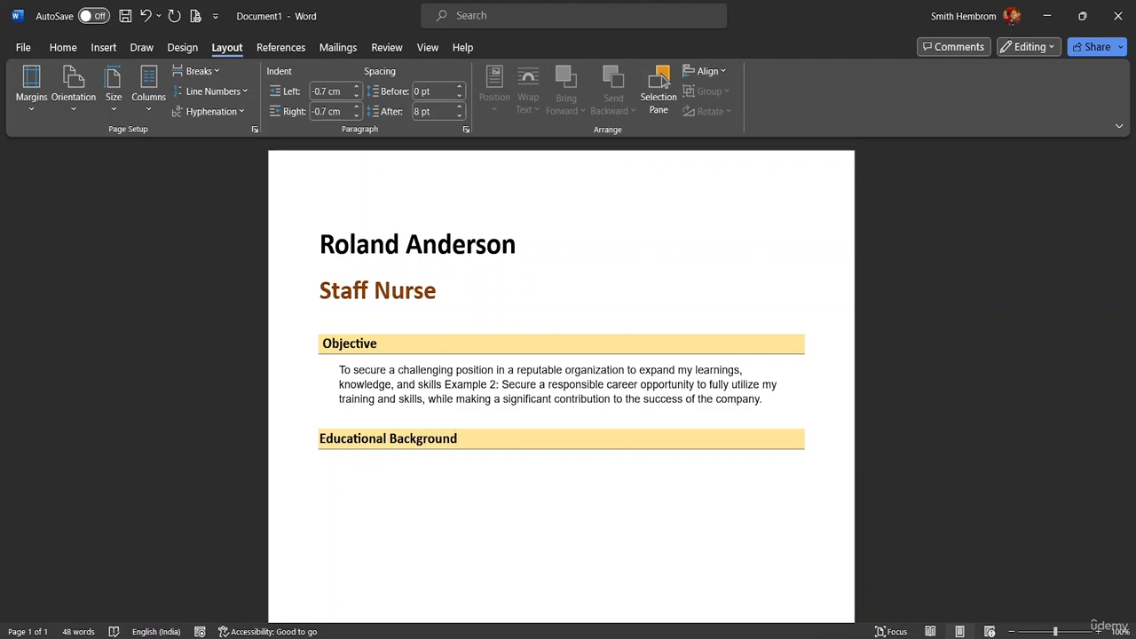
Insert a table of four columns and three rows below the "Educational Background" heading and enlarge it to about the heading's right edge
click(334, 479)
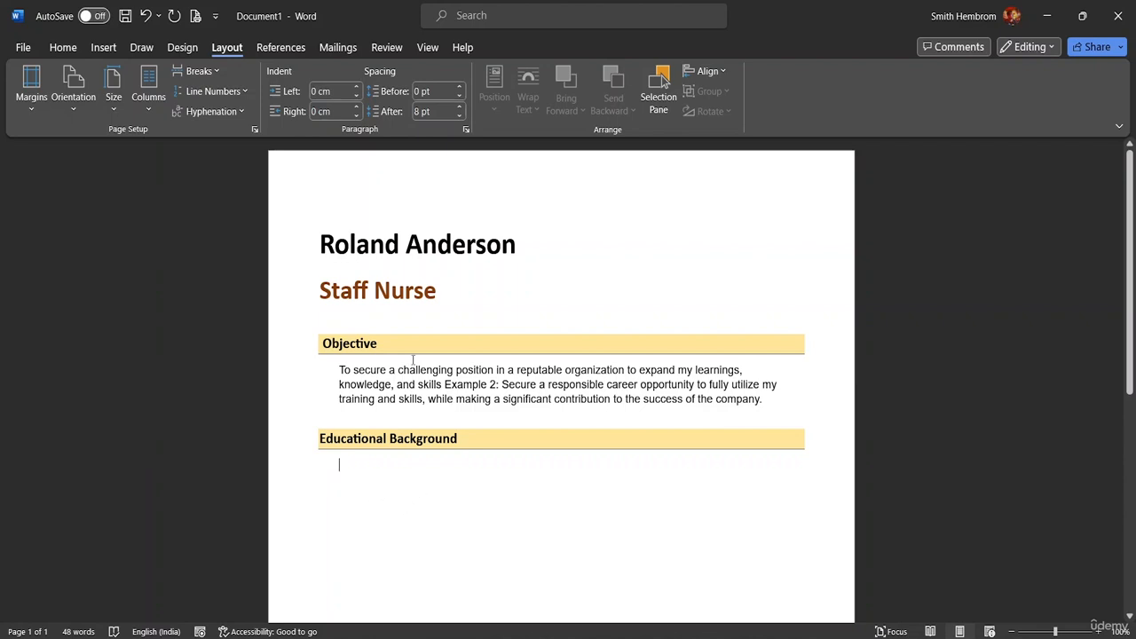
click(101, 49)
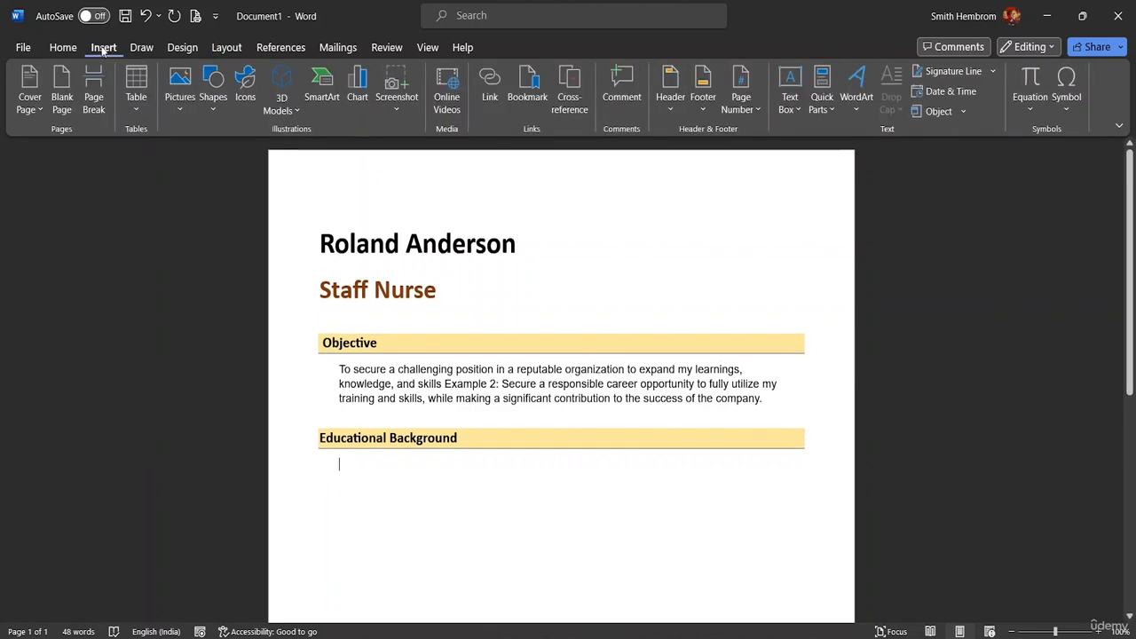
click(138, 109)
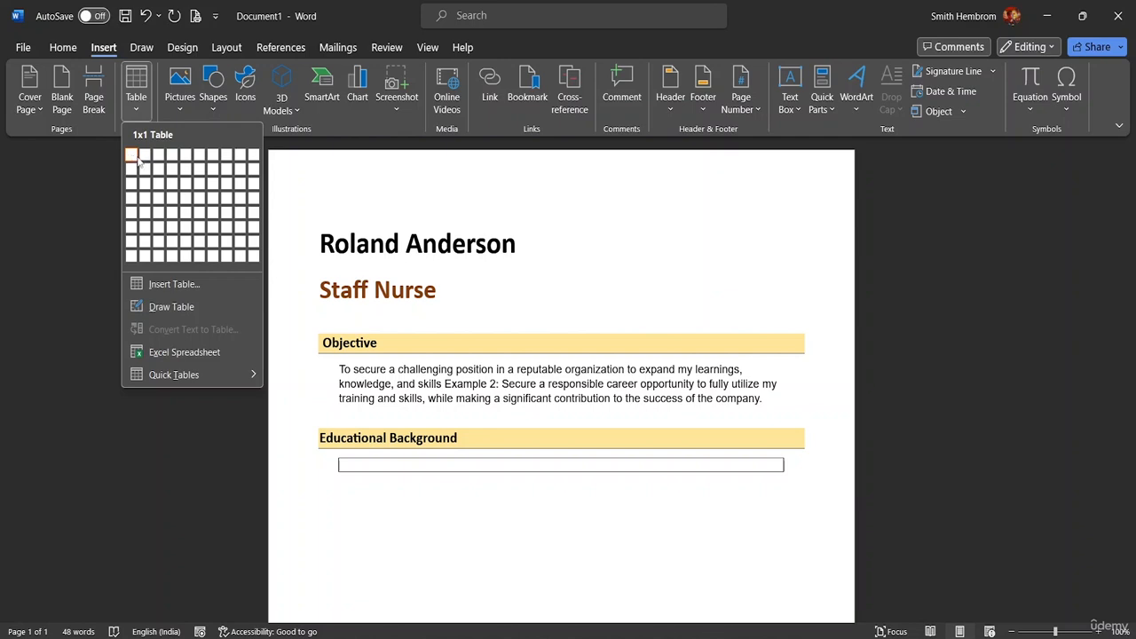
click(170, 186)
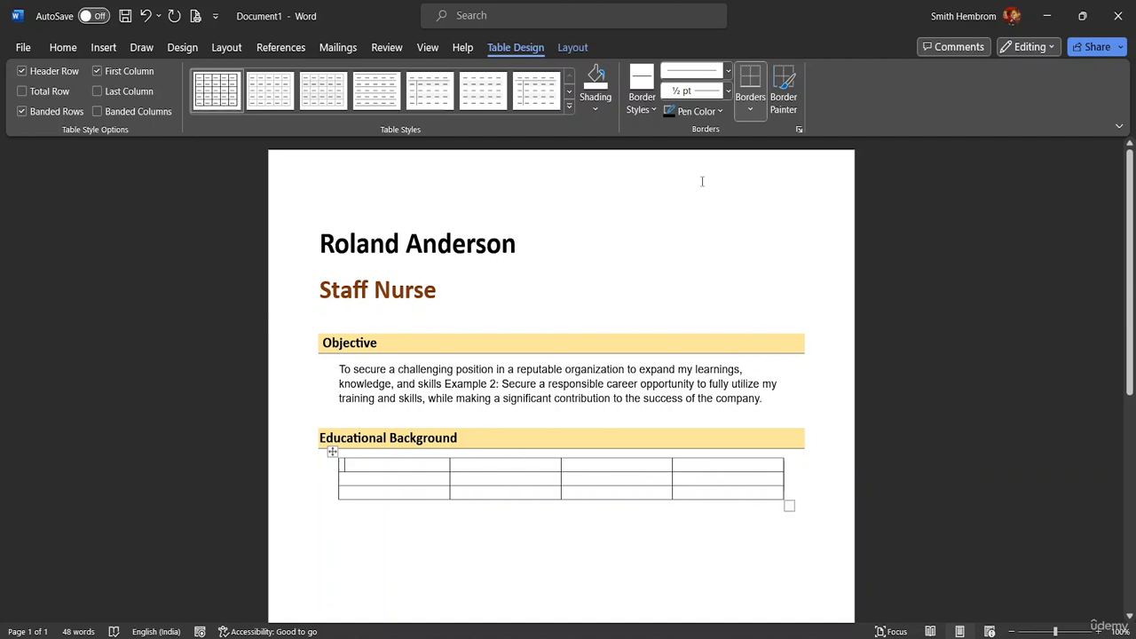
drag(789, 504, 804, 537)
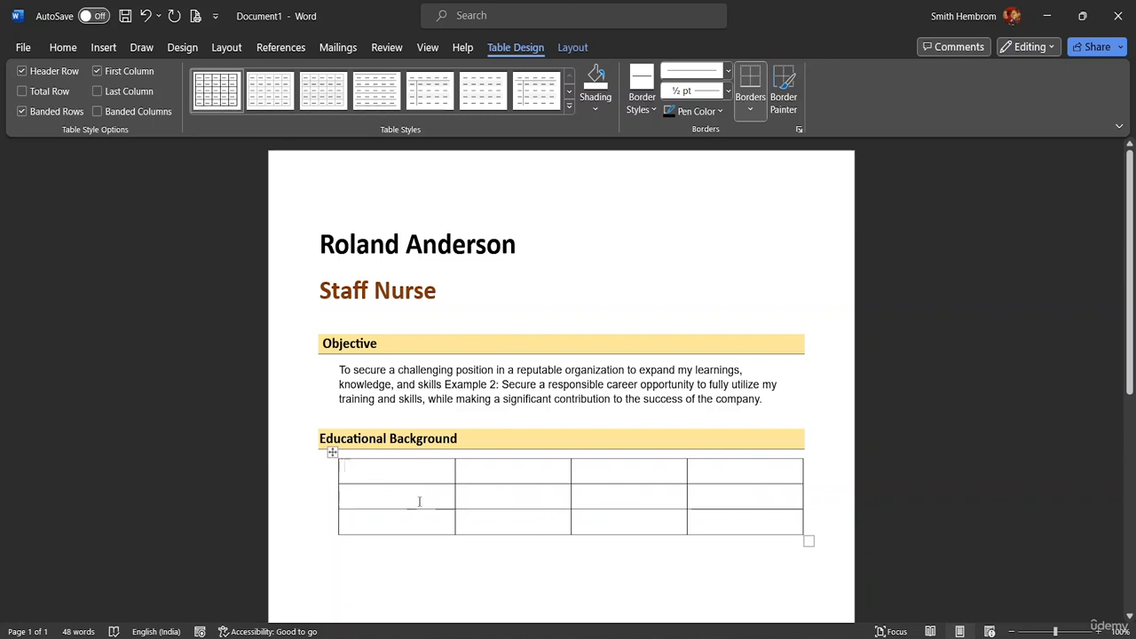
Enter the column headings EXAM, MAJOR, MARKS and YEAR in the table's first row
text(E)
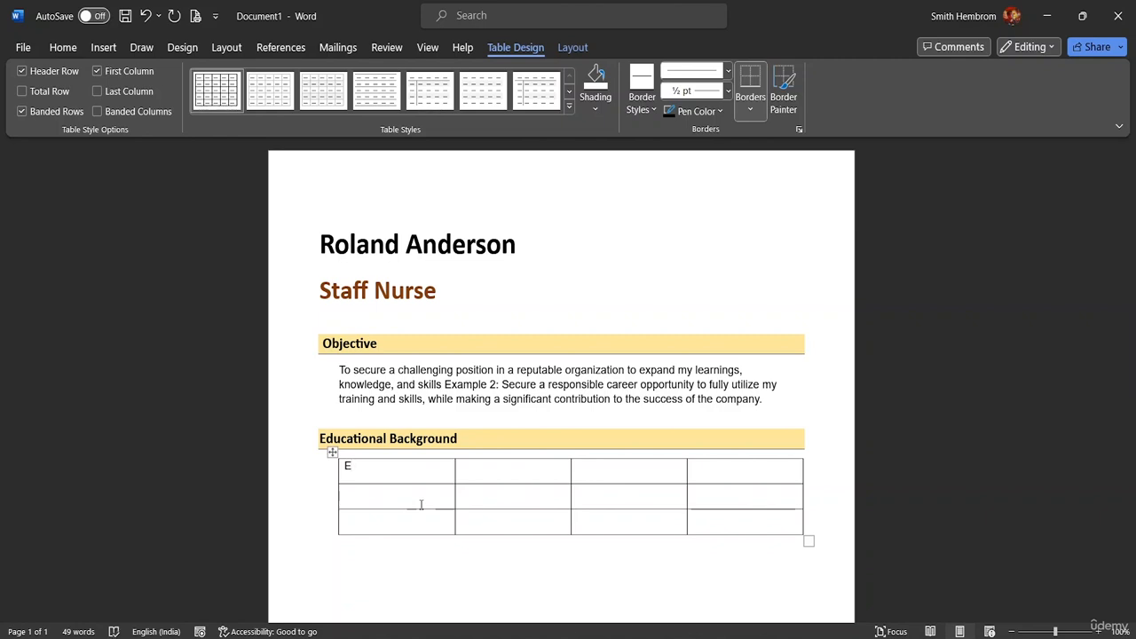
text(XAM)
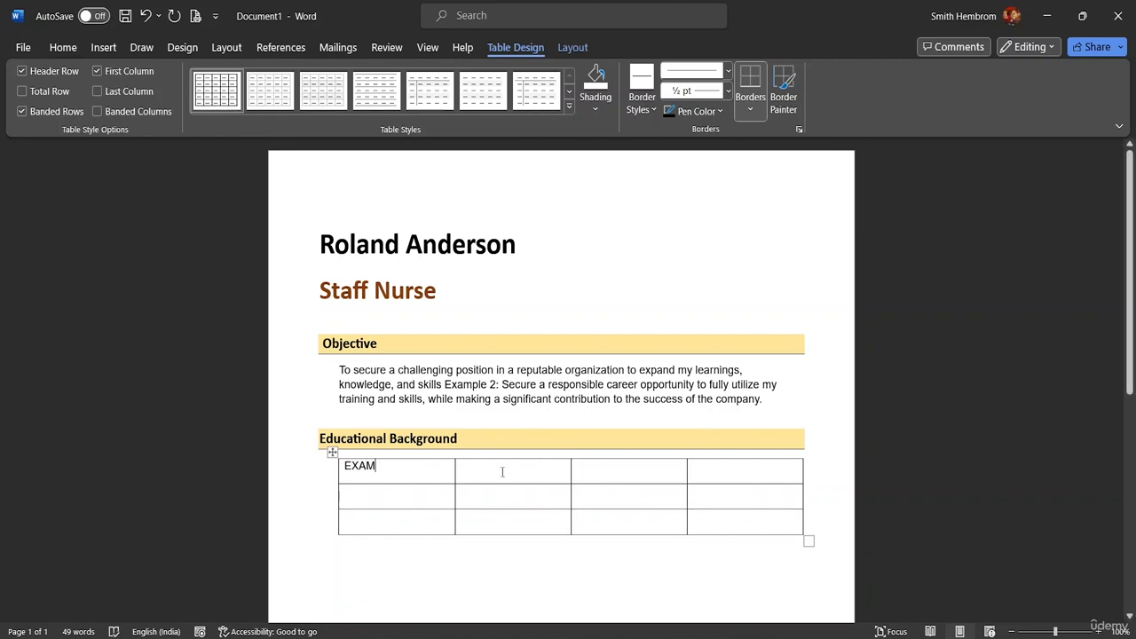
click(470, 469)
text(MA)
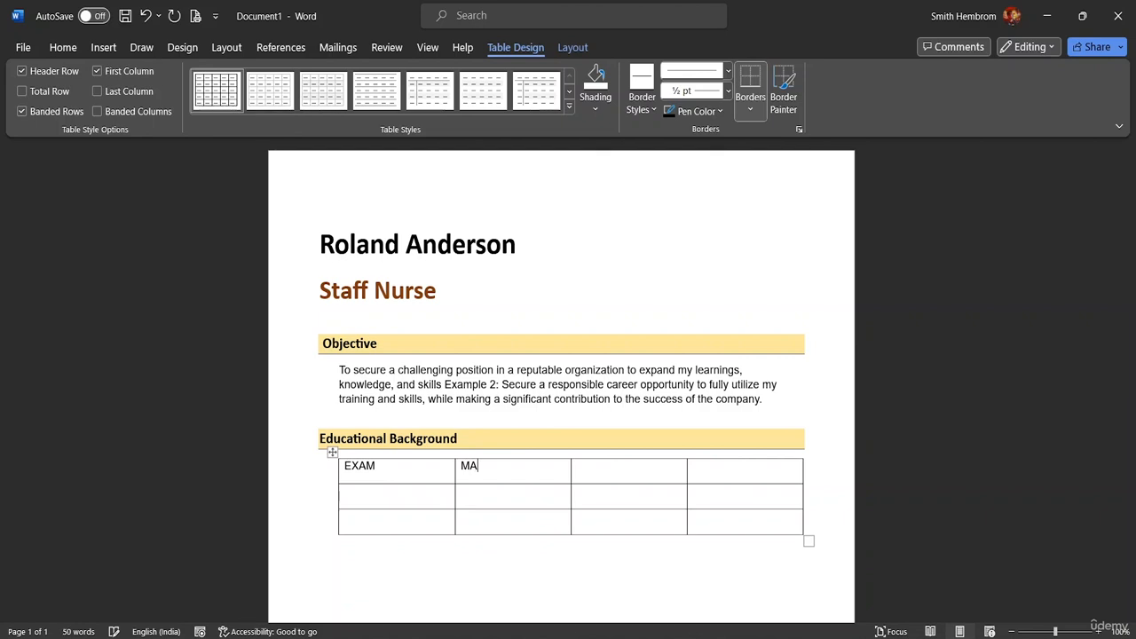
text(JOR)
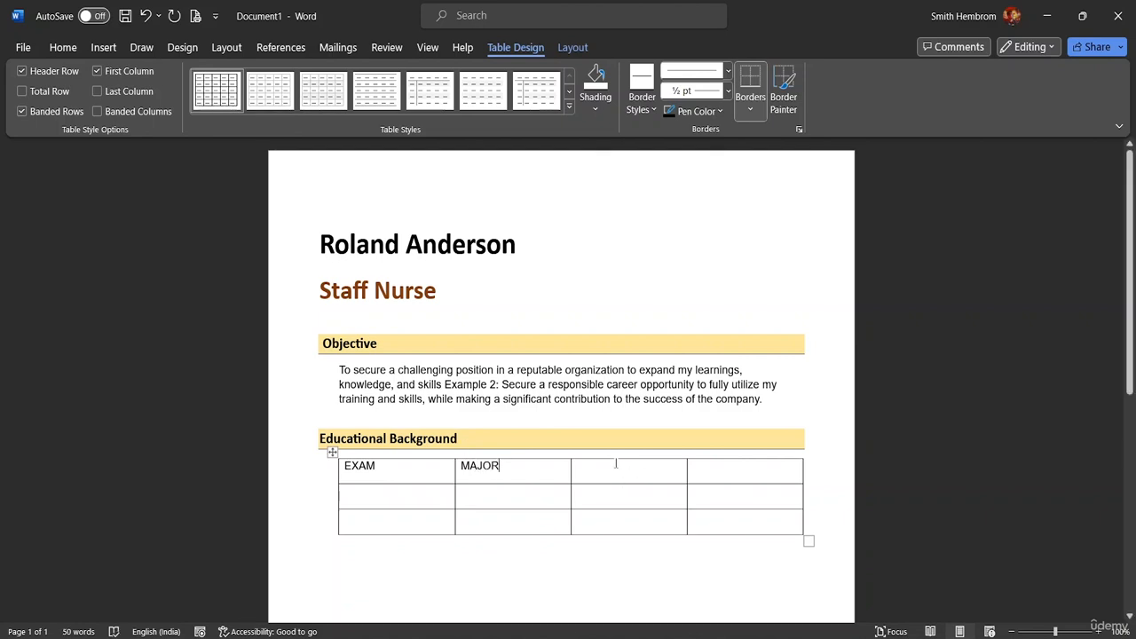
click(616, 466)
text(MA)
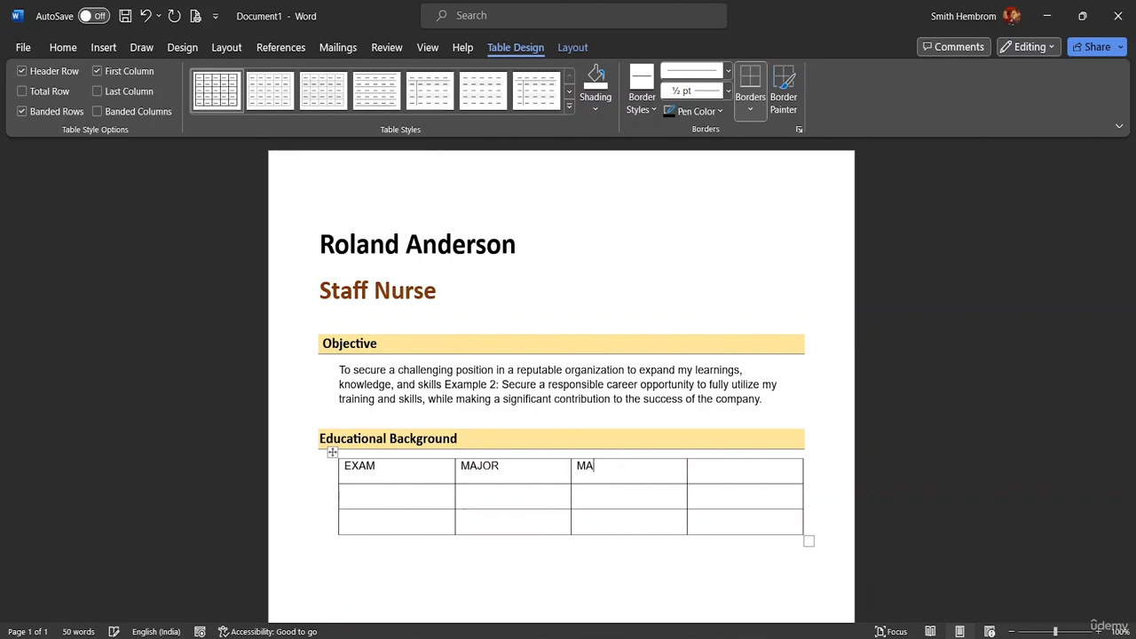
text(KR)
key(BackSpace)
text(RKS)
click(724, 468)
text(YE)
key(BackSpace)
key(BackSpace)
text(YEAR)
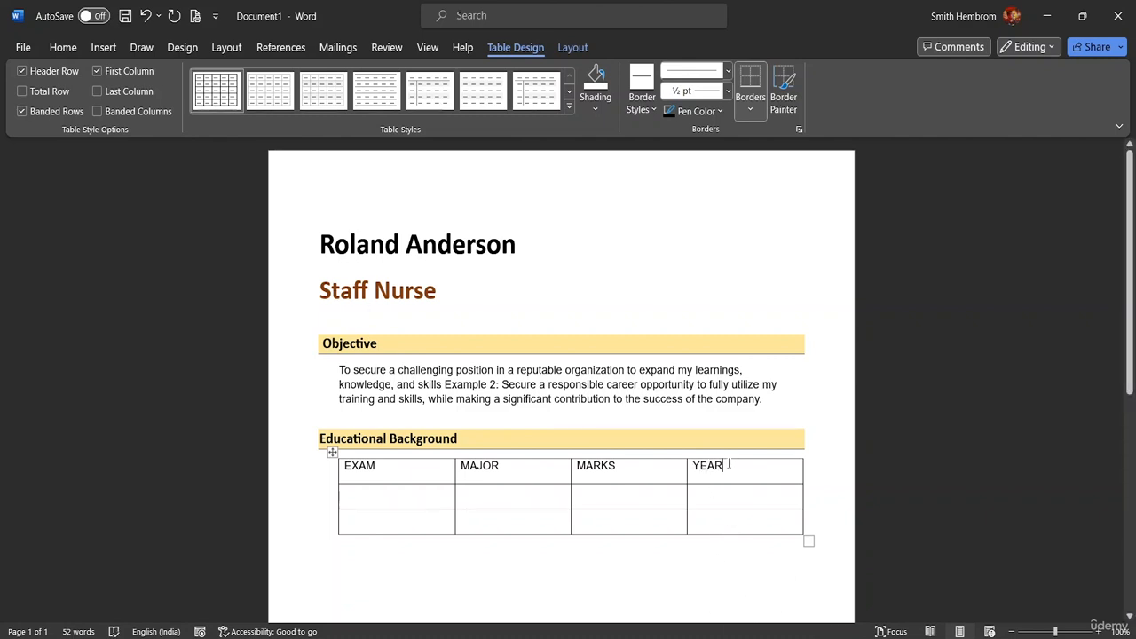
Center the header row text of the education table horizontally and vertically in its cells
drag(730, 470, 382, 467)
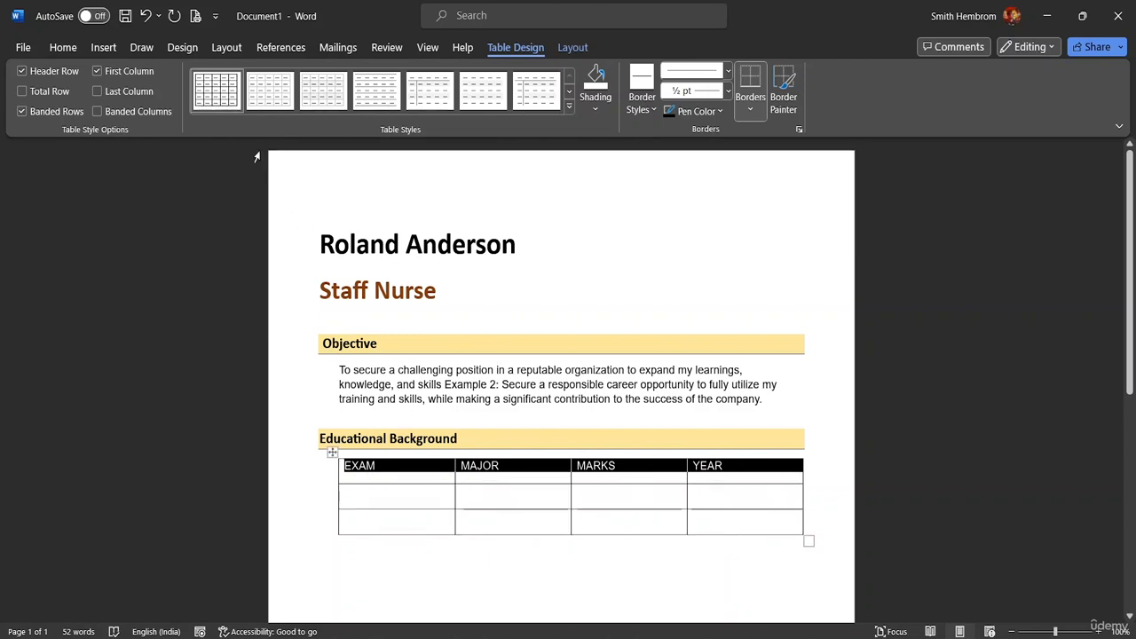
click(563, 51)
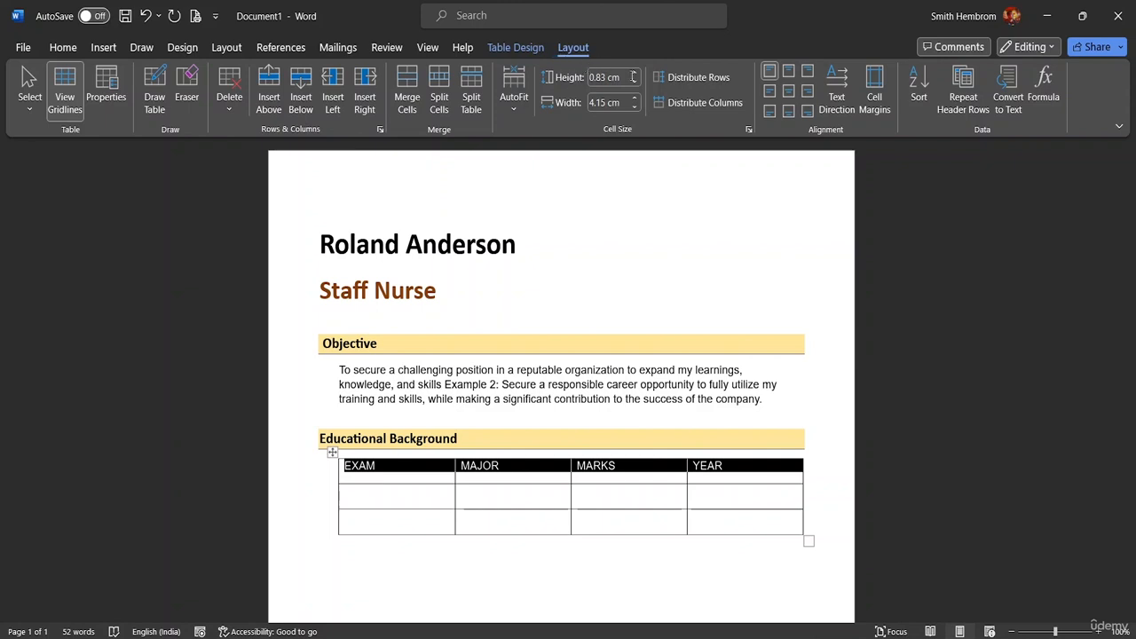
click(788, 92)
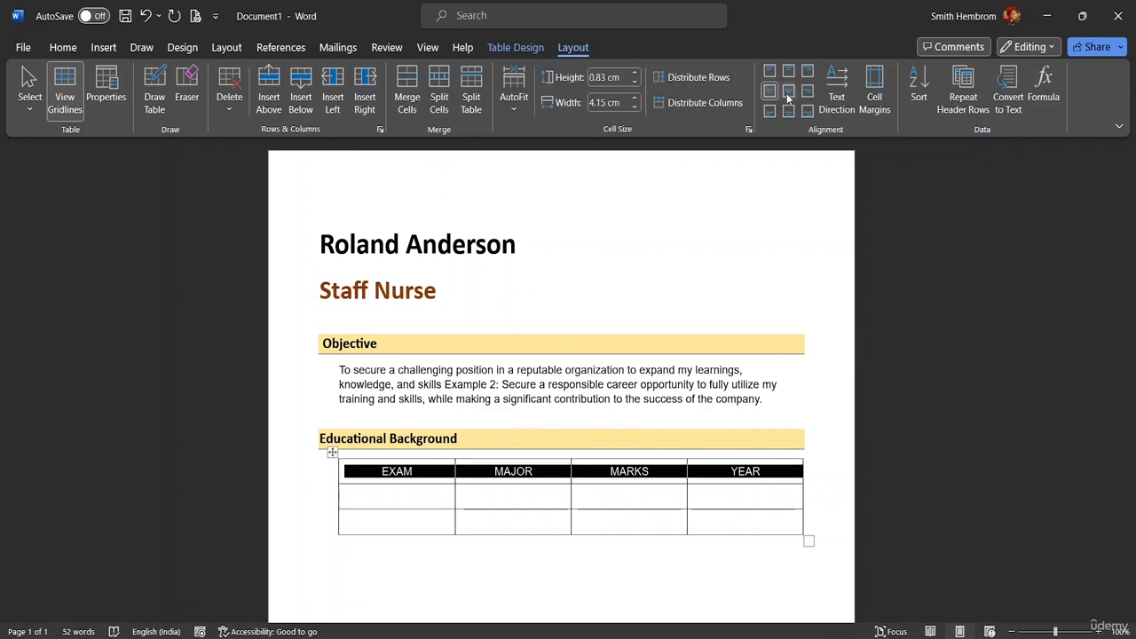
click(788, 72)
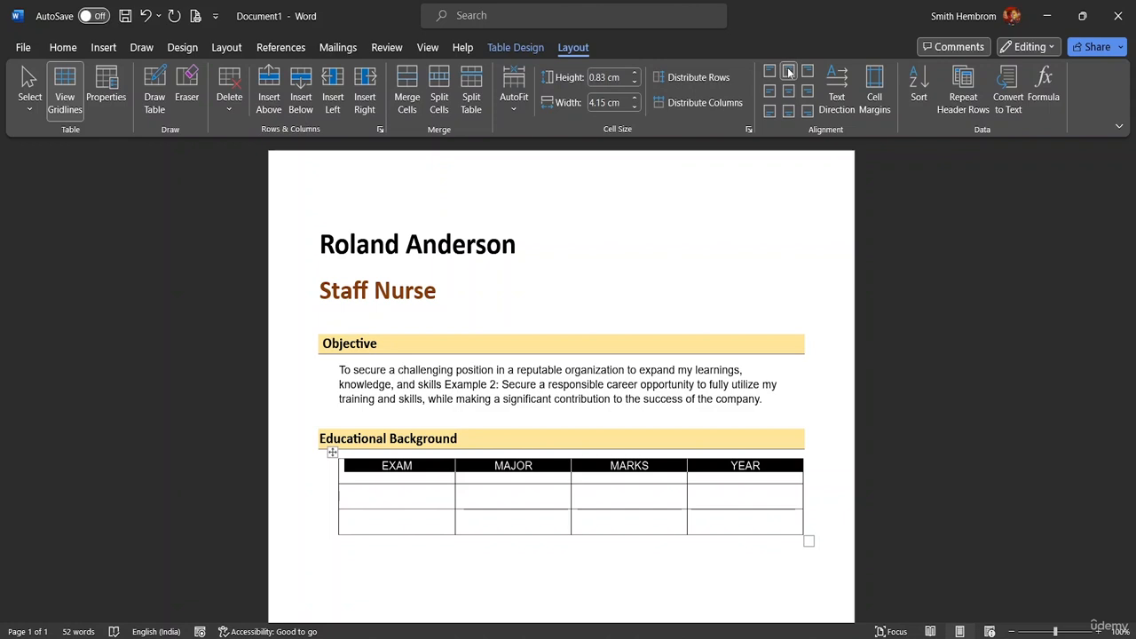
click(788, 109)
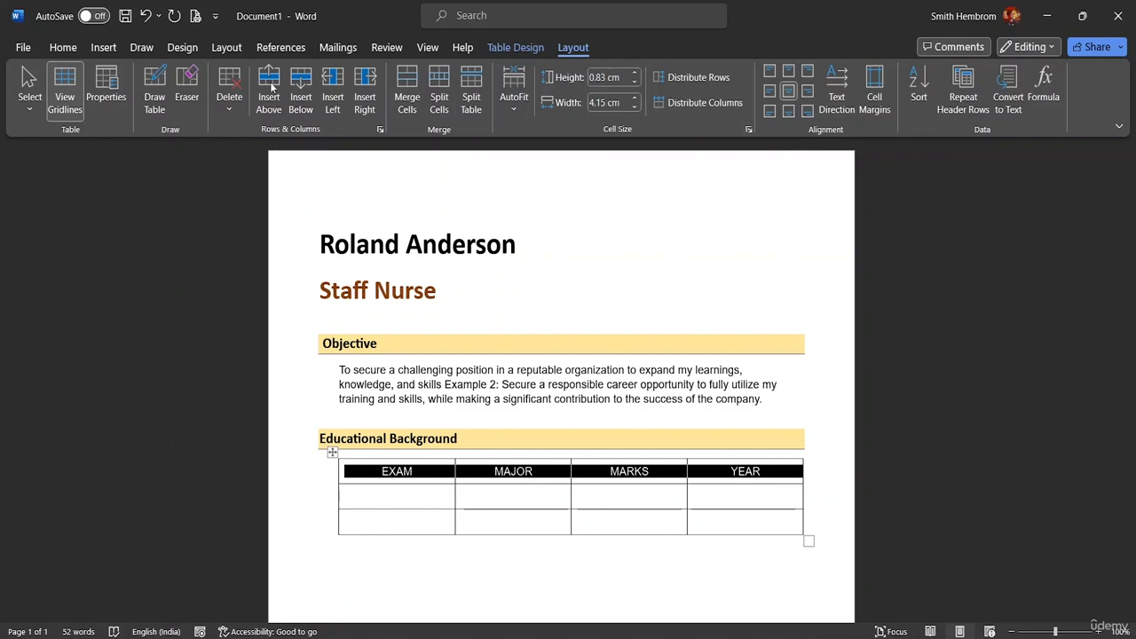
Make the table's header row text bold and shade its cells light blue-gray
click(72, 51)
click(151, 102)
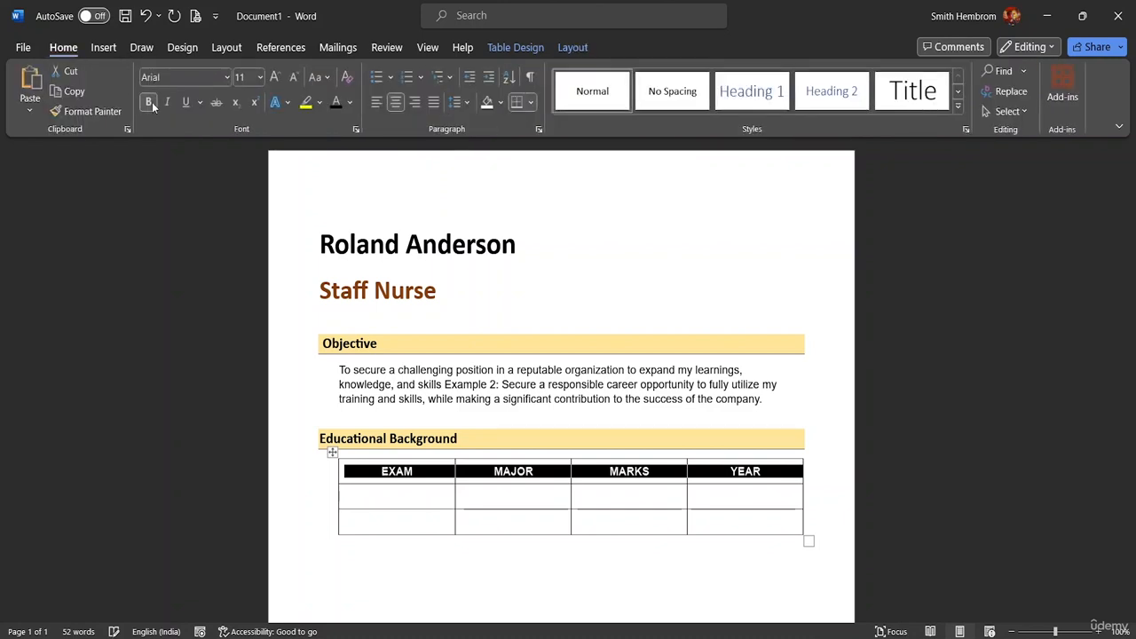
click(500, 103)
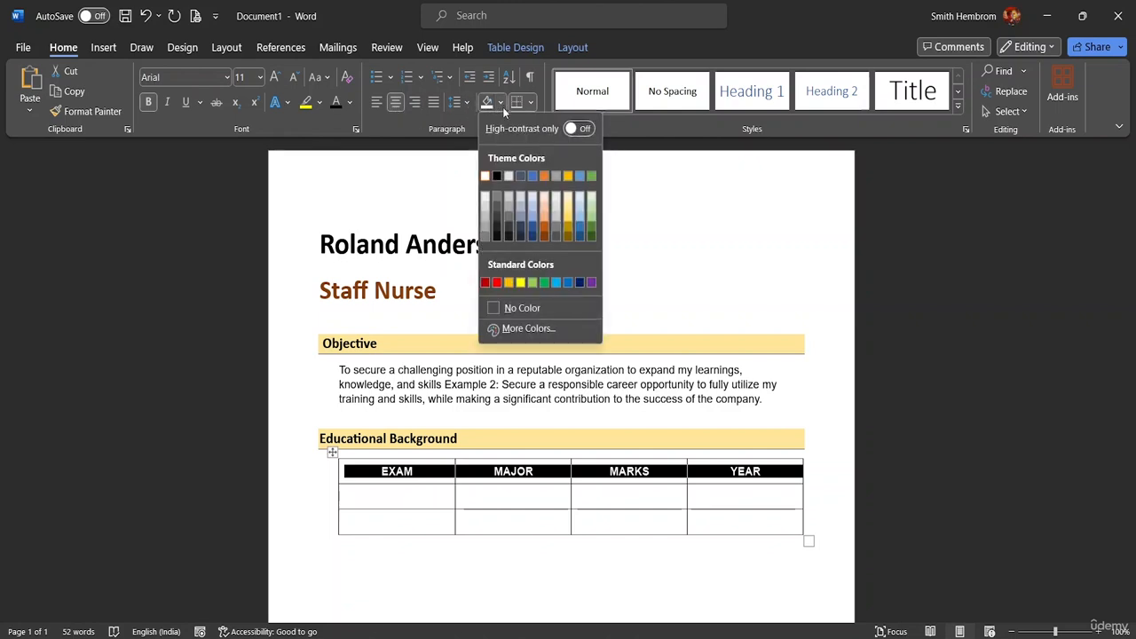
click(522, 194)
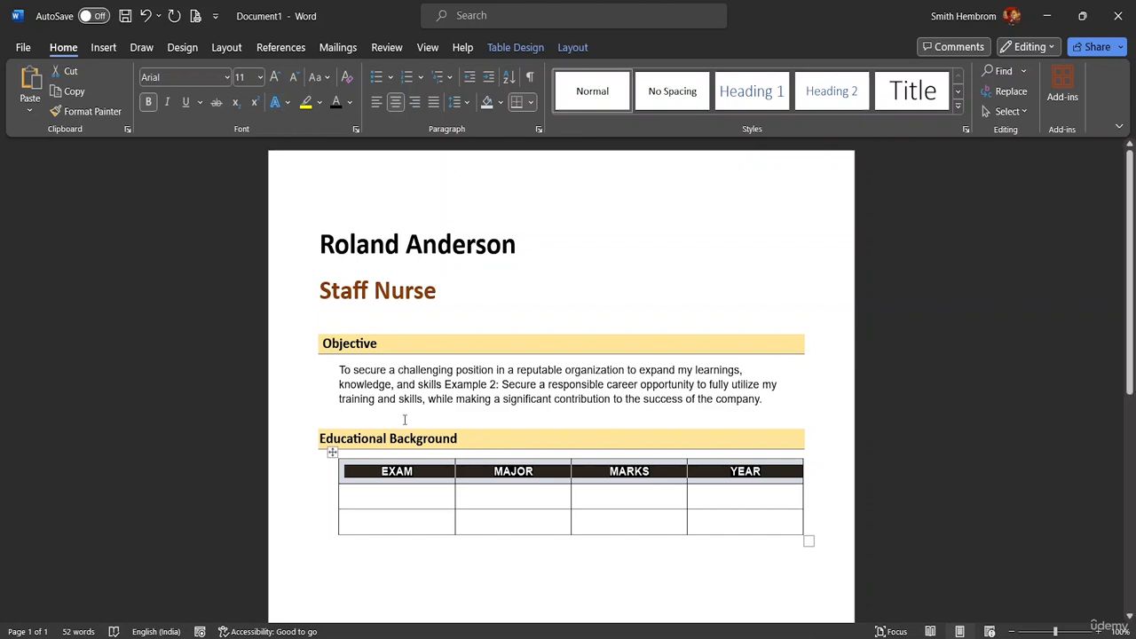
Set the font color of the table's header row to black
click(350, 104)
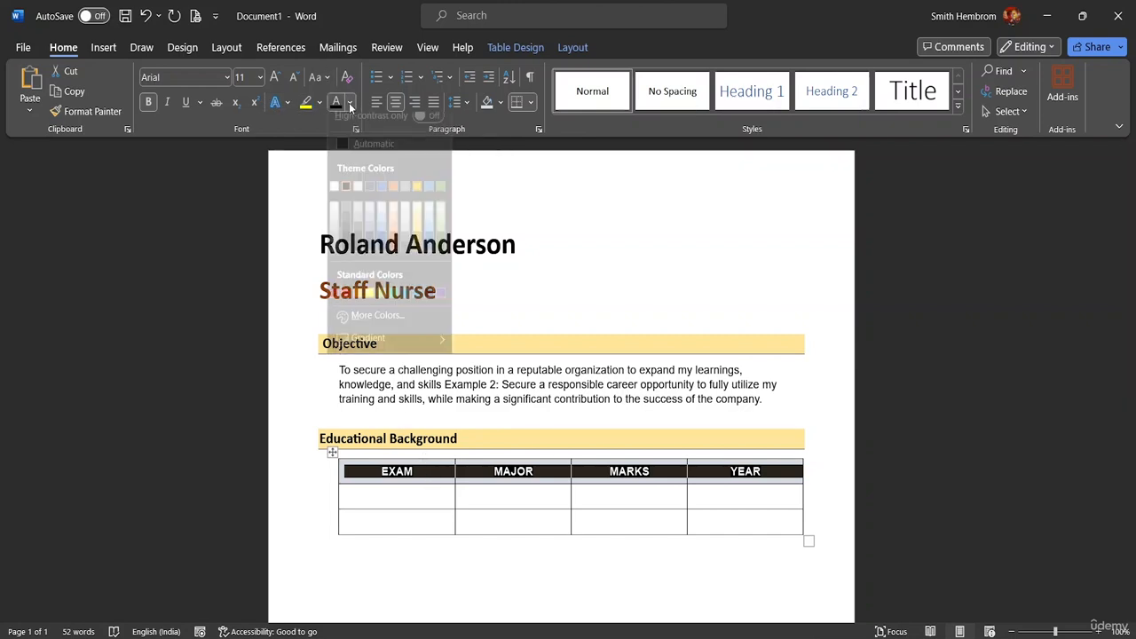
click(346, 201)
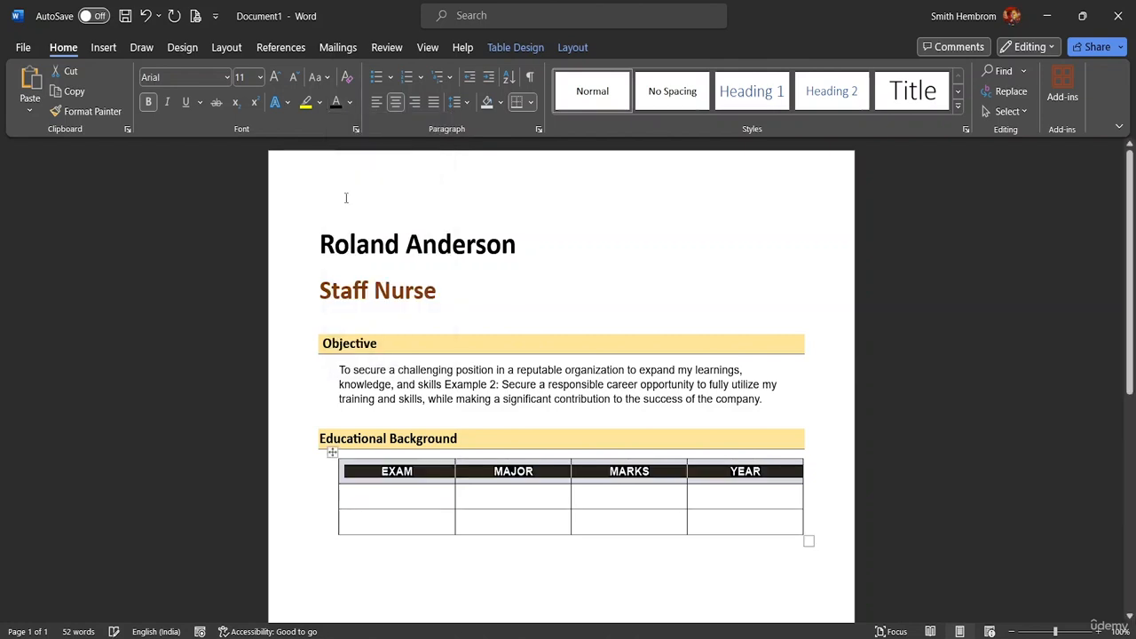
click(794, 414)
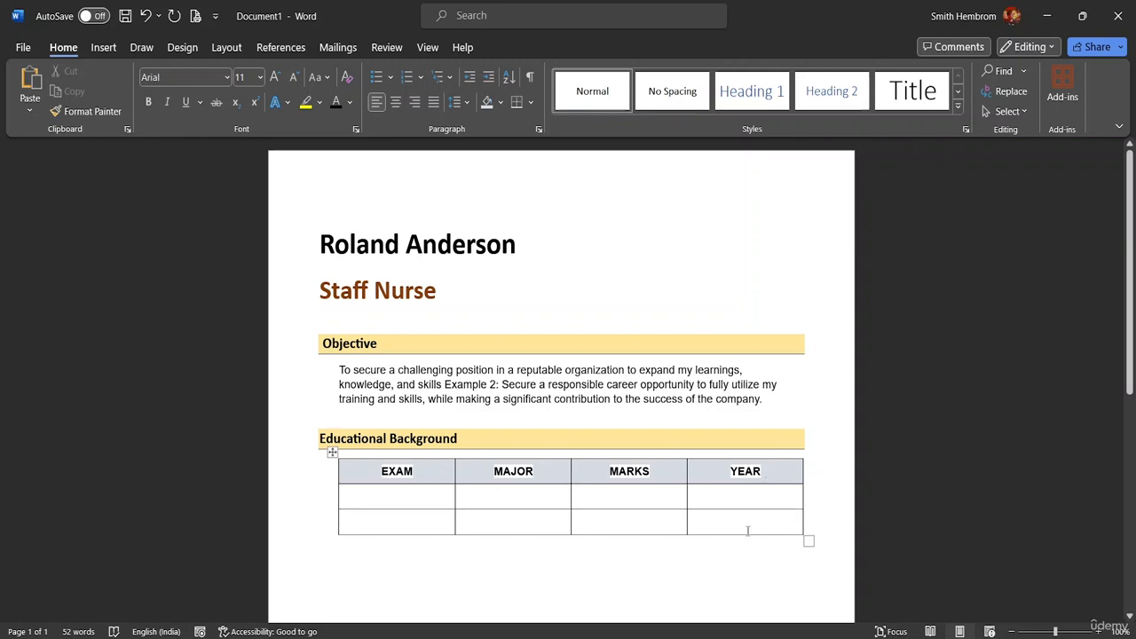
Shade the education table's header row light gray and give its text a matching light gray highlight
click(637, 471)
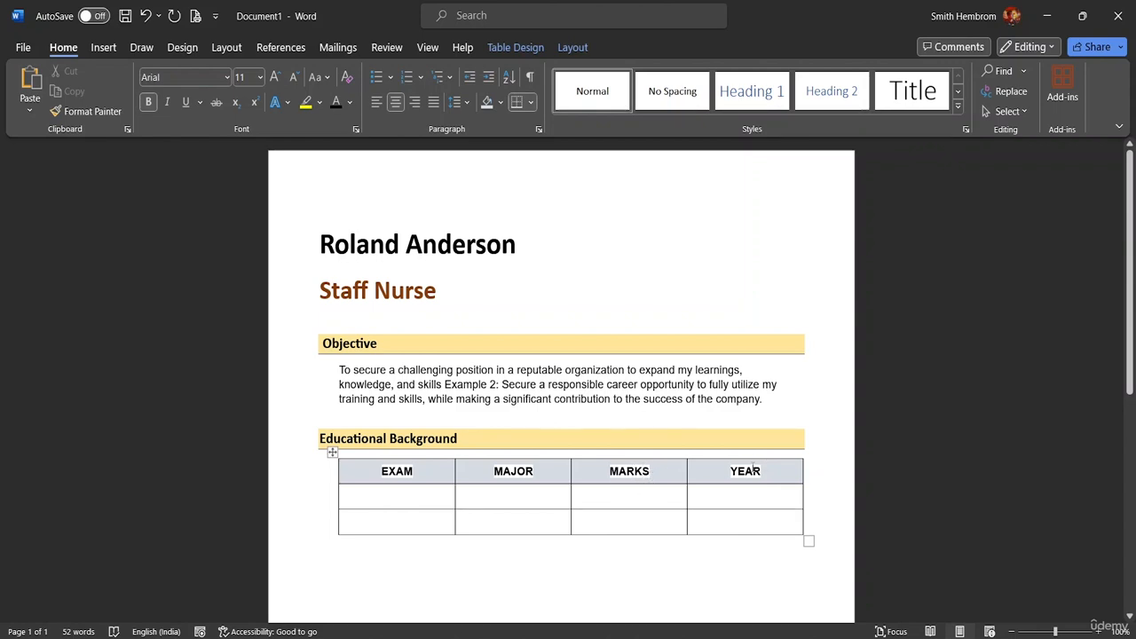
drag(763, 470, 395, 471)
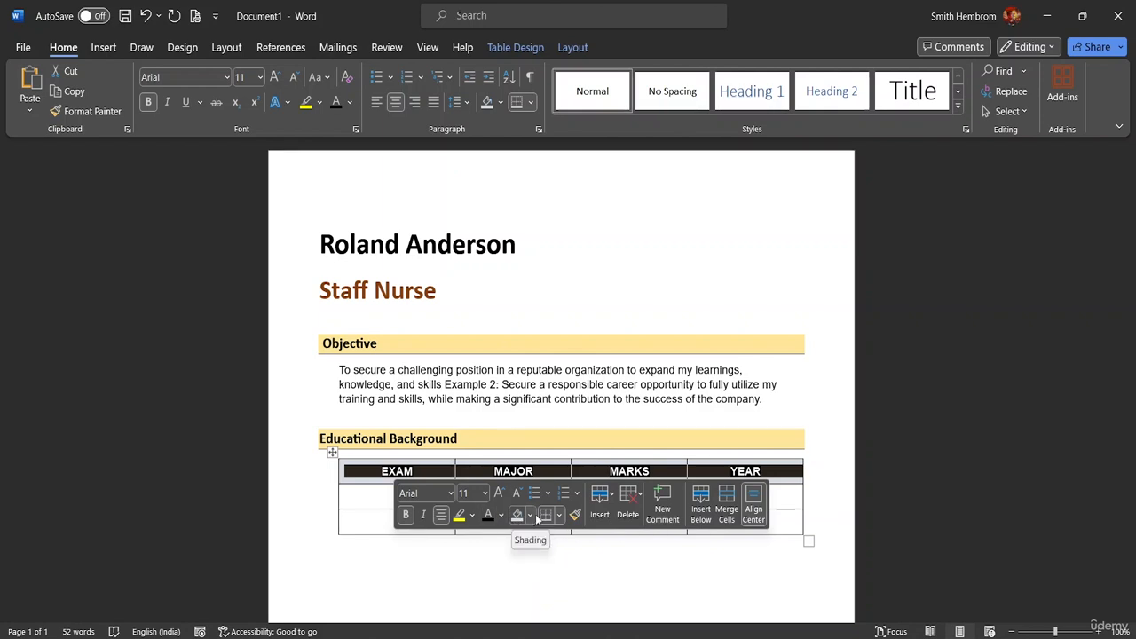
click(532, 515)
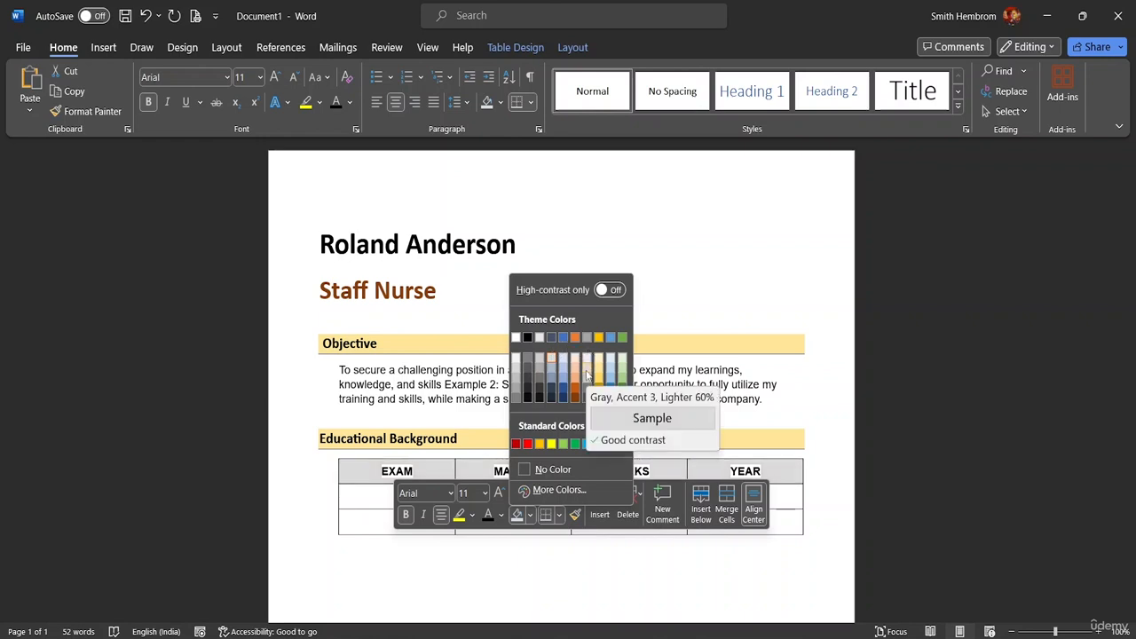
click(587, 395)
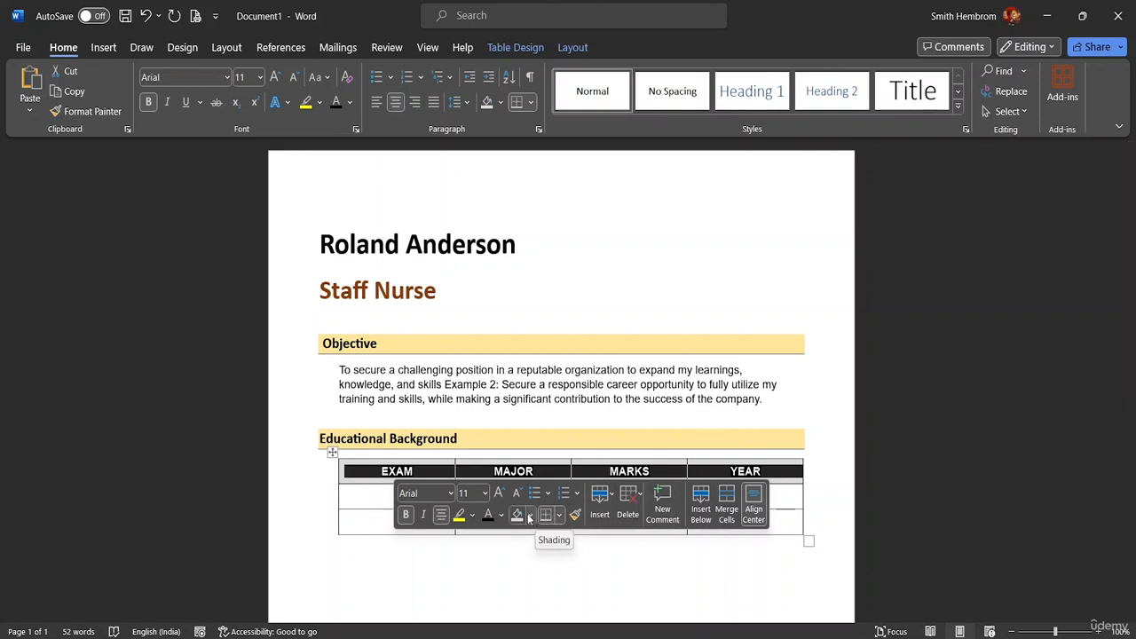
click(473, 515)
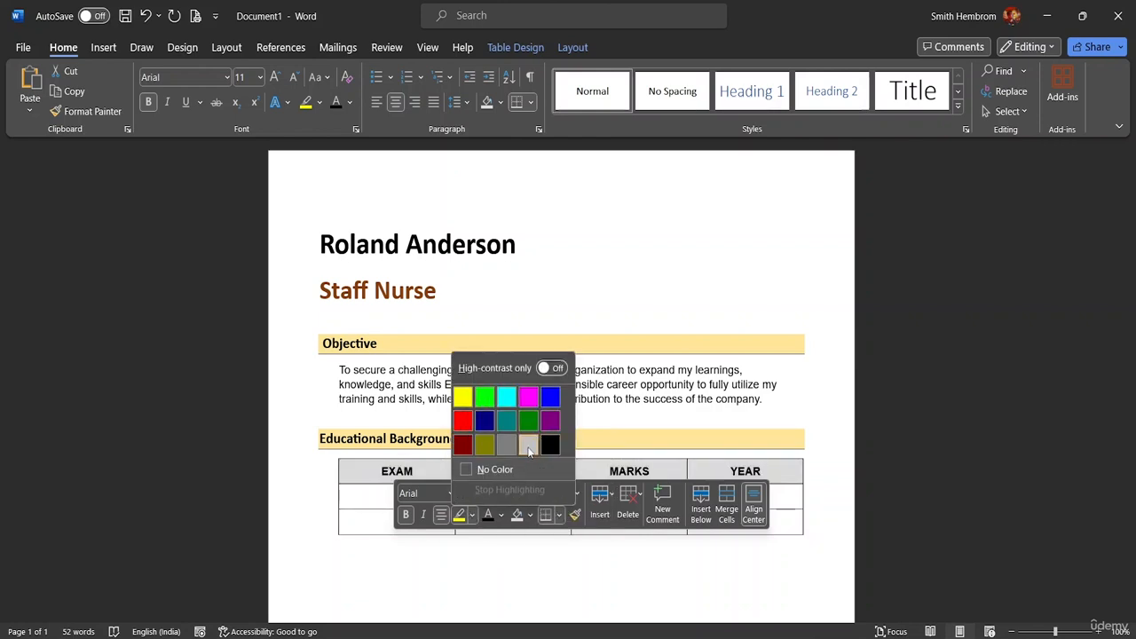
click(528, 451)
click(804, 475)
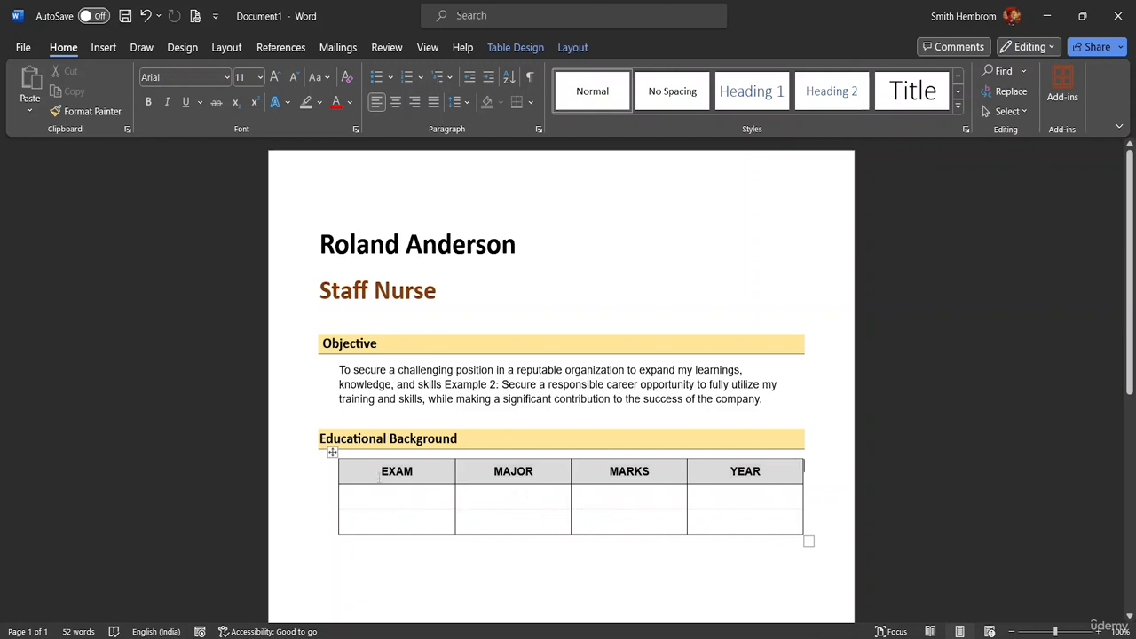
Fill the table's second row with B.SC NURSING, NURSING, 75% and 1999
click(369, 498)
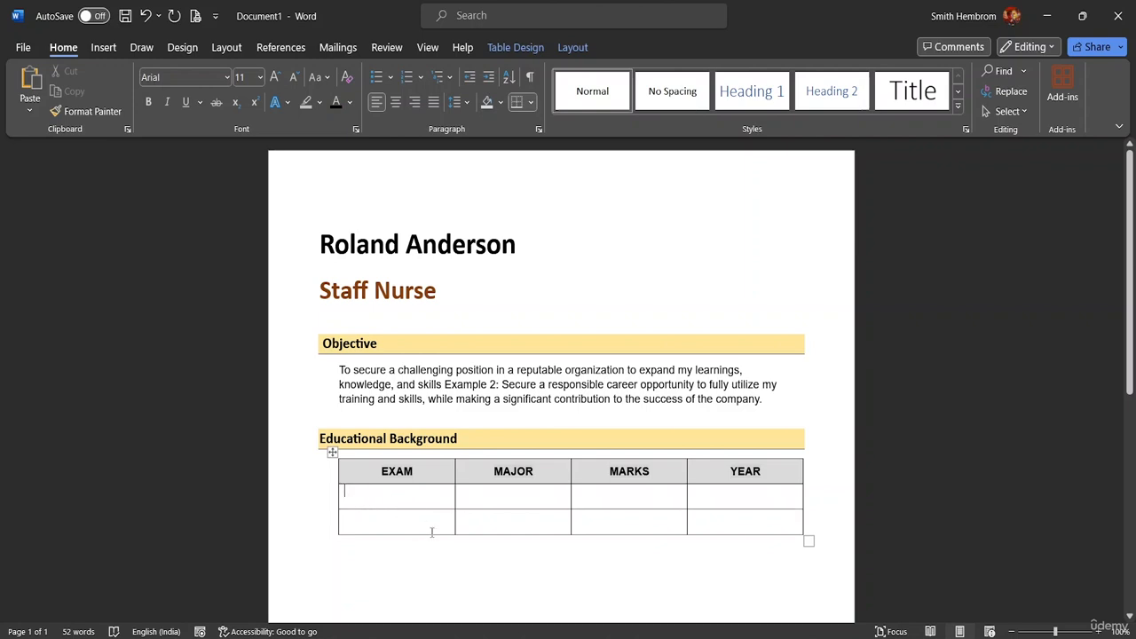
text(B.S)
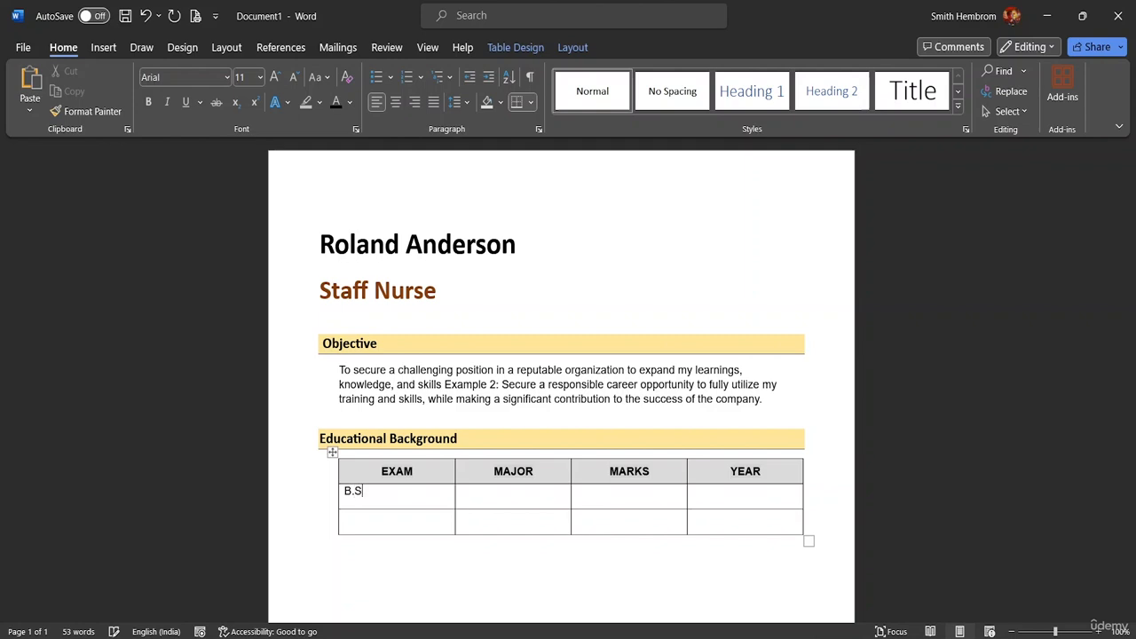
text(C NURSING)
click(500, 493)
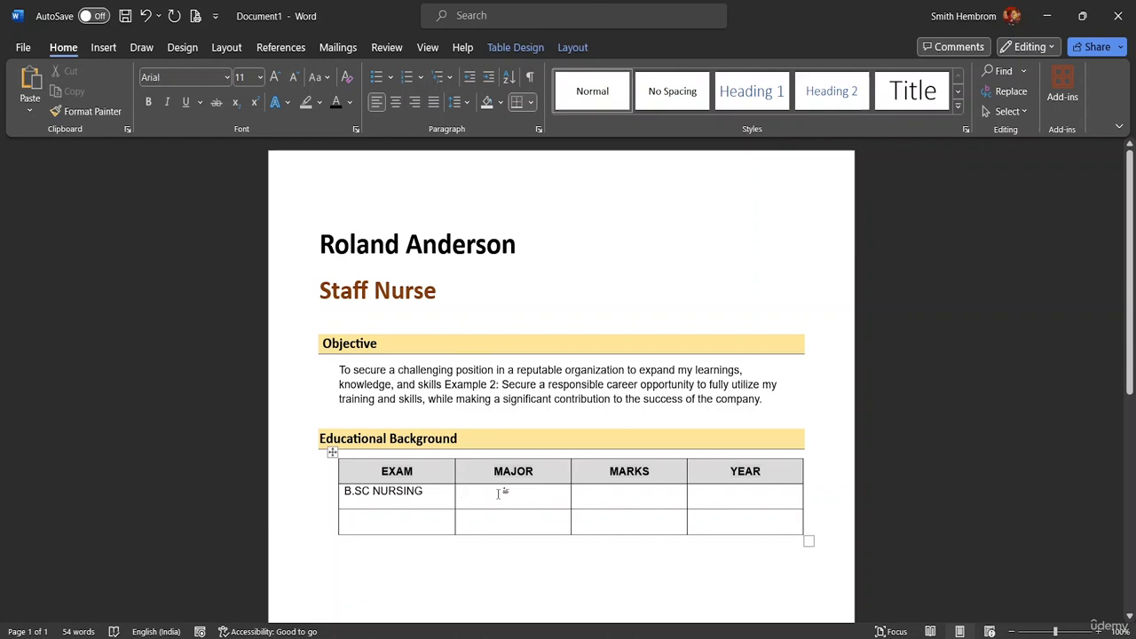
text(N)
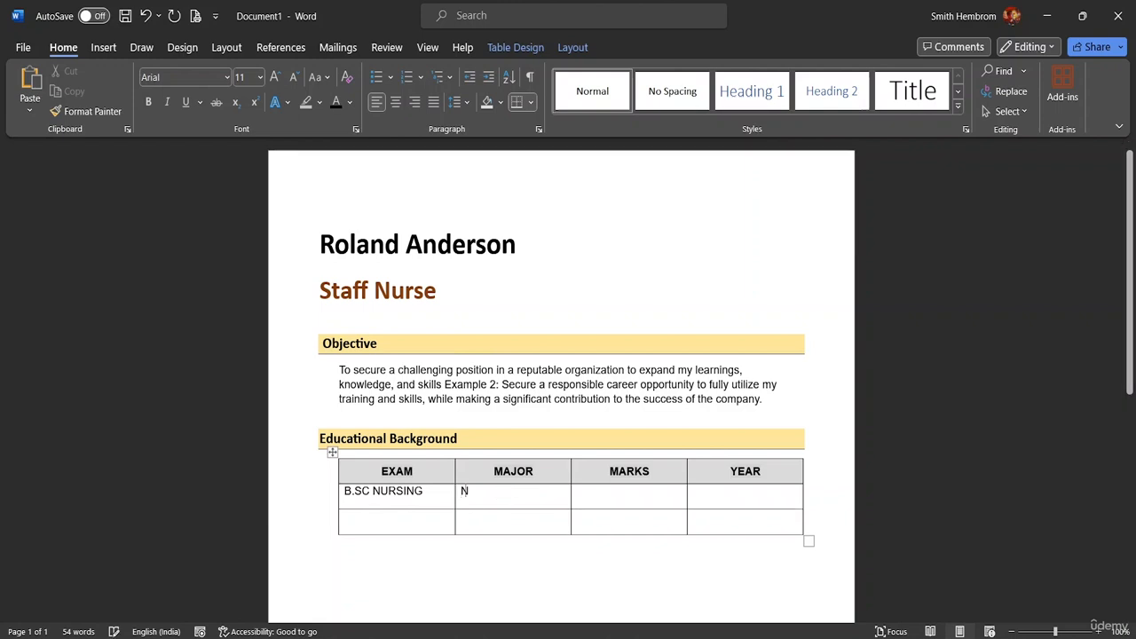
text(URSING)
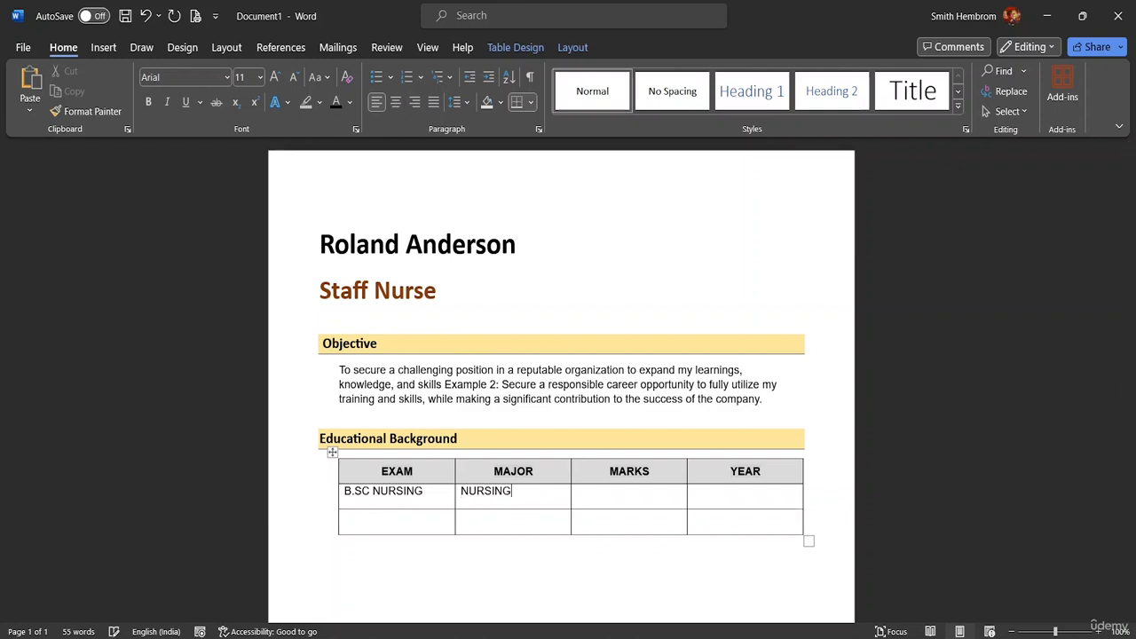
click(607, 485)
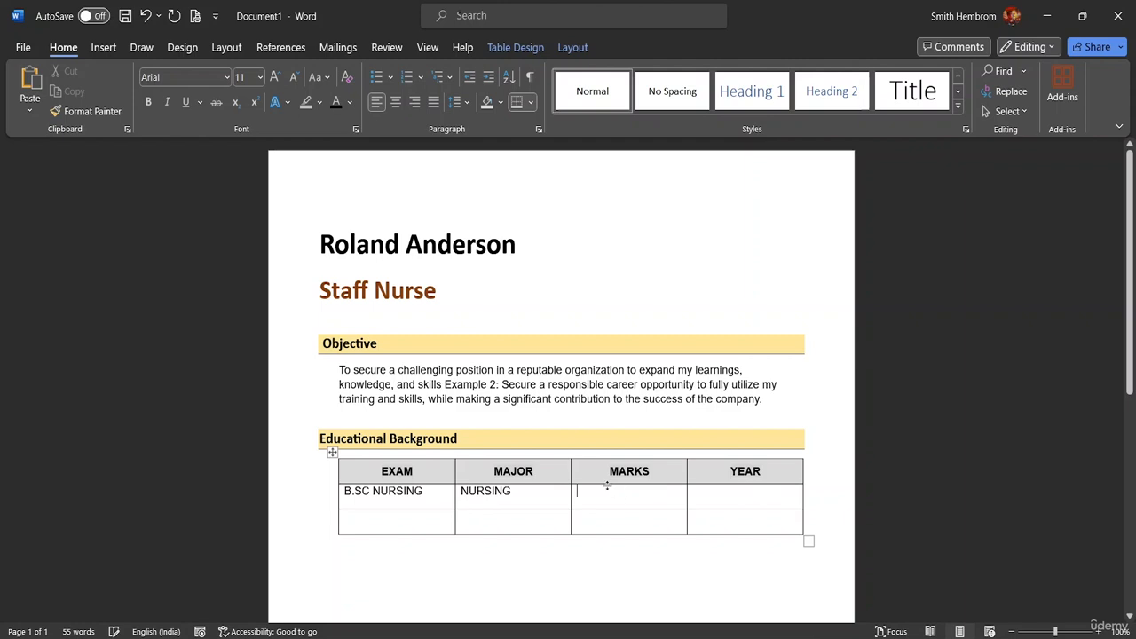
text(75)
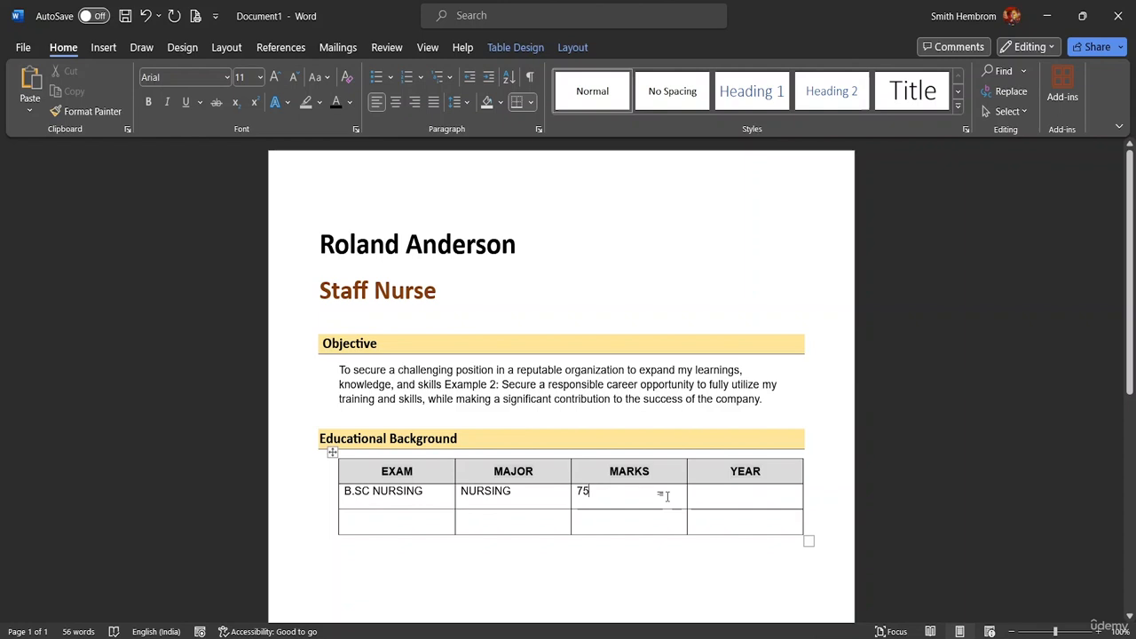
text(%)
key(Tab)
text(199)
Center the B.SC NURSING row's text horizontally and vertically in its cells and make it bold
drag(725, 500, 378, 499)
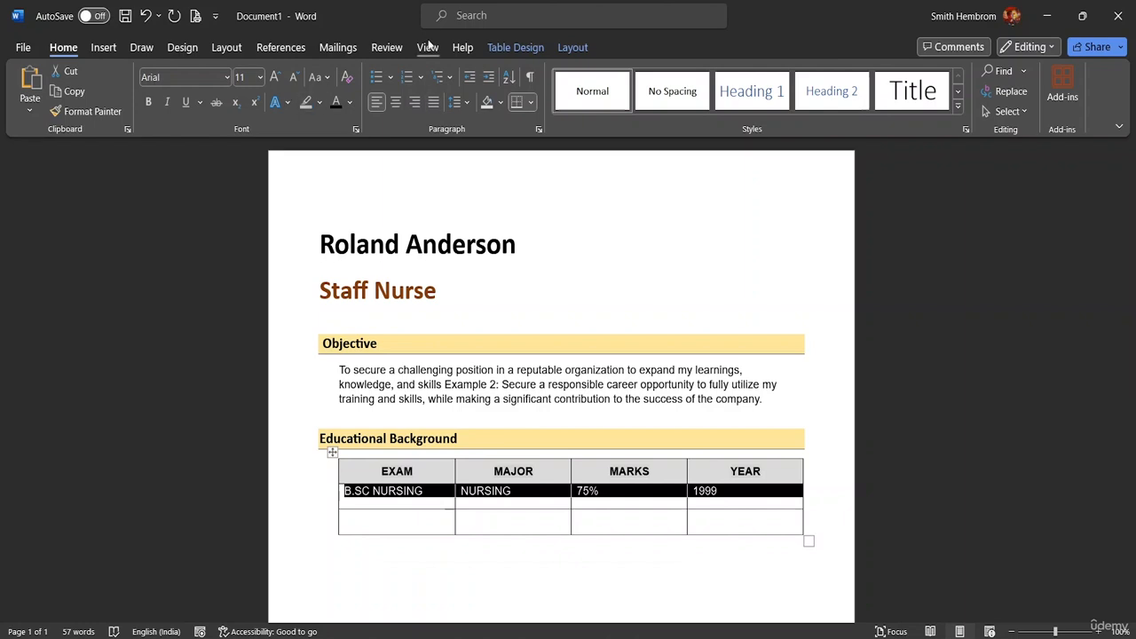
click(572, 47)
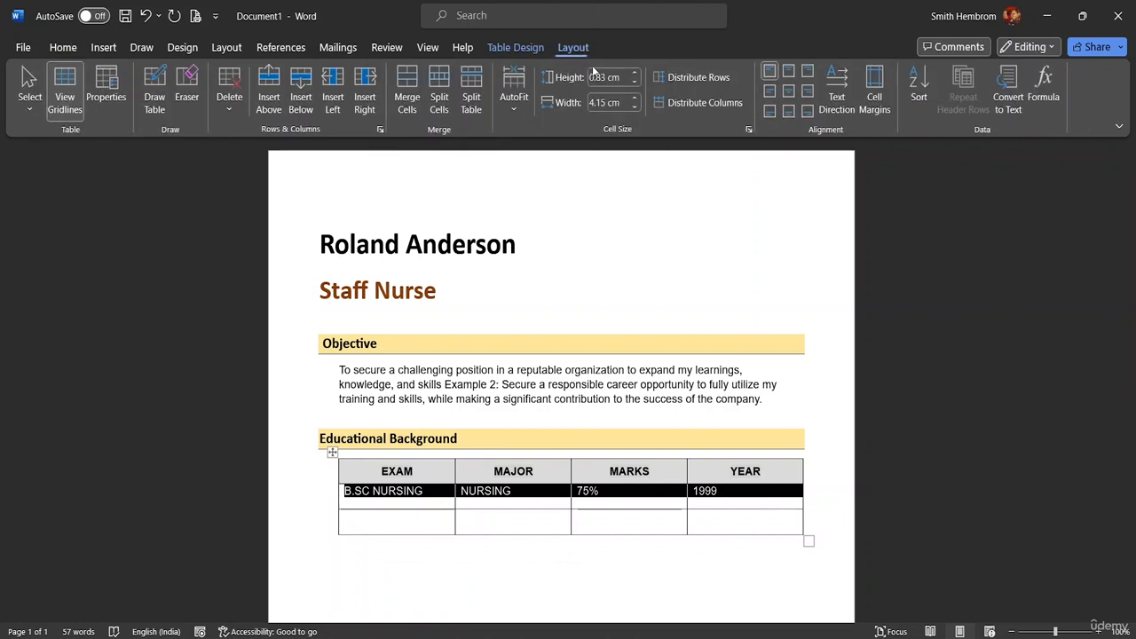
click(794, 93)
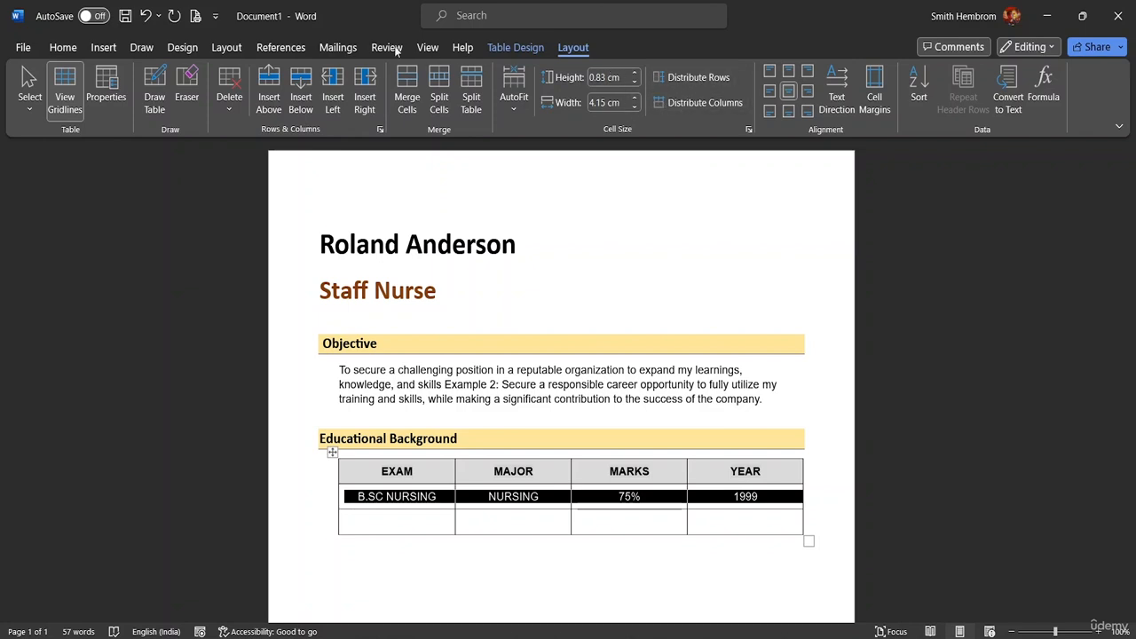
click(63, 47)
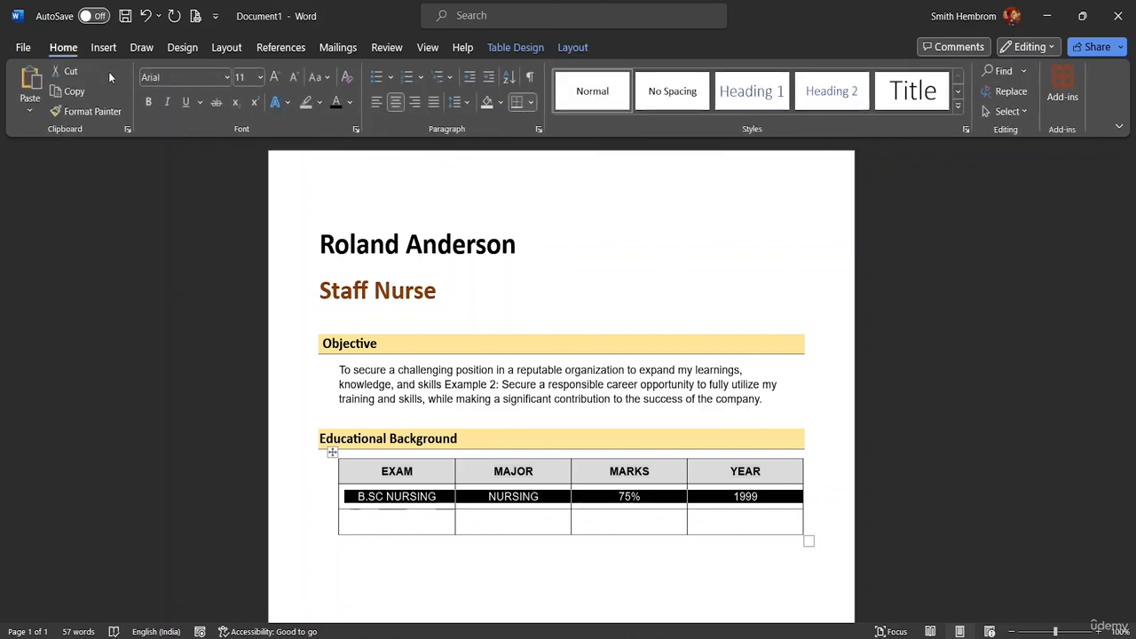
click(150, 101)
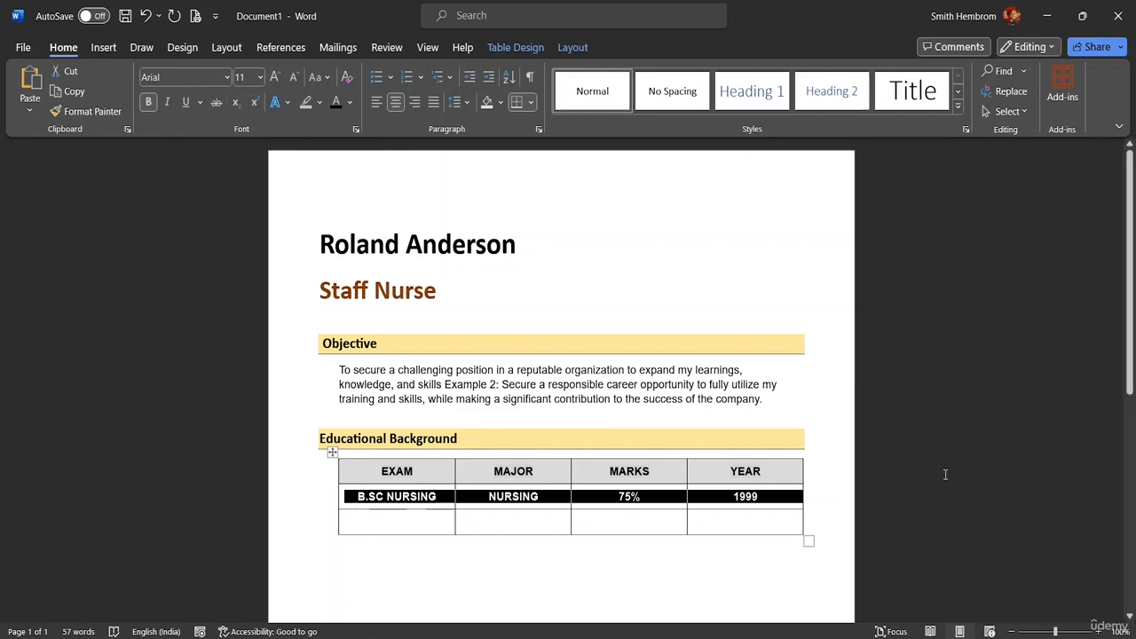
click(832, 494)
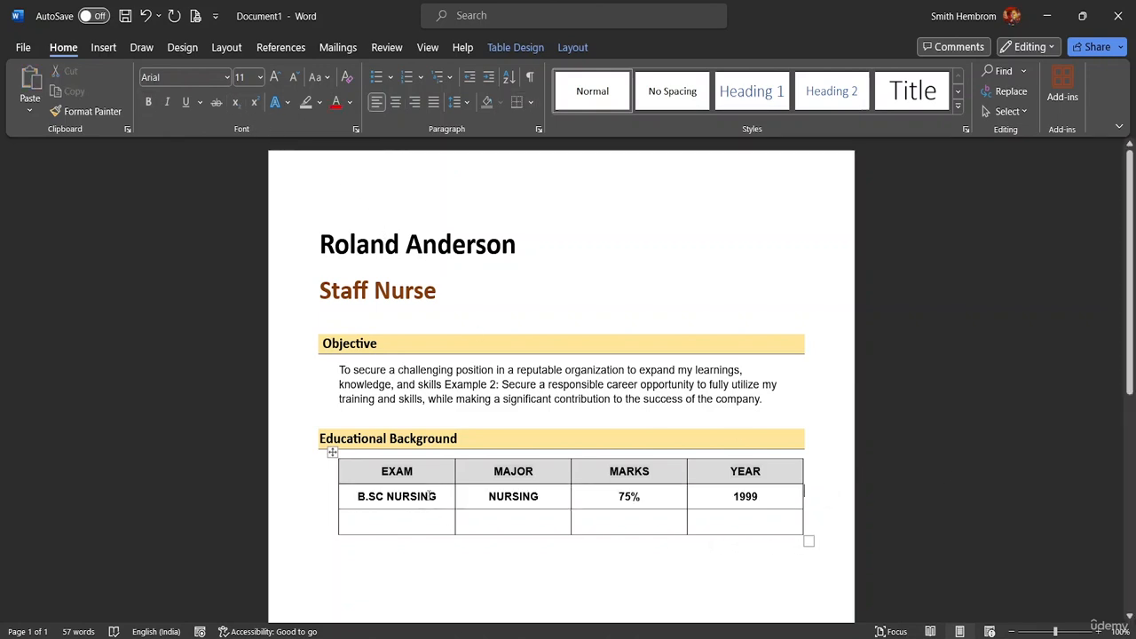
Copy the shaded "Educational Background" heading to below the table, leaving only one blank line between them
scroll(627, 514, down, 3)
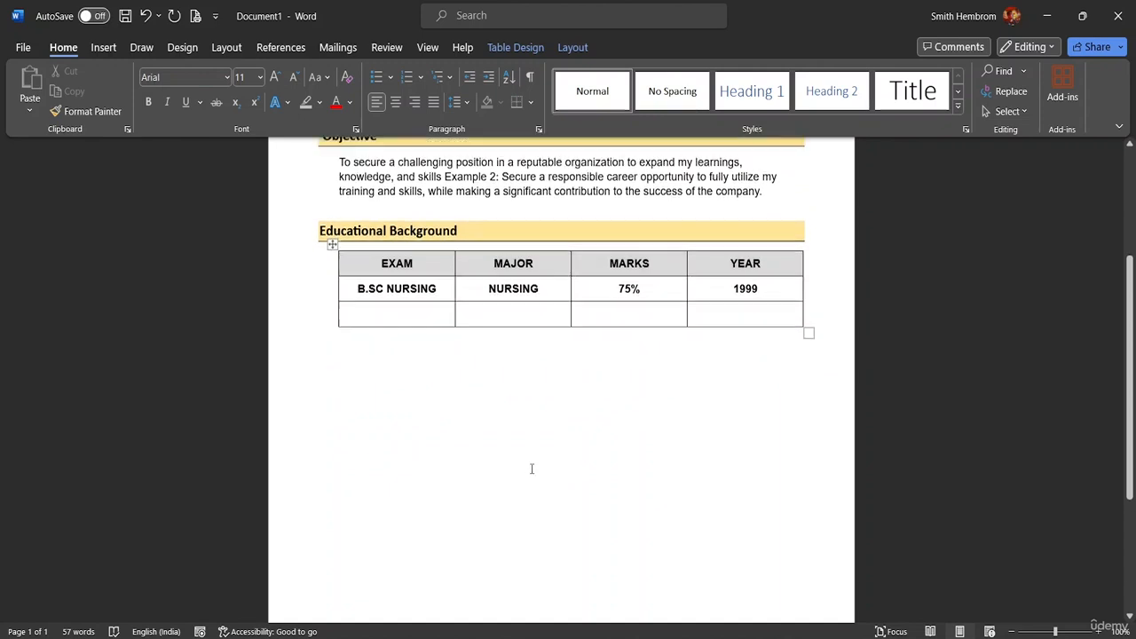
scroll(531, 469, up, 1)
click(475, 289)
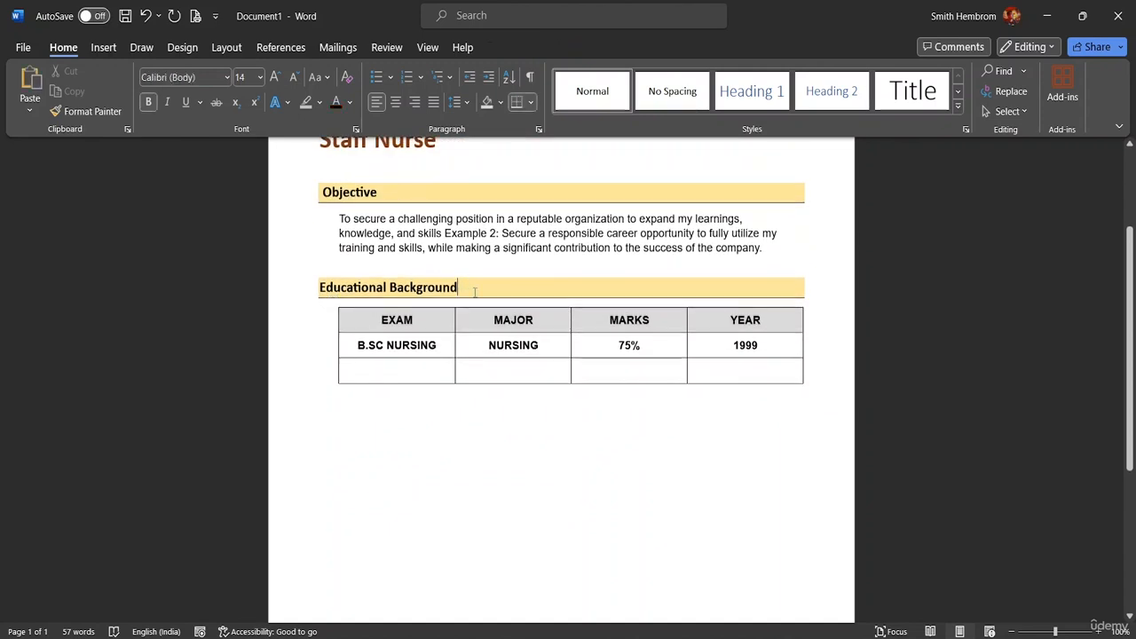
drag(475, 290, 352, 293)
key(ctrl+c)
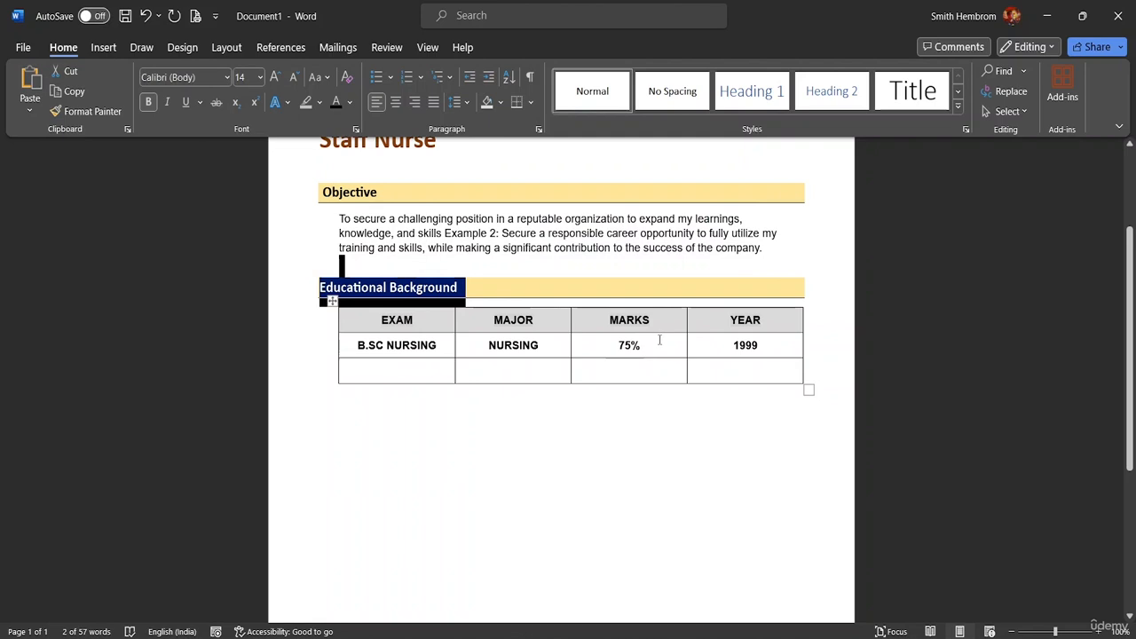
right_click(334, 421)
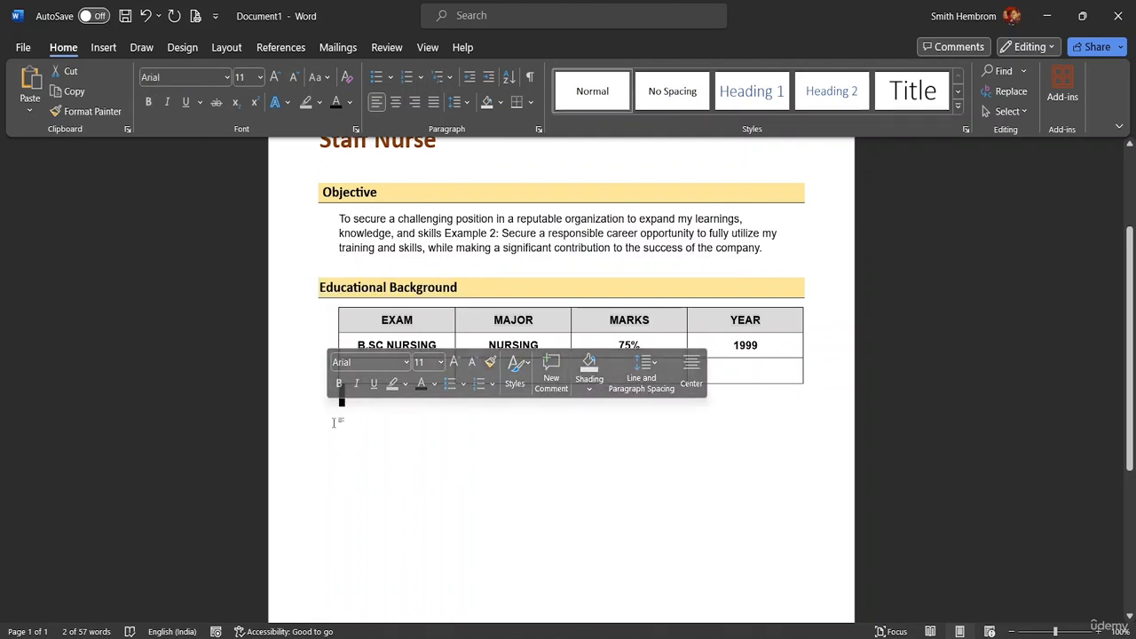
click(333, 422)
click(321, 423)
click(354, 434)
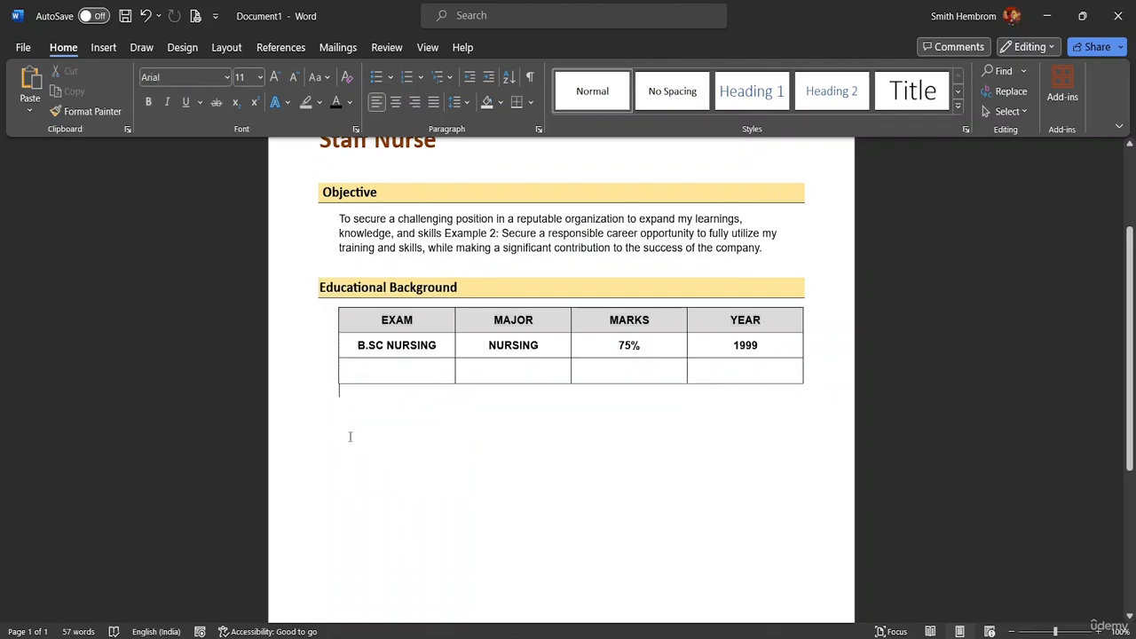
key(Return)
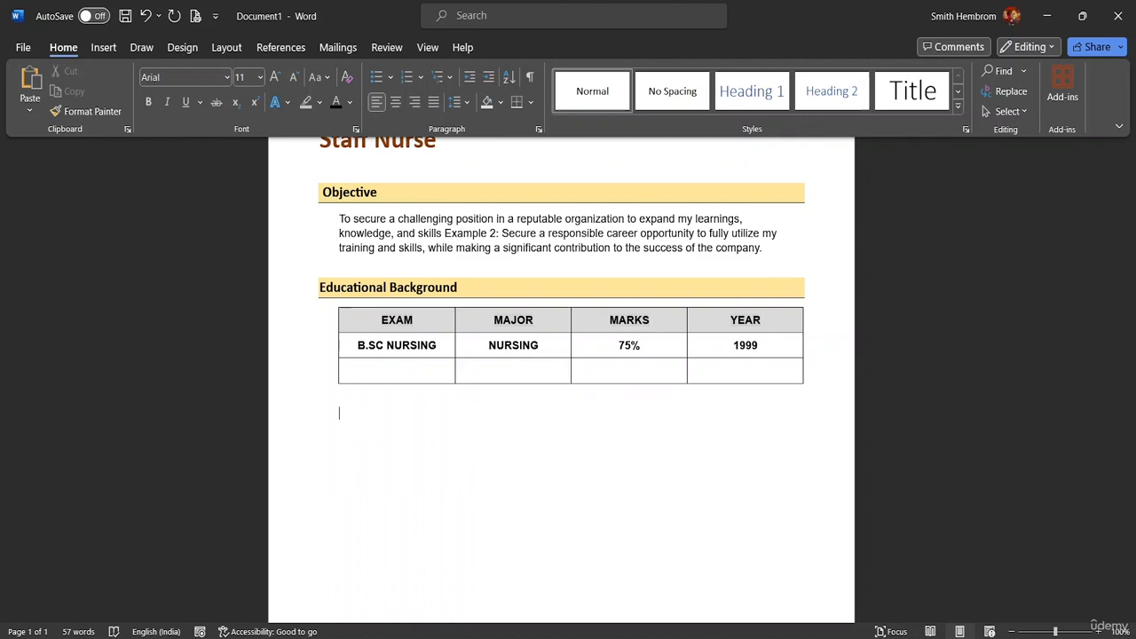
key(ctrl+v)
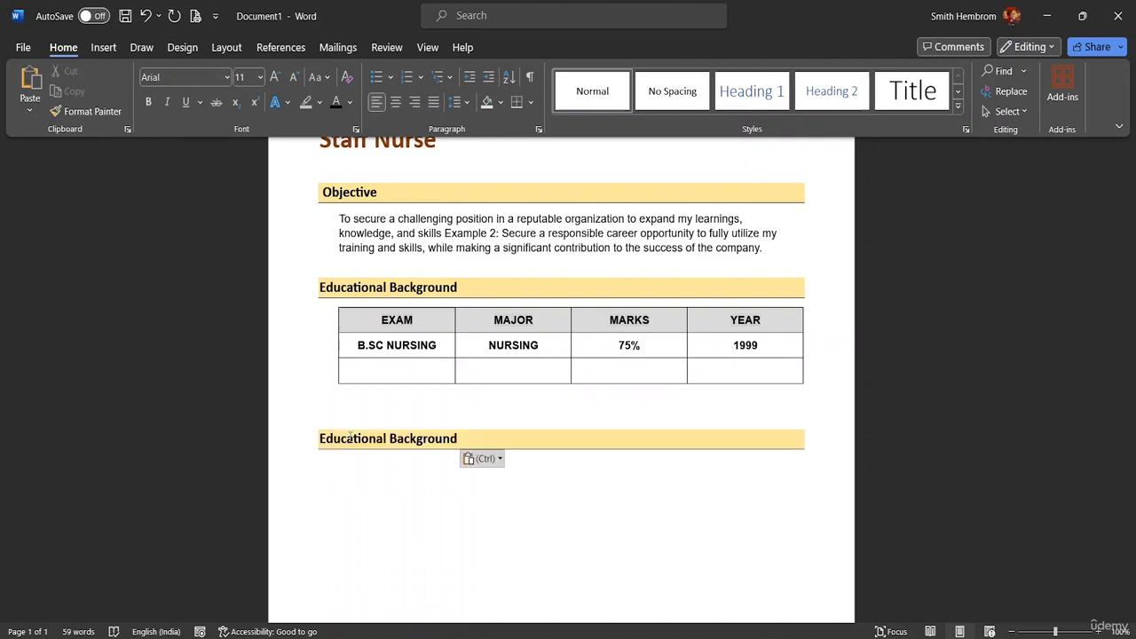
click(337, 418)
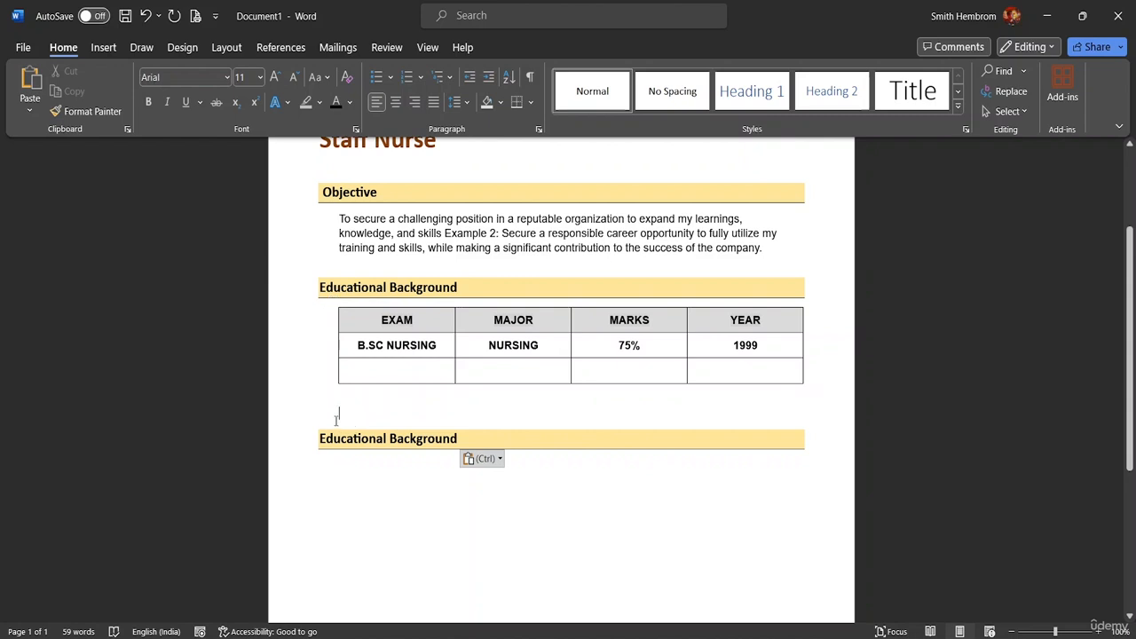
key(BackSpace)
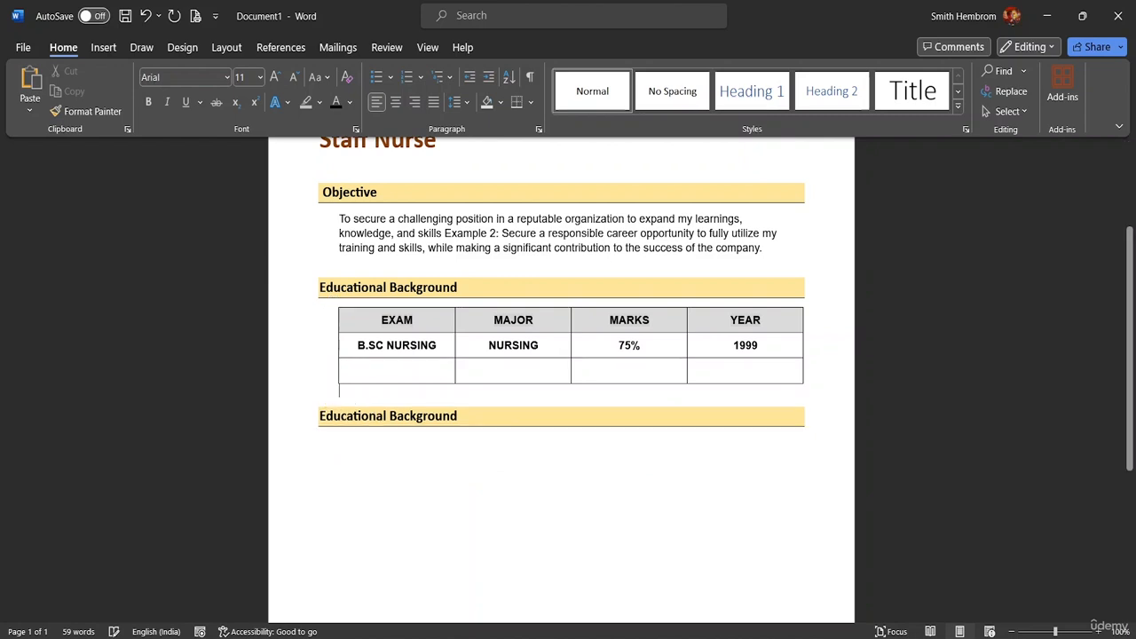
Replace the text of the copied heading below the table with "Work Experience"
click(459, 418)
key(BackSpace)
key(BackSpace)
key(BackSpace)
key(BackSpace)
key(BackSpace)
key(BackSpace)
key(BackSpace)
key(BackSpace)
key(BackSpace)
key(BackSpace)
key(BackSpace)
key(BackSpace)
key(BackSpace)
key(BackSpace)
key(BackSpace)
key(BackSpace)
key(BackSpace)
key(BackSpace)
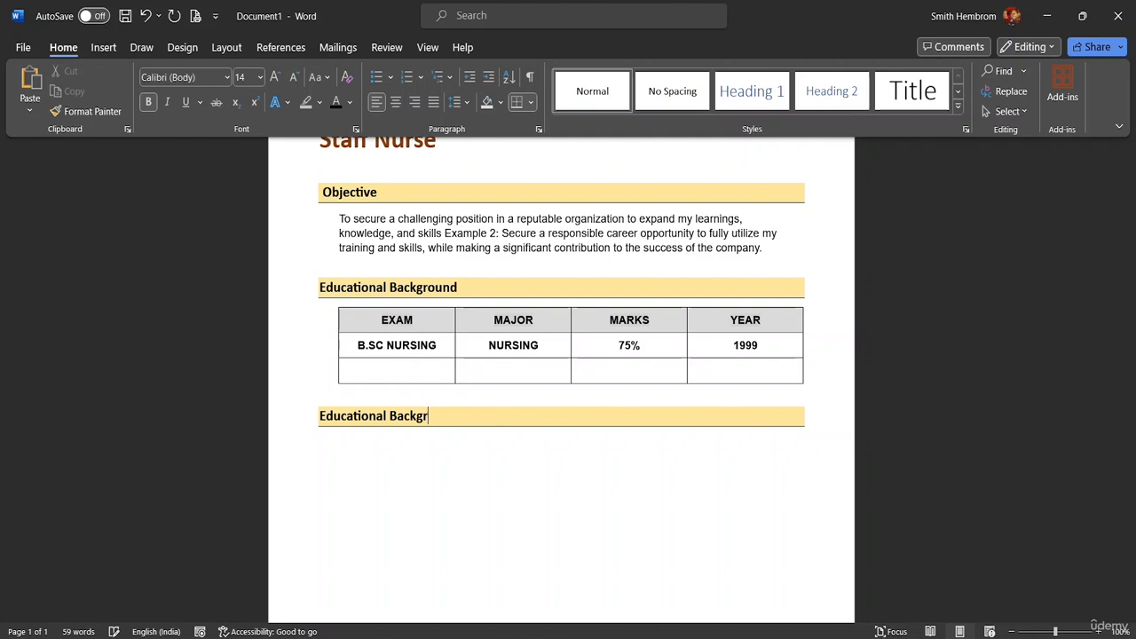
key(BackSpace)
key(BackSpace)
key(BackSpace)
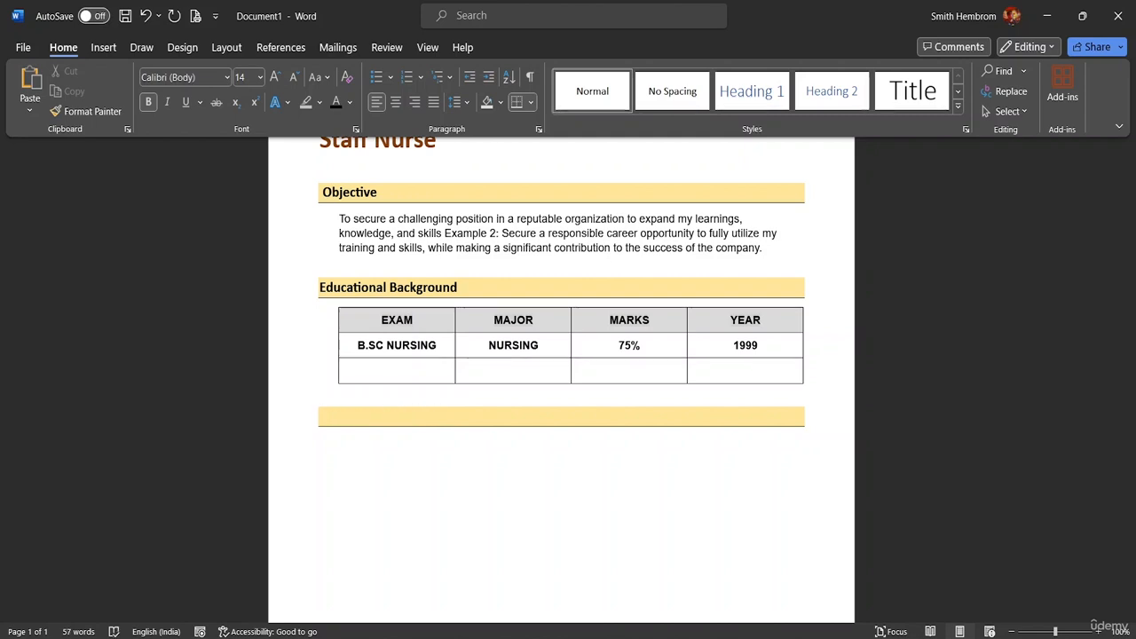
text(W)
key(BackSpace)
text(Work Exp)
key(BackSpace)
key(BackSpace)
text(er)
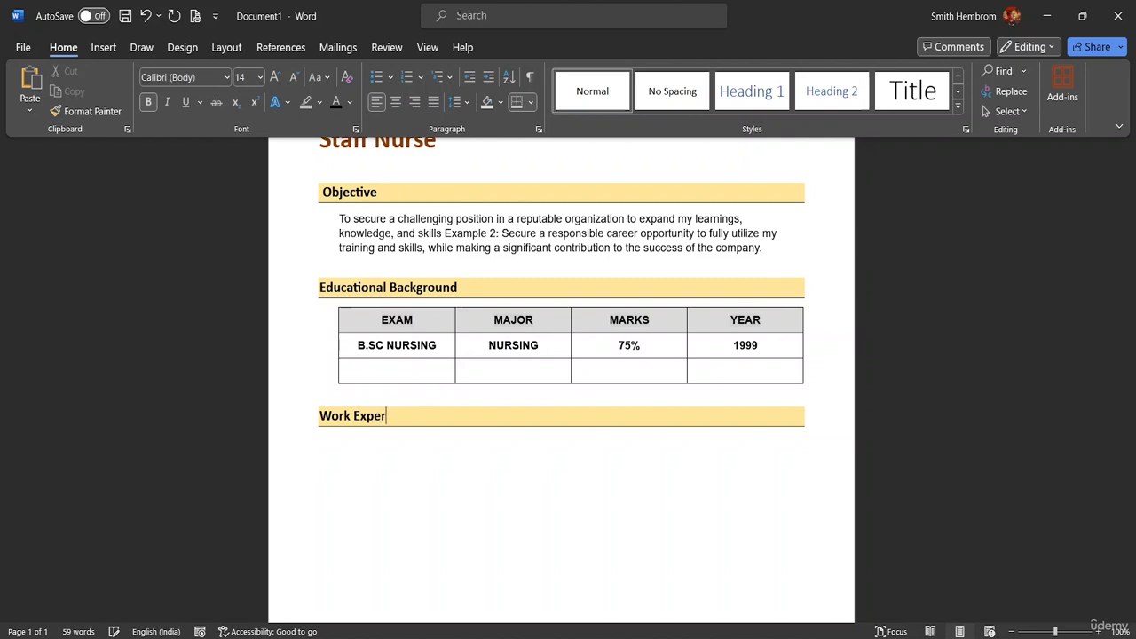
text(ience)
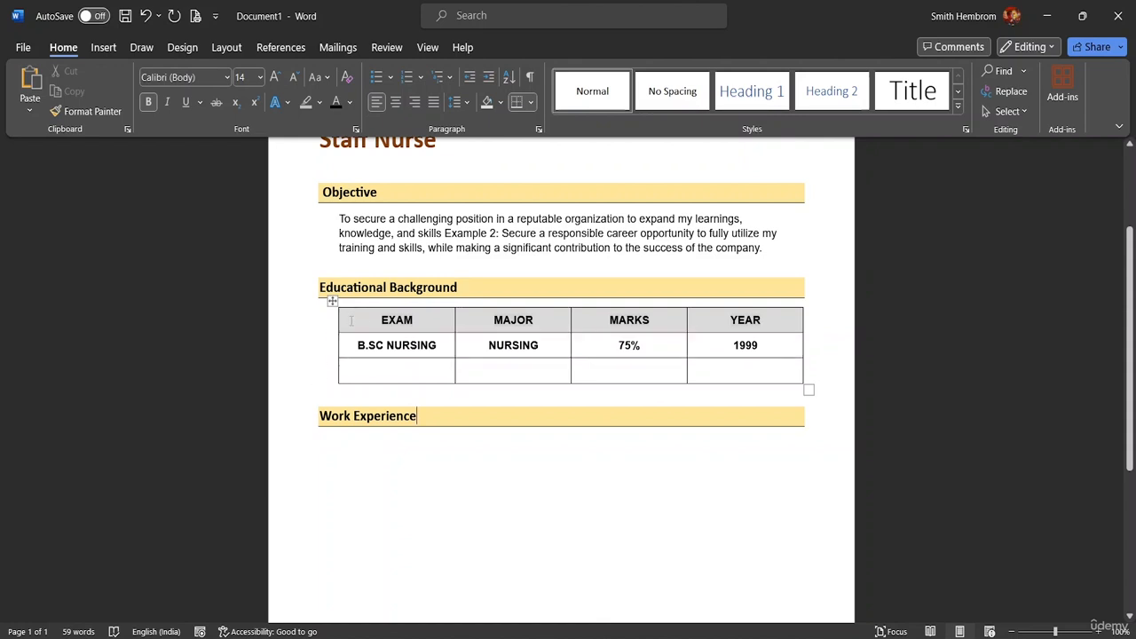
Enlarge the Educational Background table slightly in height so that all of its rows become a little taller
click(424, 380)
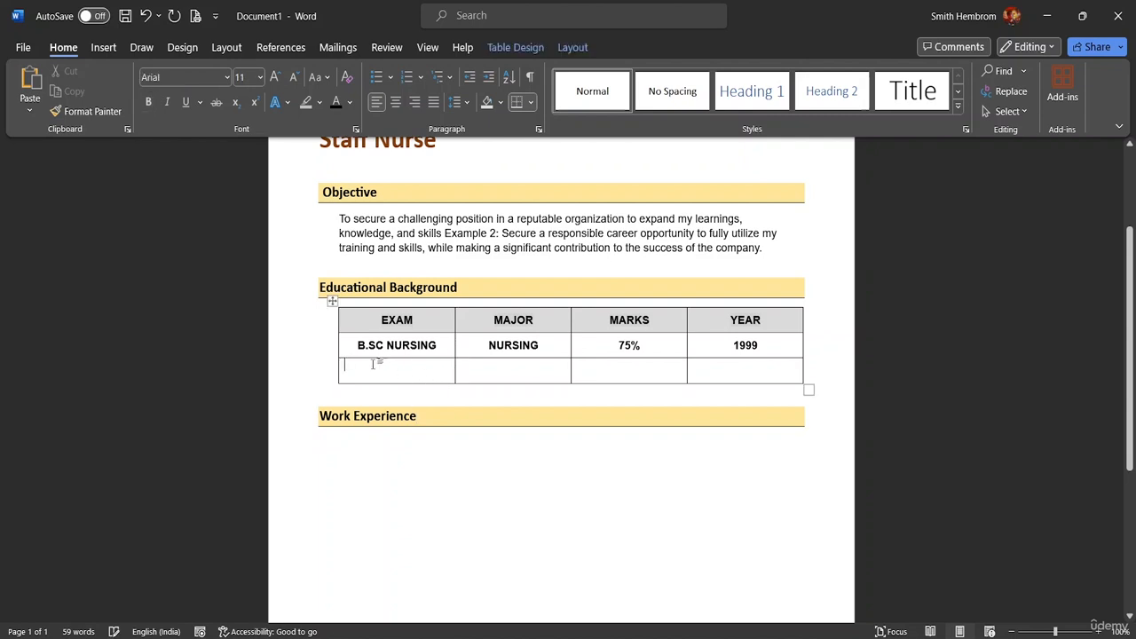
click(330, 302)
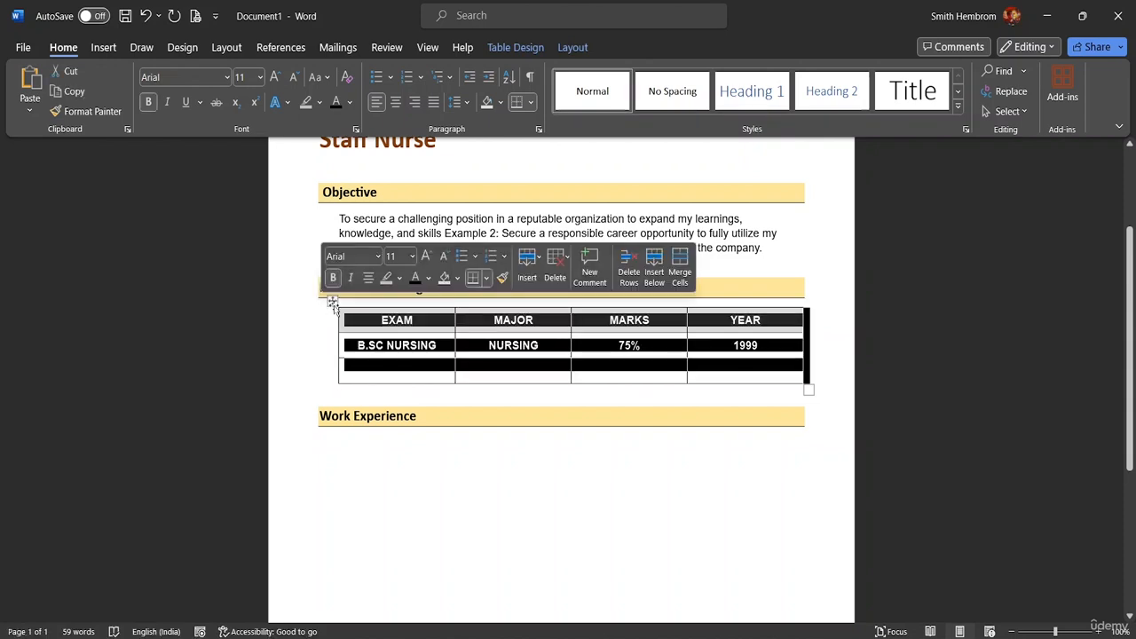
click(331, 302)
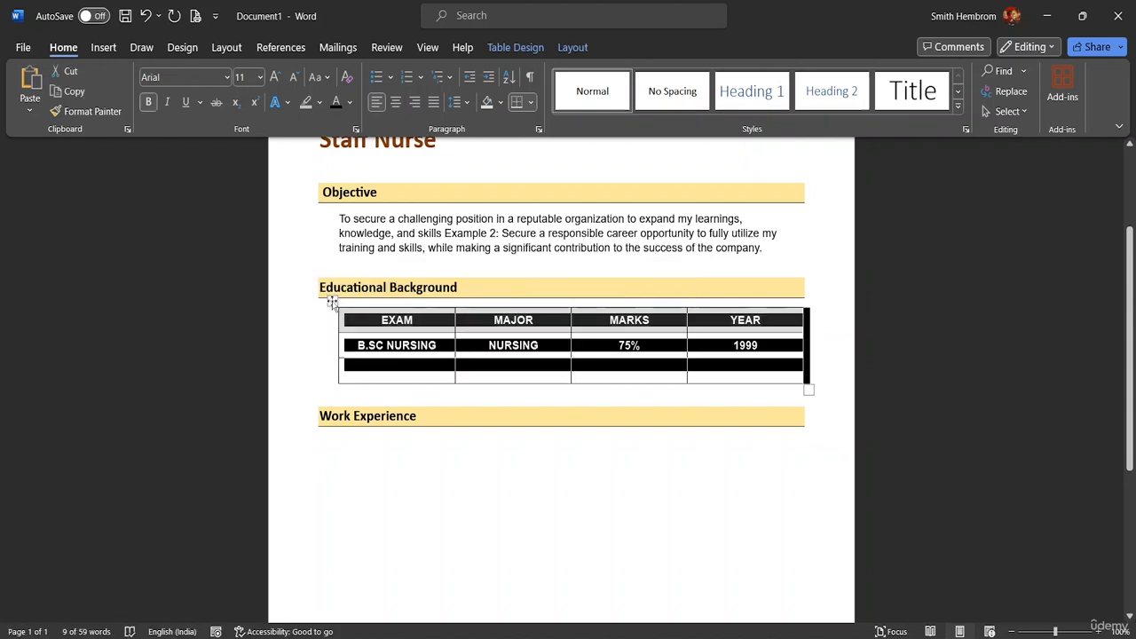
click(330, 302)
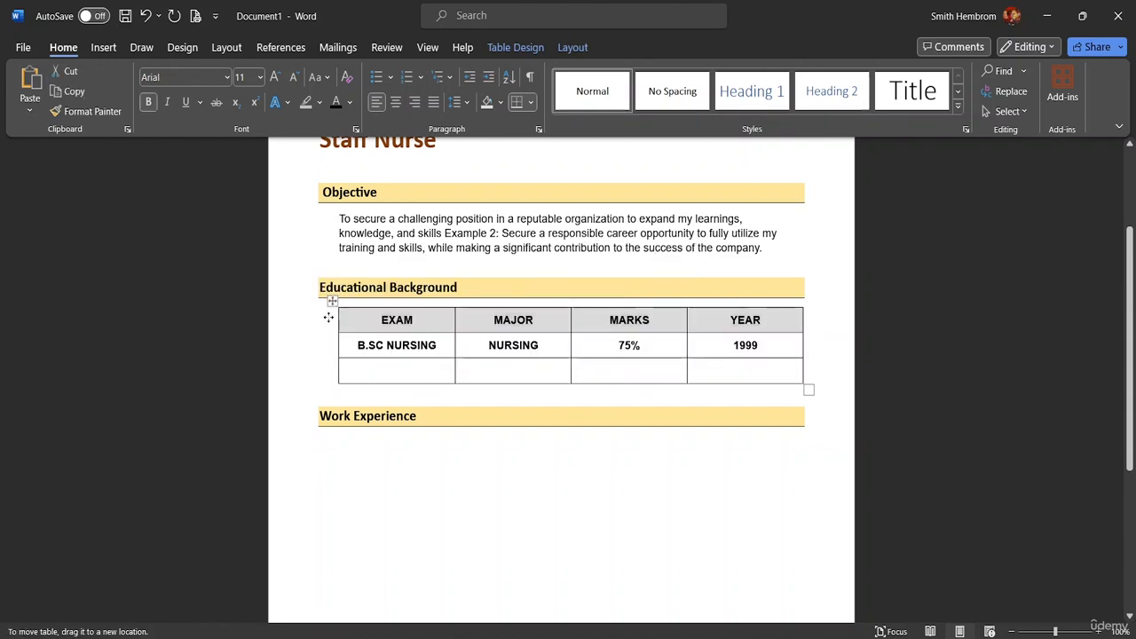
click(832, 394)
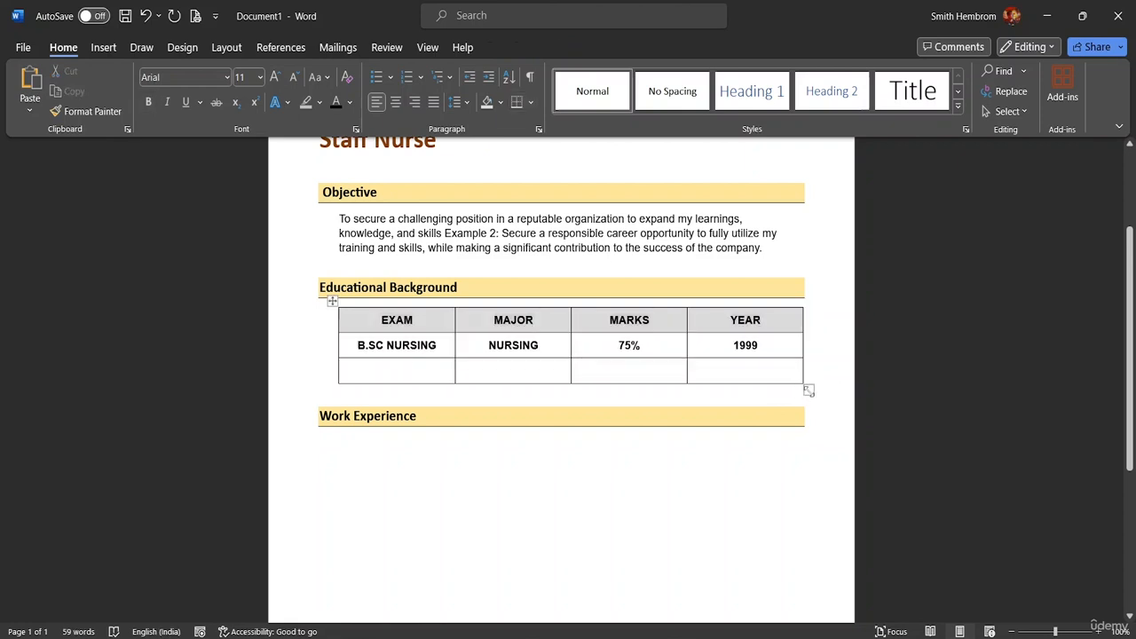
mouse_move(808, 390)
mouse_down()
mouse_move(778, 385)
mouse_move(768, 401)
mouse_move(806, 399)
mouse_up()
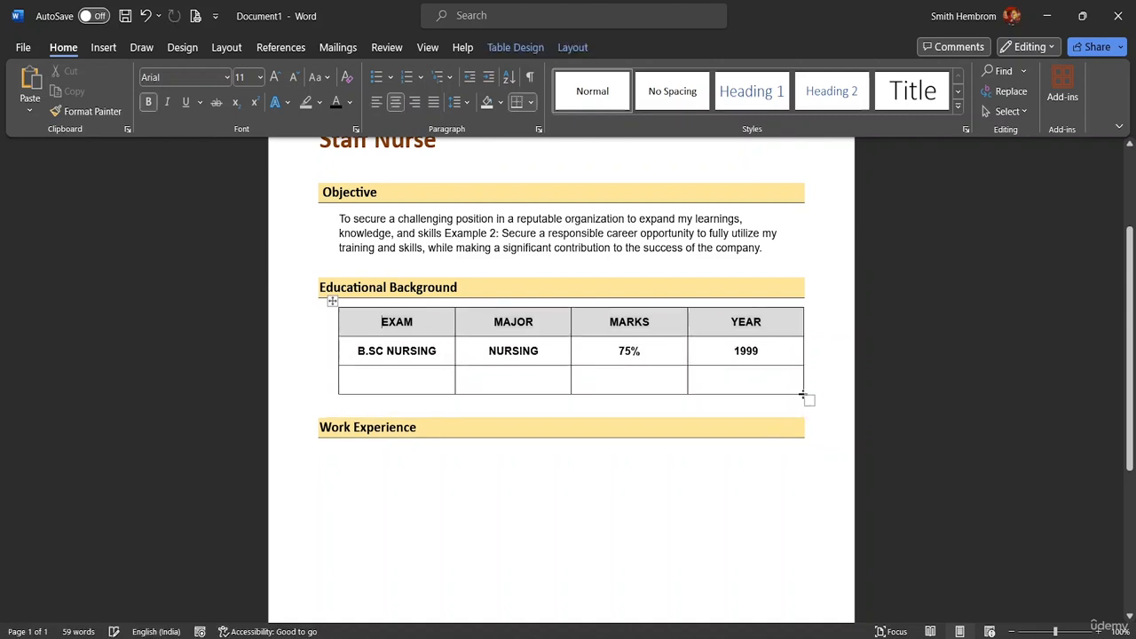
Insert a table with two columns and two rows below the Work Experience heading
click(346, 466)
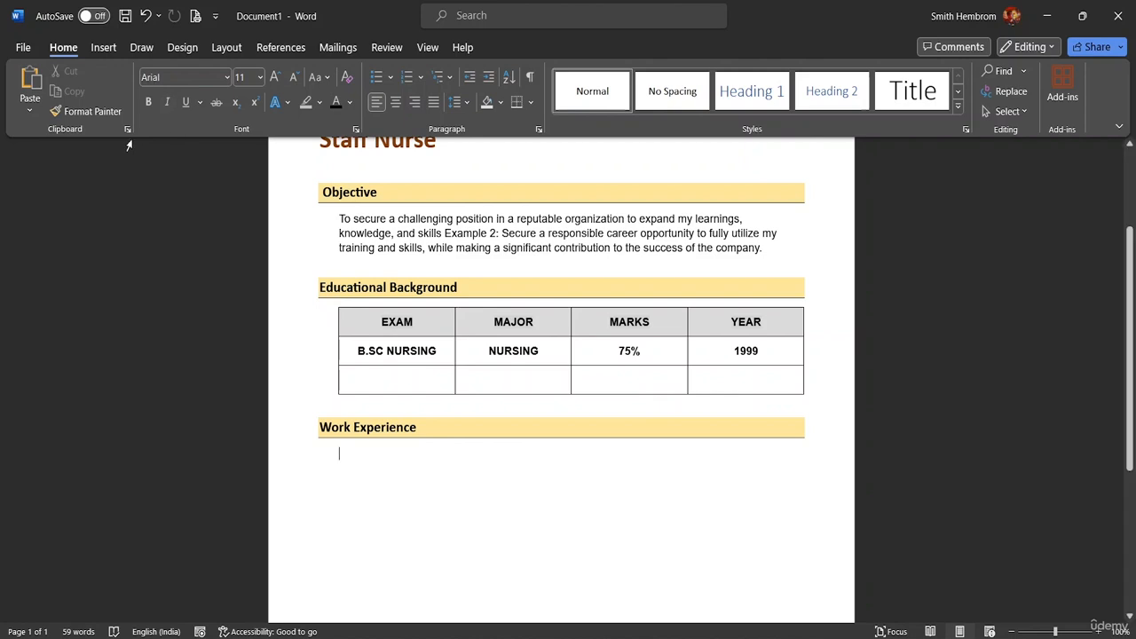
click(103, 50)
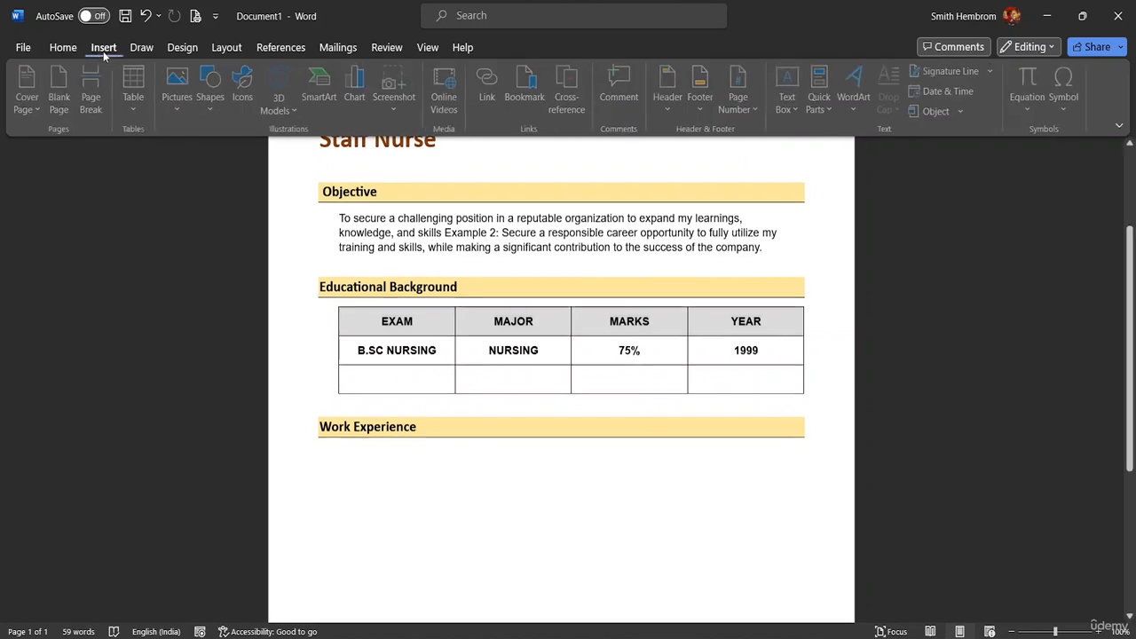
click(143, 101)
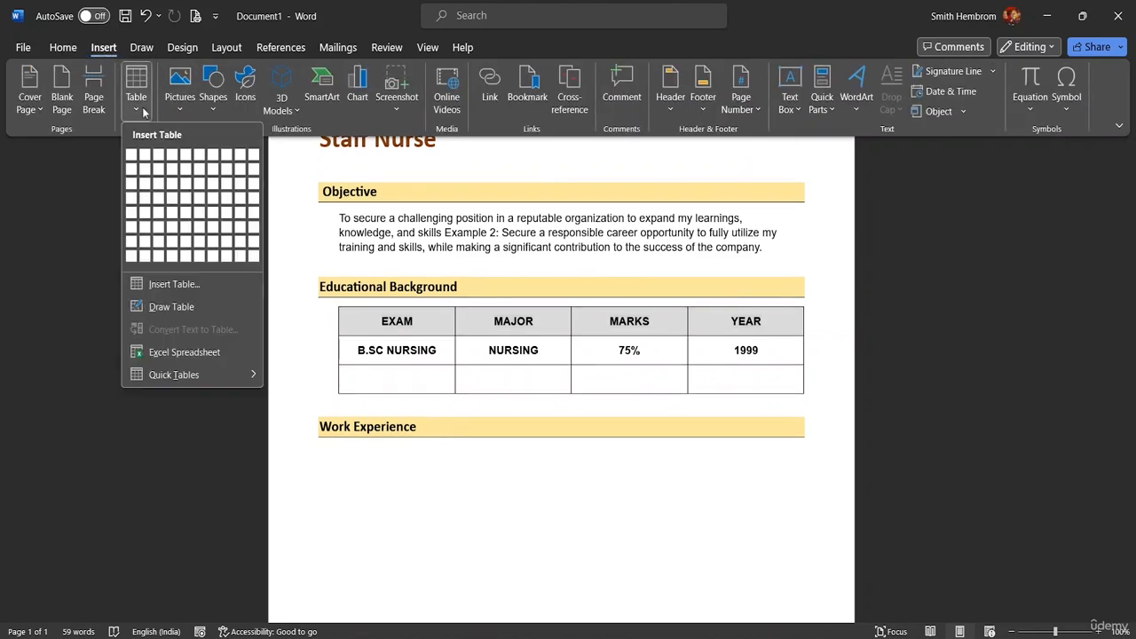
click(142, 177)
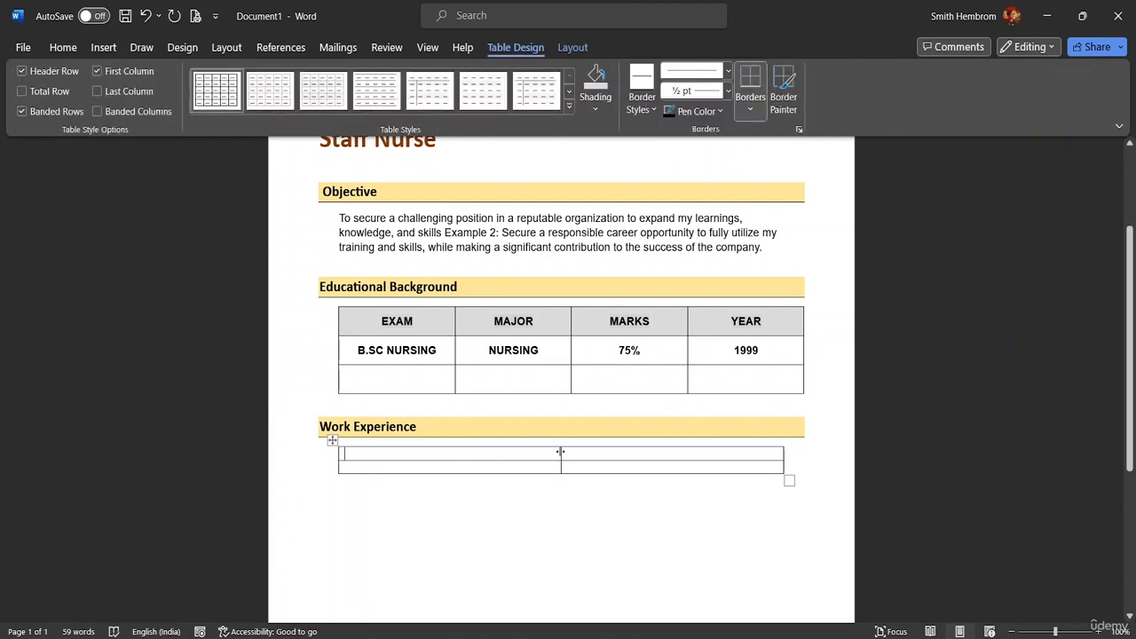
Resize the Work Experience table: second column about 12.7 cm wide, narrow first column, first row about 1 cm high and second row about twice that
drag(560, 452, 431, 464)
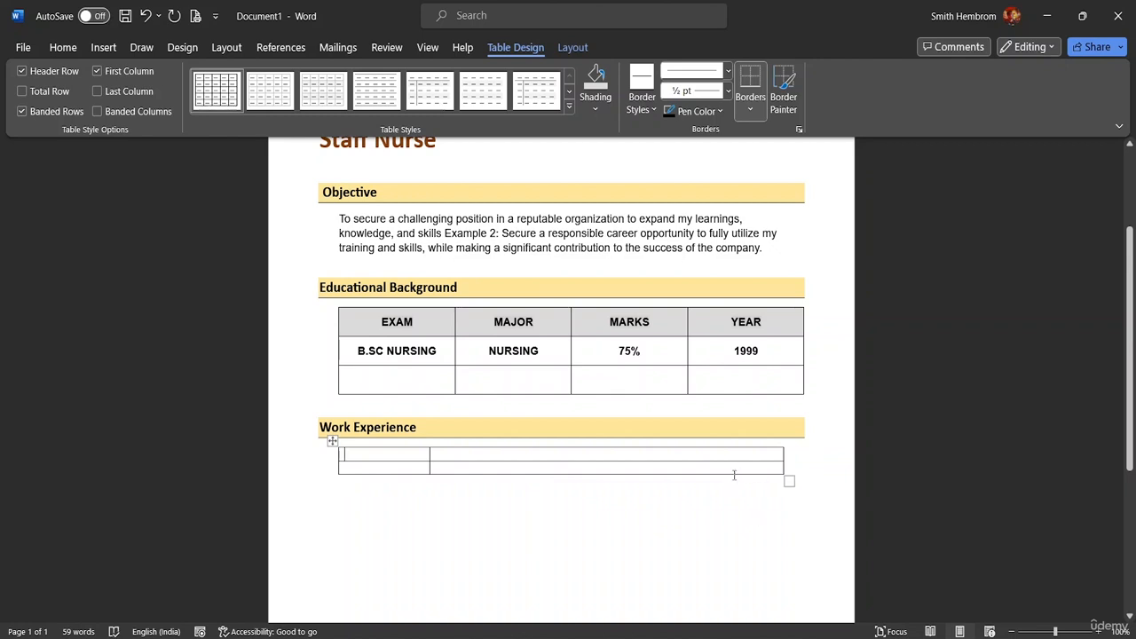
drag(728, 474, 723, 521)
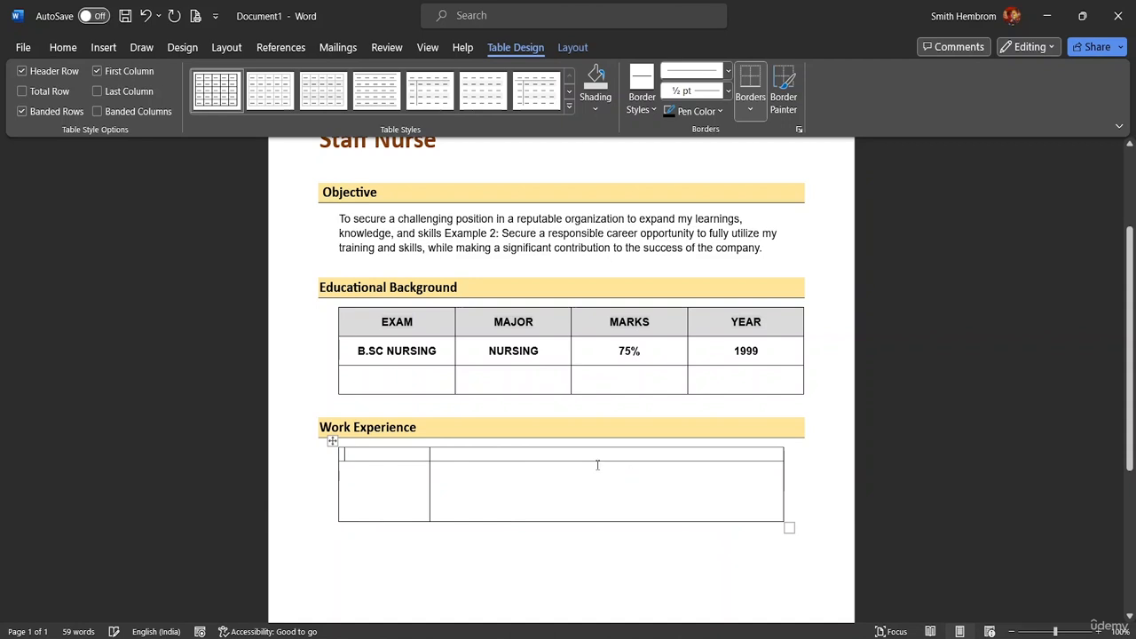
drag(596, 460, 600, 476)
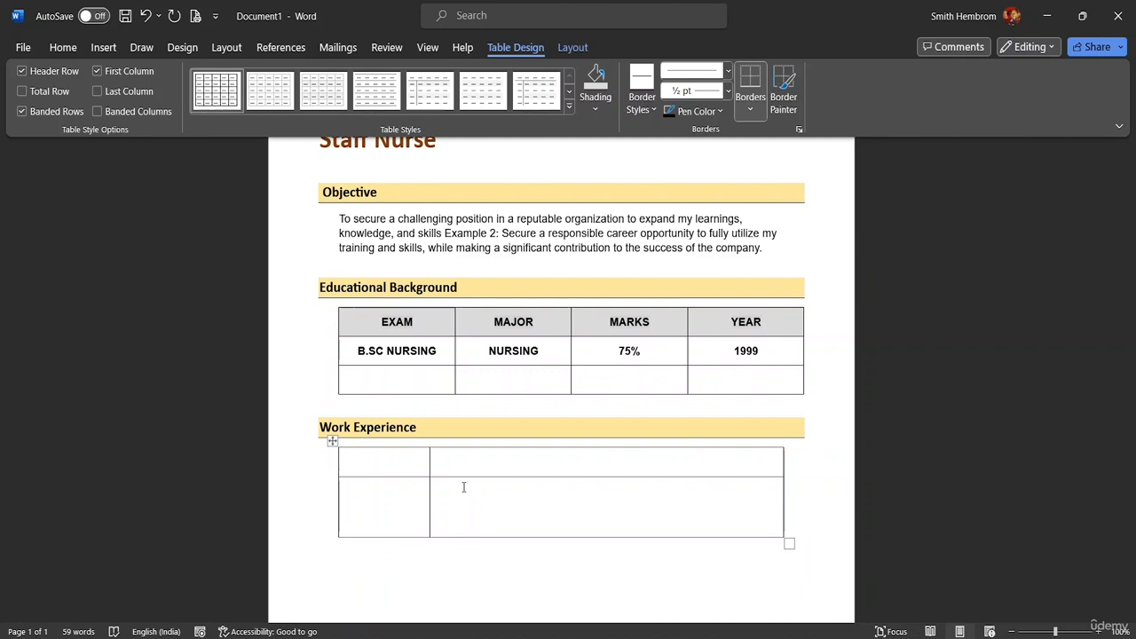
Enter TIME AND DURATION and DESCRIPTION as the two column headers of the Work Experience table
text(TIME AND DUR)
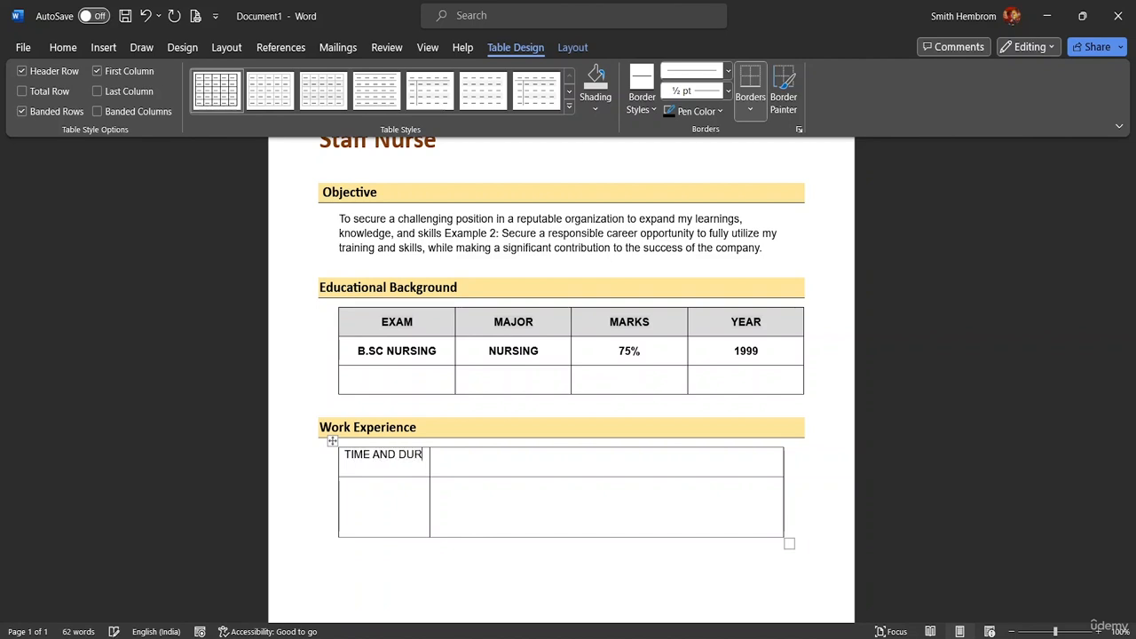
text(ATION)
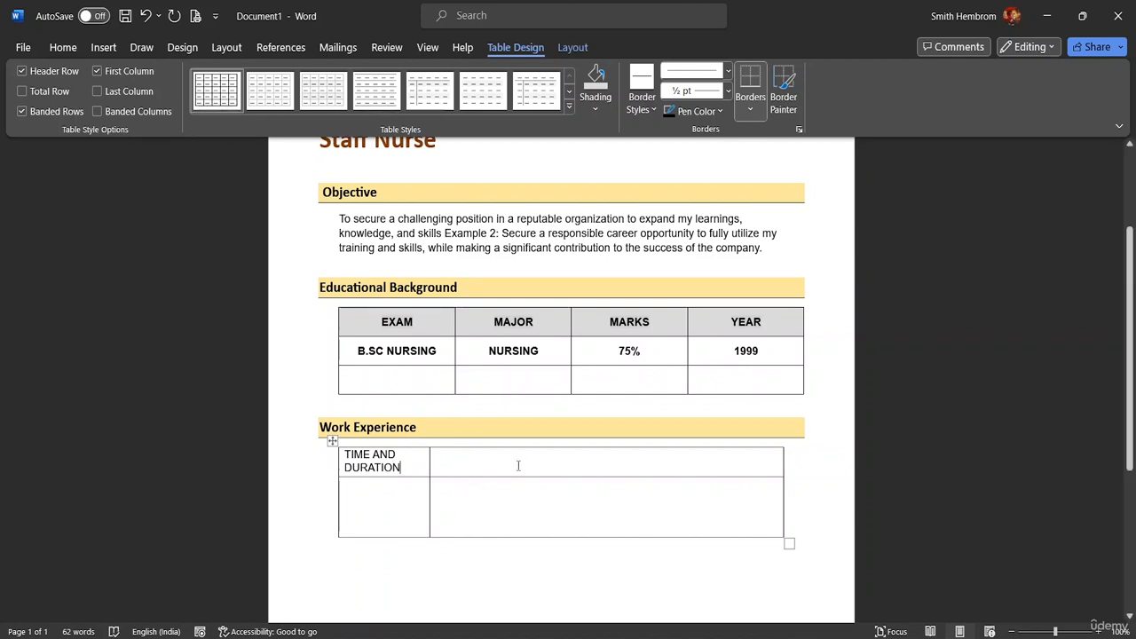
click(520, 462)
text(DESC)
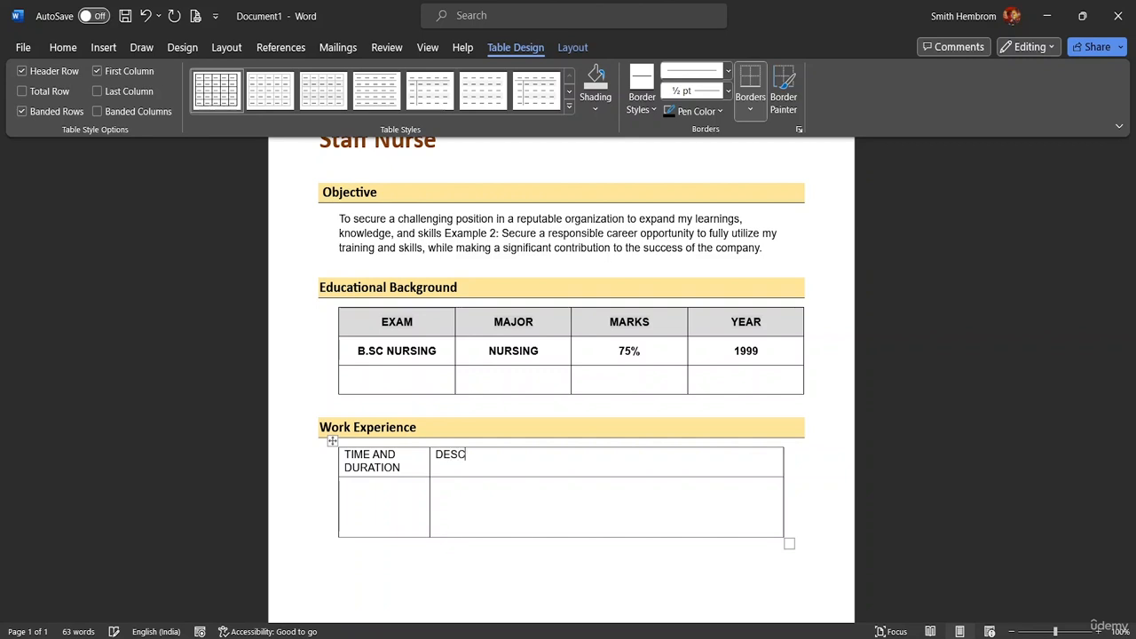
text(RIPTION)
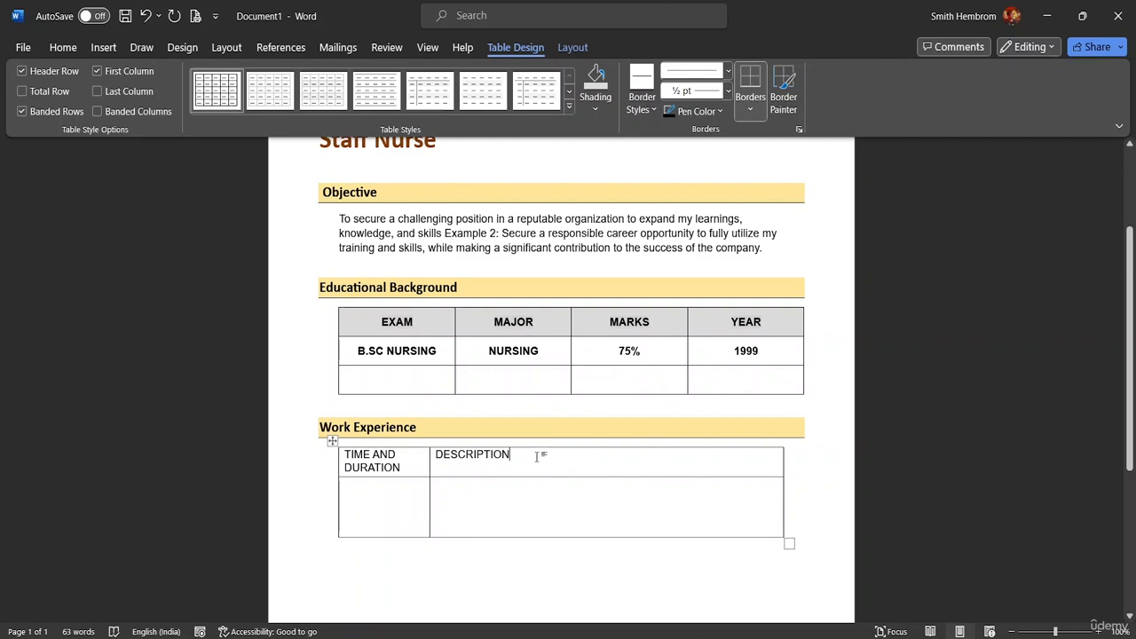
Center DESCRIPTION horizontally and vertically in its cell, and make both Work Experience header cells bold
click(560, 47)
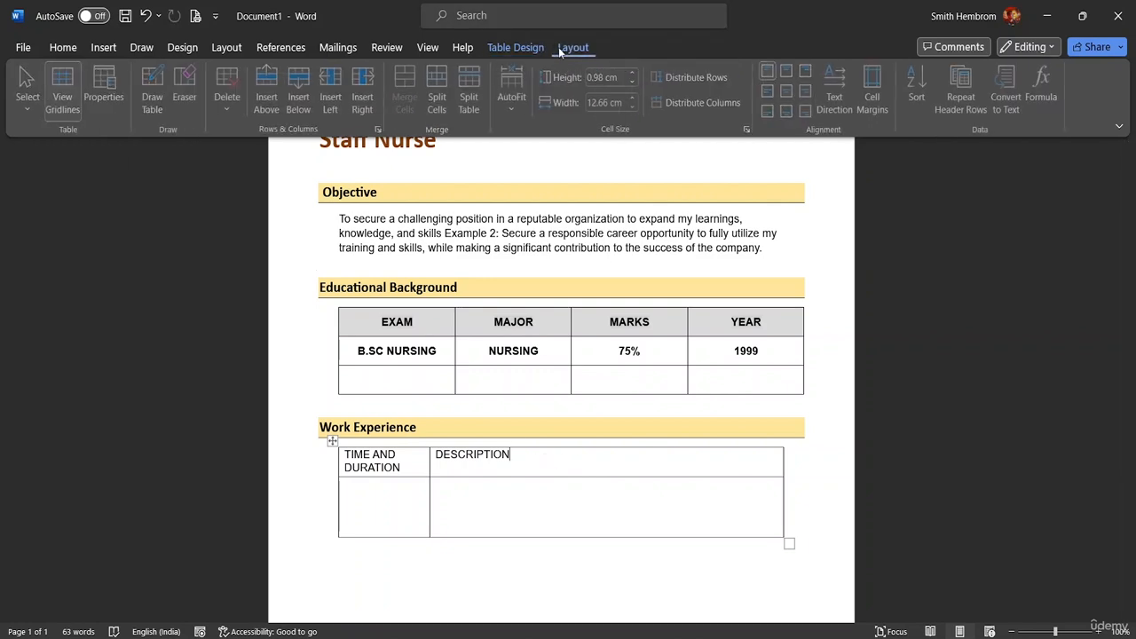
click(788, 91)
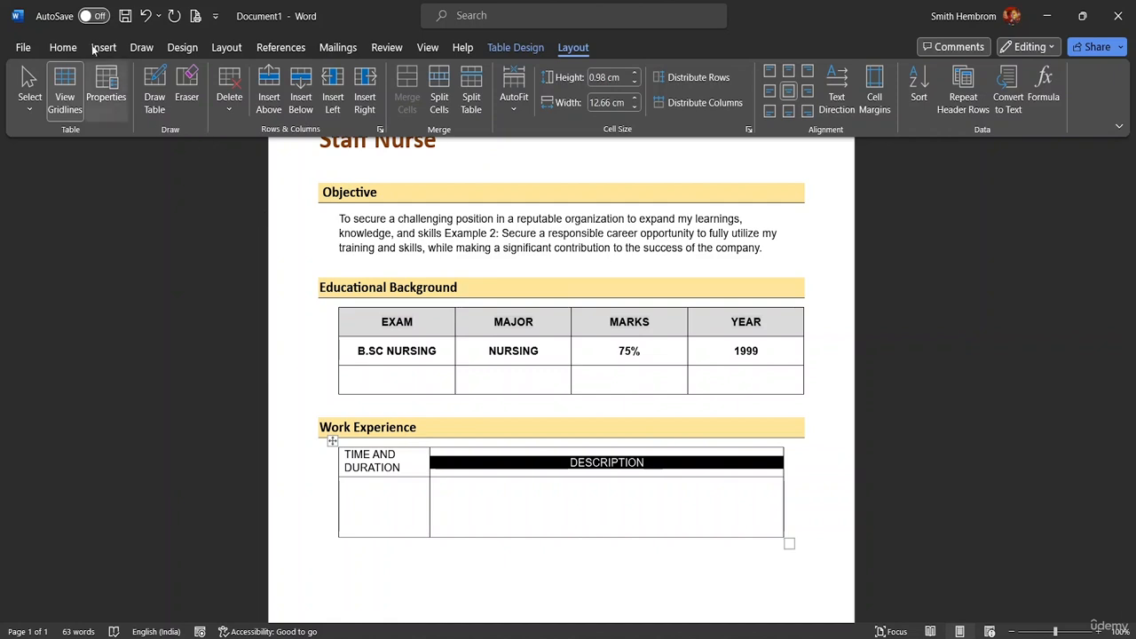
click(63, 49)
click(148, 101)
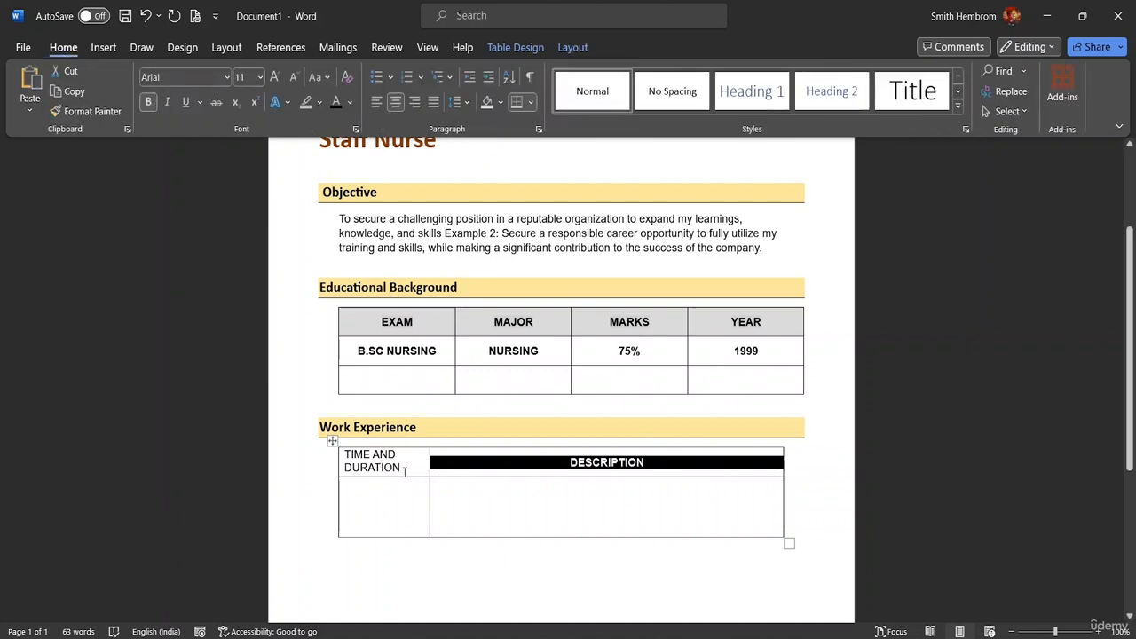
drag(402, 468, 344, 455)
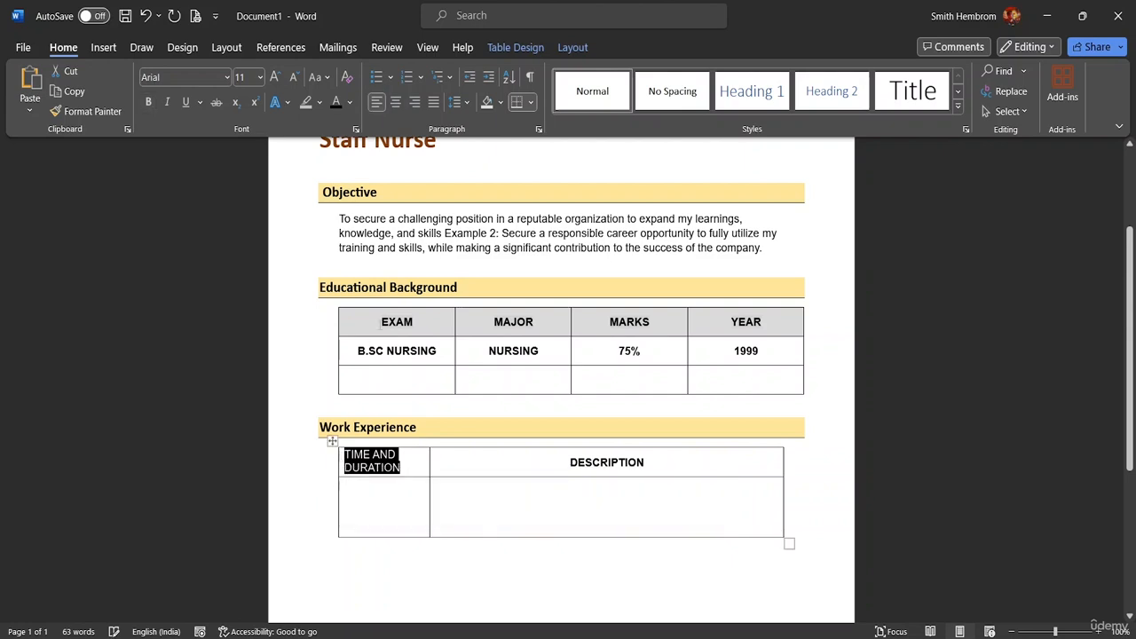
click(148, 101)
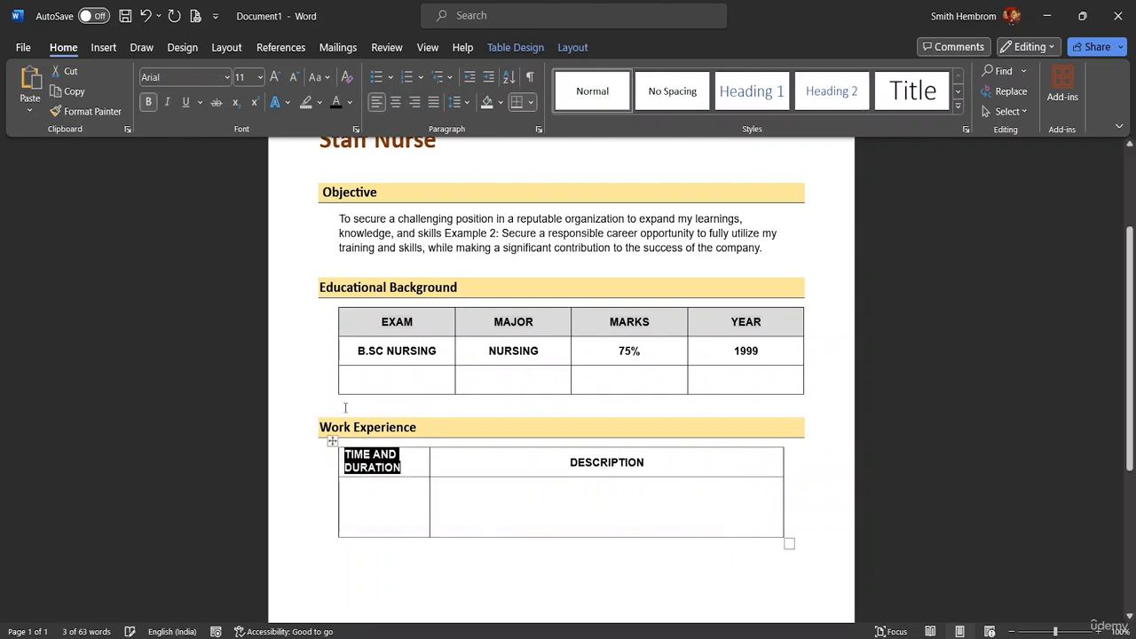
Fill the cell below TIME AND DURATION with "January 1997-January 1999" and, on a new line, "( 2 Years )"
click(358, 499)
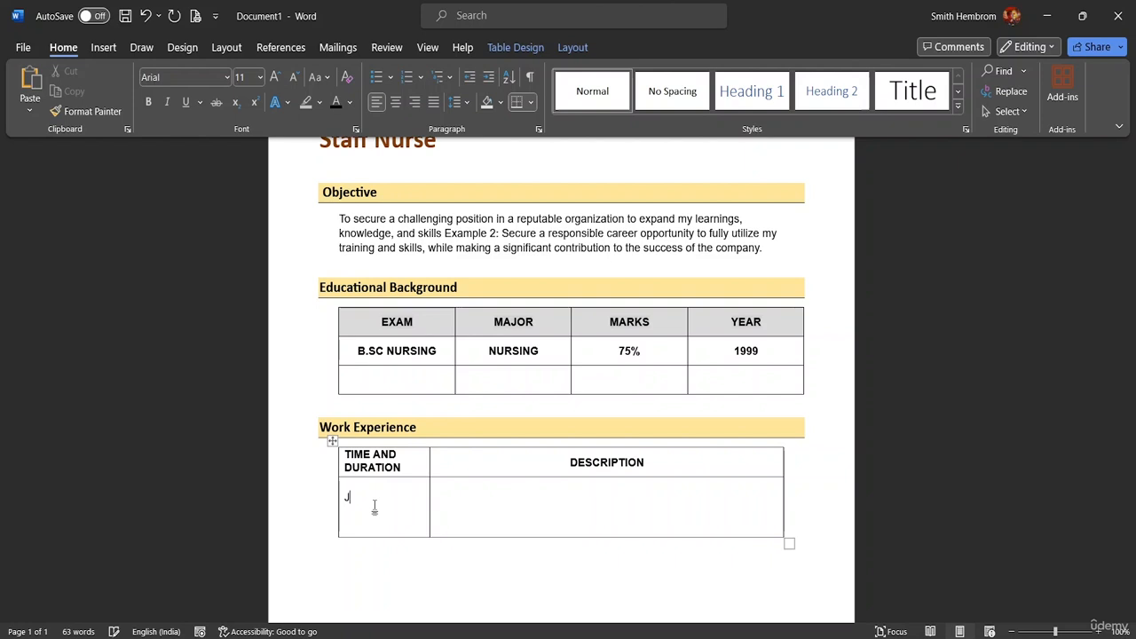
text(anuary)
text(1997-January 1999)
key(Return)
click(379, 549)
key(BackSpace)
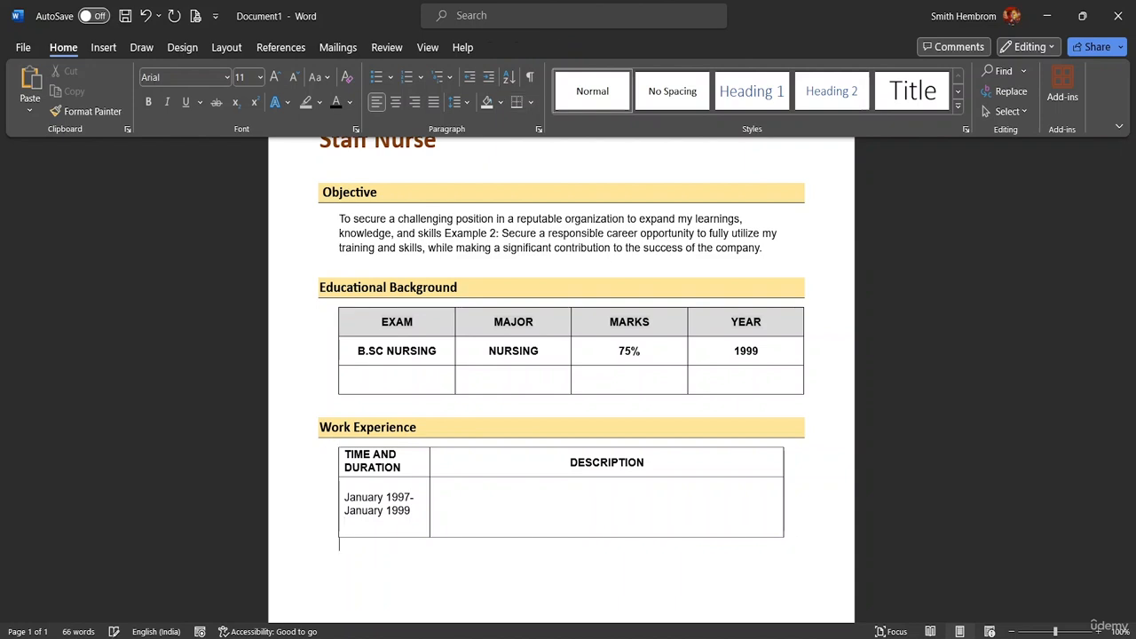
click(360, 527)
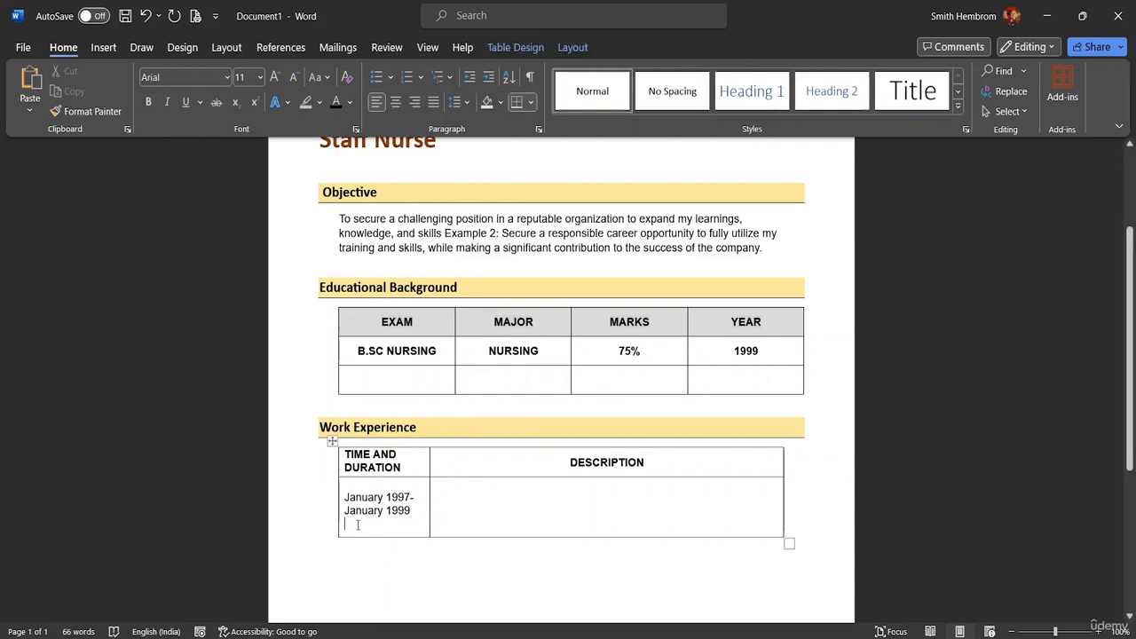
text(()
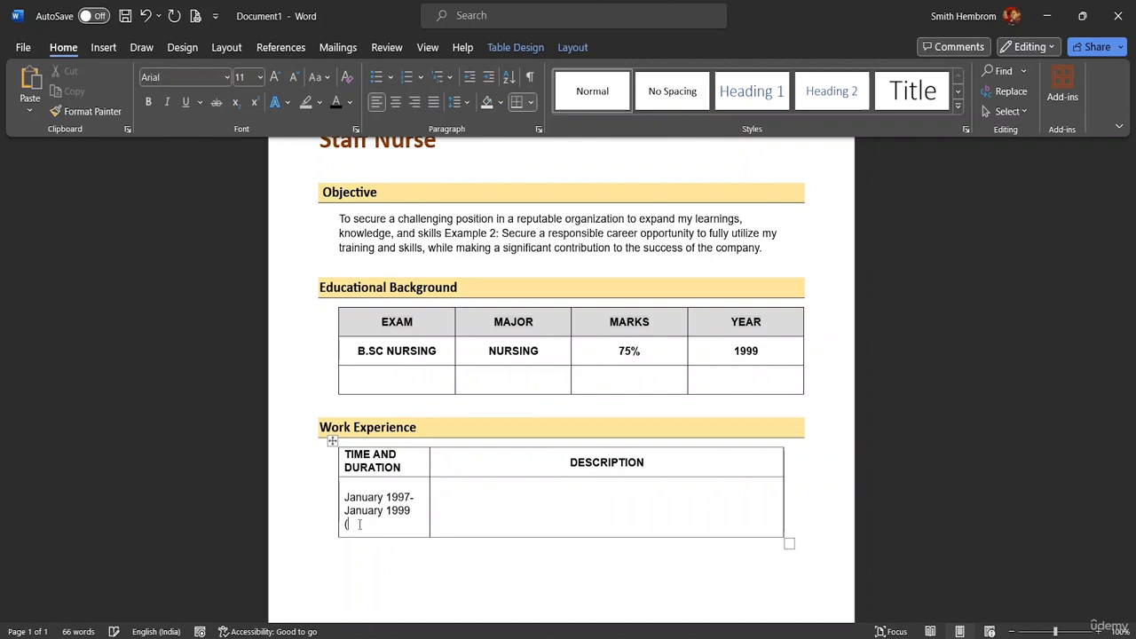
text( 2 Years ))
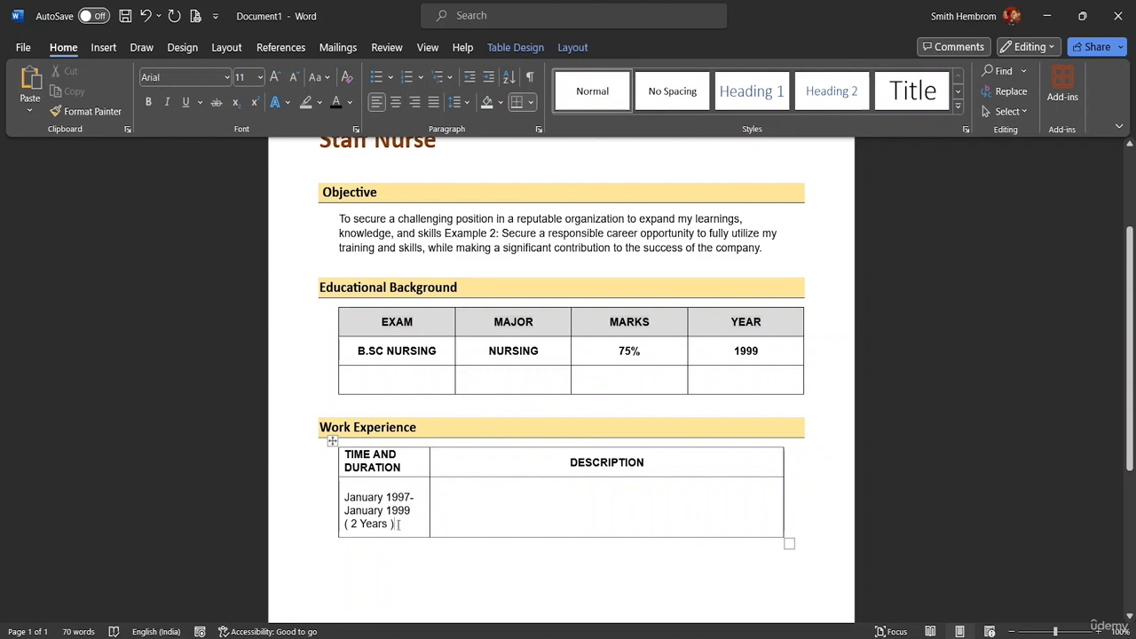
Center the January 1997-January 1999 period and its duration horizontally in their cell
drag(397, 525, 344, 498)
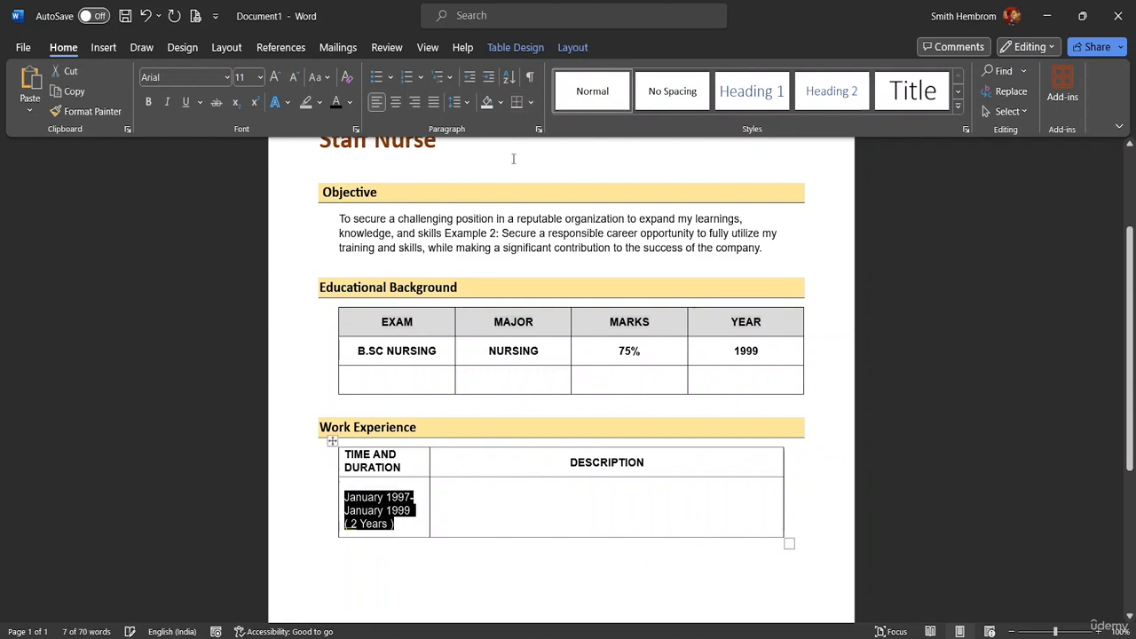
click(395, 103)
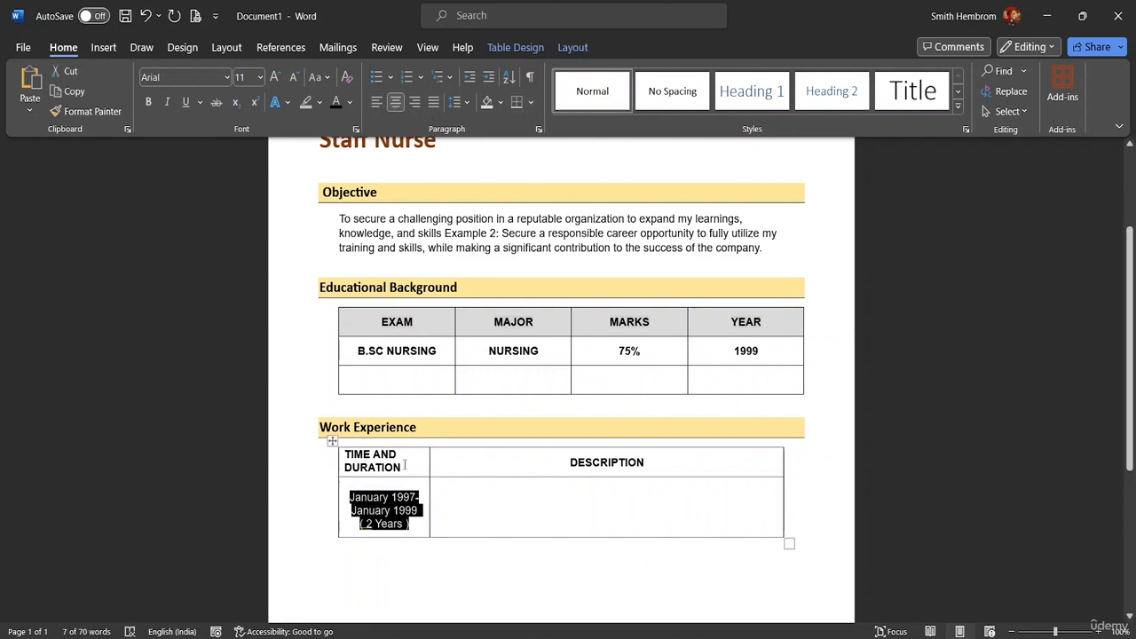
click(414, 526)
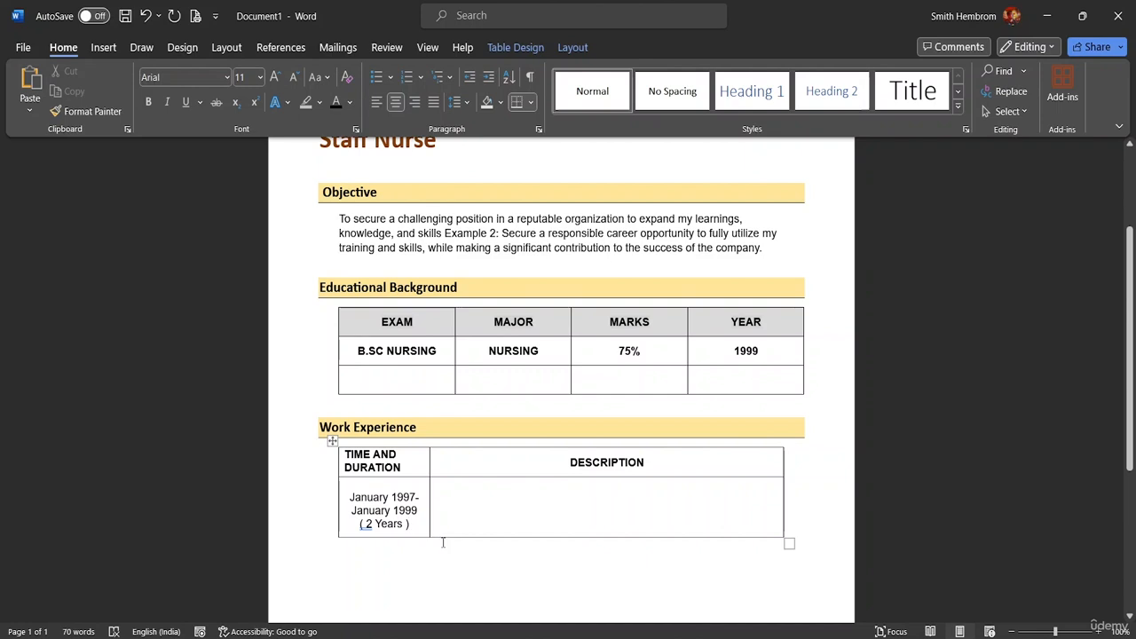
Start a dash-bulleted list in the empty cell below DESCRIPTION
click(467, 497)
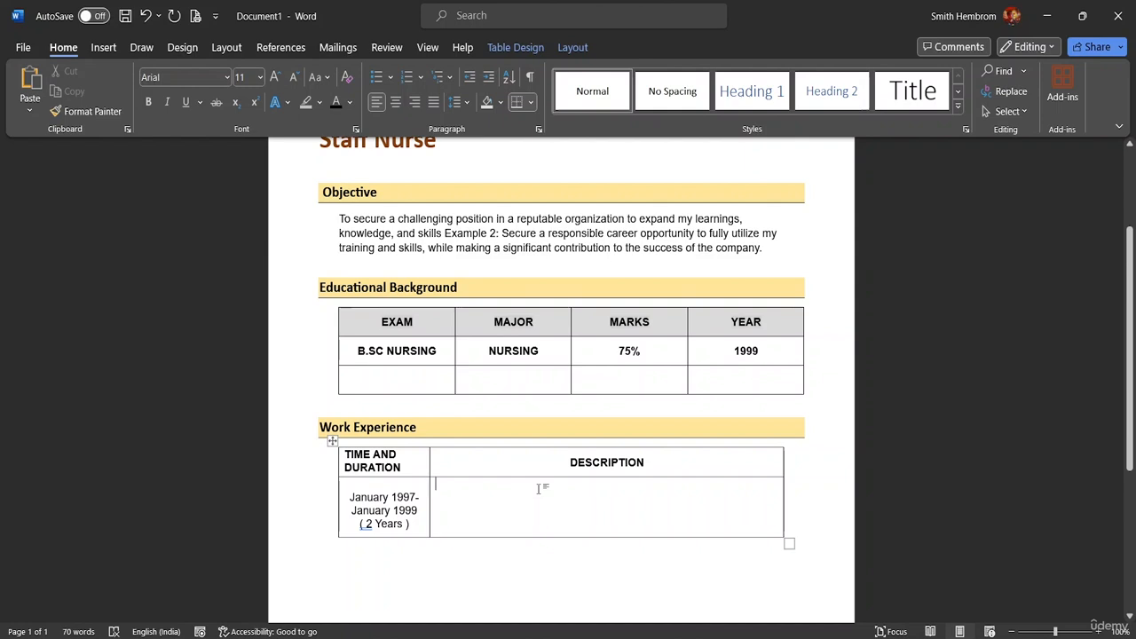
text(- )
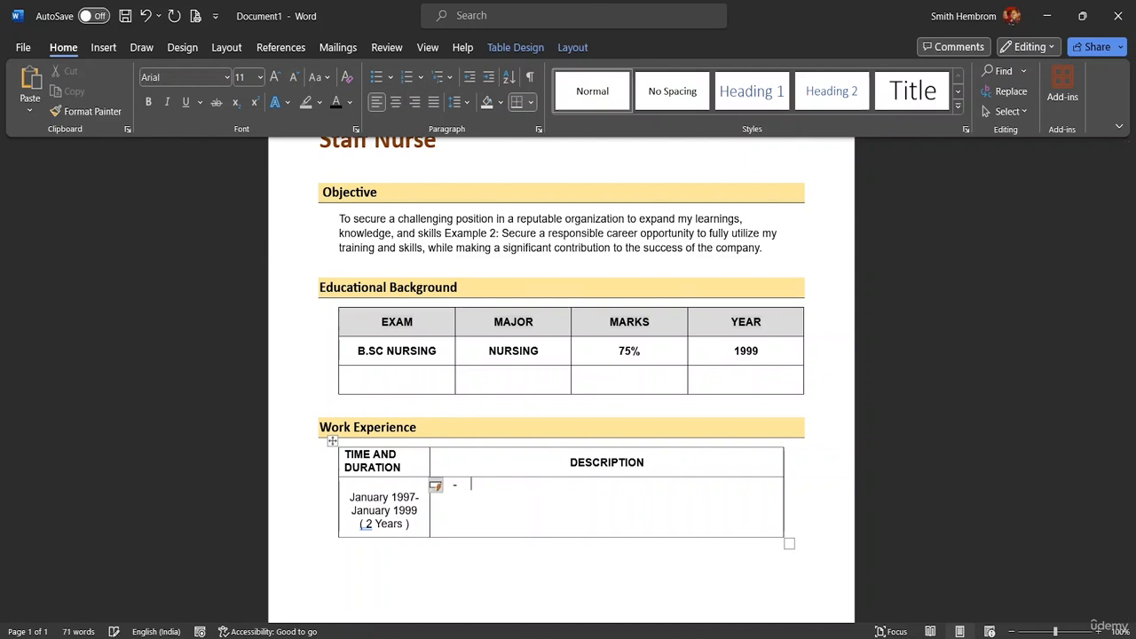
Enter "NICU , Emergency Department, ICU" as the first line of the Description cell in the Work Experience table
text(Ni)
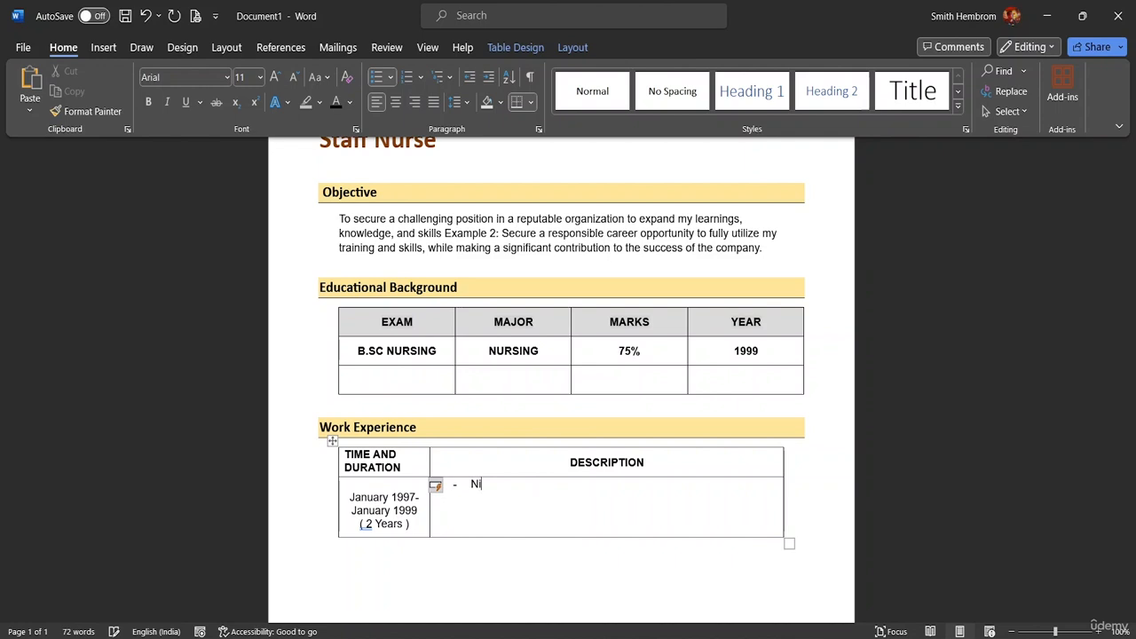
text(ICU , e)
key(BackSpace)
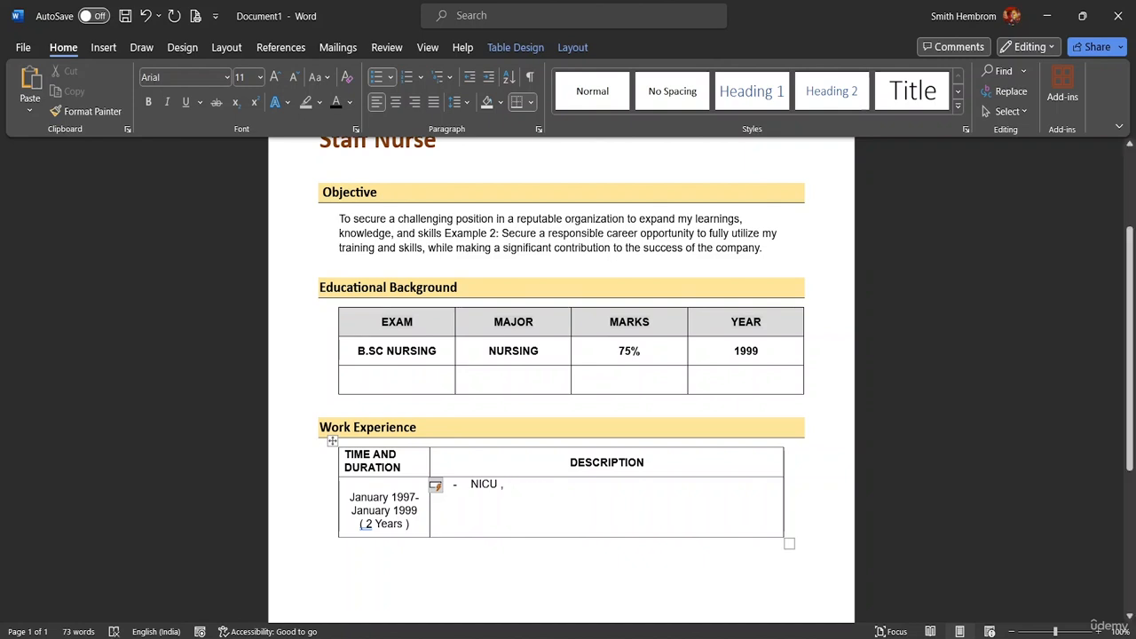
text(e)
key(BackSpace)
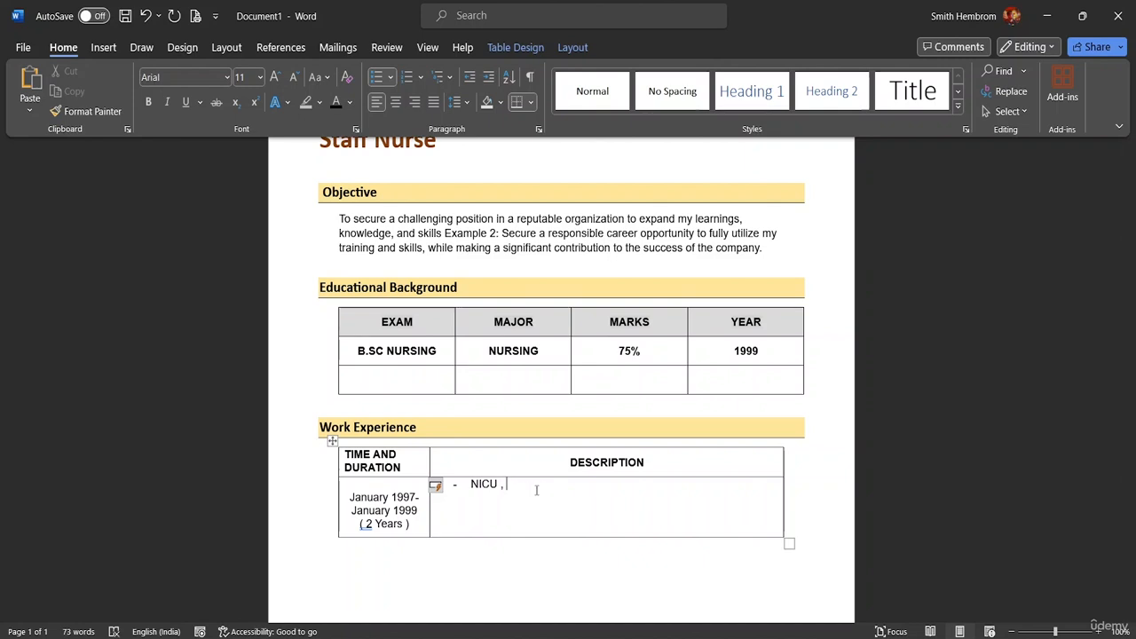
text(Emergency Department,)
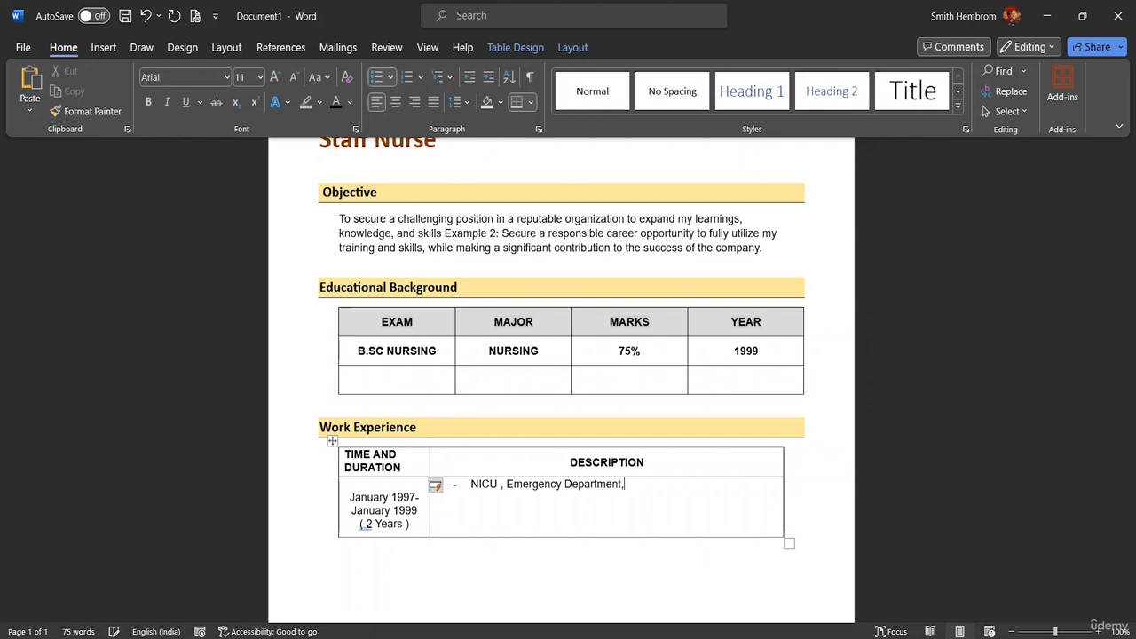
text( ICu)
key(BackSpace)
text(U)
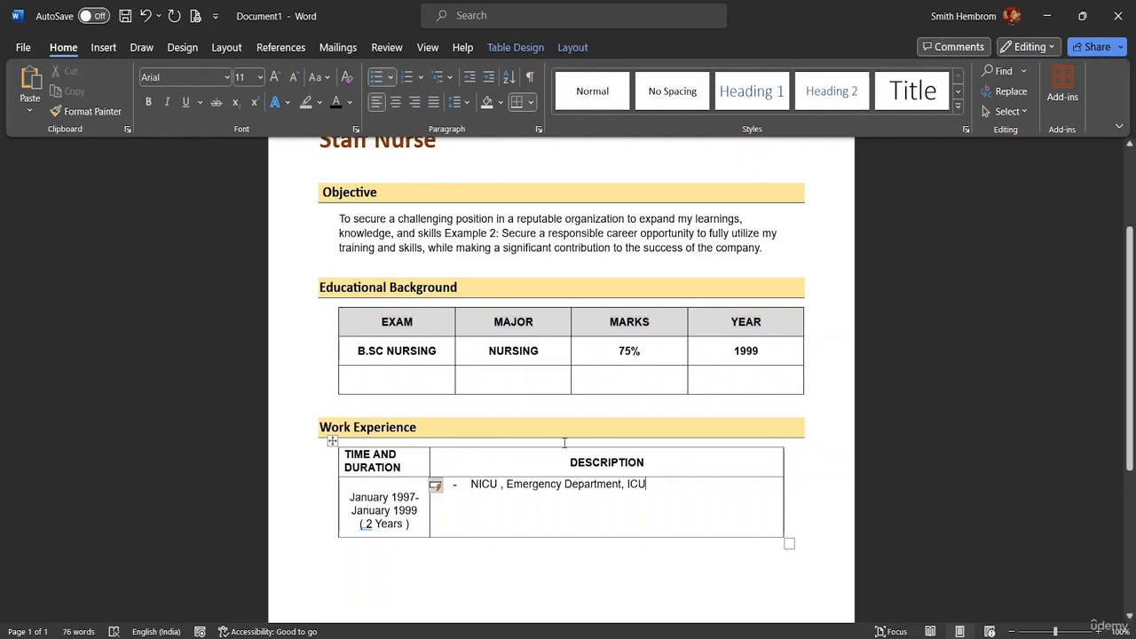
Add an unbulleted line "Job Responsibilities" below the departments, separated from them by an empty line without a bullet
key(Return)
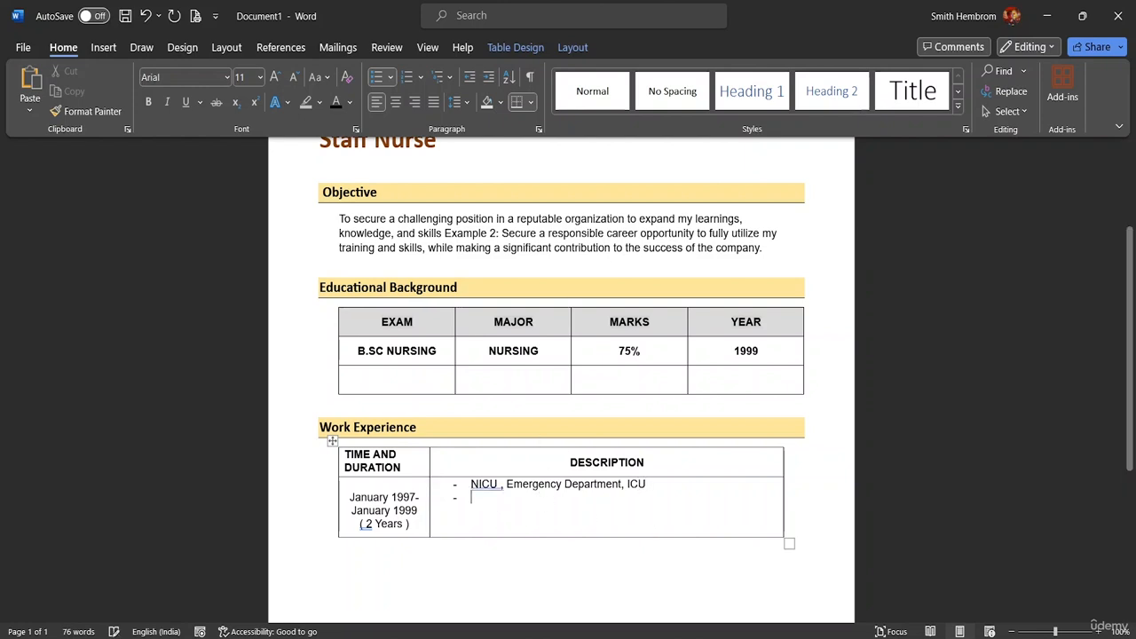
key(BackSpace)
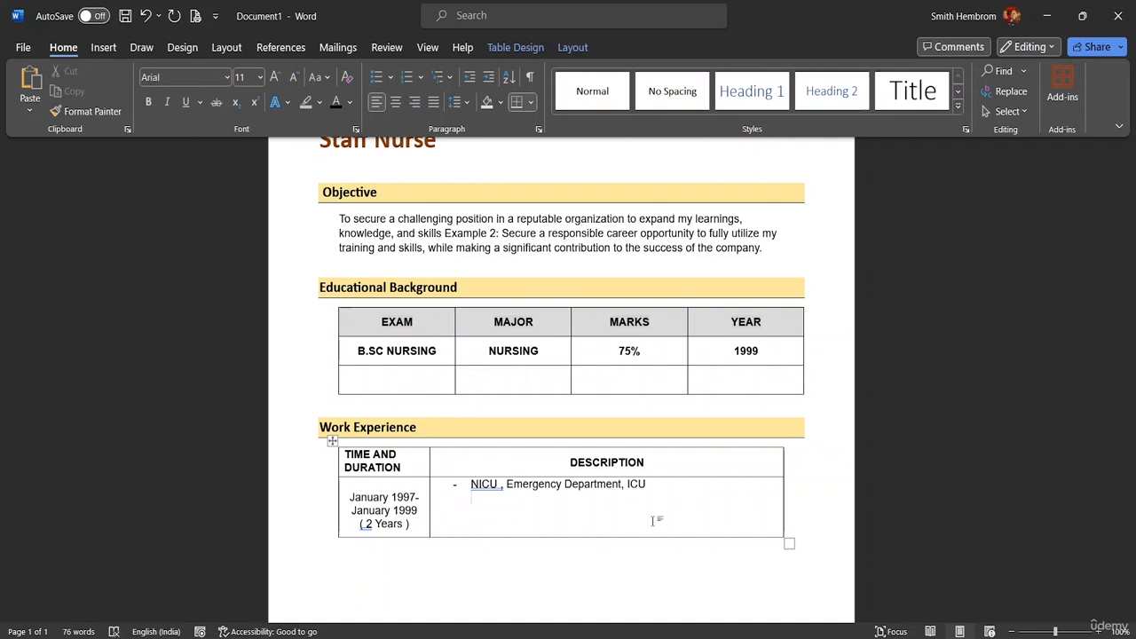
text(Job Res)
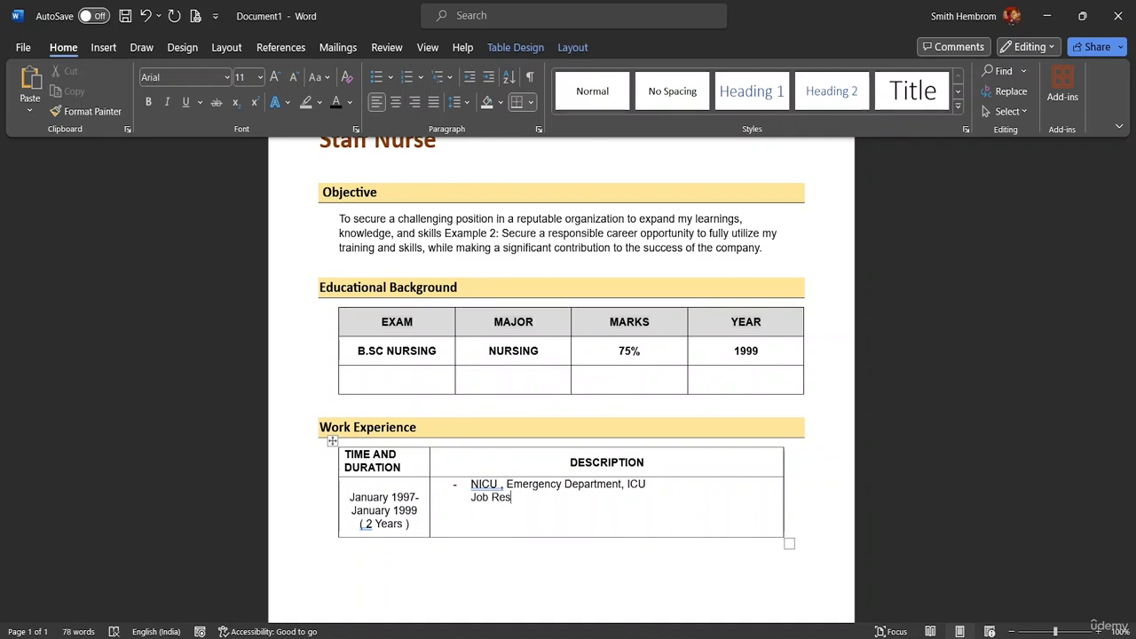
text(pon)
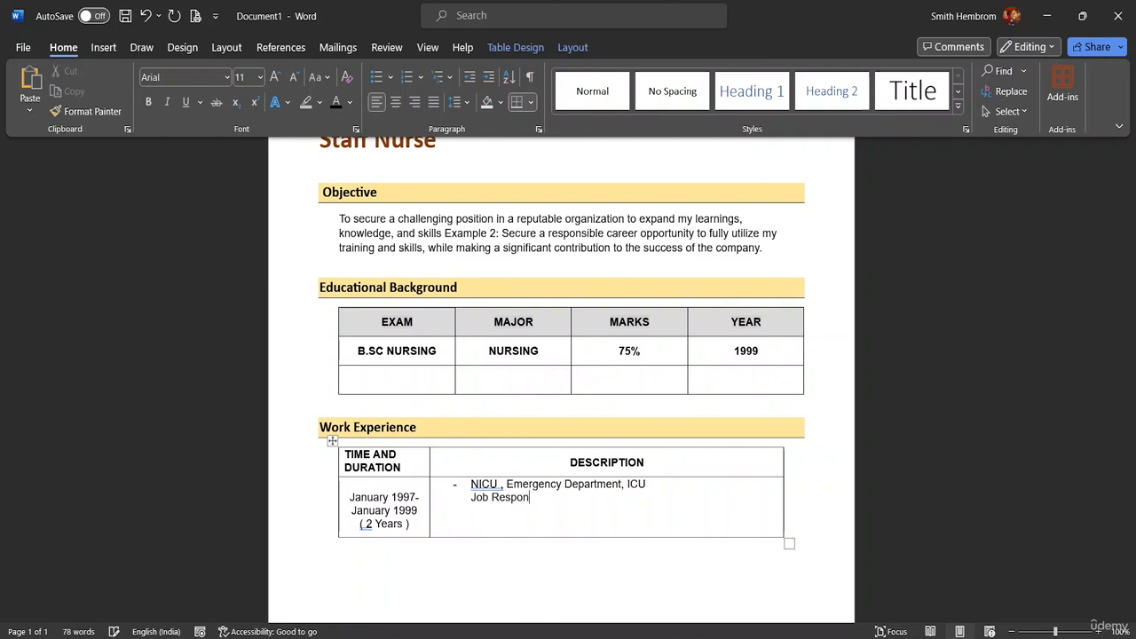
text(sibilities)
click(652, 484)
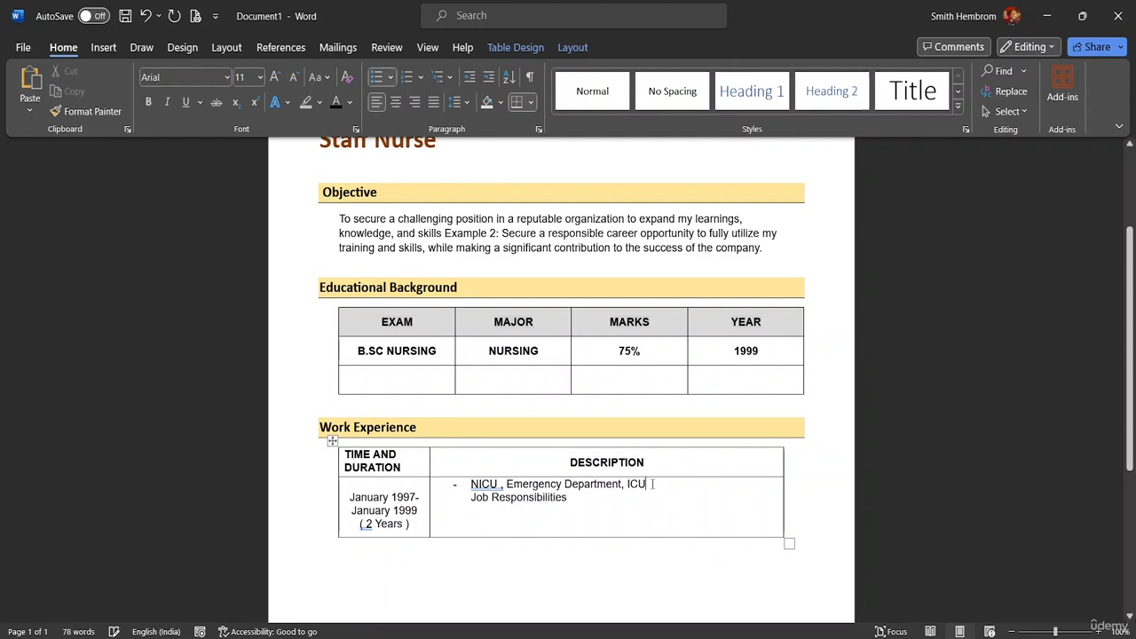
key(Return)
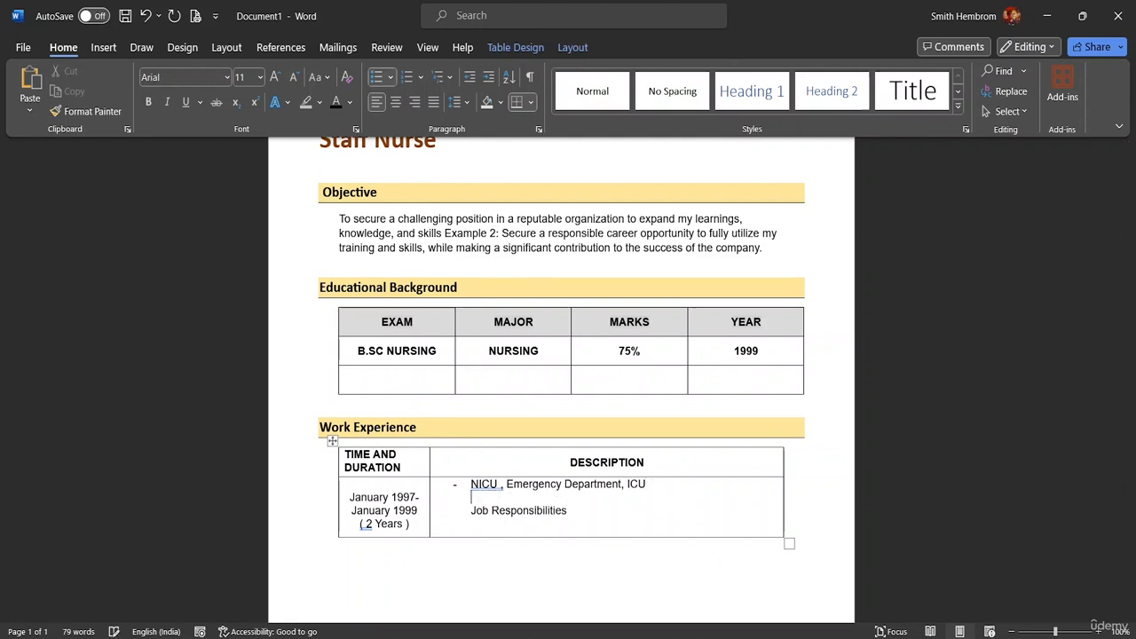
key(BackSpace)
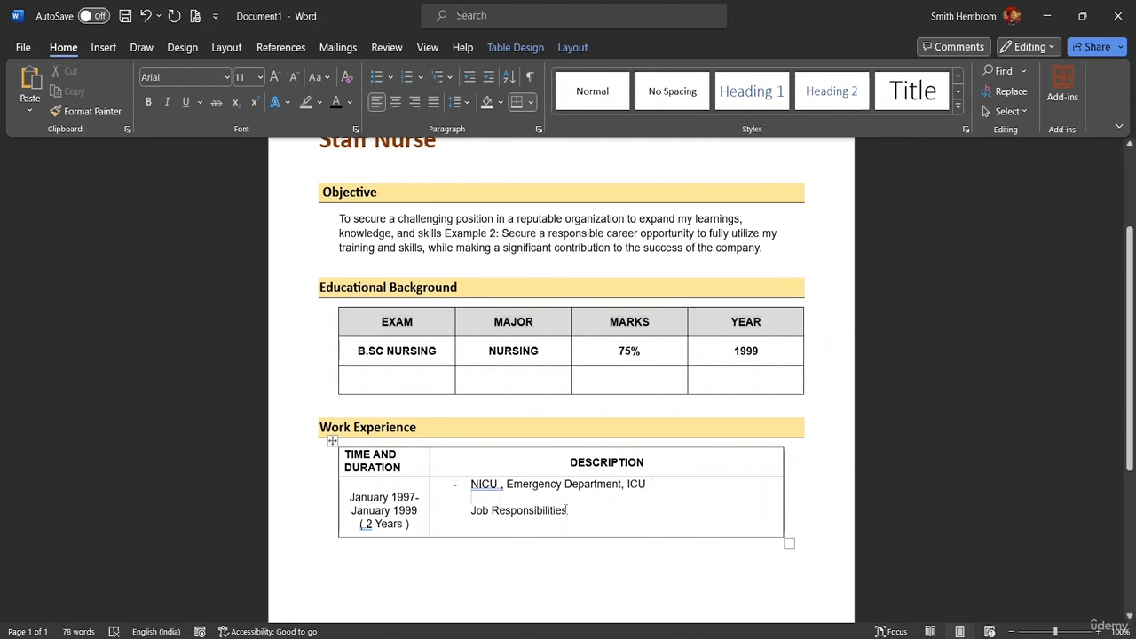
Make the "Job Responsibilities" line bold
drag(568, 511, 472, 510)
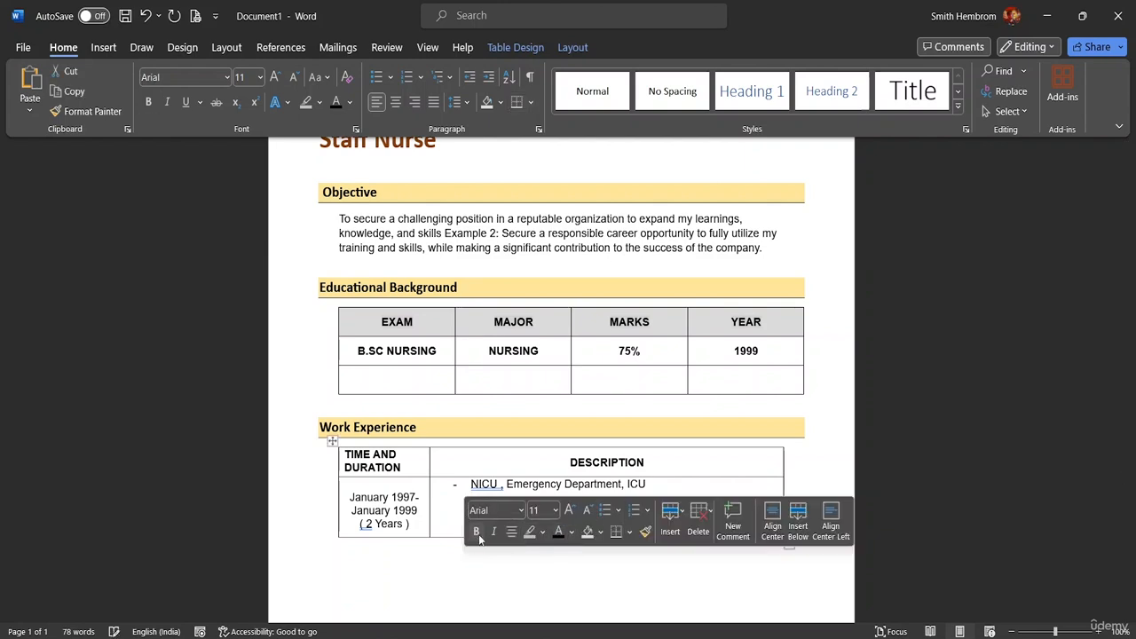
click(699, 519)
key(Escape)
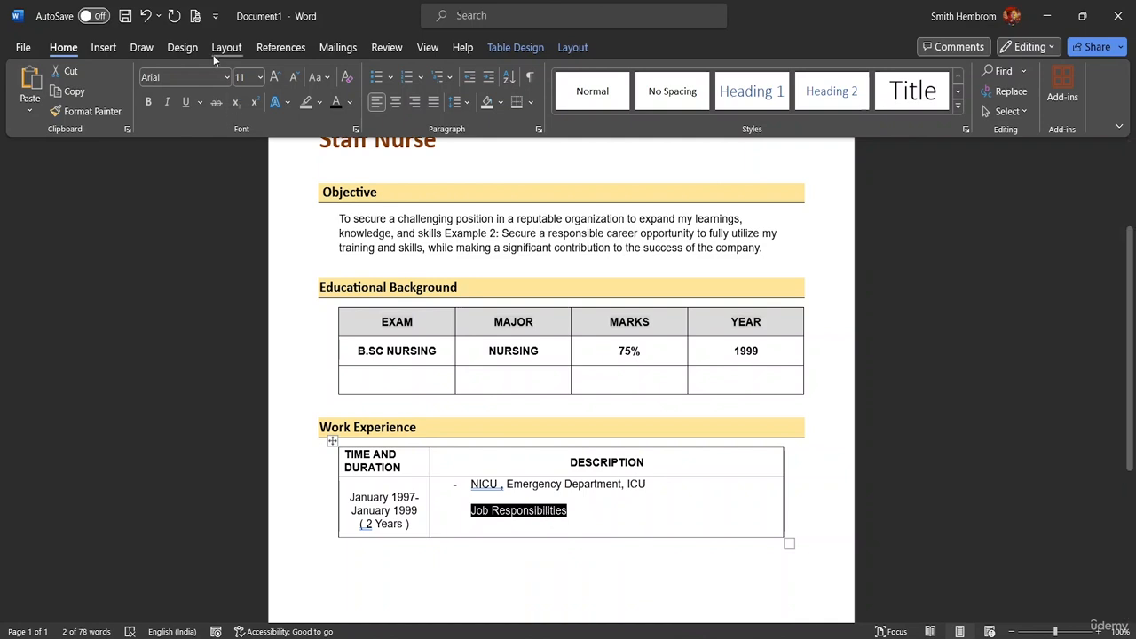
click(148, 102)
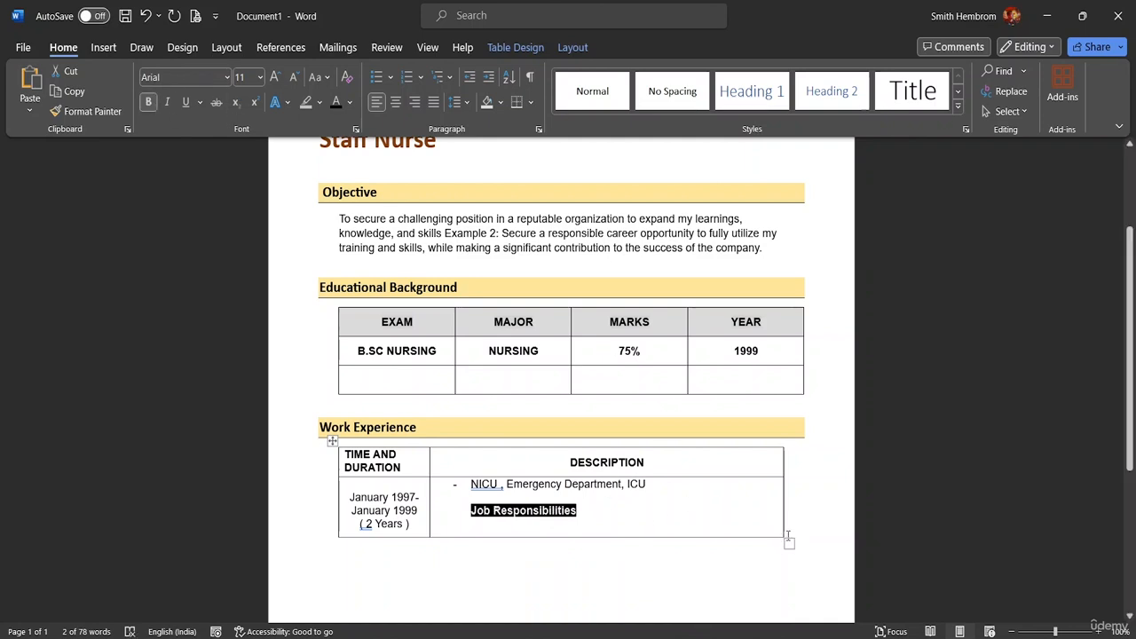
Make the January 1997-January 1999 row taller and start a solid round bullet list under "Job Responsibilities"
drag(789, 542, 768, 619)
key(Return)
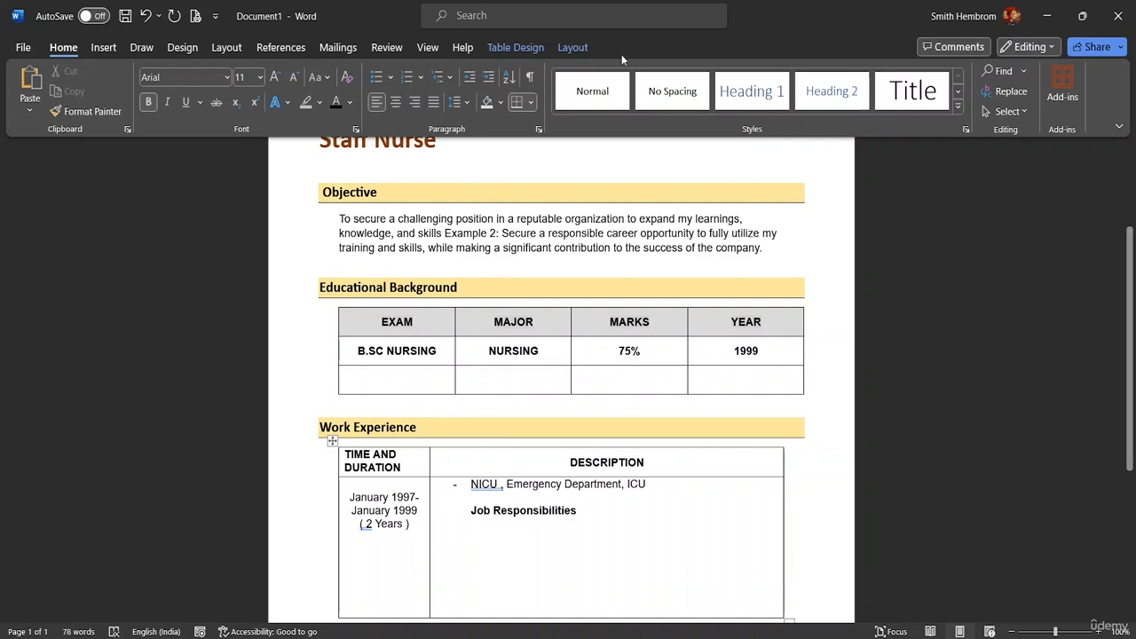
click(376, 78)
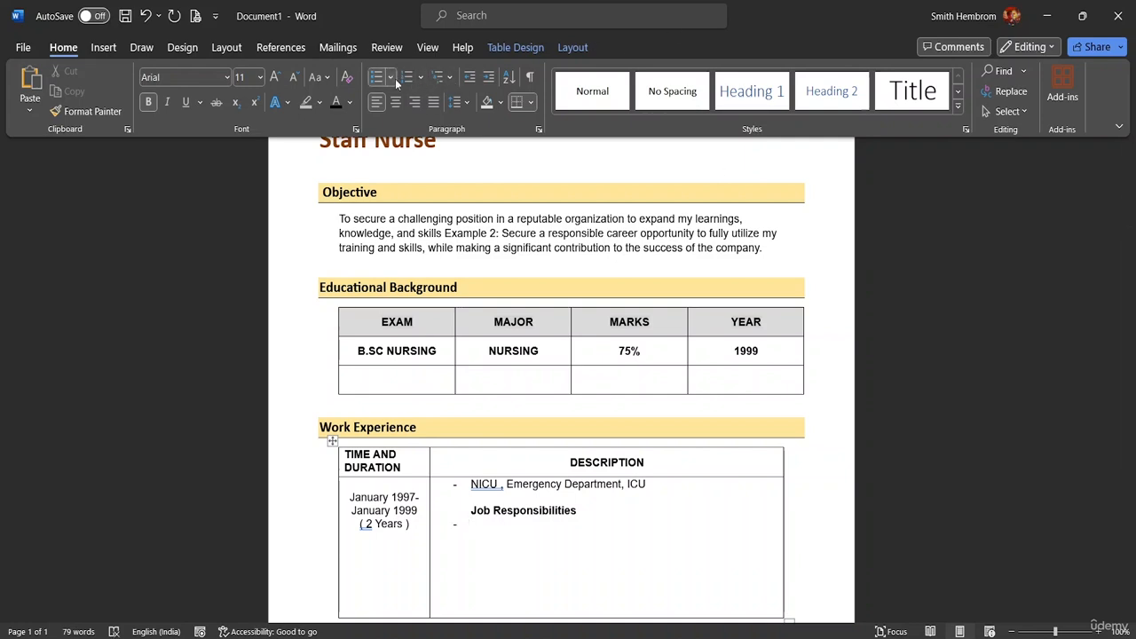
click(390, 77)
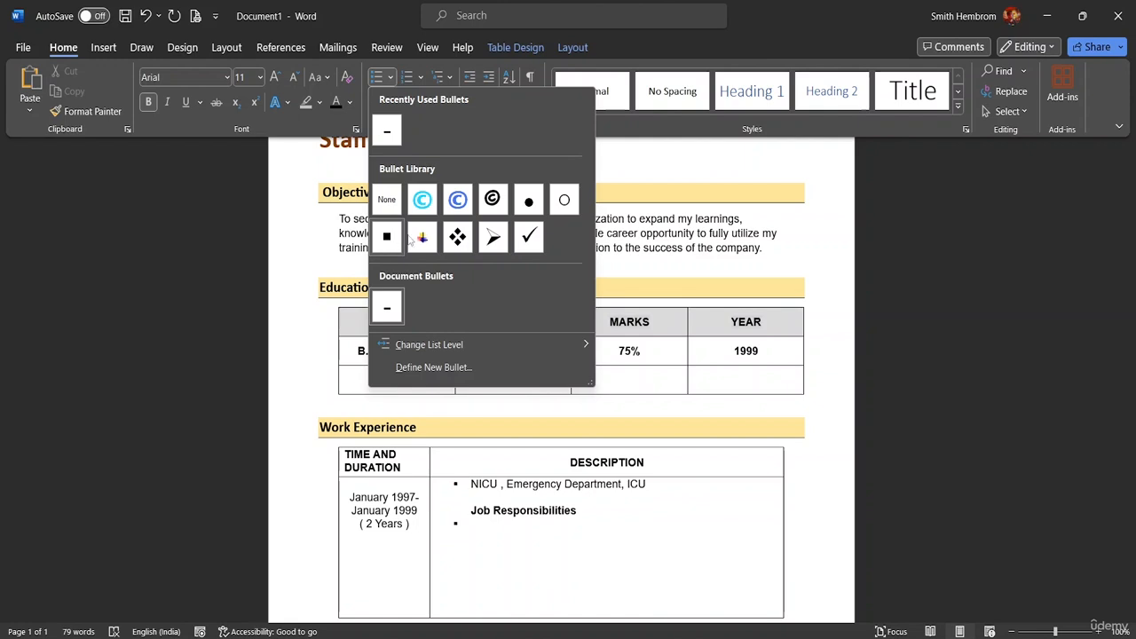
click(533, 202)
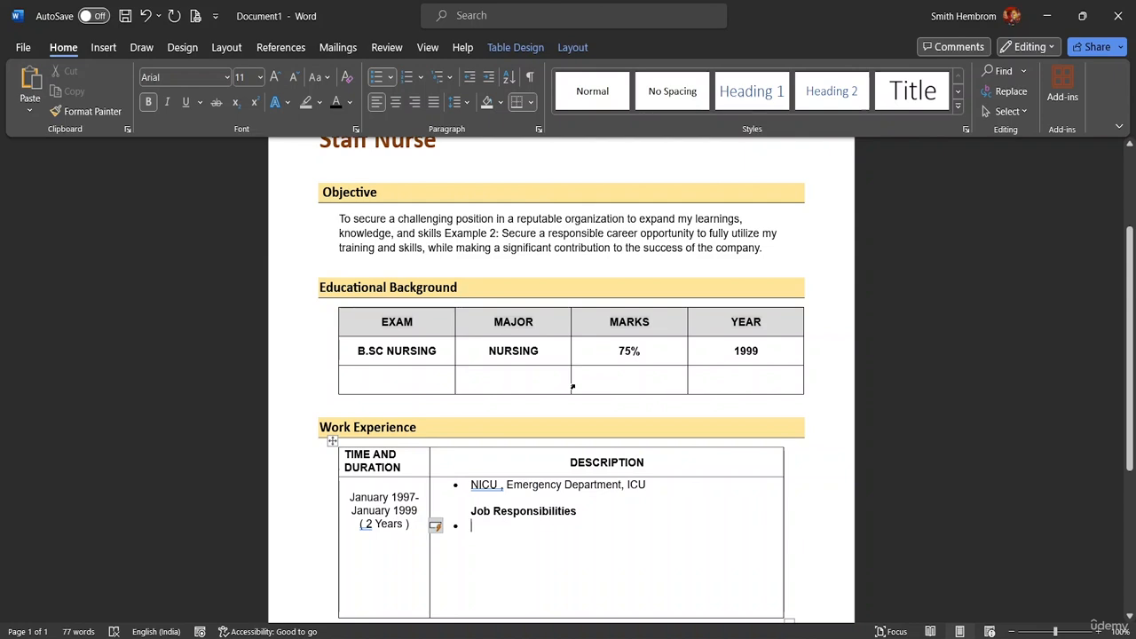
Enter "Medicine Administration" as the first job responsibility and start another bullet below it
text(M)
key(BackSpace)
text(Me)
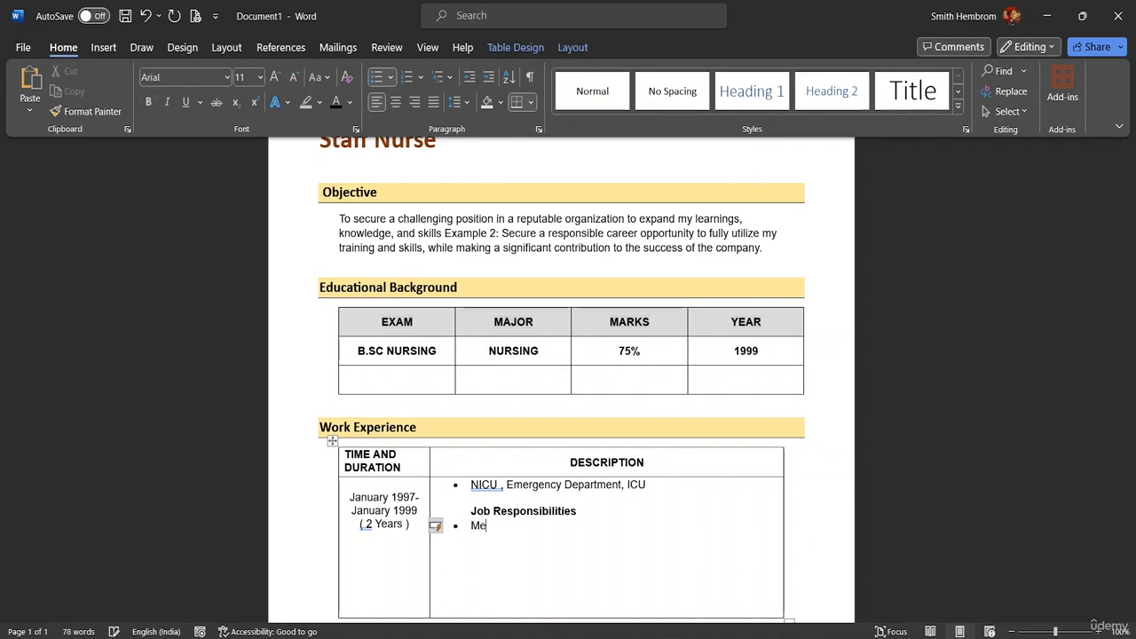
text(dicina)
text( Administra)
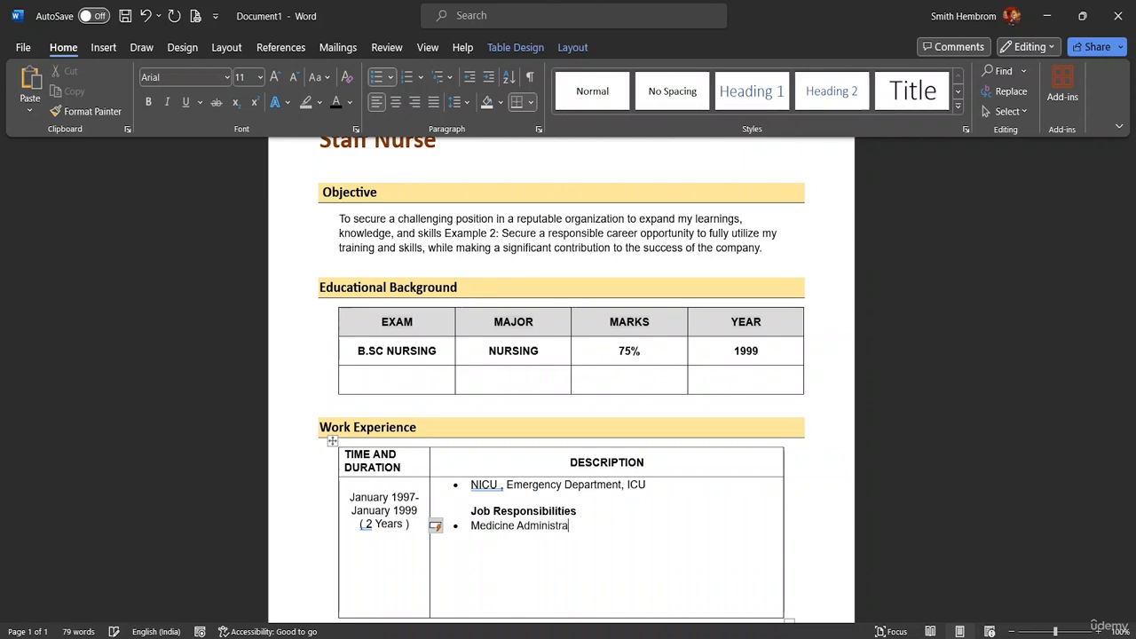
text(tion)
key(Return)
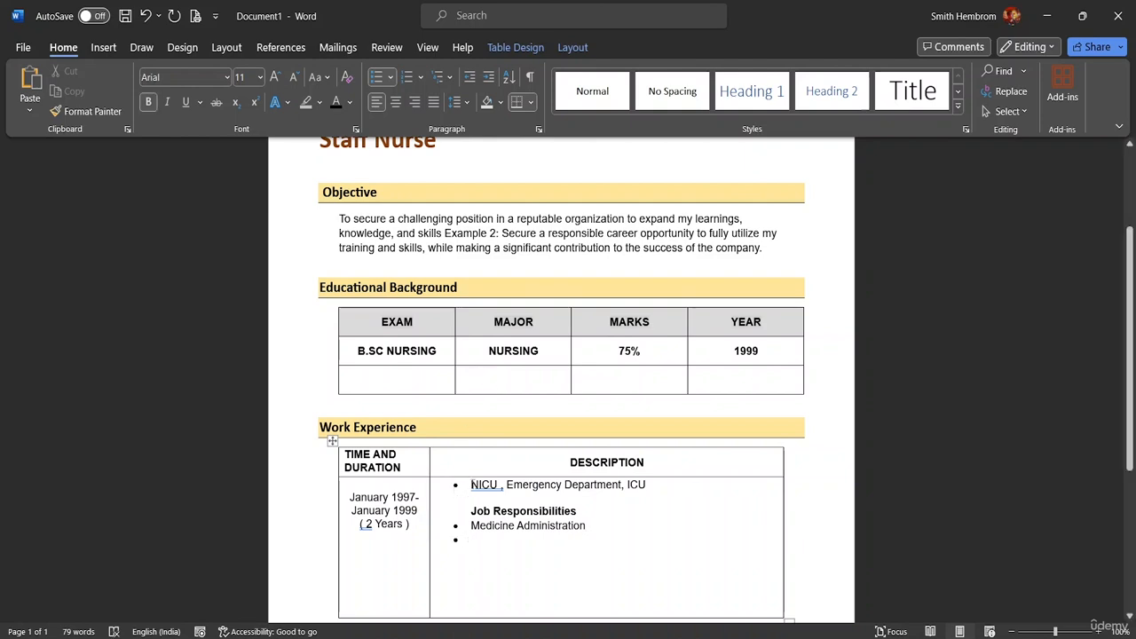
Remove the bullet from the "NICU , Emergency Department, ICU" line and format its text as bold at size 14
click(466, 485)
key(BackSpace)
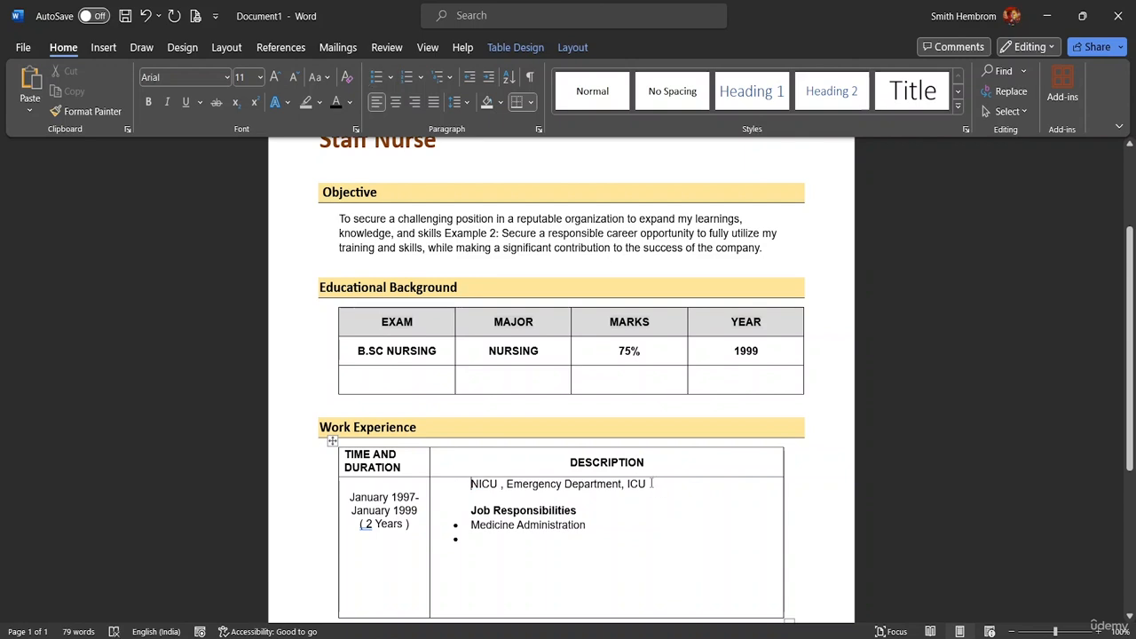
drag(651, 484, 469, 484)
click(629, 508)
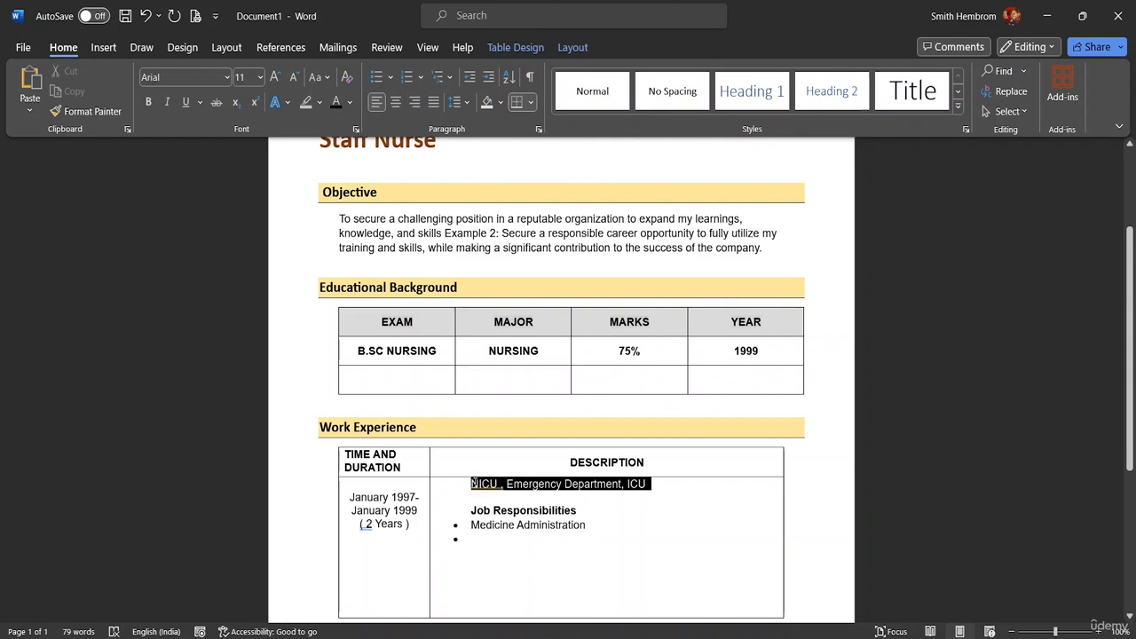
click(259, 77)
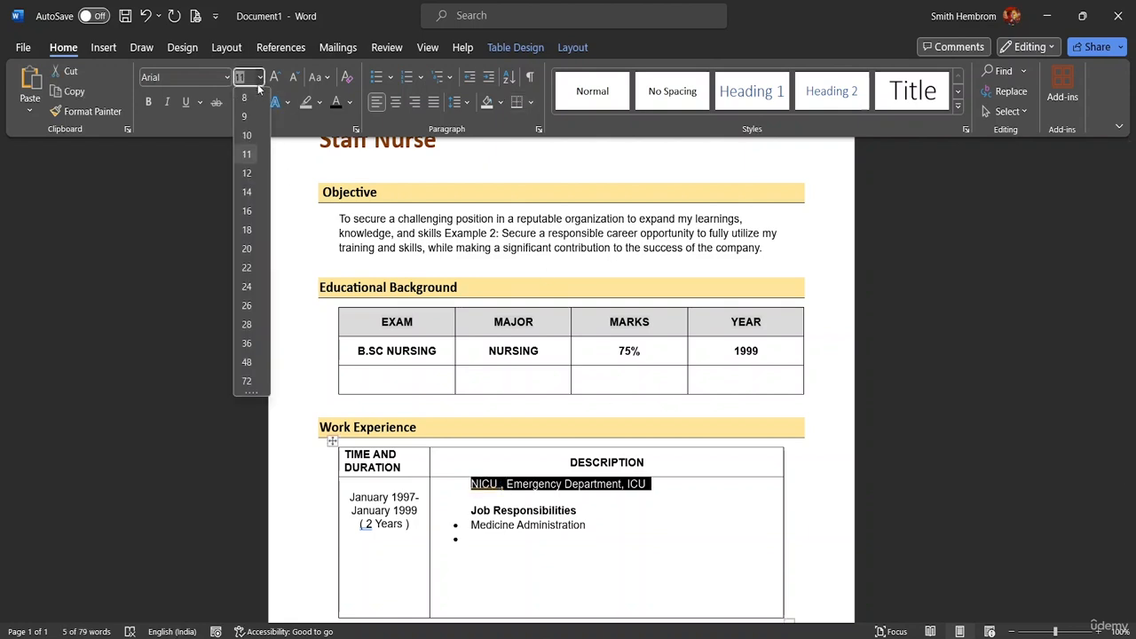
click(246, 192)
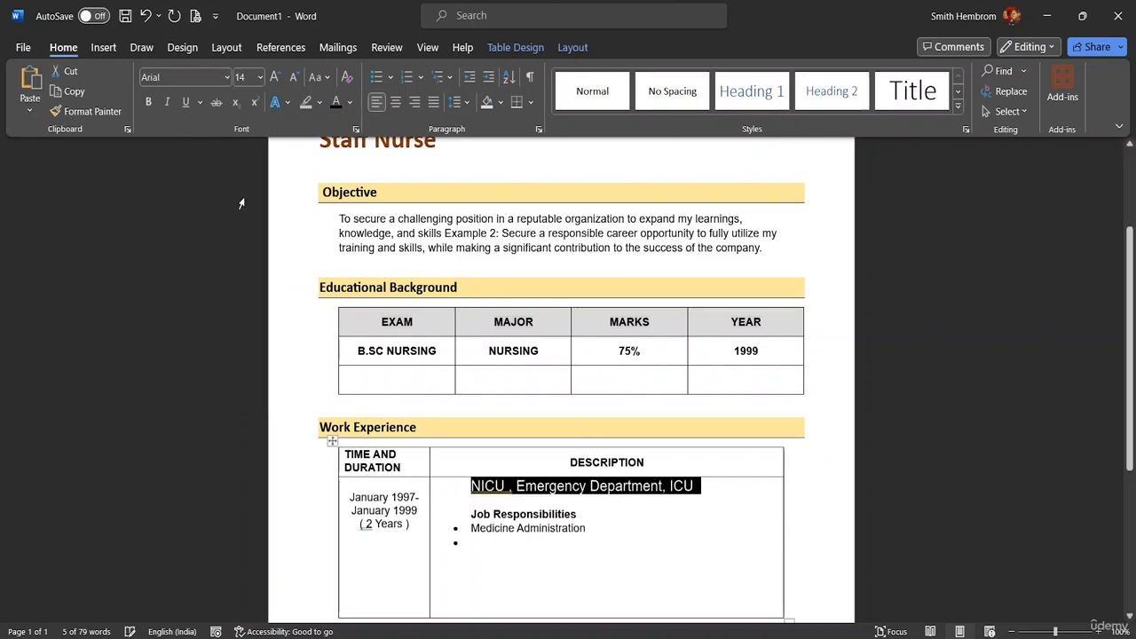
click(146, 103)
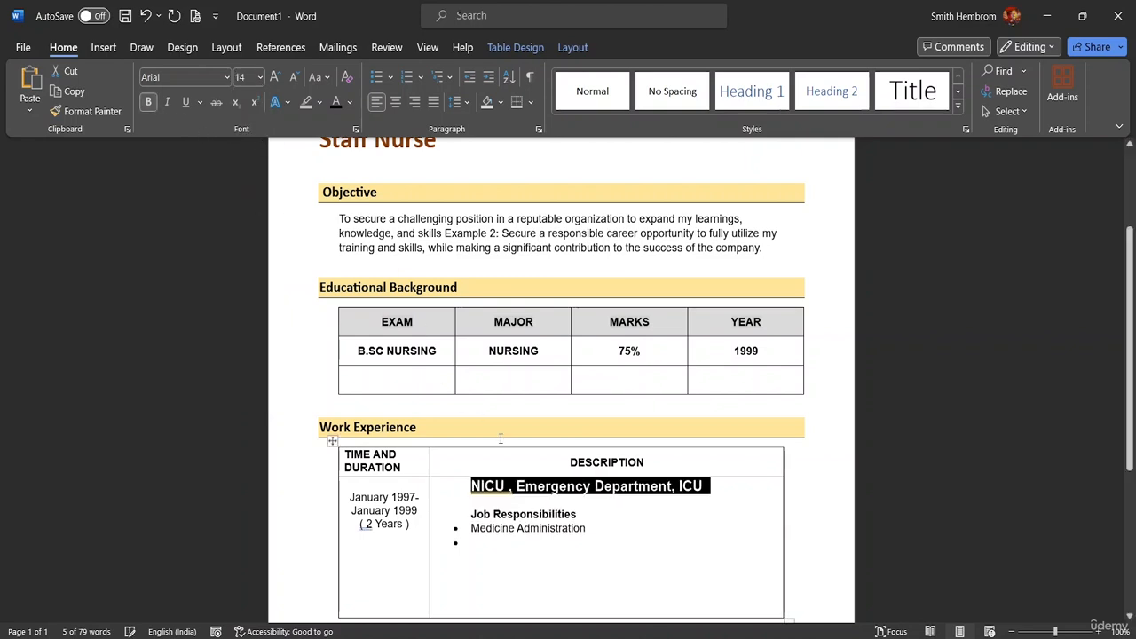
Enter "Emergency Care" in the empty bullet below "Medicine Administration"
click(475, 544)
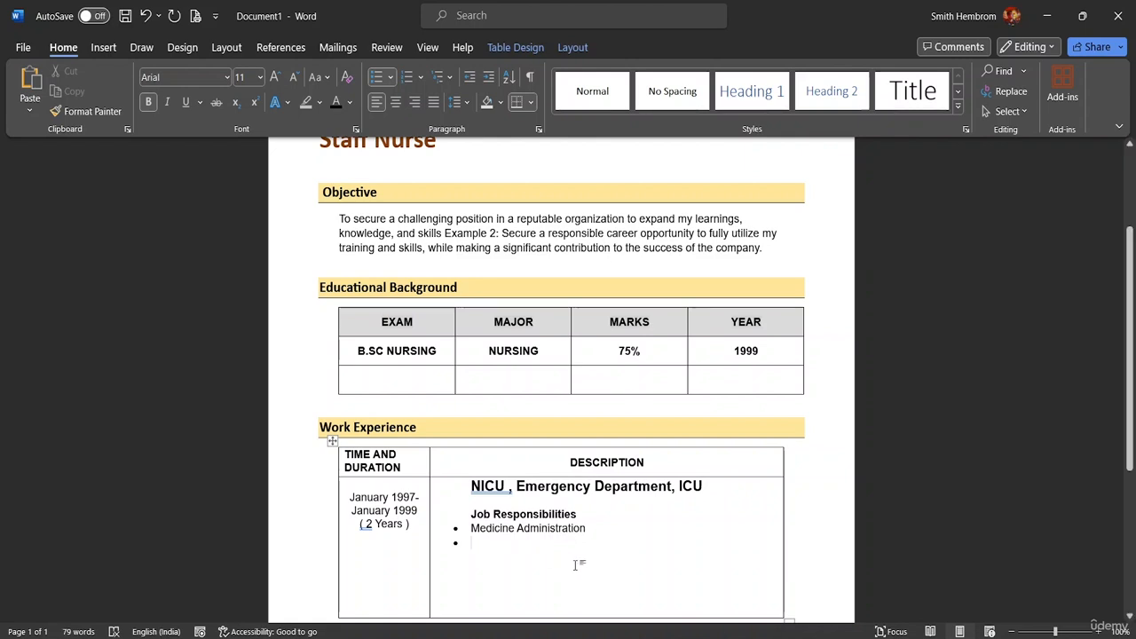
text(E)
key(BackSpace)
text(Eme)
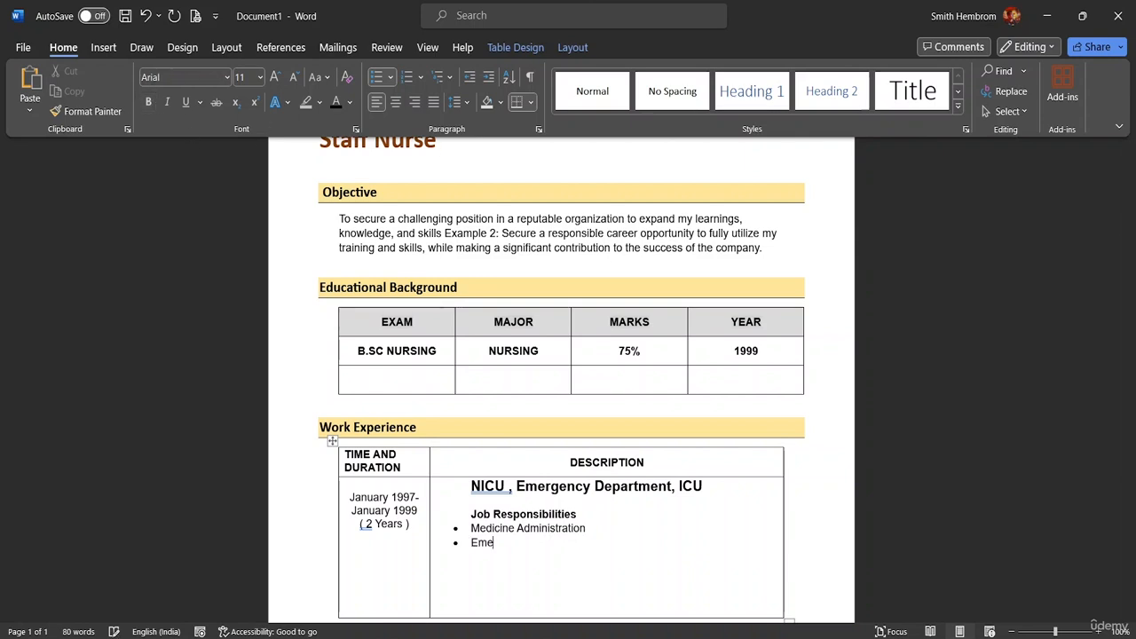
text(rgenc)
text(y Care)
Reduce the height of the January 1997-January 1999 row so it ends just below the "Emergency Care" bullet
scroll(524, 457, down, 3)
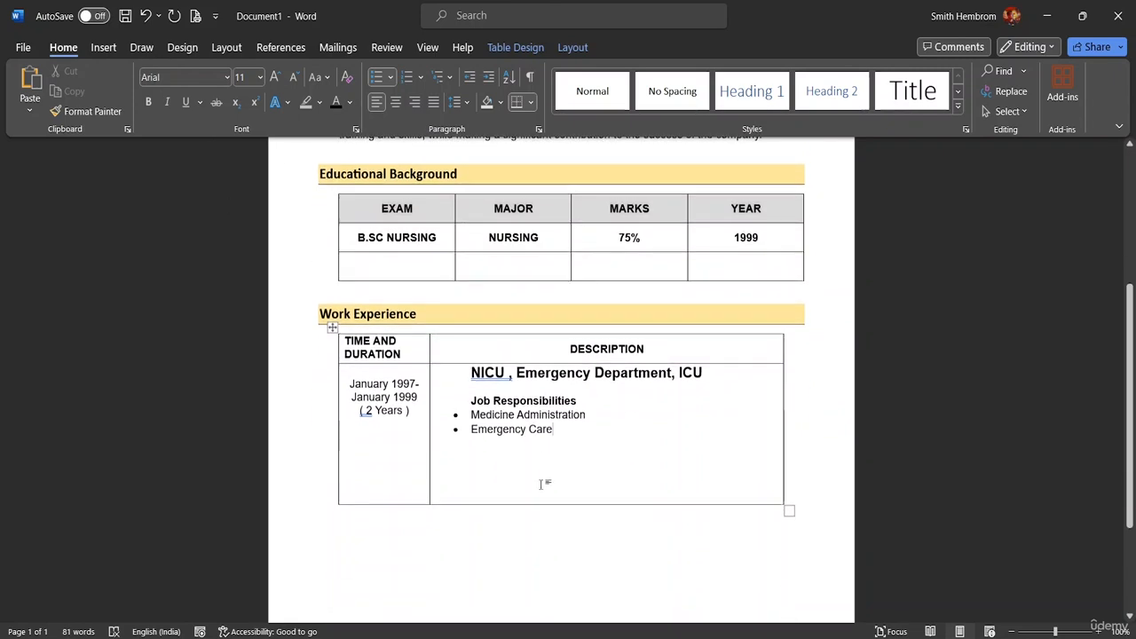
scroll(524, 439, down, 4)
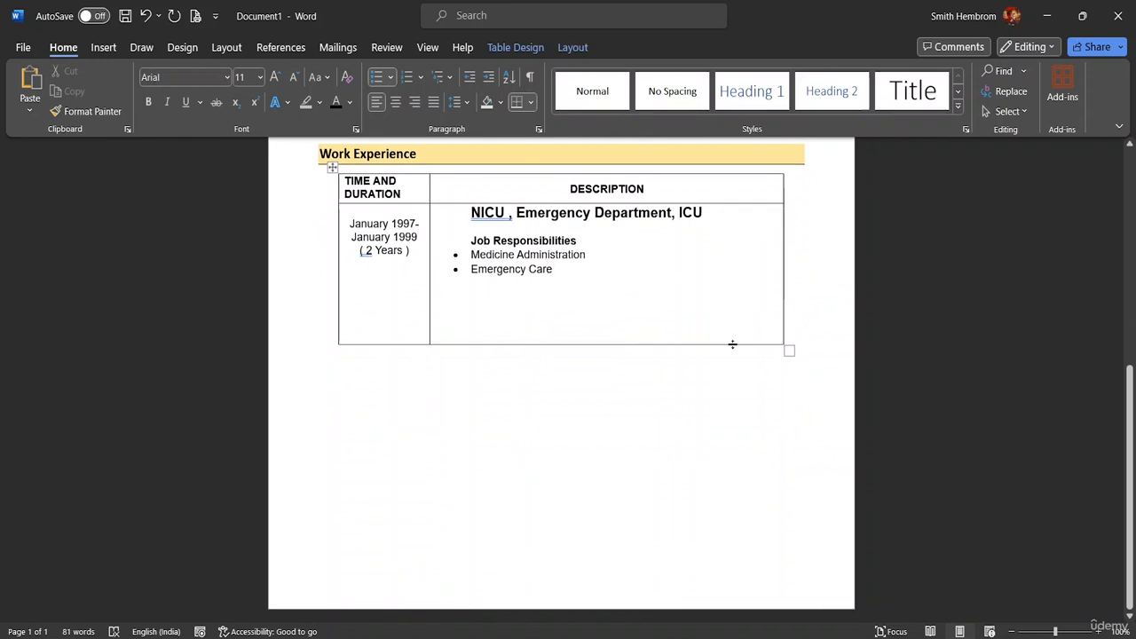
drag(732, 344, 728, 292)
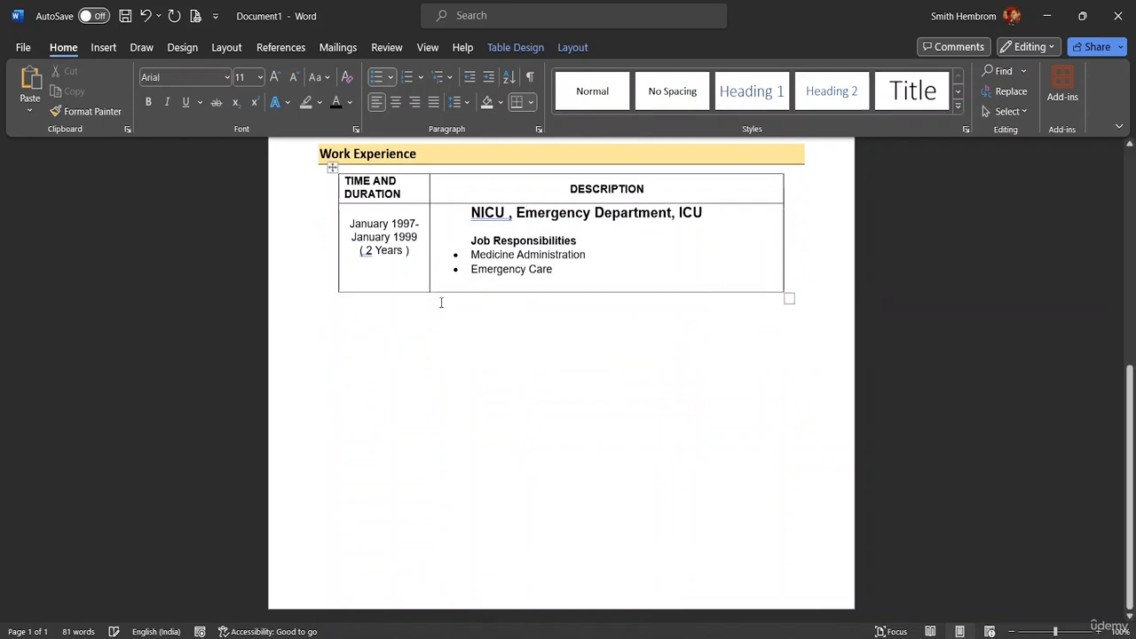
Copy the "Work Experience" section heading
scroll(477, 235, up, 3)
scroll(476, 235, up, 7)
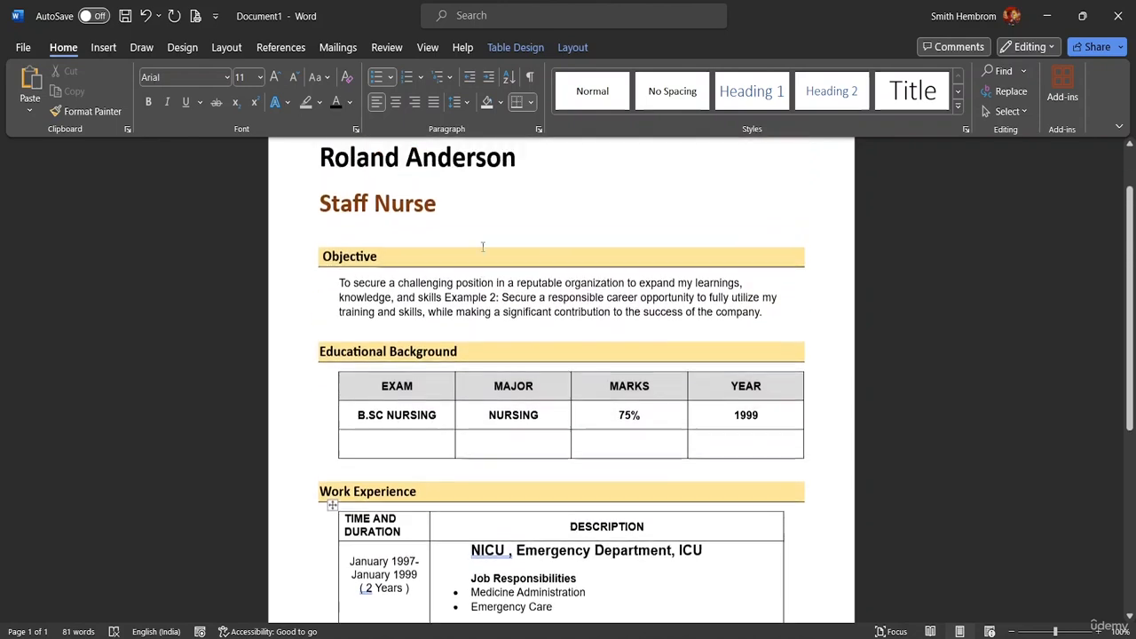
scroll(482, 279, down, 6)
scroll(431, 403, down, 4)
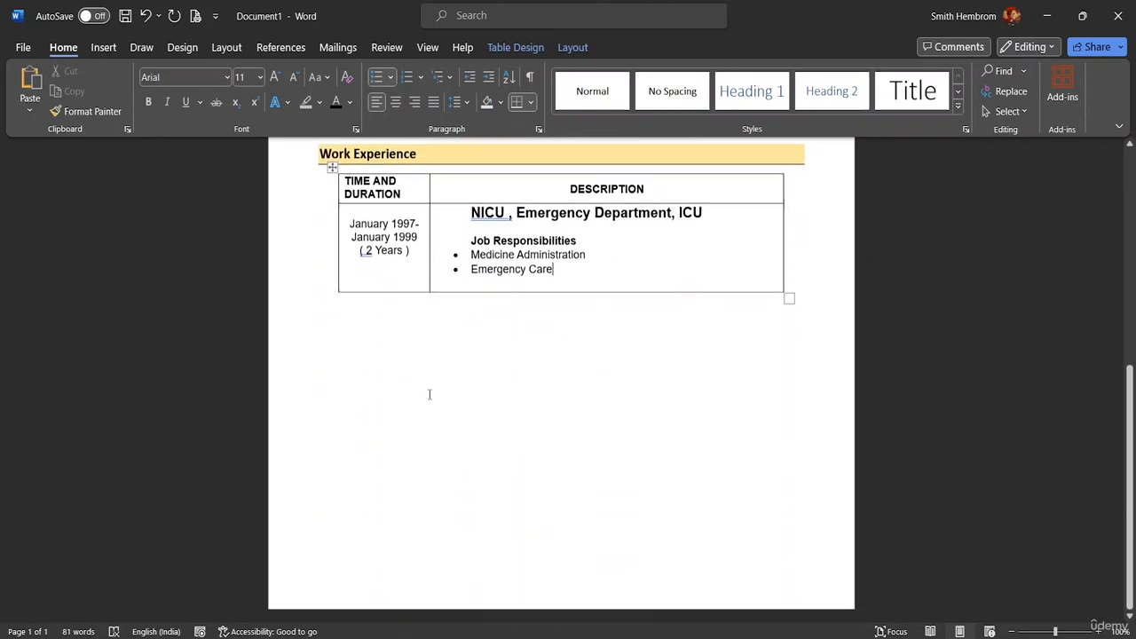
drag(427, 156, 324, 157)
key(ctrl+c)
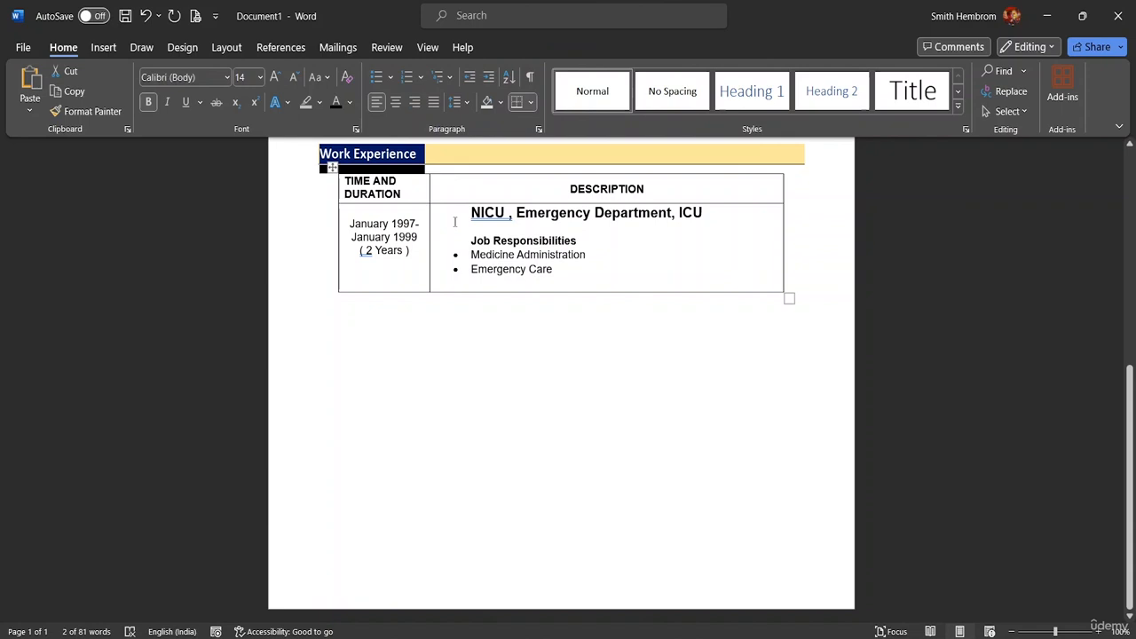
click(338, 321)
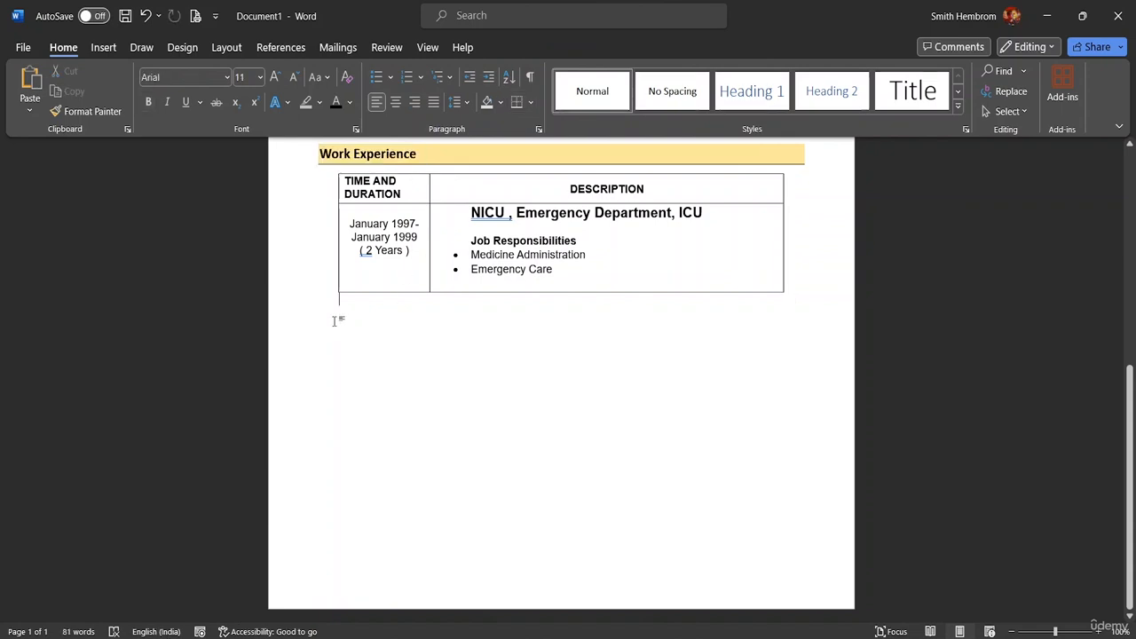
key(ctrl+v)
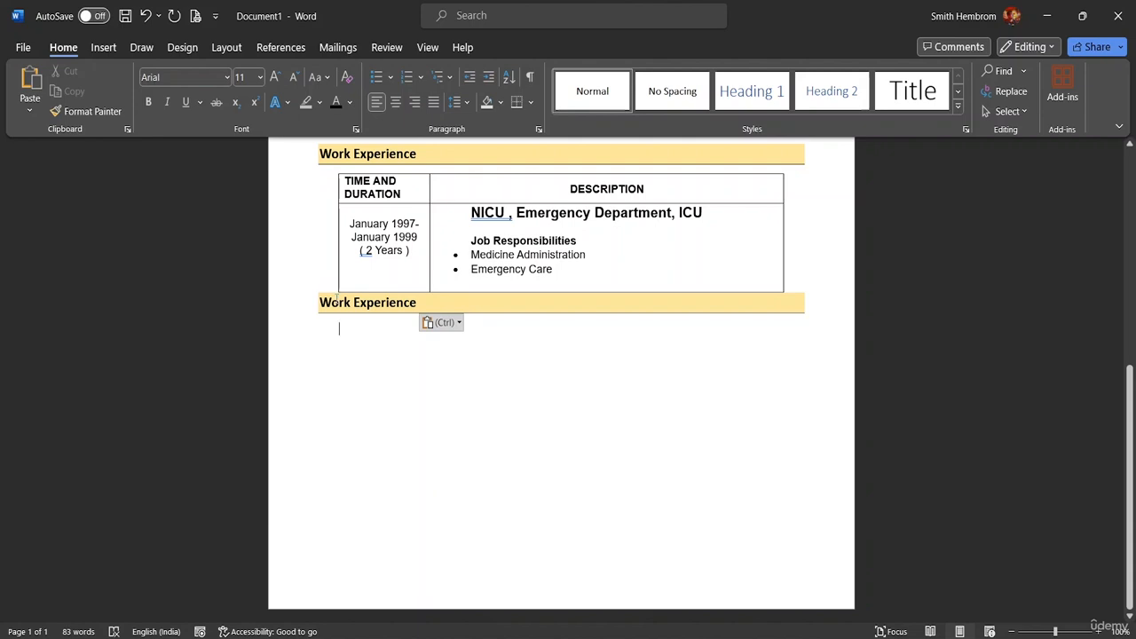
click(330, 263)
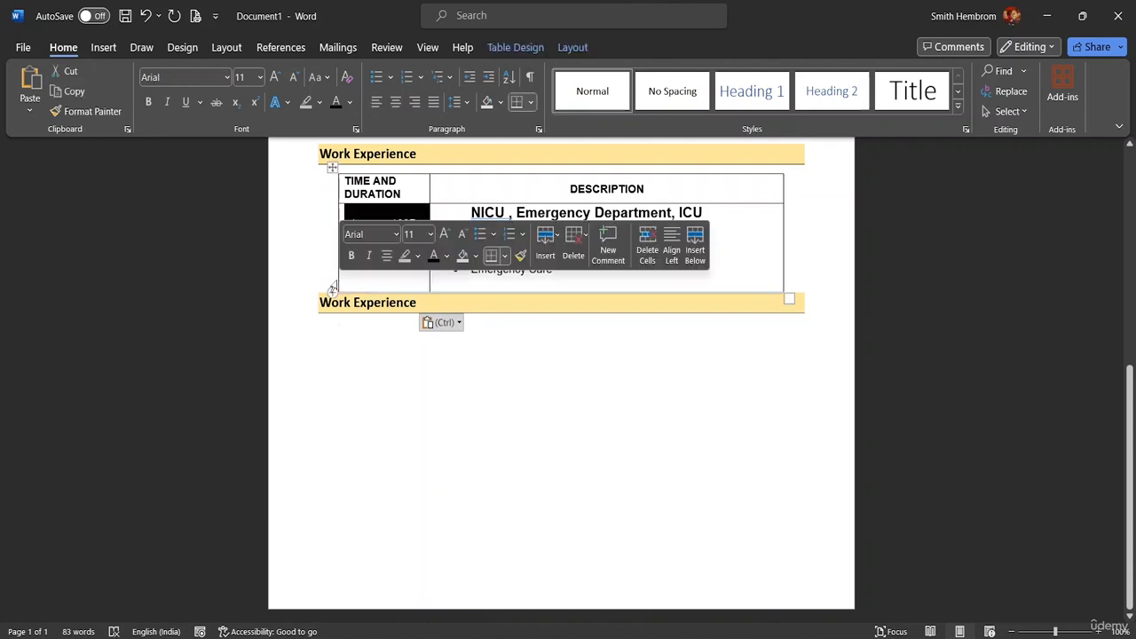
click(330, 197)
click(330, 240)
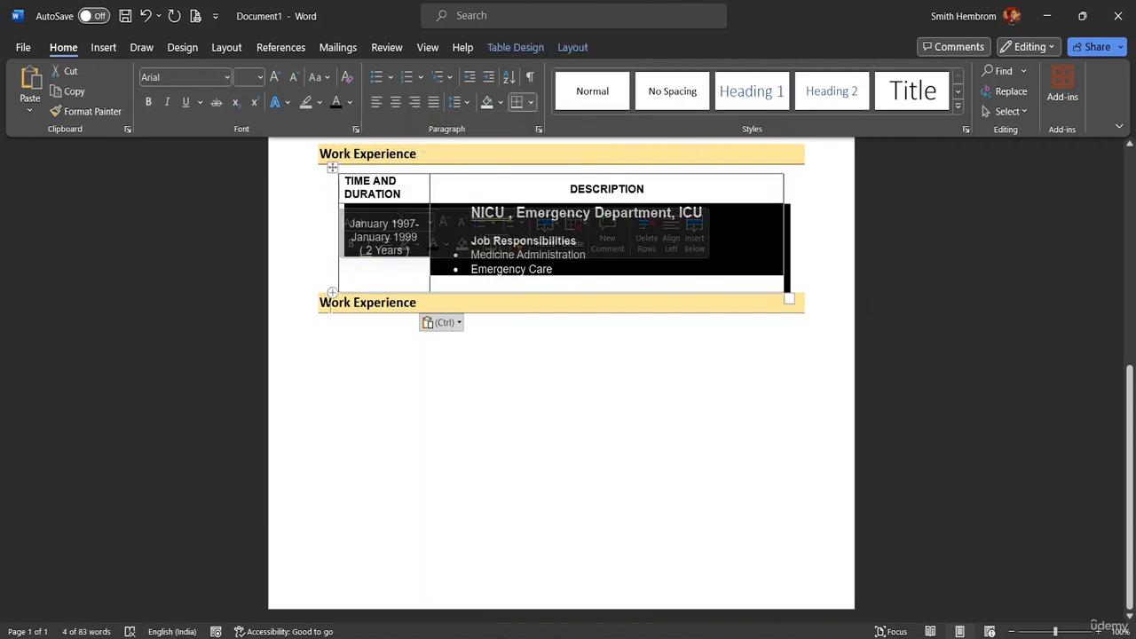
drag(330, 239, 330, 305)
click(330, 305)
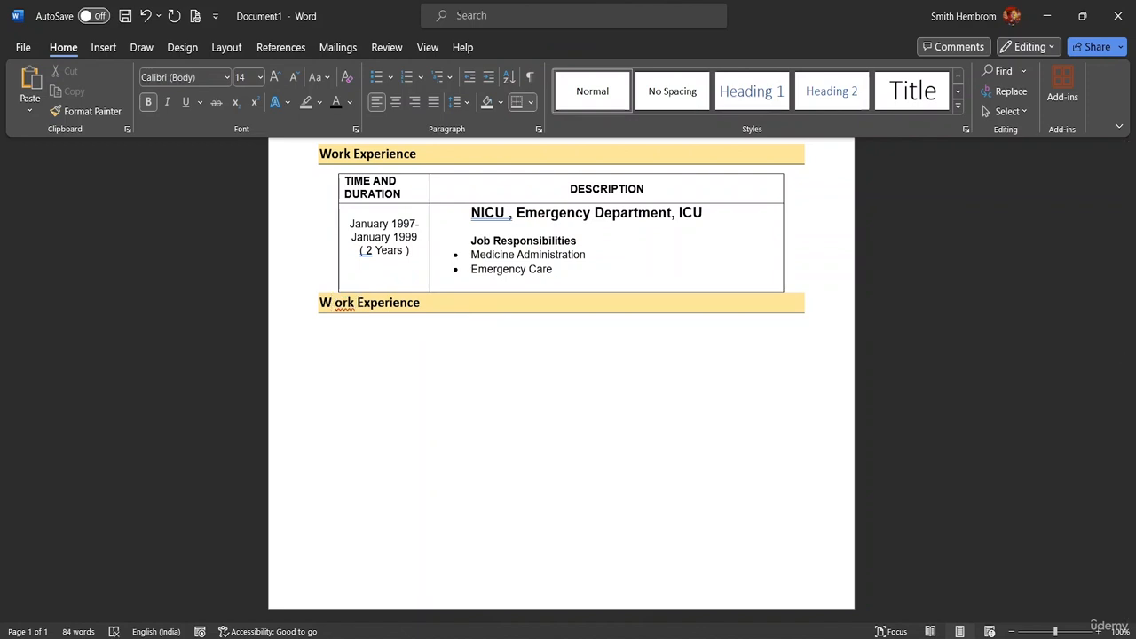
key(BackSpace)
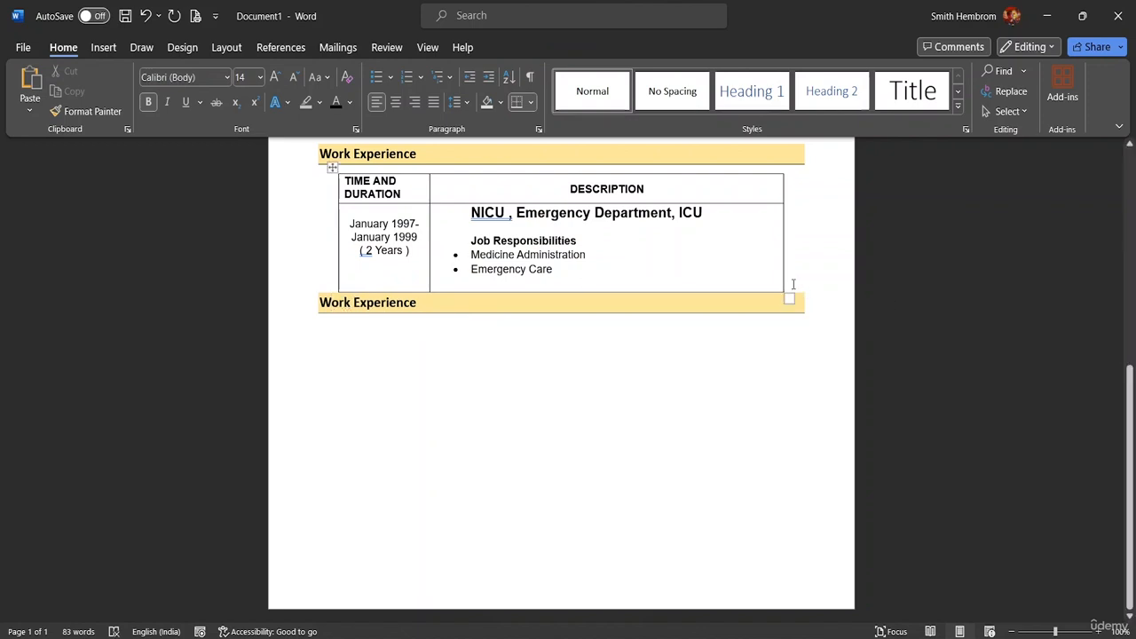
click(793, 284)
key(ctrl+z)
key(ctrl+z)
key(ctrl+z)
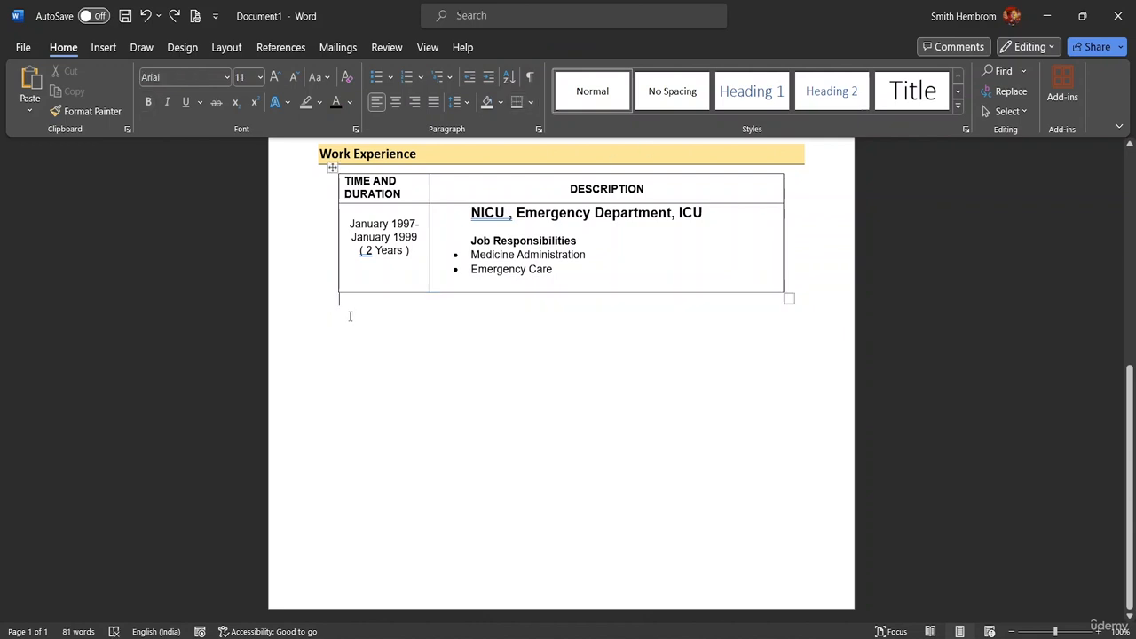
Paste the copied heading one blank line below the Work Experience table and delete its text, keeping the shaded bar
key(Return)
key(ctrl+v)
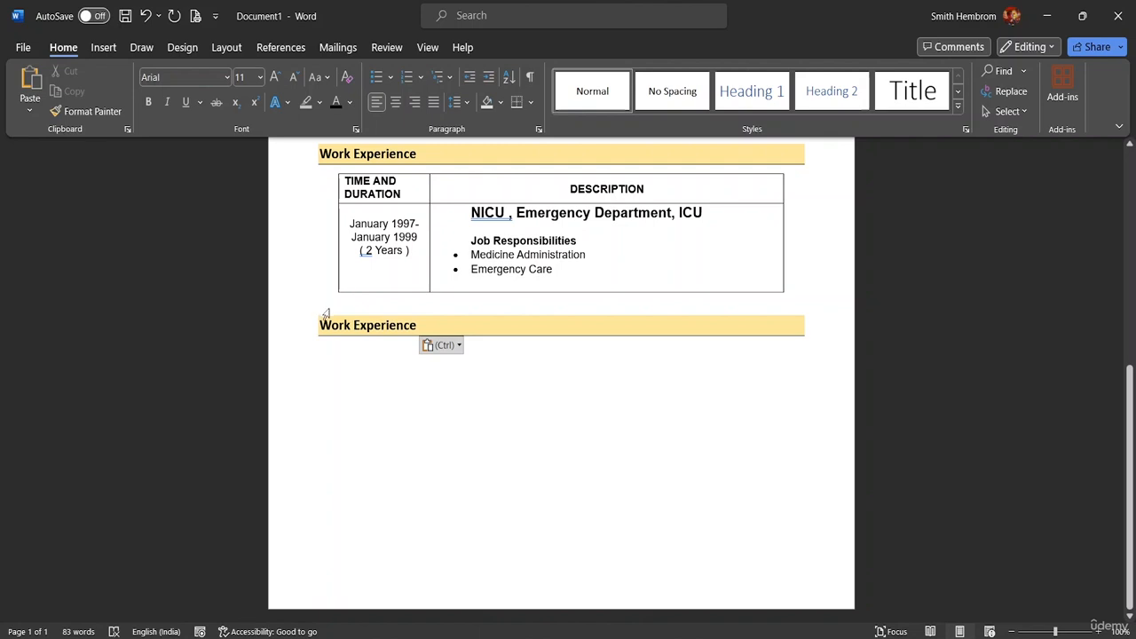
drag(417, 324, 428, 325)
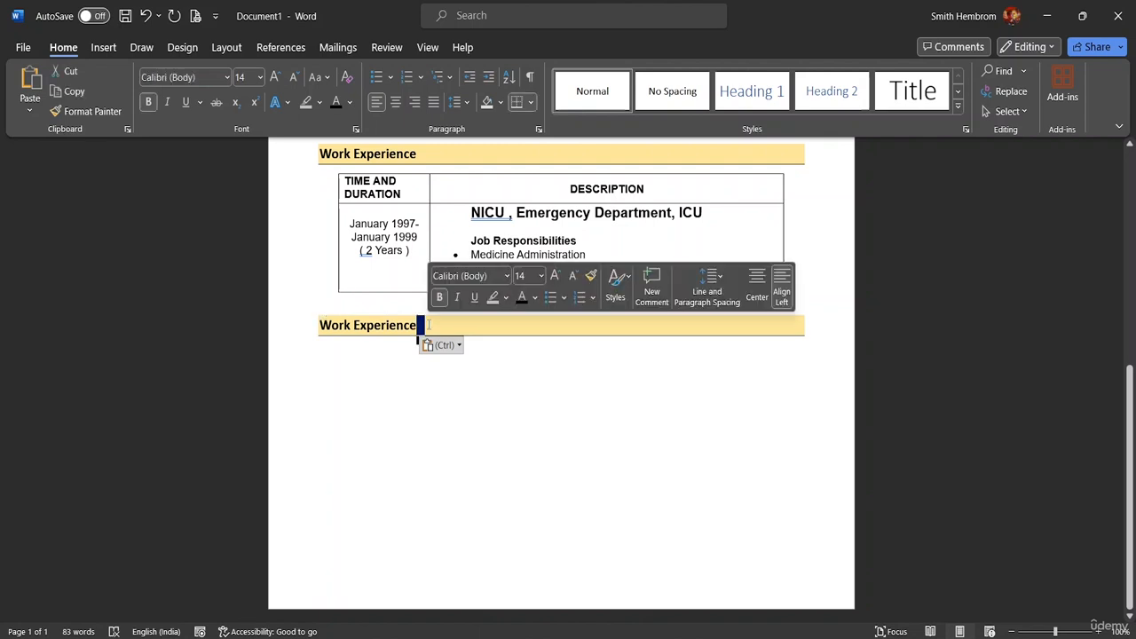
key(BackSpace)
key(BackSpace)
key(BackSpace)
key(BackSpace)
key(BackSpace)
key(BackSpace)
key(BackSpace)
key(BackSpace)
key(BackSpace)
key(BackSpace)
key(BackSpace)
key(BackSpace)
key(BackSpace)
key(BackSpace)
key(BackSpace)
key(BackSpace)
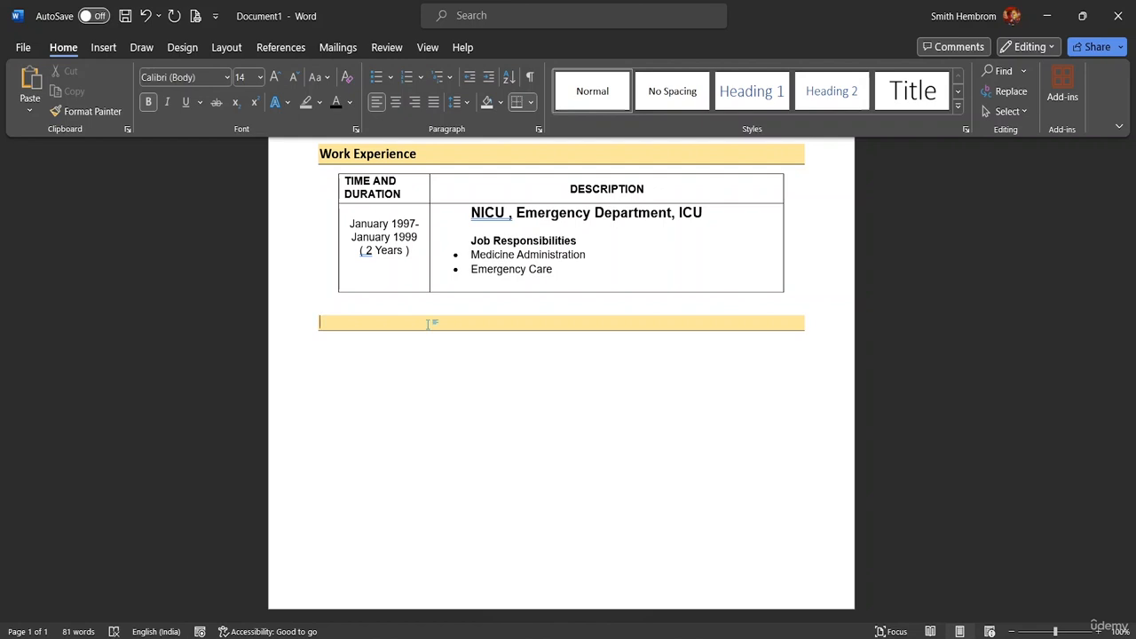
Enter "Personal Details" as the title in the empty shaded heading bar
text(Pre)
key(BackSpace)
key(BackSpace)
text(e)
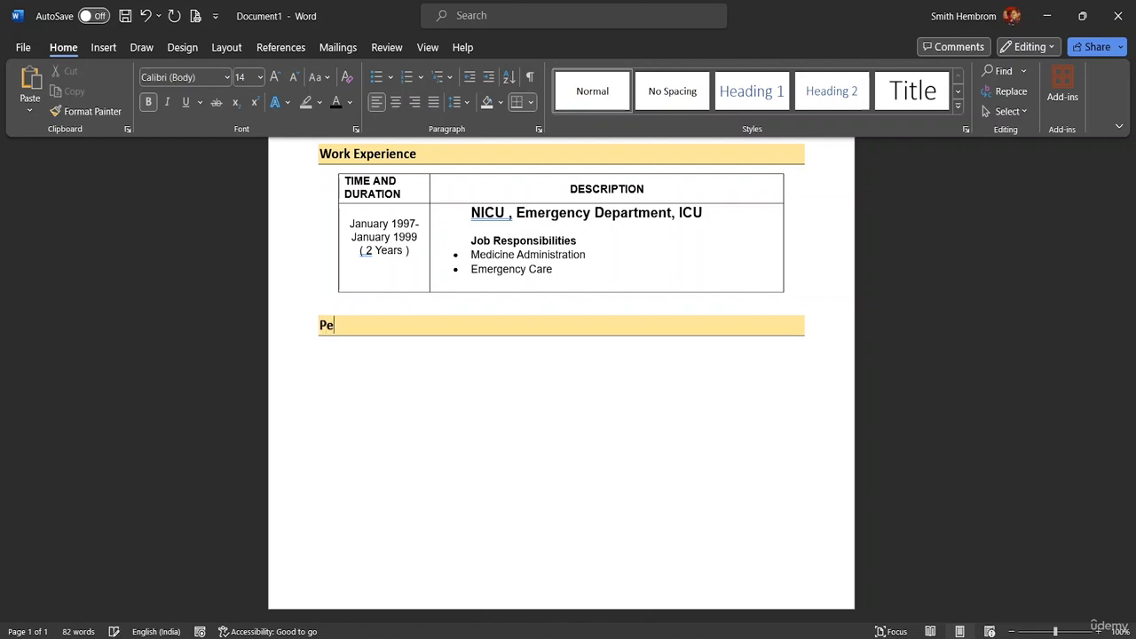
text(rsonal Details)
Add the label "Father's Name" followed by a colon on the line below the Personal Details heading
double_click(325, 369)
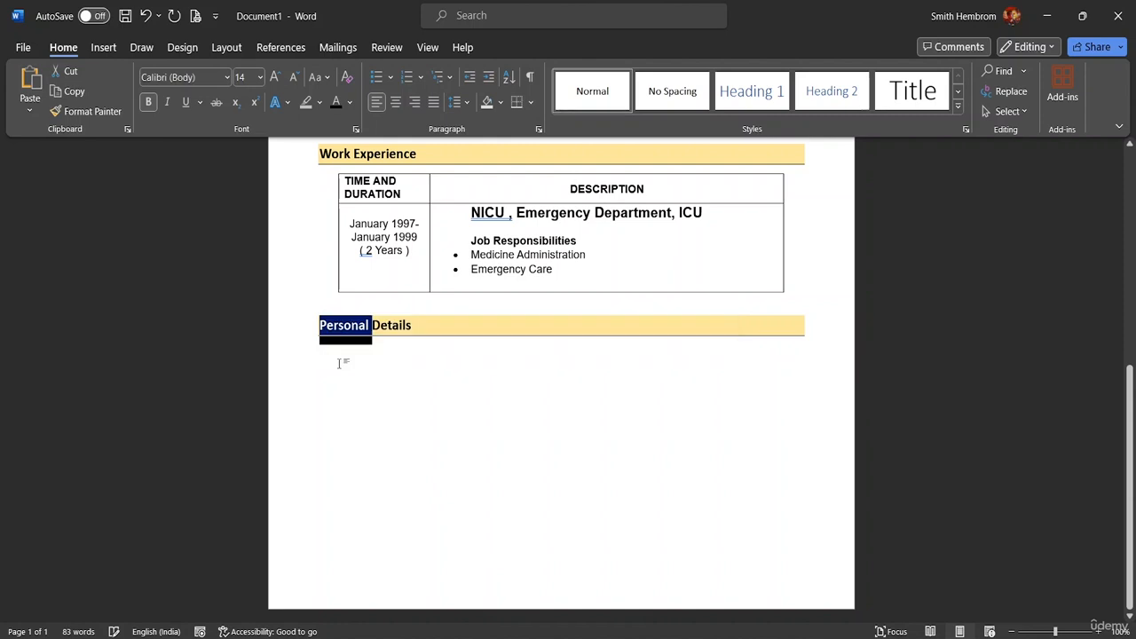
click(338, 363)
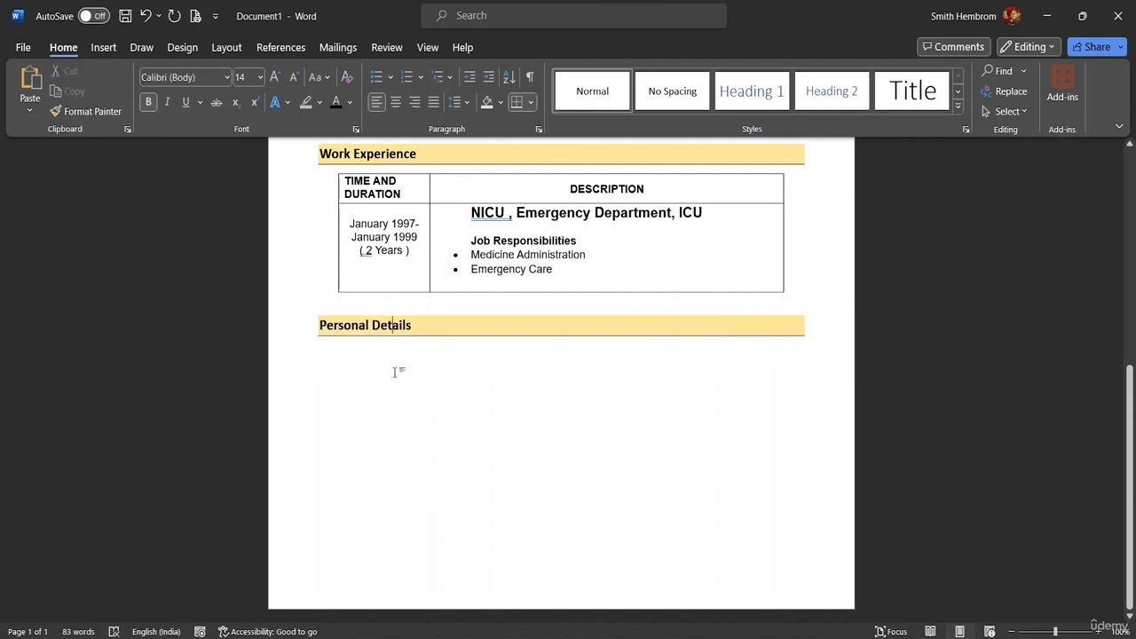
double_click(394, 372)
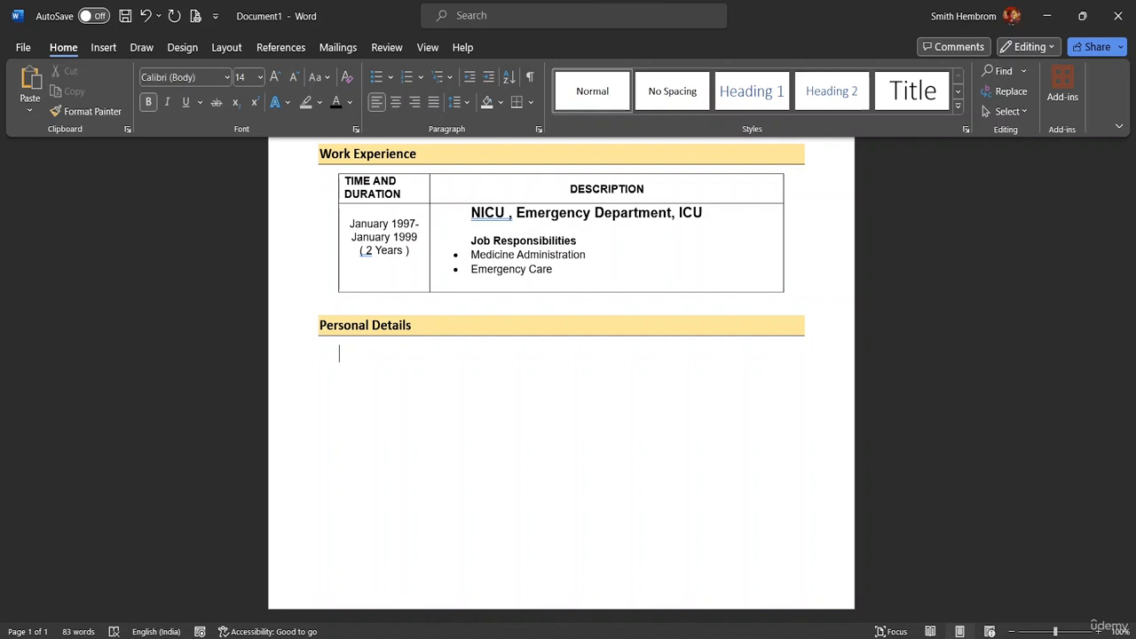
text(A)
key(BackSpace)
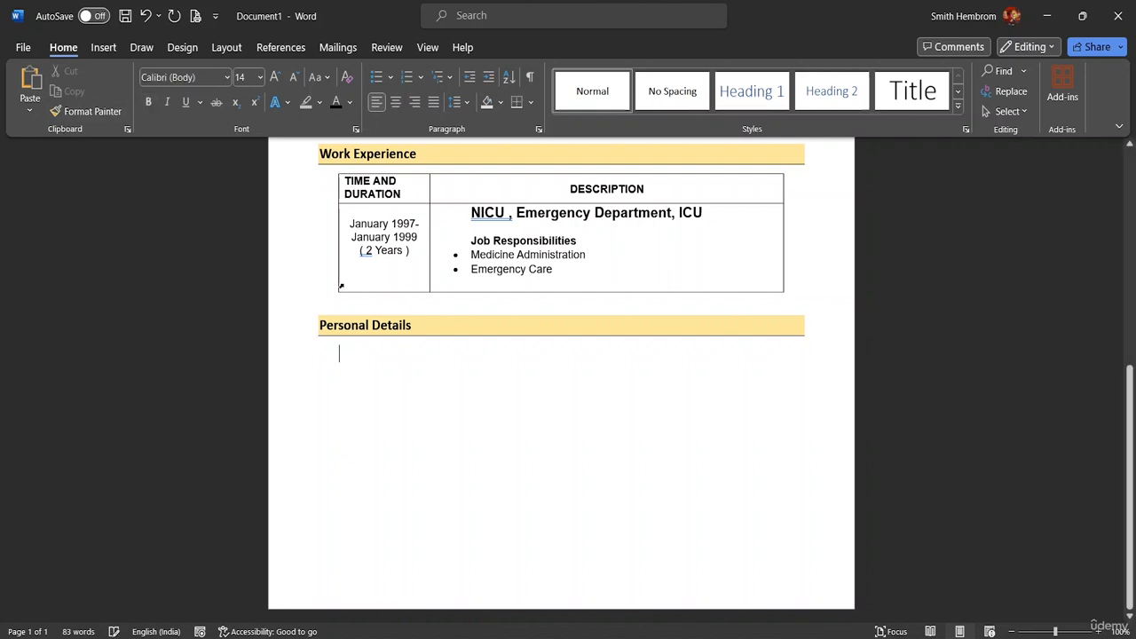
text(Fa)
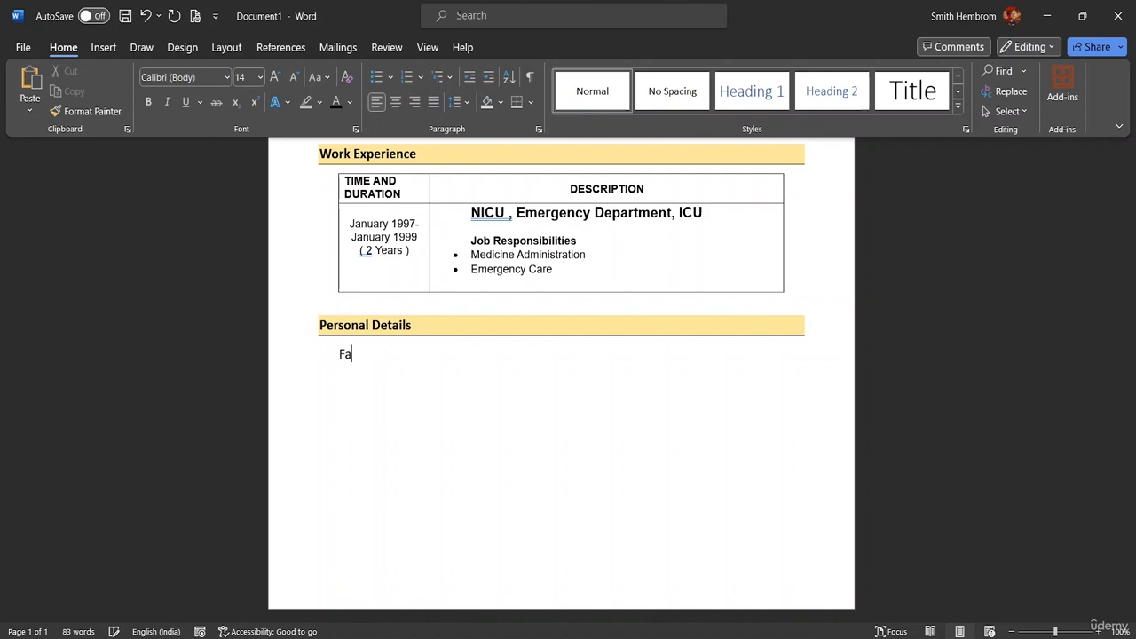
text(ther)
text(")
key(BackSpace)
text('s )
text(Name)
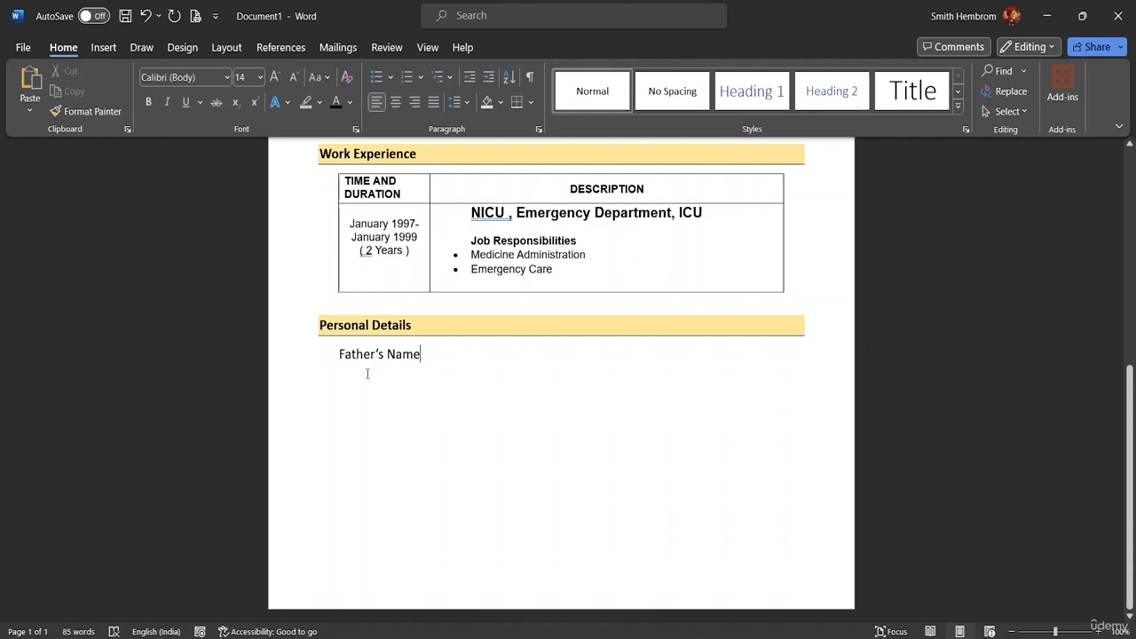
text(:)
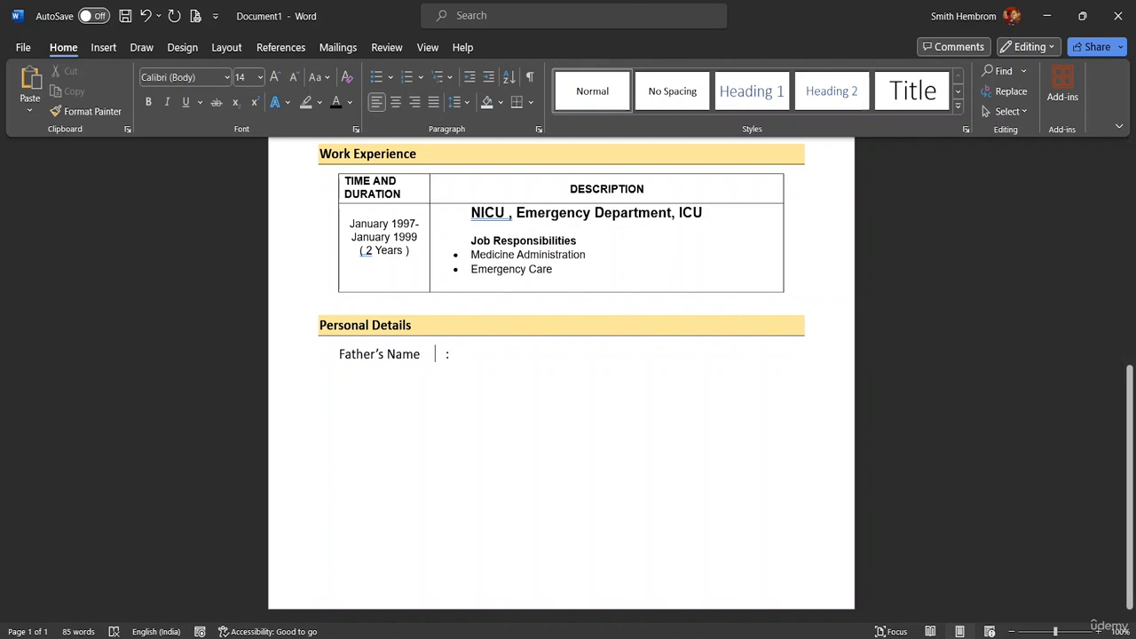
Insert tab spacing between "Father's Name" and its colon, and start a new line directly below
key(Left)
key(Tab)
key(Tab)
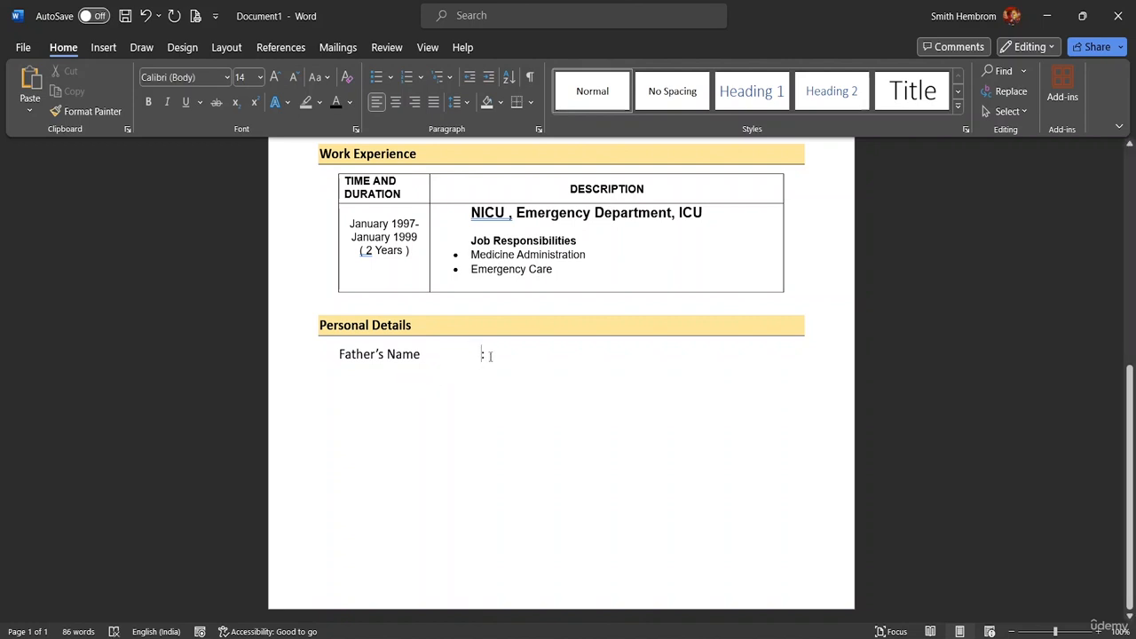
double_click(490, 356)
click(491, 357)
key(Return)
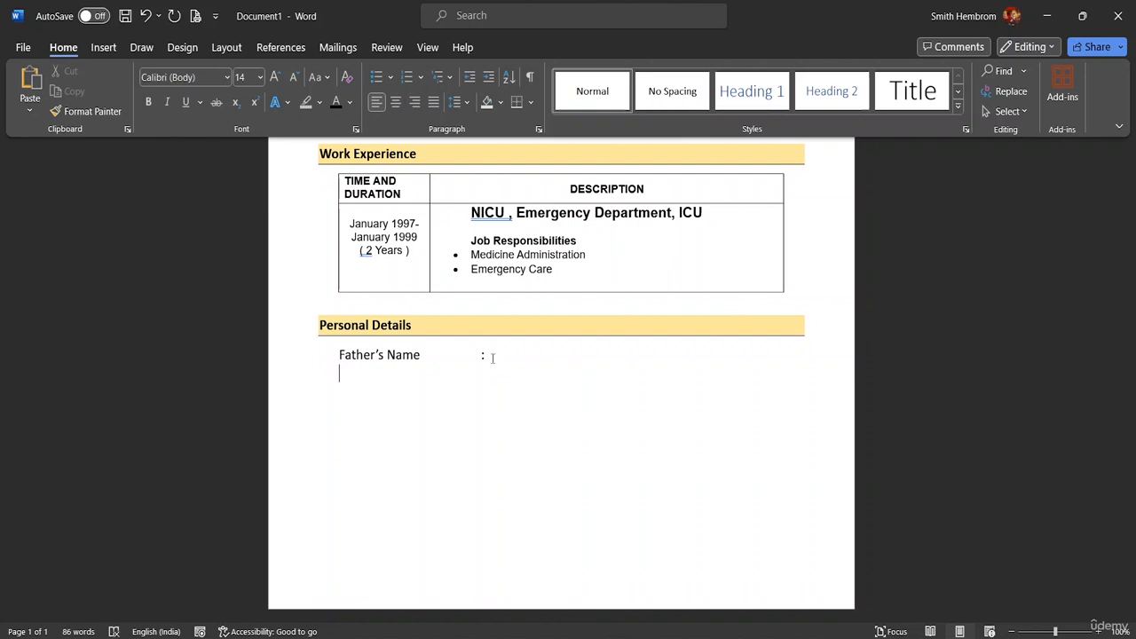
Add a "Mother's Name" label with its colon tabbed under the one above, and start a closely spaced new line
text(Mothe)
text(r's )
text(Name)
text(:)
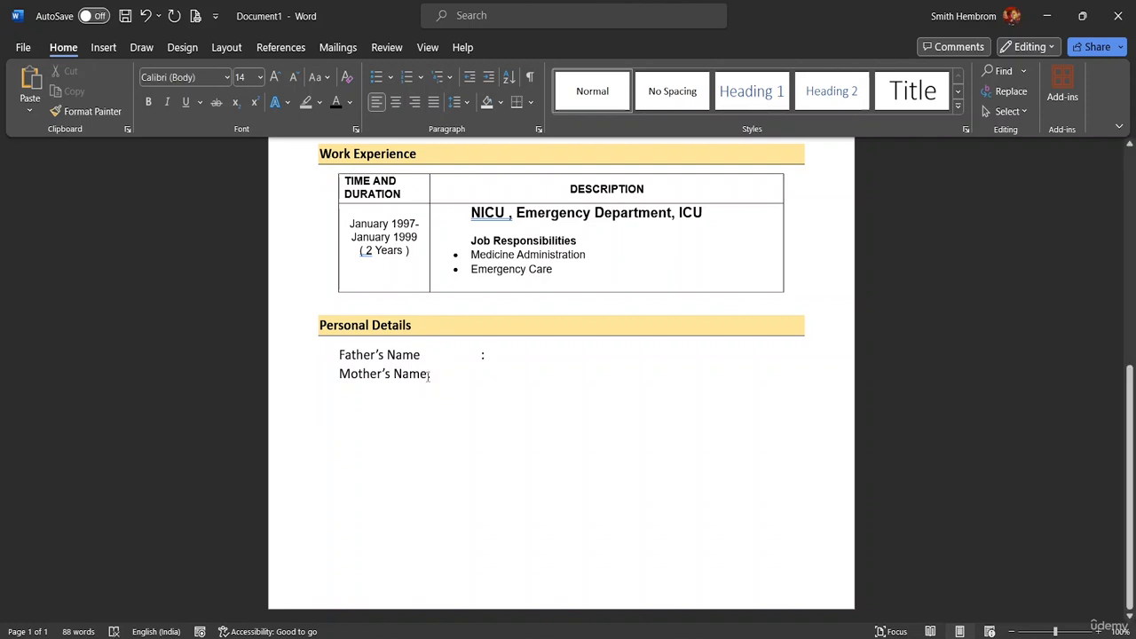
key(Left)
key(Tab)
key(Return)
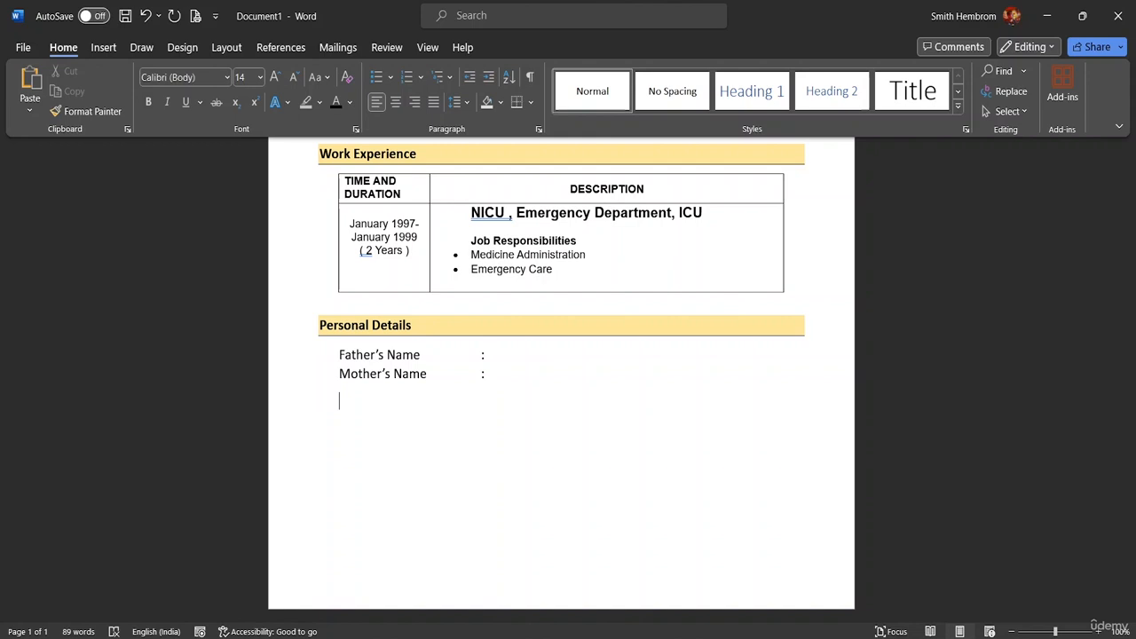
key(BackSpace)
key(Return)
Add an "Email Address" label with its colon aligned to those above, and insert a line break after it
text(Email Address)
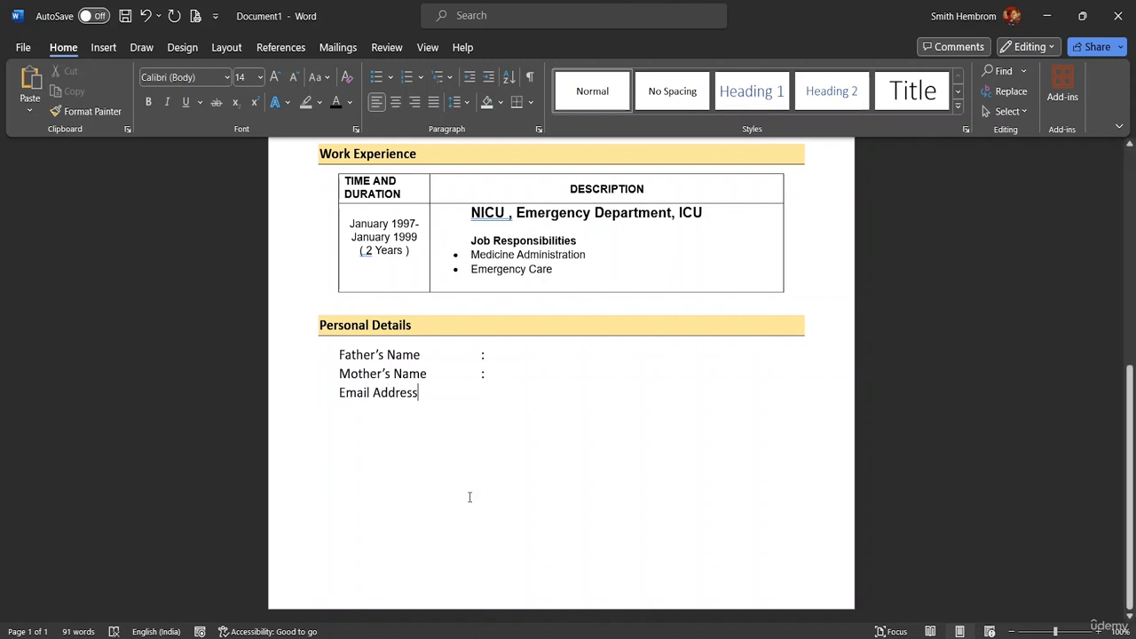
text(:)
key(Tab)
key(Tab)
drag(505, 395, 496, 397)
click(497, 407)
scroll(523, 427, up, 5)
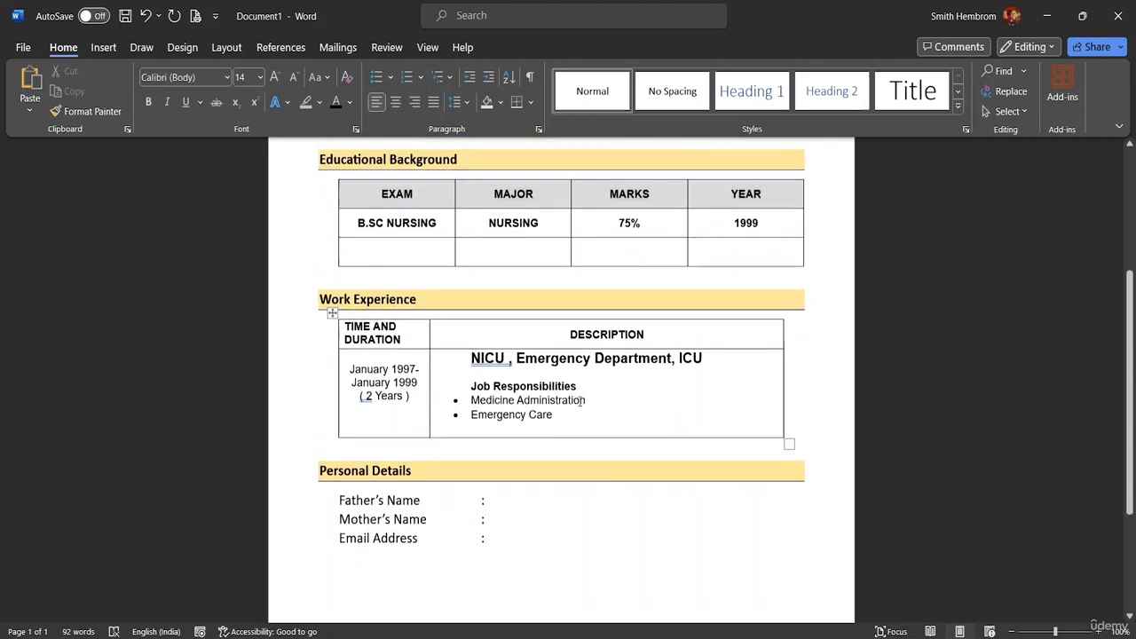
scroll(568, 391, down, 5)
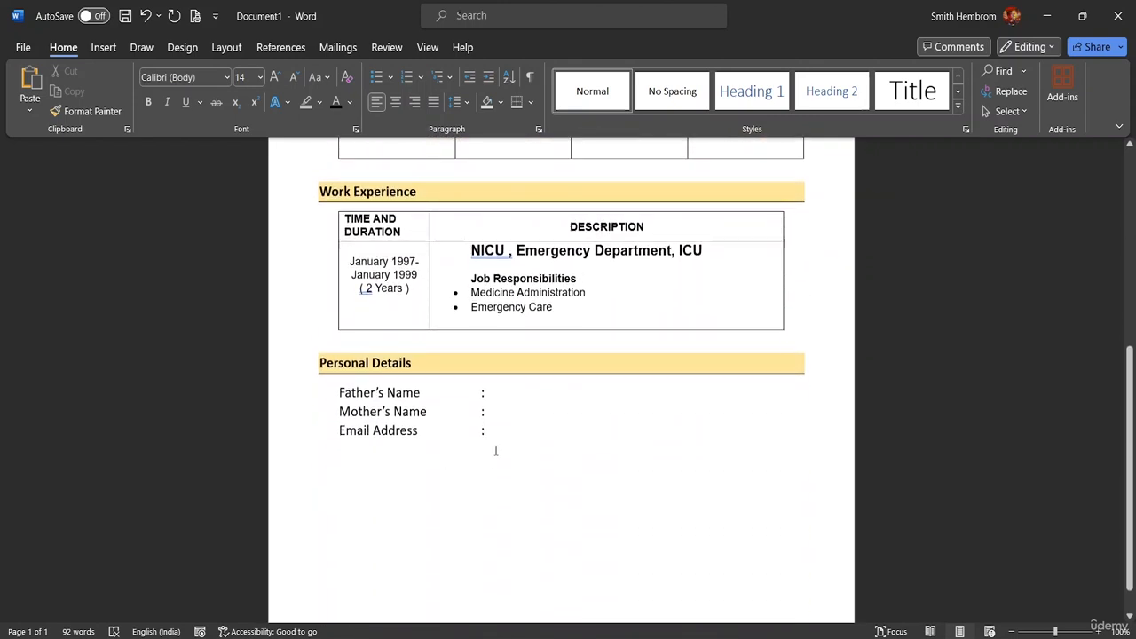
key(Return)
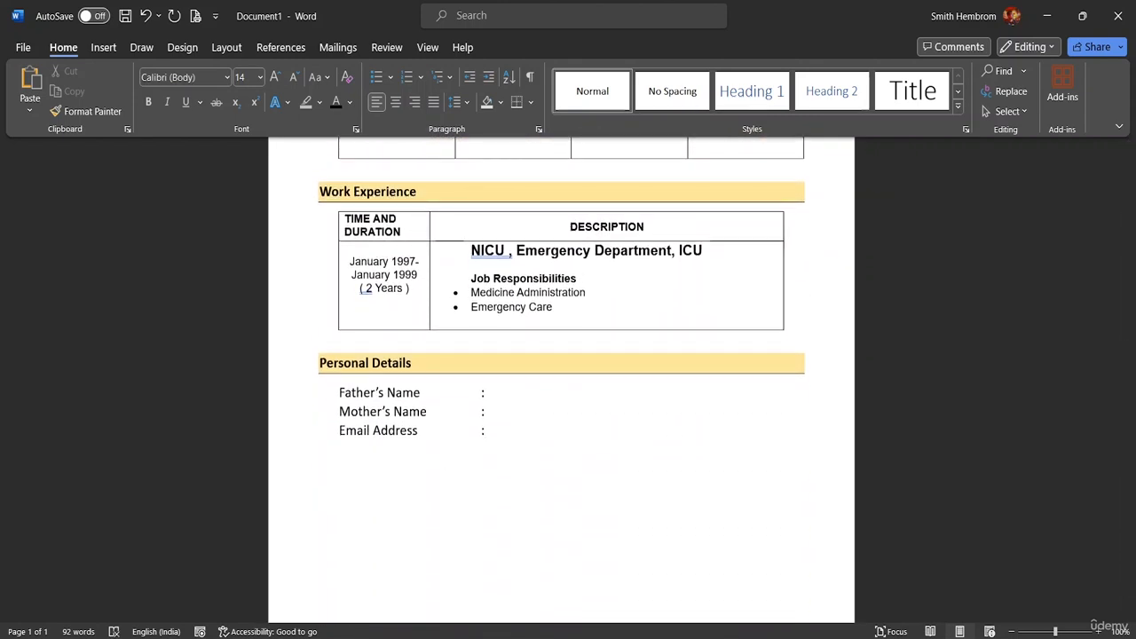
key(BackSpace)
key(shift+Return)
Add a "Phone No." label with its colon aligned to those above, and start a new line after it
text(Phone No.)
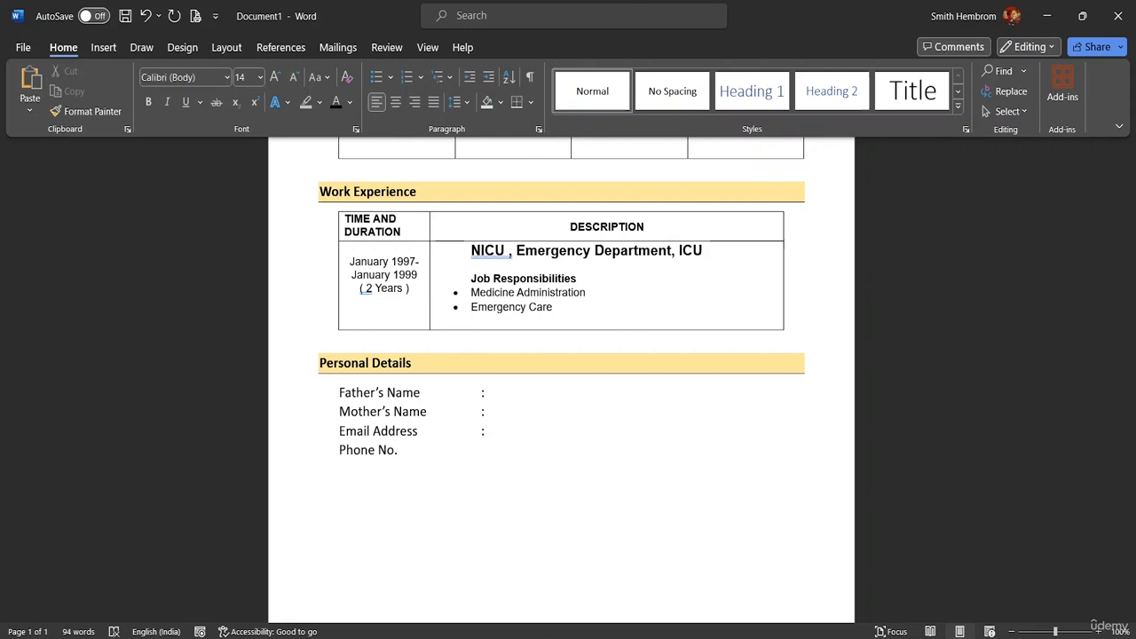
text(:)
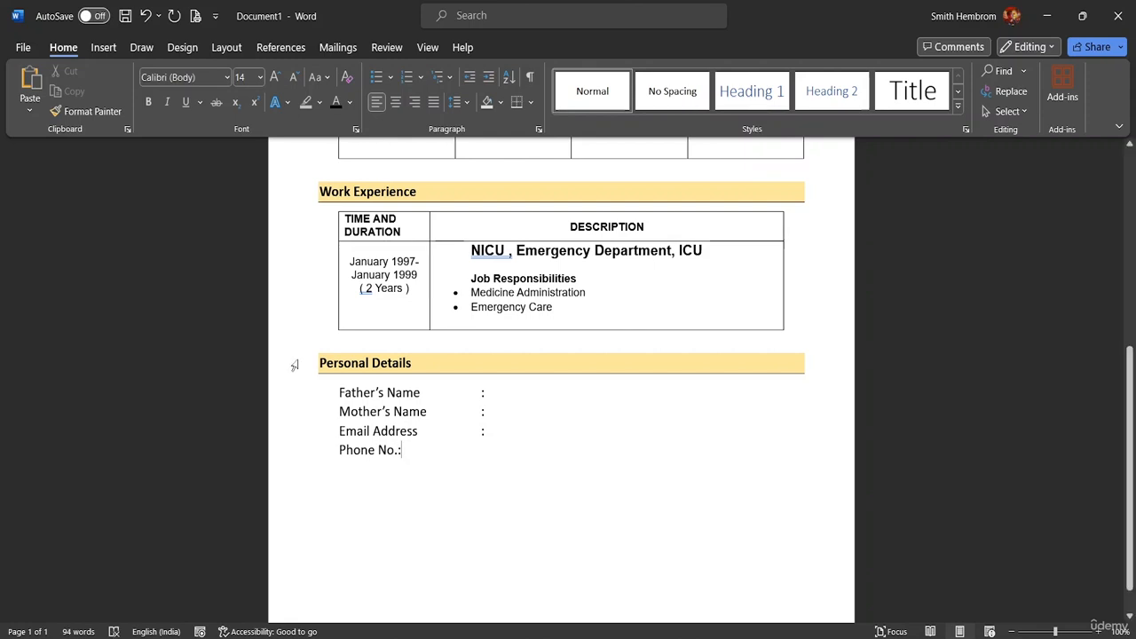
drag(398, 449, 405, 453)
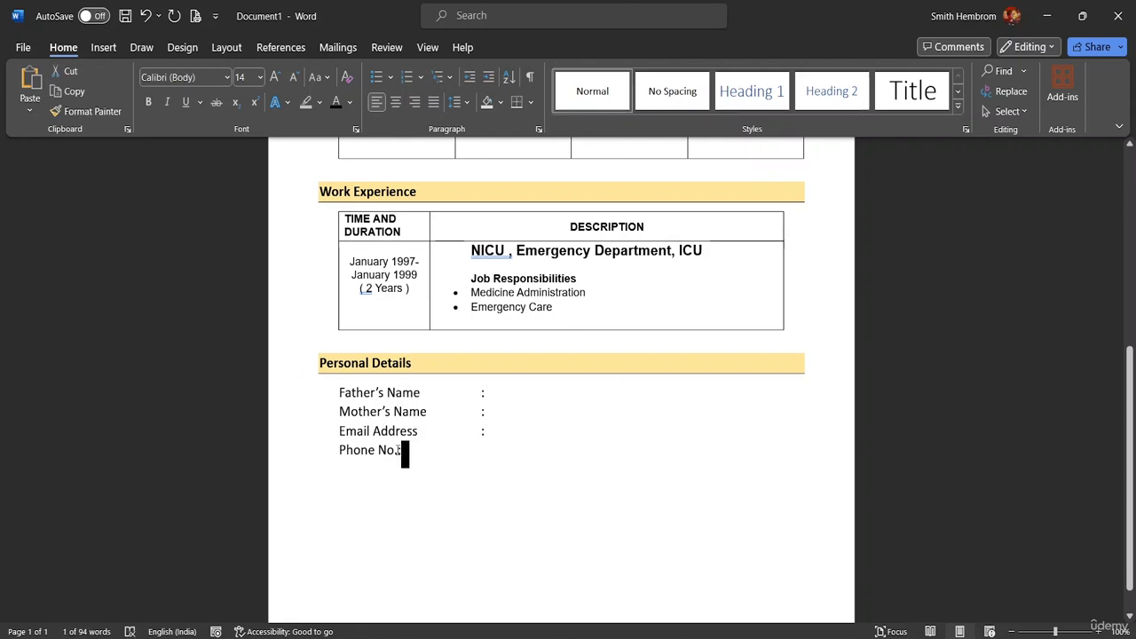
click(405, 454)
key(Left)
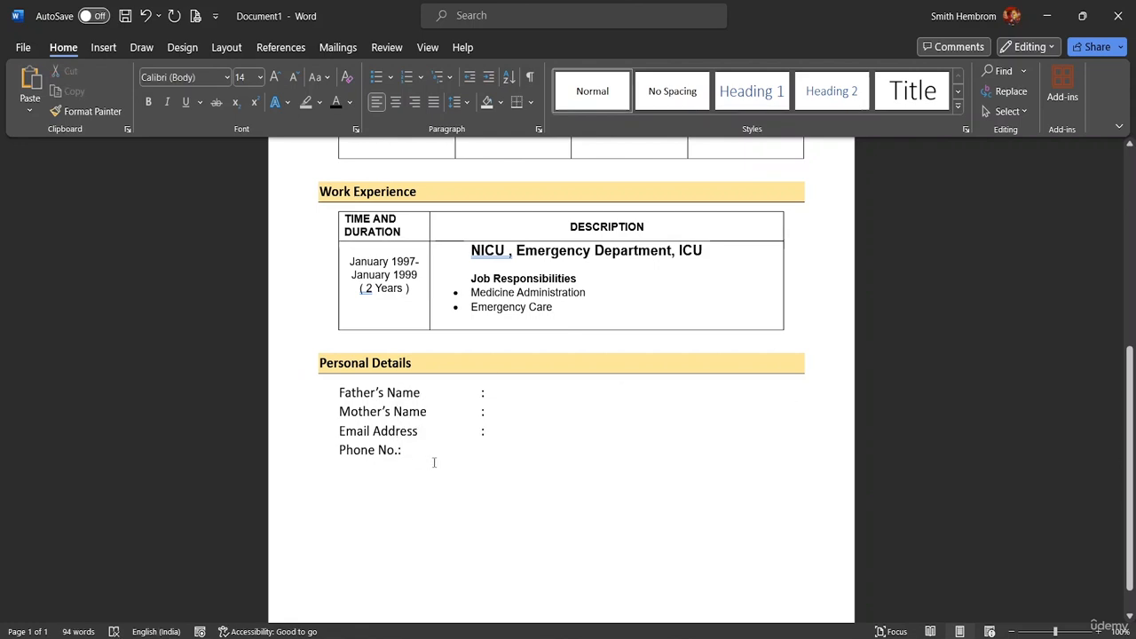
key(Tab)
click(493, 453)
key(Return)
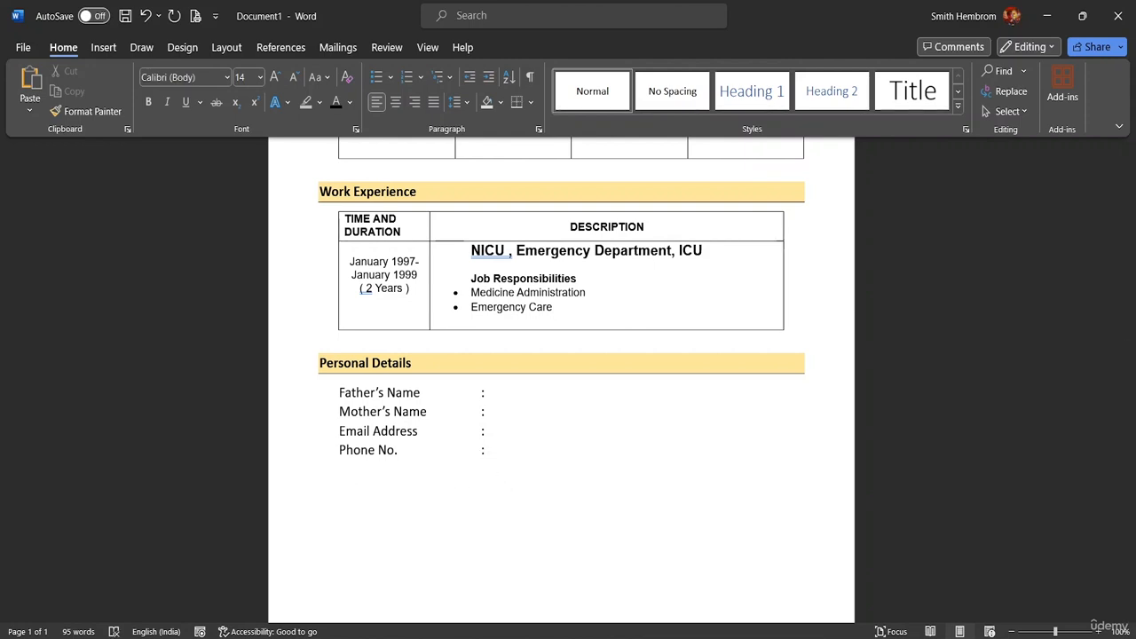
key(BackSpace)
key(Return)
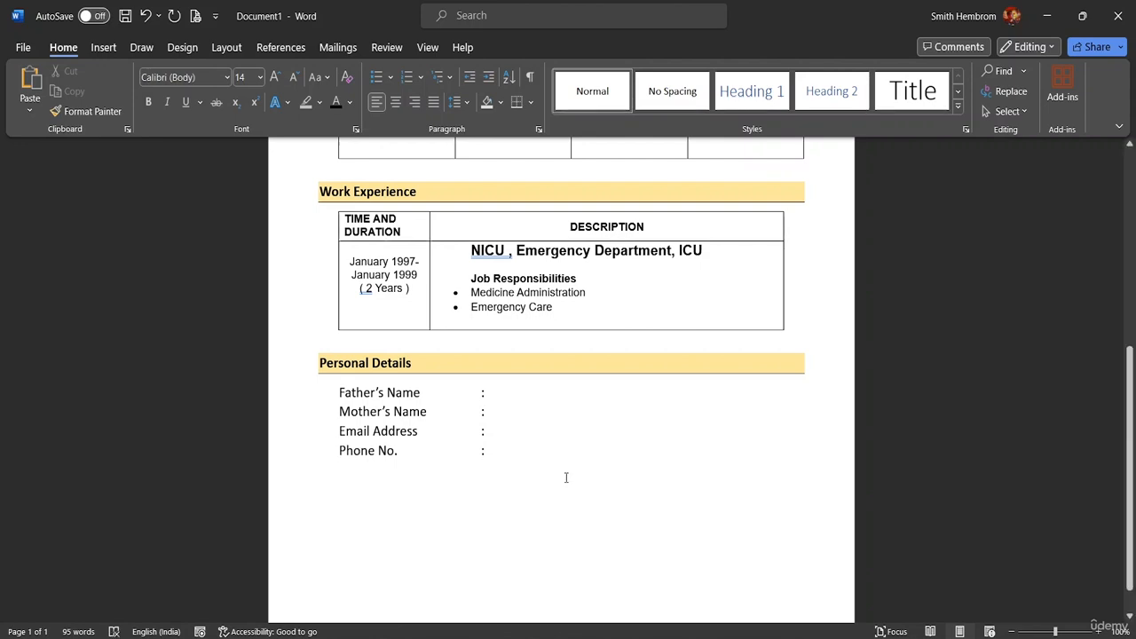
Add a "Nationality" label with its colon aligned to those above, and start a new line below it
text(Na)
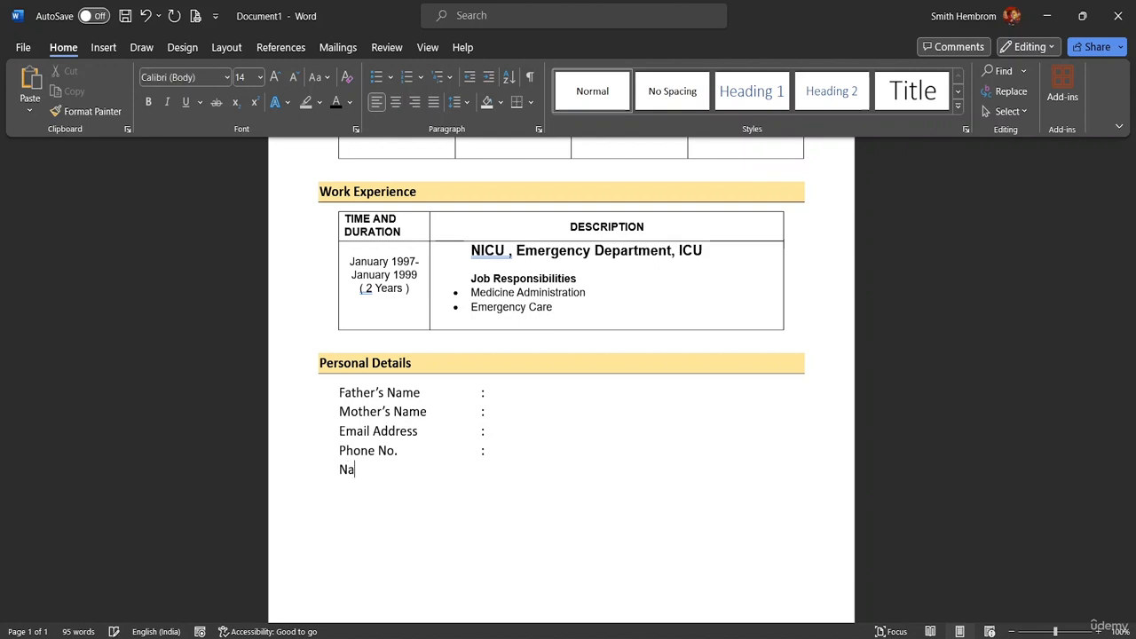
text(tional)
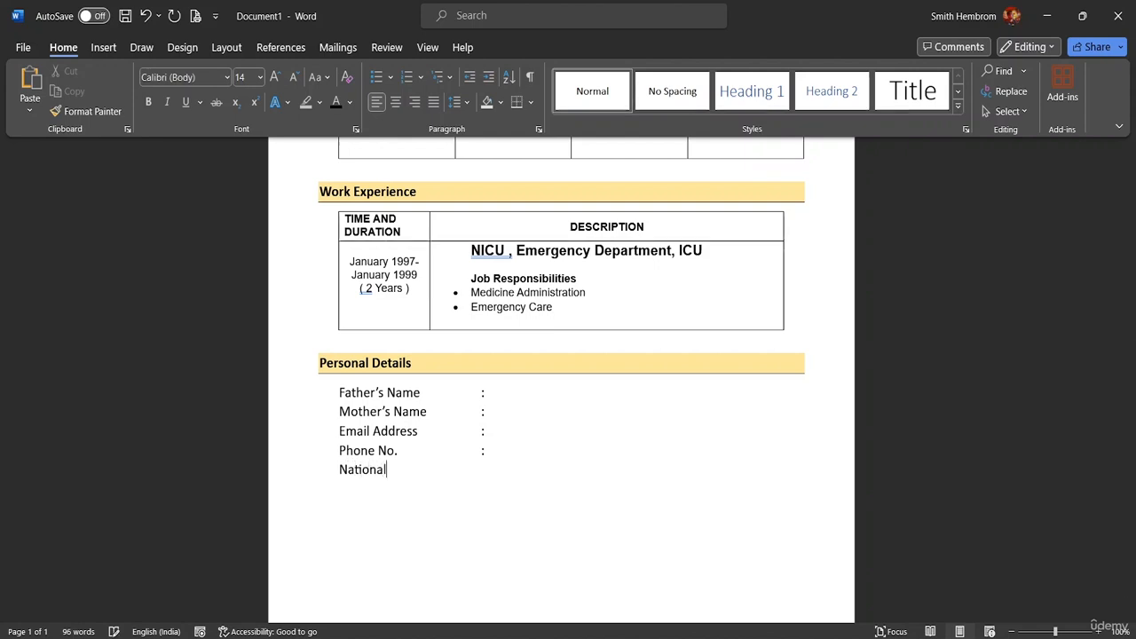
text(ity)
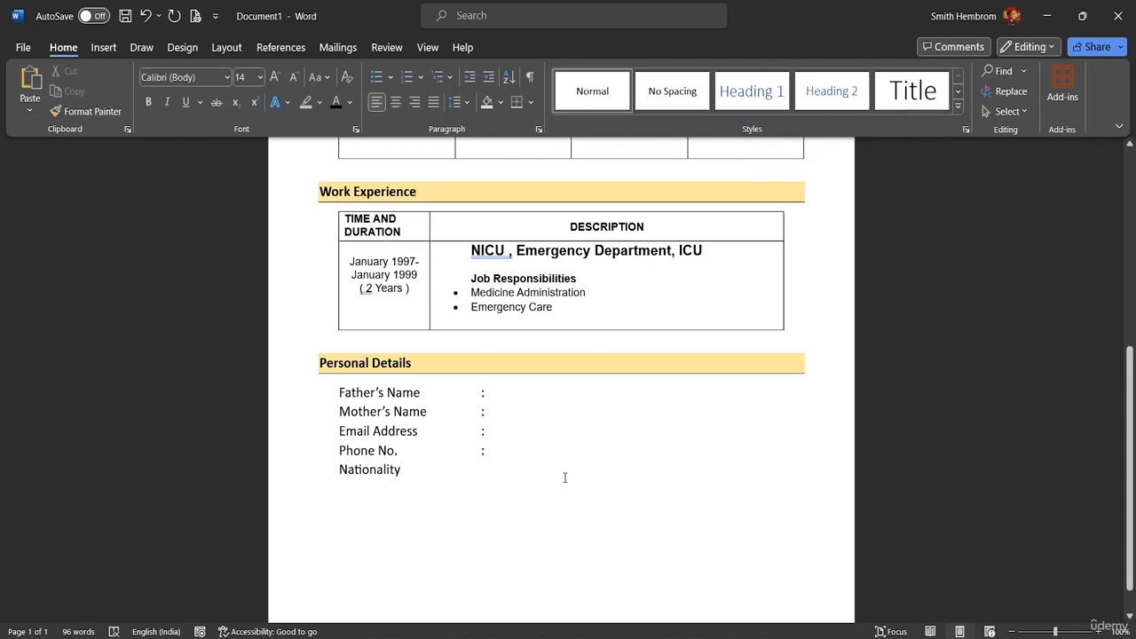
text(:)
scroll(504, 435, down, 1)
scroll(504, 434, down, 1)
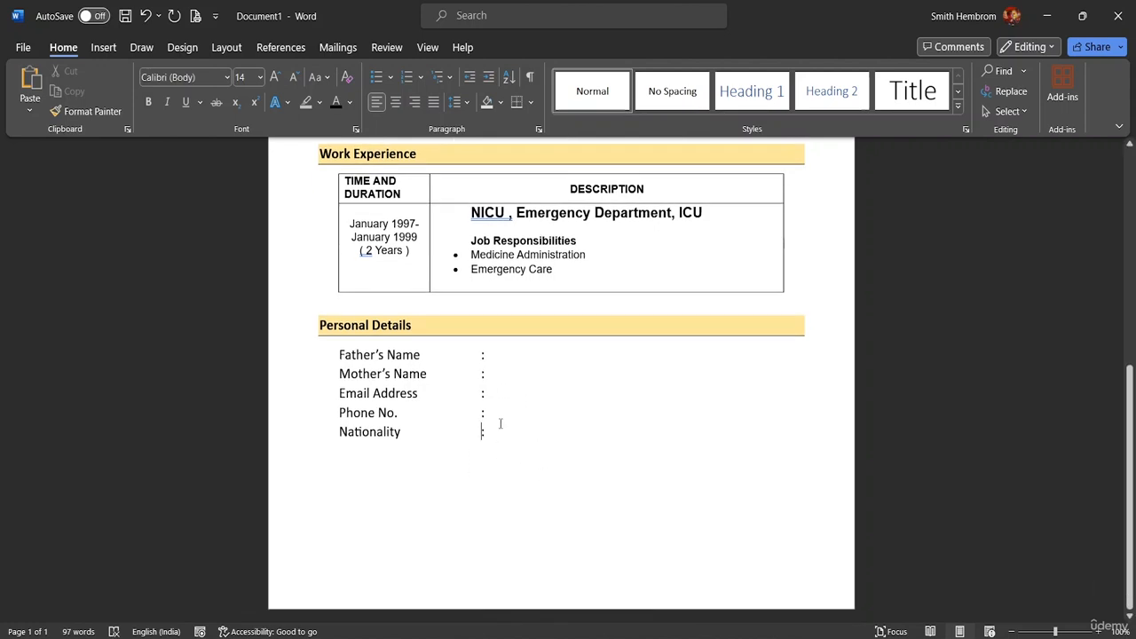
scroll(596, 431, up, 5)
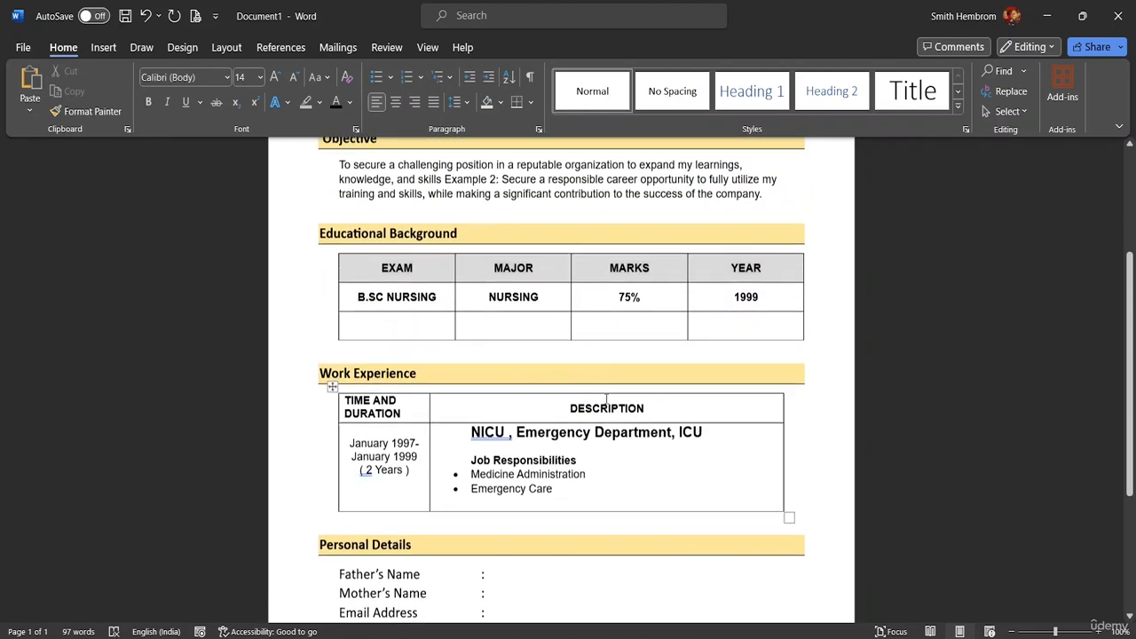
scroll(579, 434, down, 1)
scroll(578, 435, down, 5)
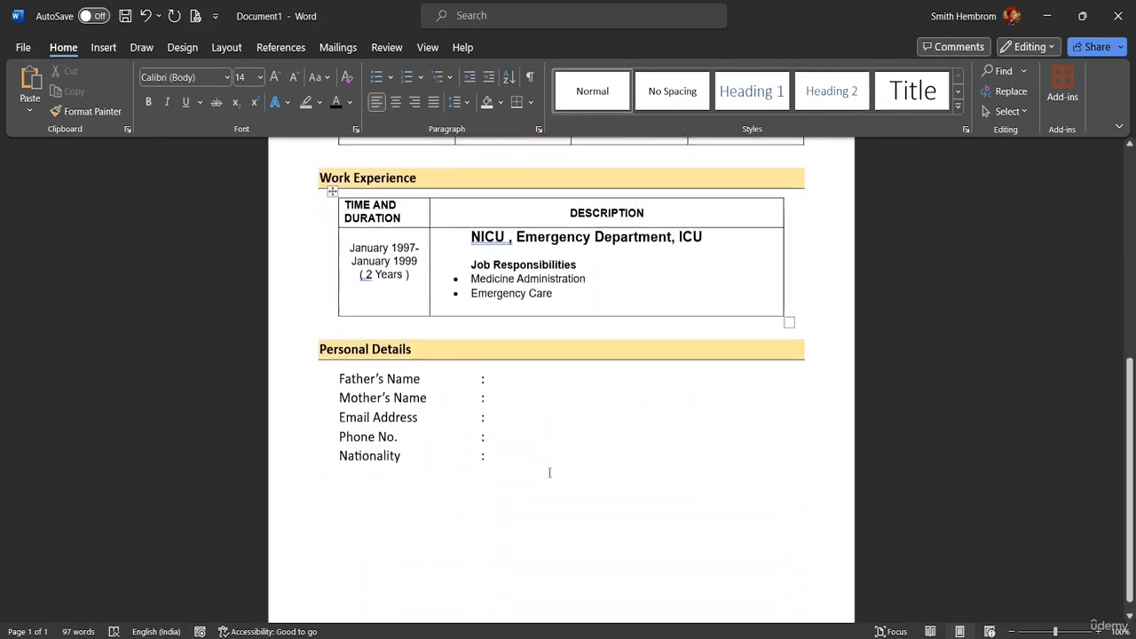
double_click(500, 438)
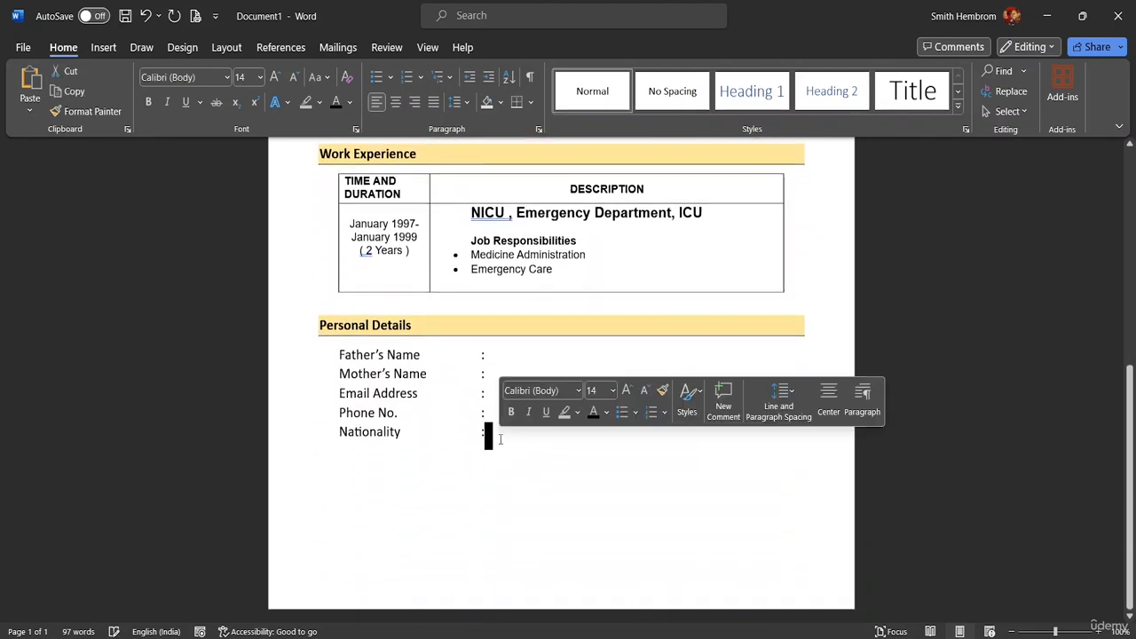
click(499, 439)
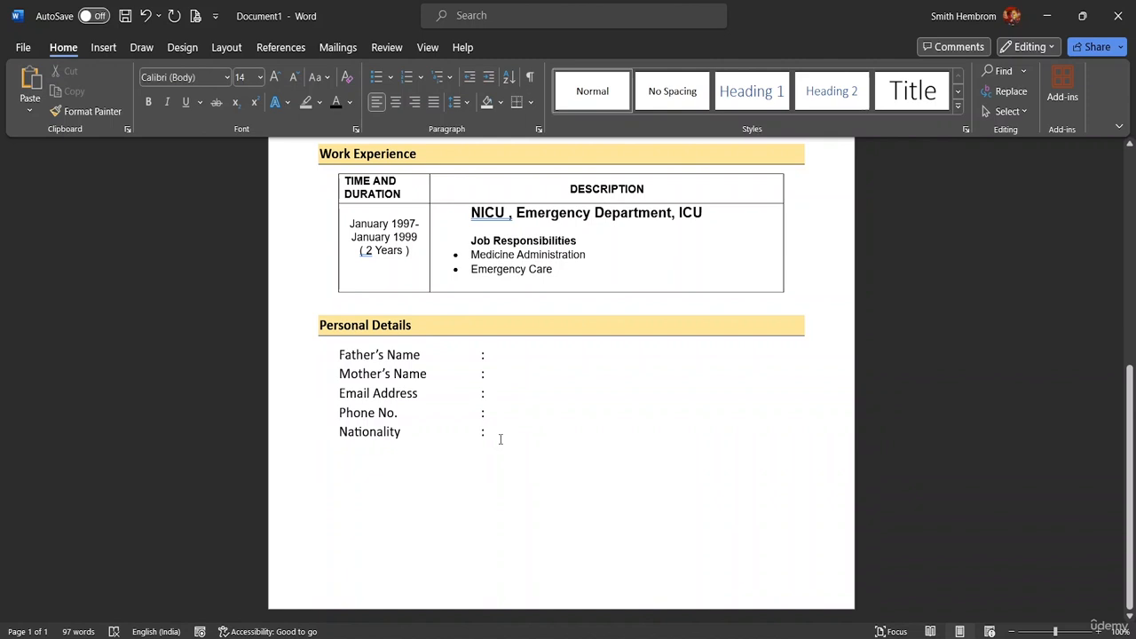
key(Return)
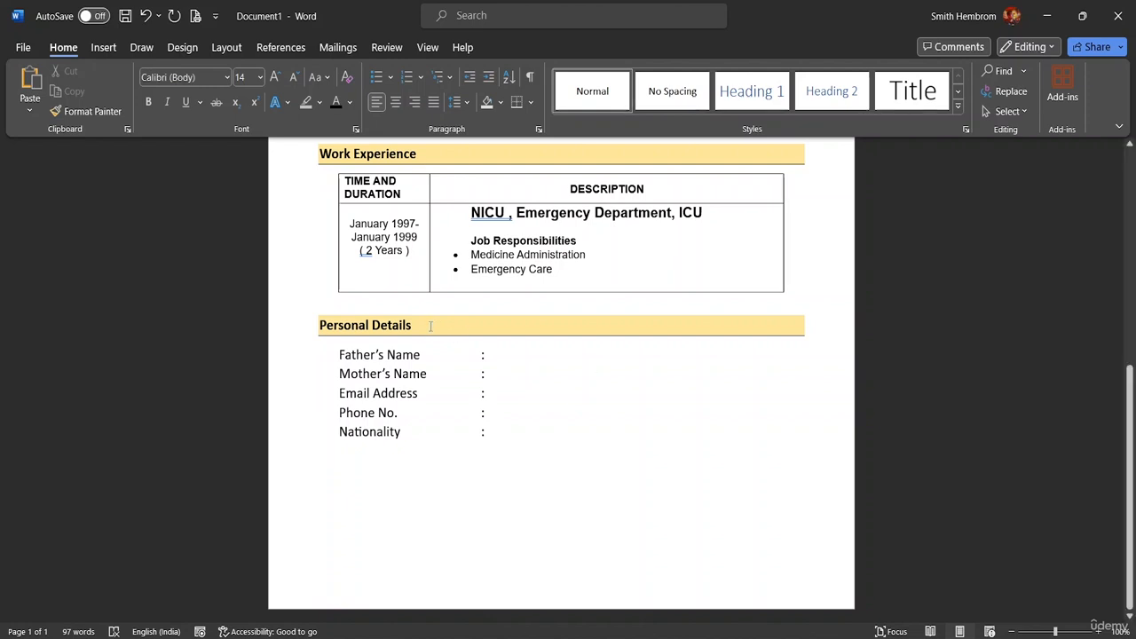
Review the resume's Educational Background, Work Experience and Personal Details sections
scroll(471, 337, up, 5)
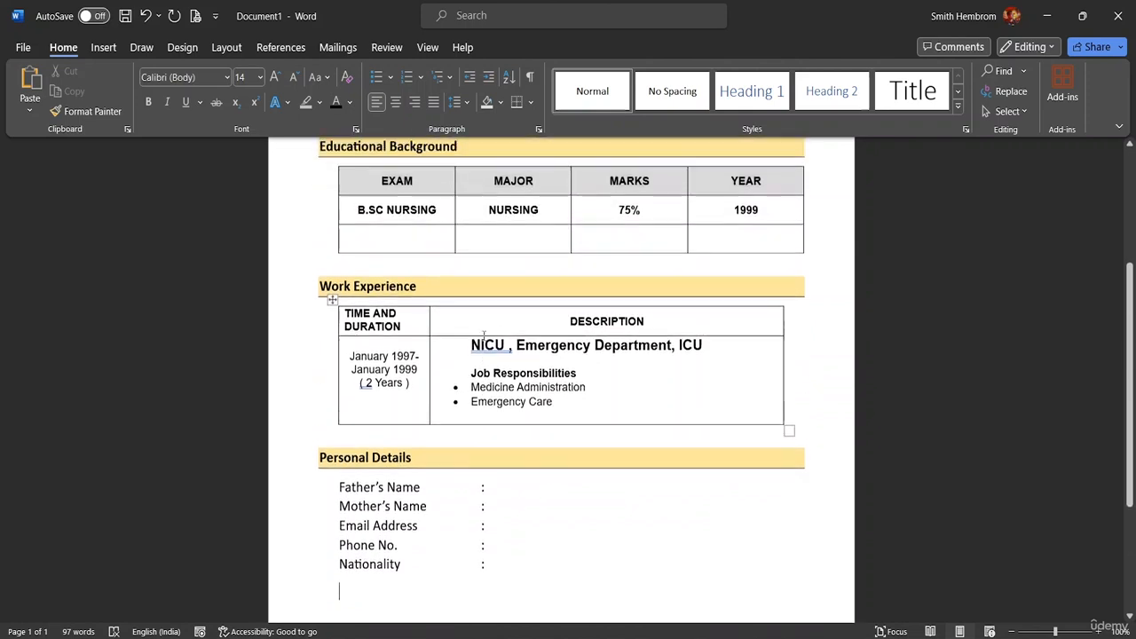
scroll(447, 430, down, 5)
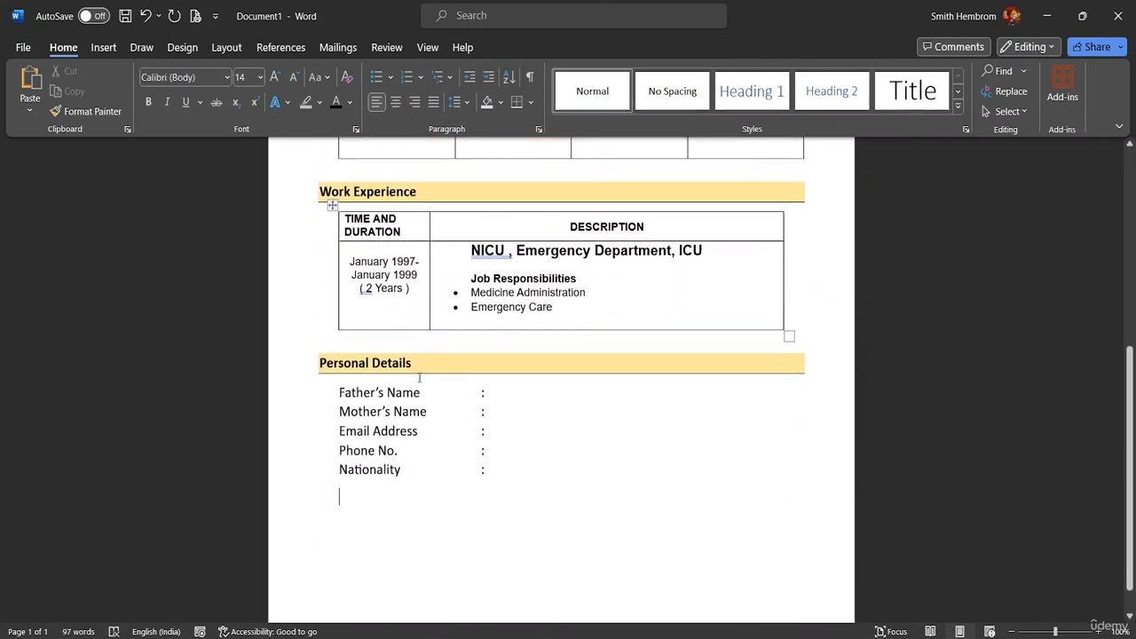
scroll(781, 518, up, 1)
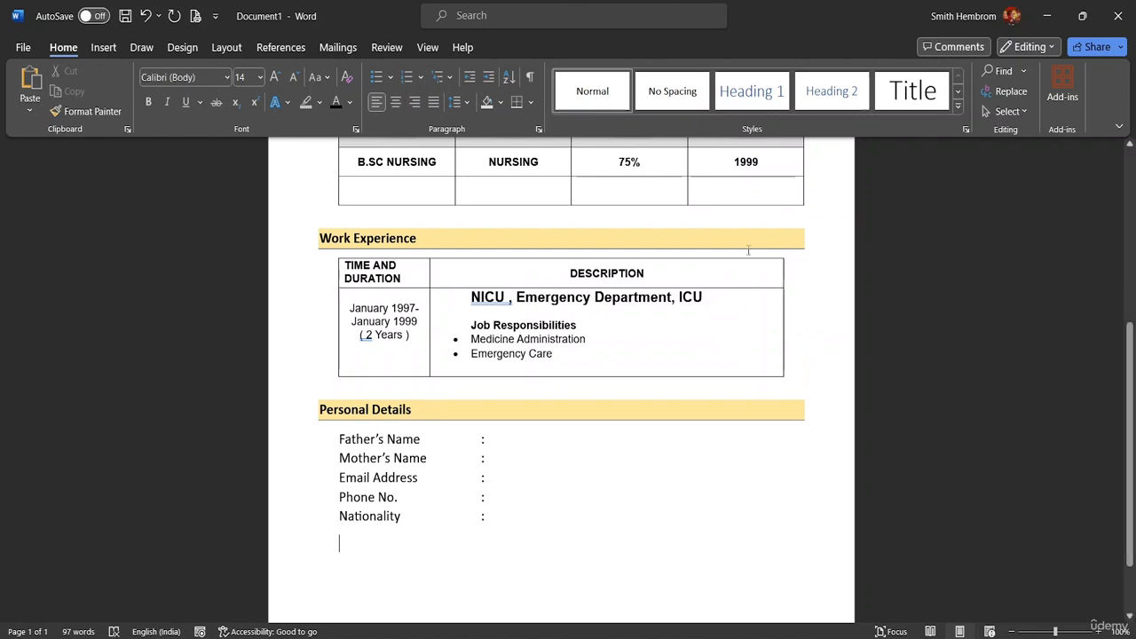
scroll(425, 318, up, 1)
scroll(425, 318, up, 1)
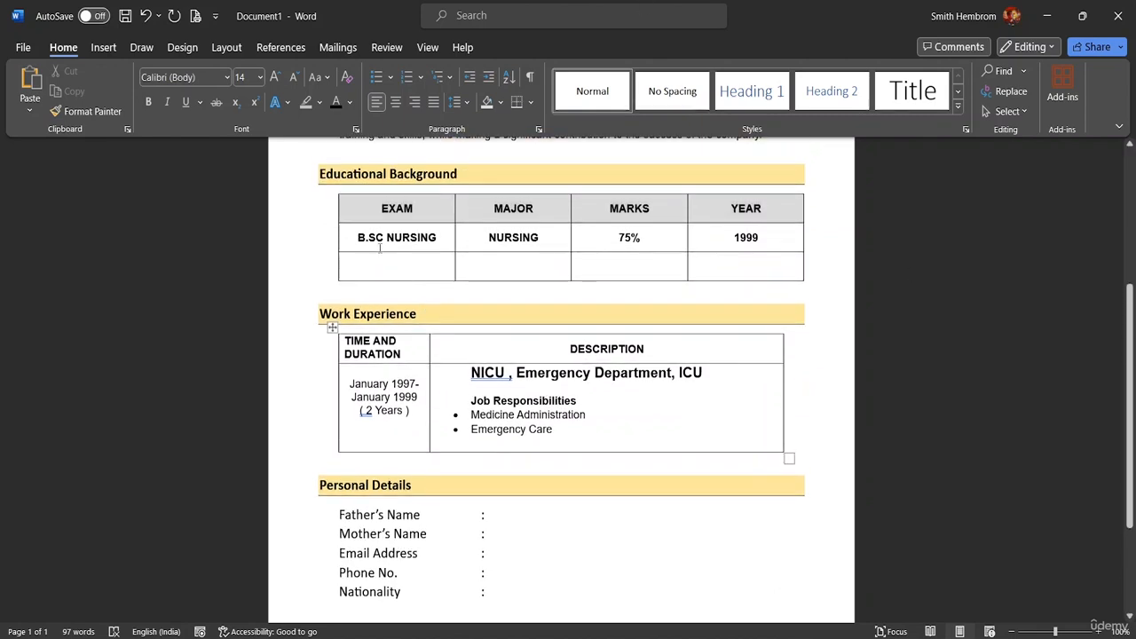
scroll(535, 284, up, 4)
scroll(537, 290, down, 3)
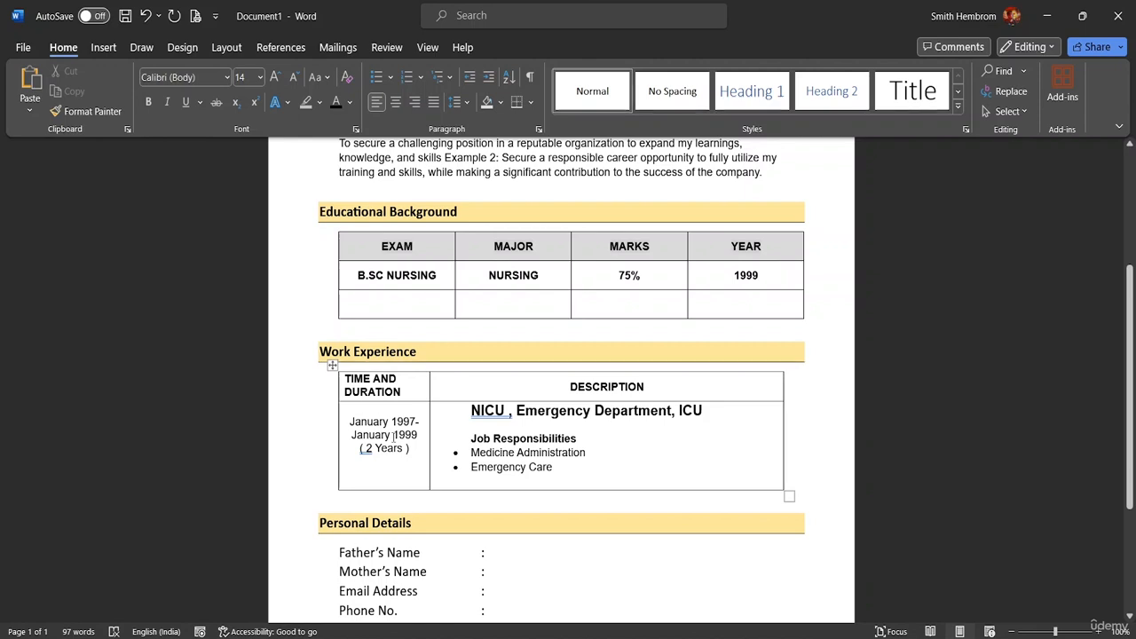
scroll(425, 453, down, 4)
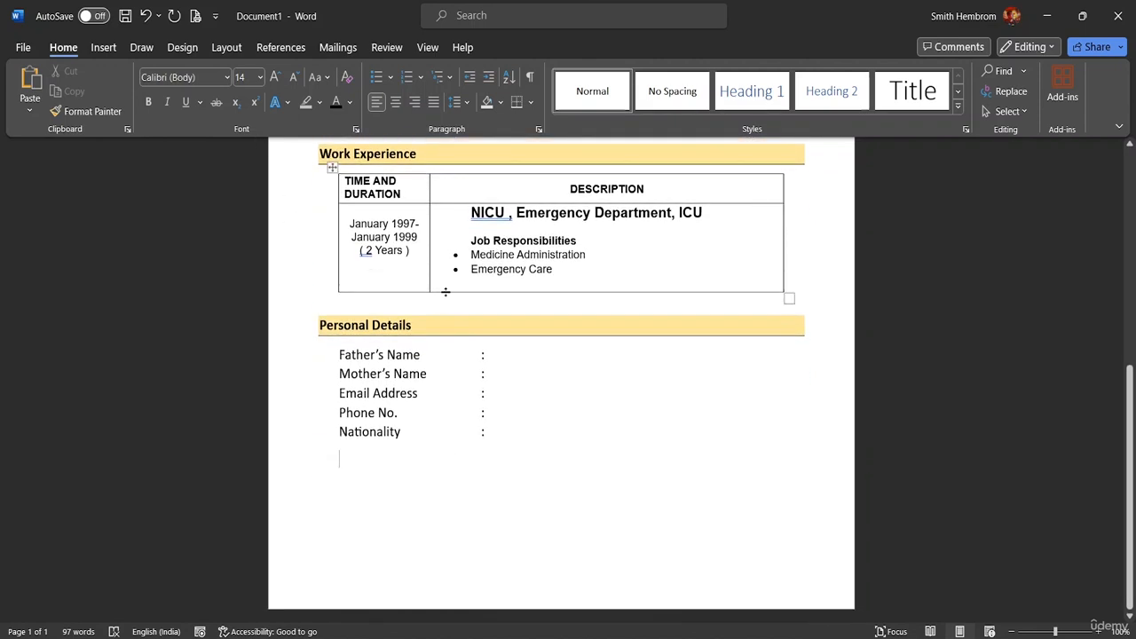
Duplicate the Personal Details heading below the Nationality line and remove the blank line above the copy
click(426, 329)
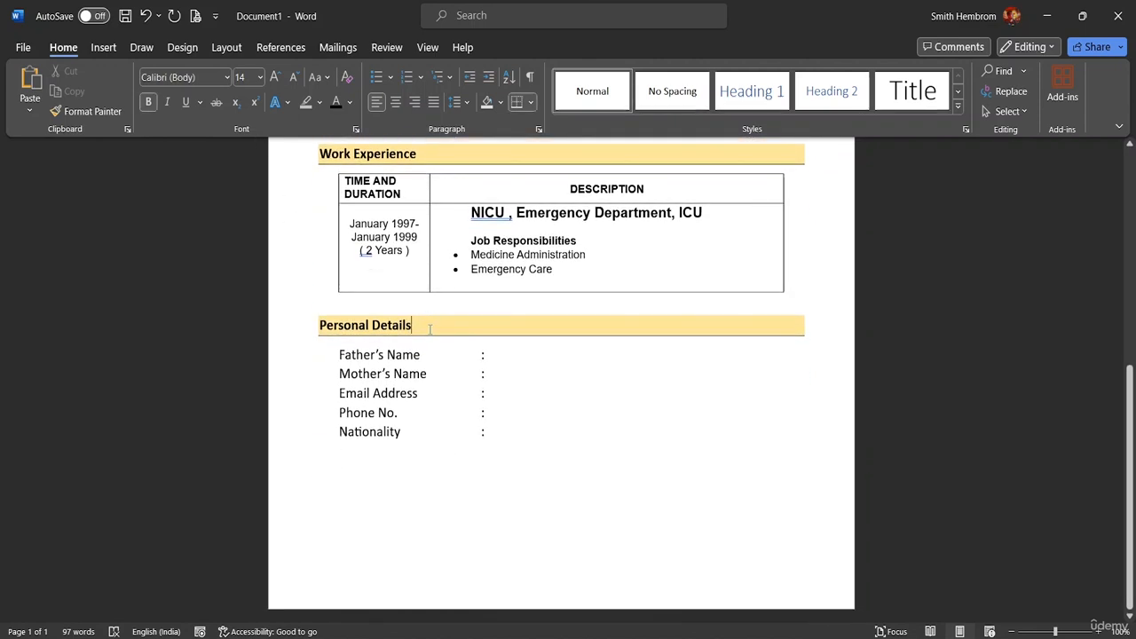
drag(409, 326, 302, 317)
key(ctrl+c)
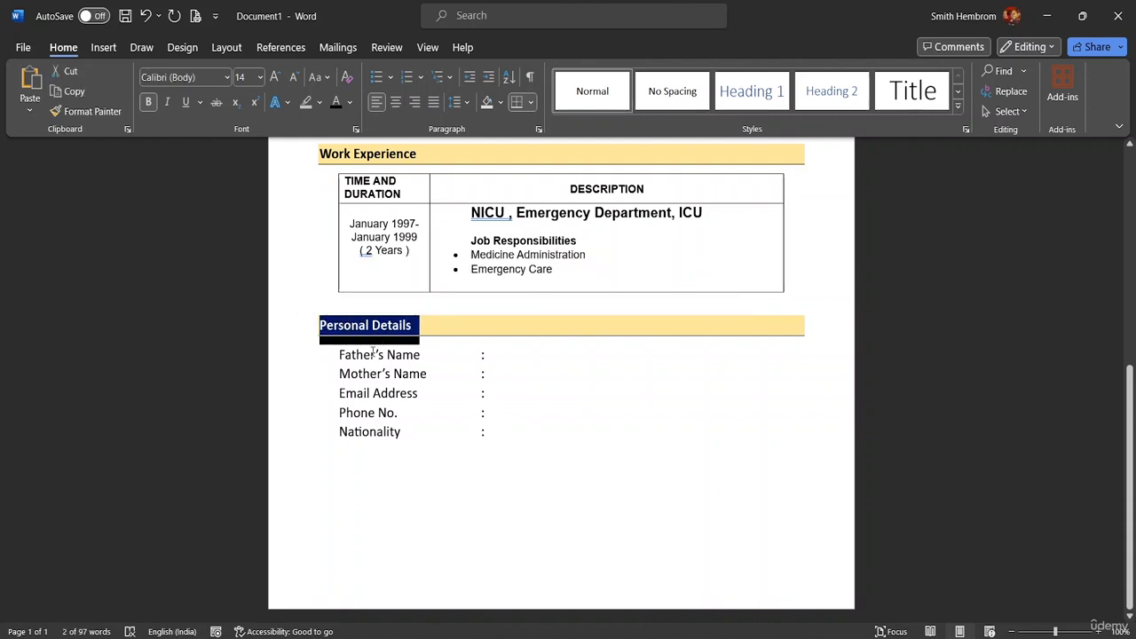
click(339, 479)
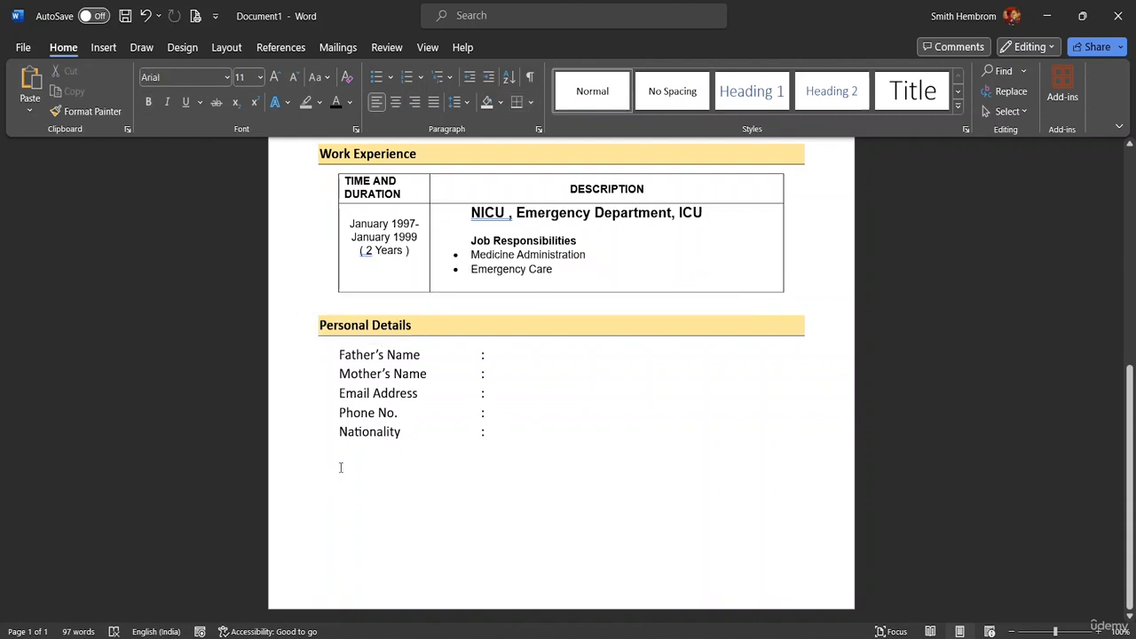
key(ctrl+v)
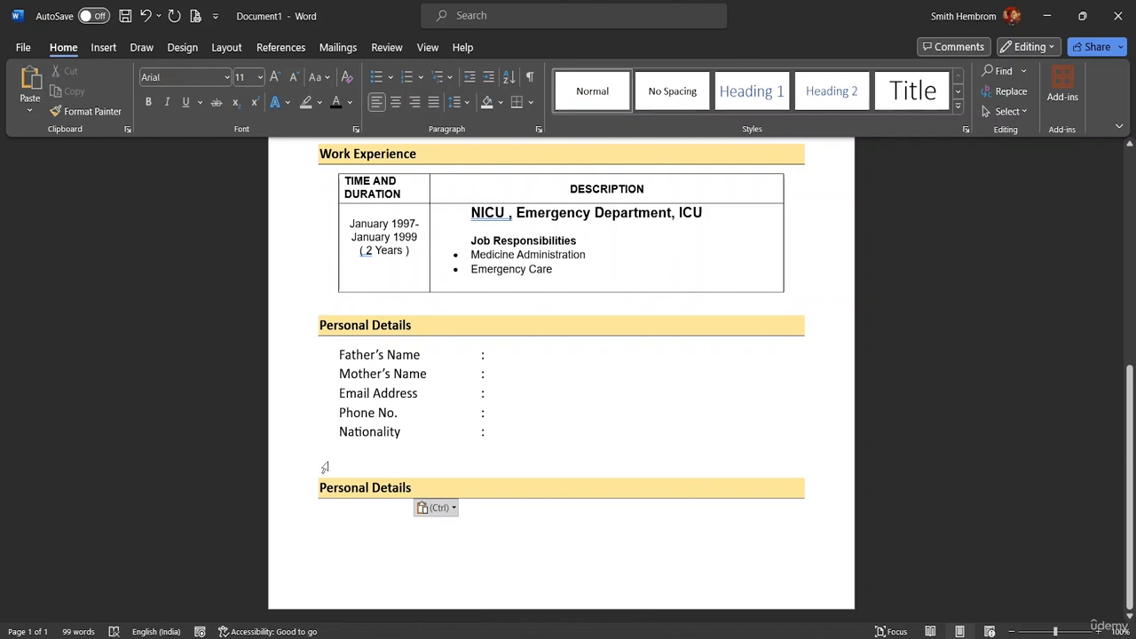
click(335, 457)
key(BackSpace)
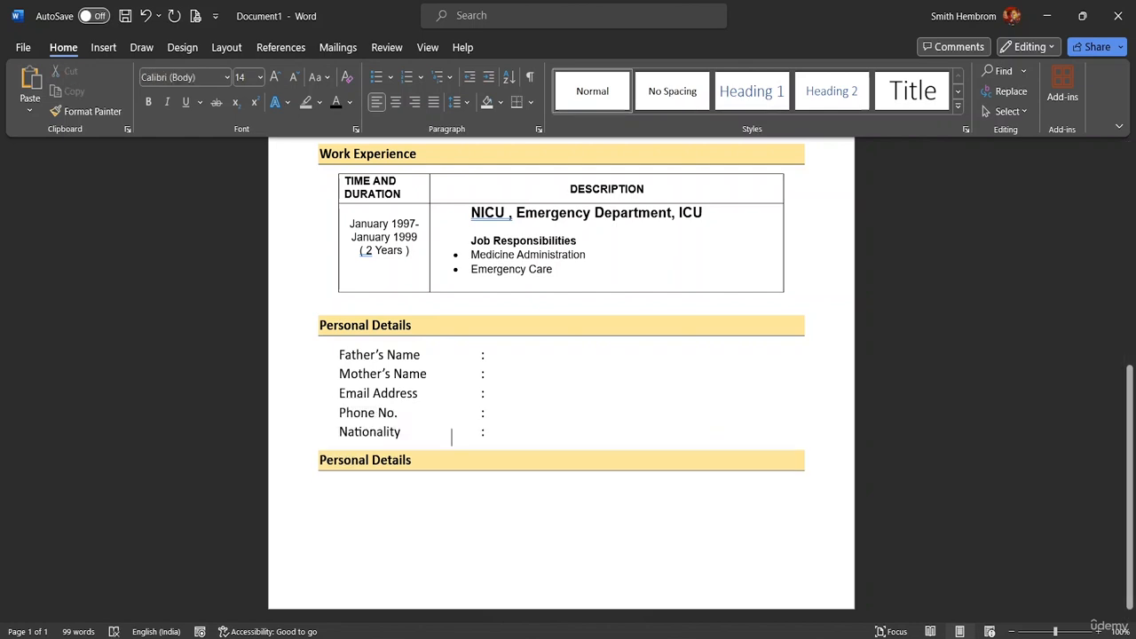
click(333, 494)
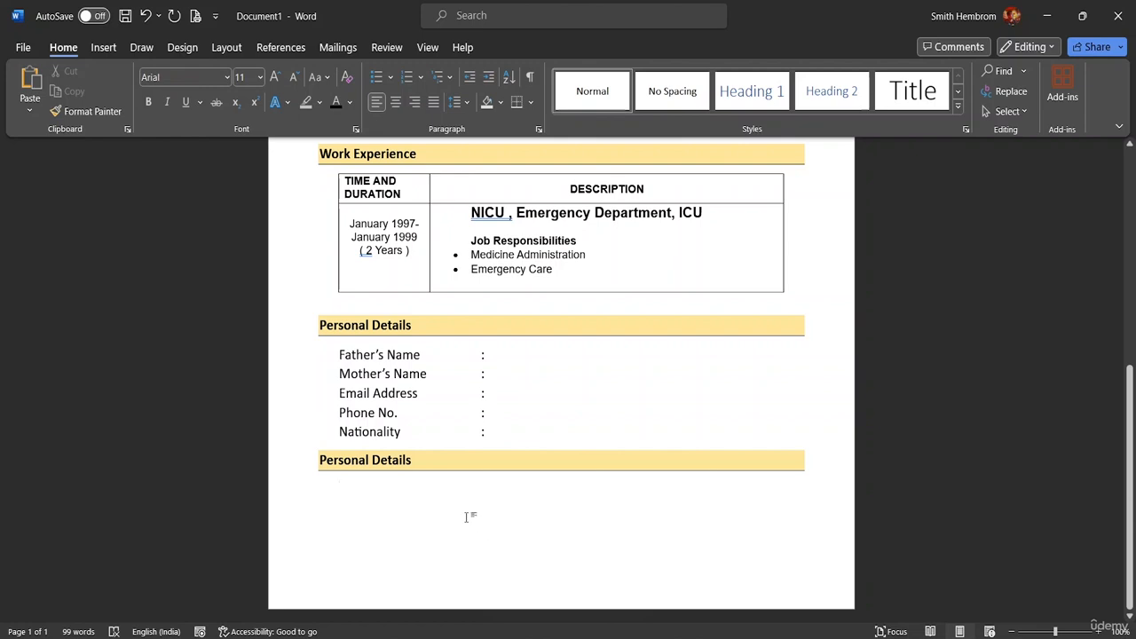
Replace the text of the duplicated heading with "References"
drag(412, 460, 419, 457)
key(BackSpace)
key(BackSpace)
key(BackSpace)
key(BackSpace)
key(BackSpace)
key(BackSpace)
key(BackSpace)
key(BackSpace)
key(BackSpace)
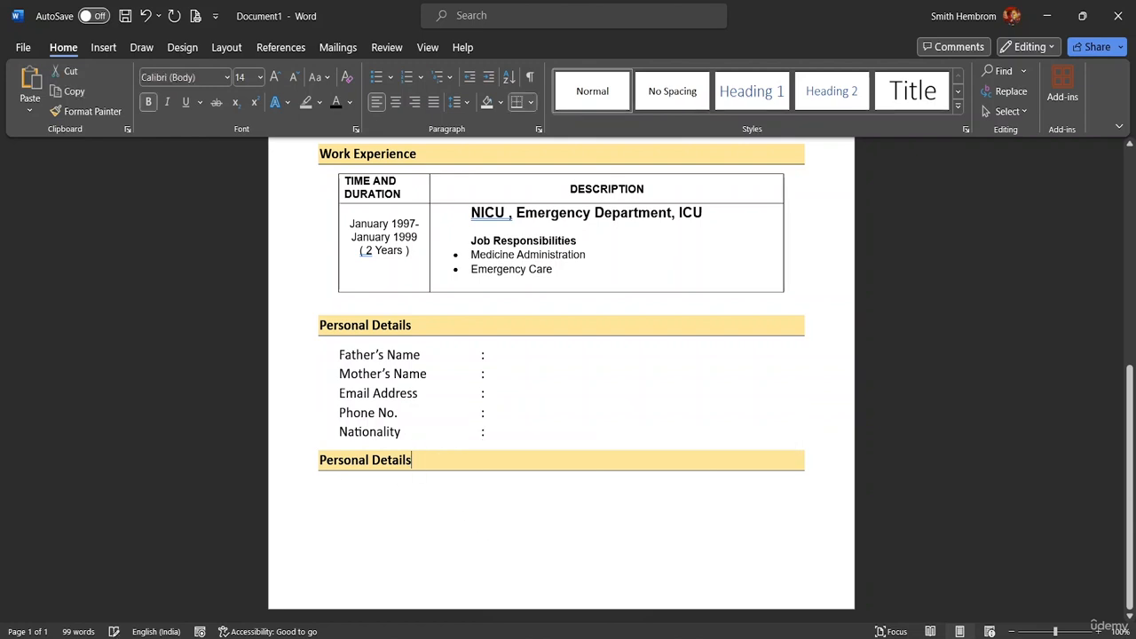
key(BackSpace)
key(BackSpace)
key(BackSpace)
key(BackSpace)
key(BackSpace)
key(BackSpace)
key(BackSpace)
key(BackSpace)
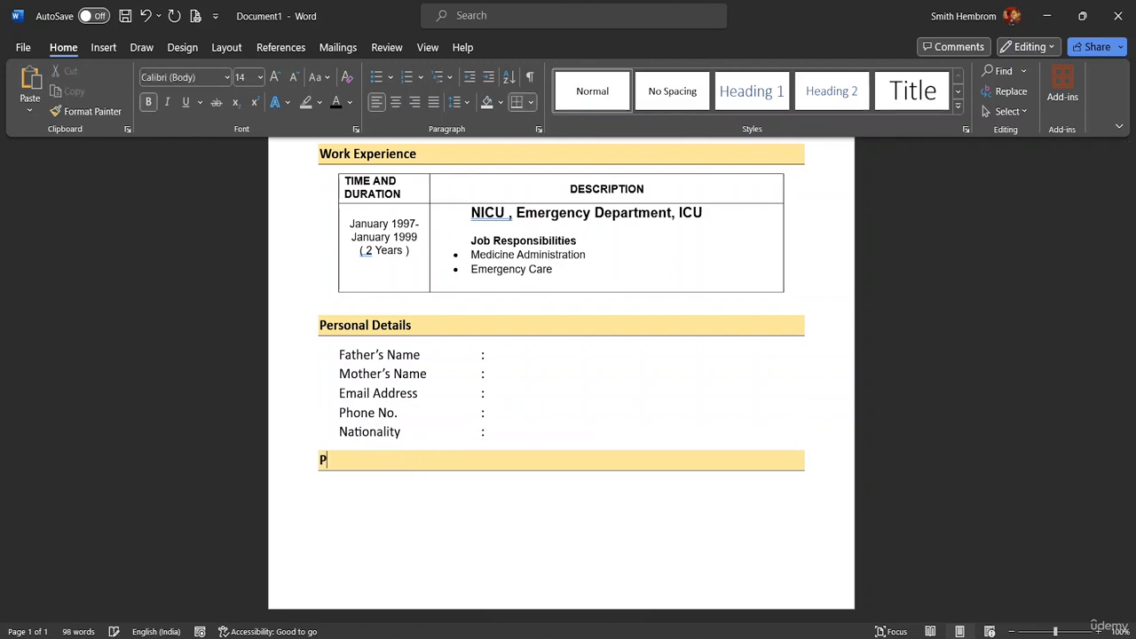
text(De)
key(BackSpace)
key(BackSpace)
key(BackSpace)
key(BackSpace)
key(BackSpace)
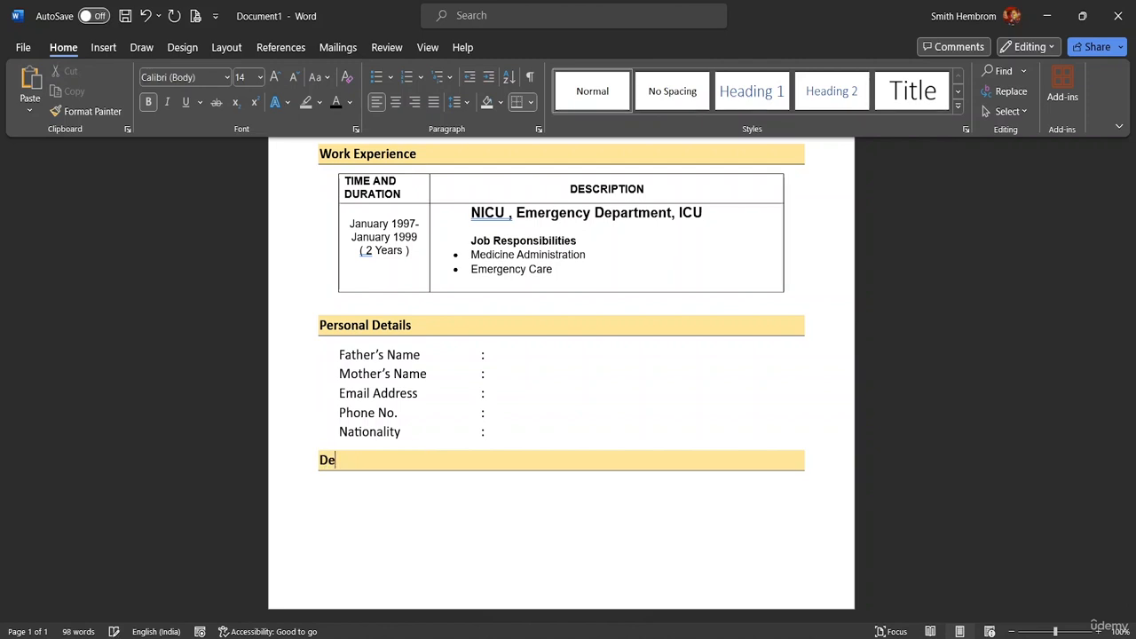
text(R)
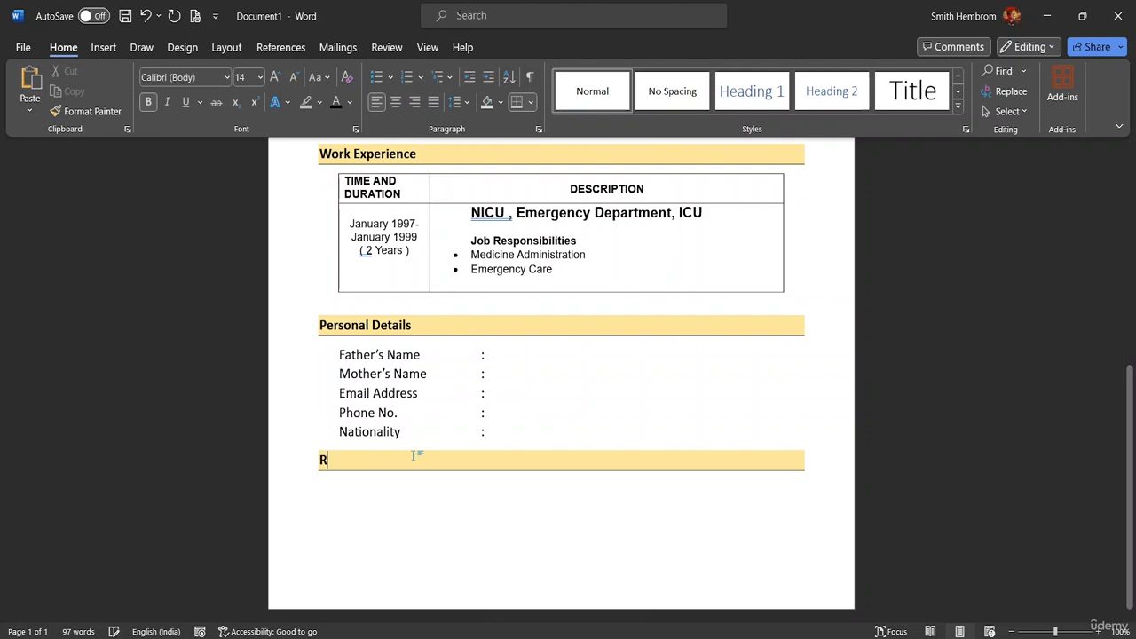
text(eferences)
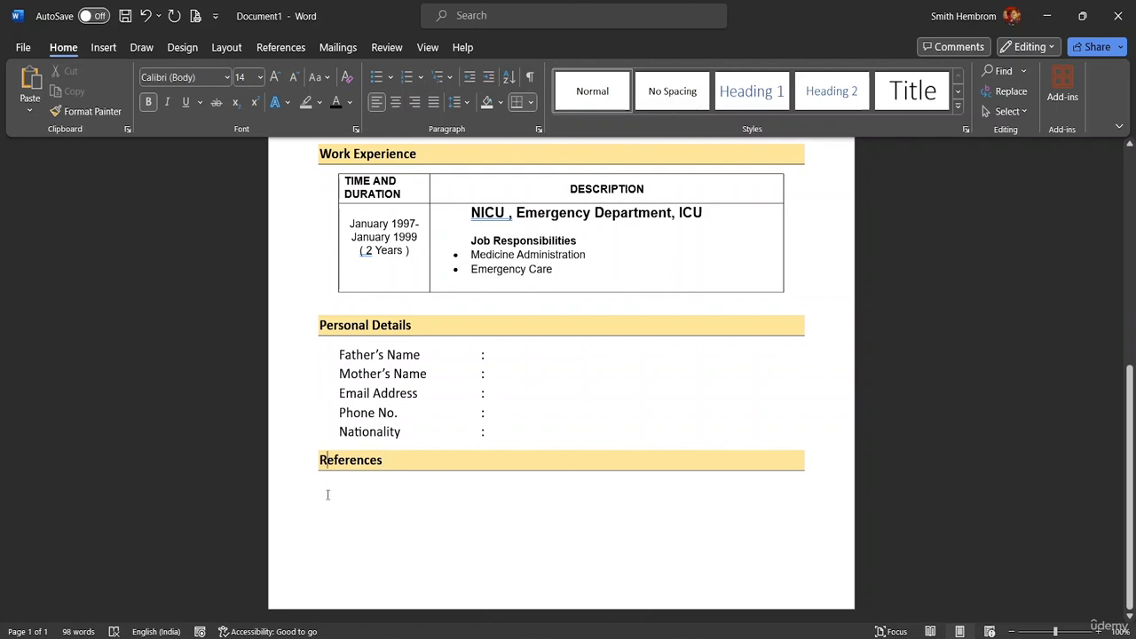
Insert a table with two columns and one row directly below the References heading
double_click(435, 508)
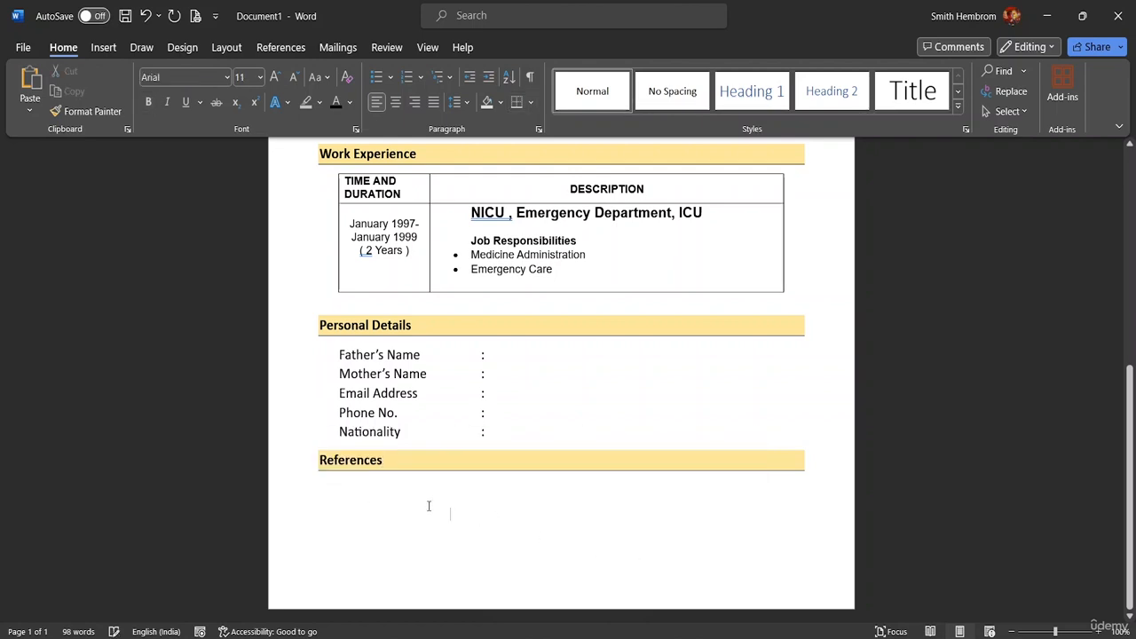
key(BackSpace)
key(BackSpace)
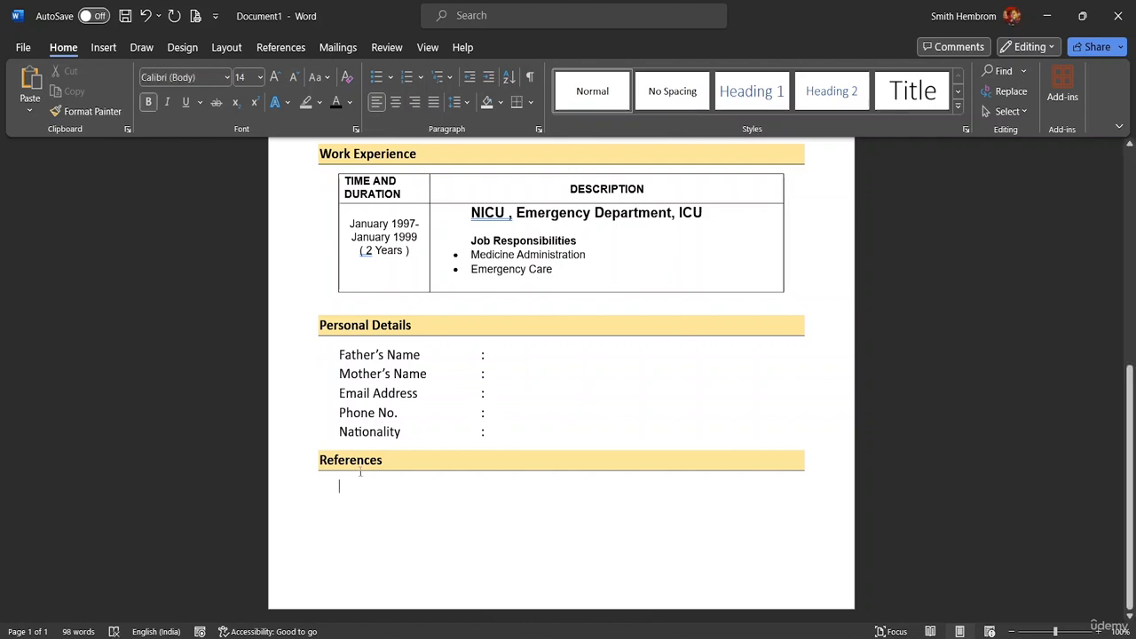
click(104, 47)
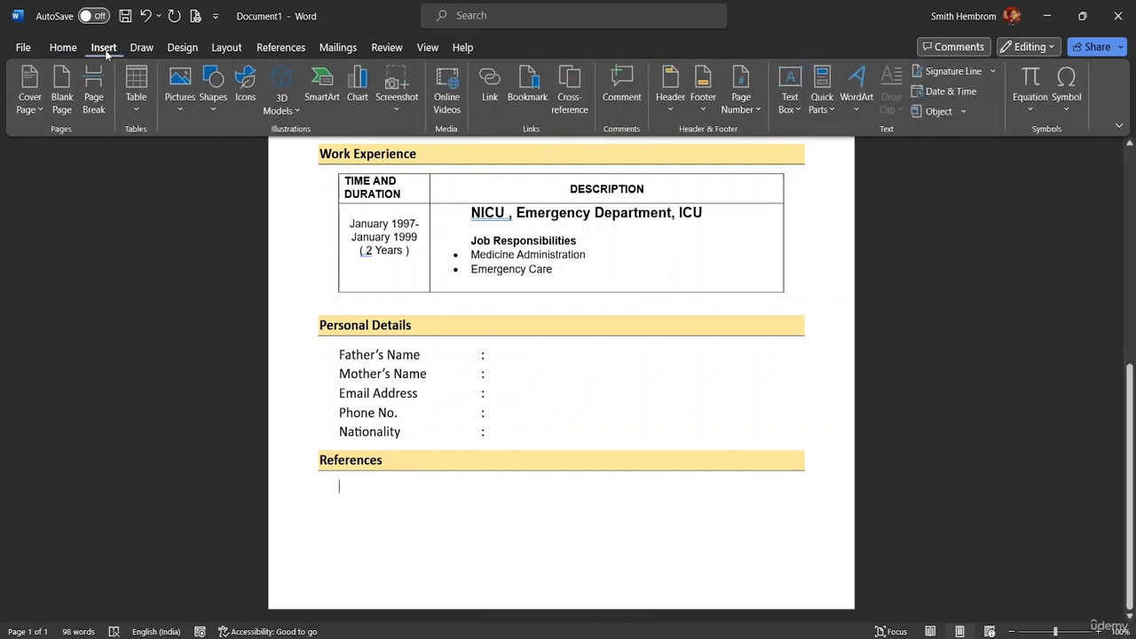
click(135, 89)
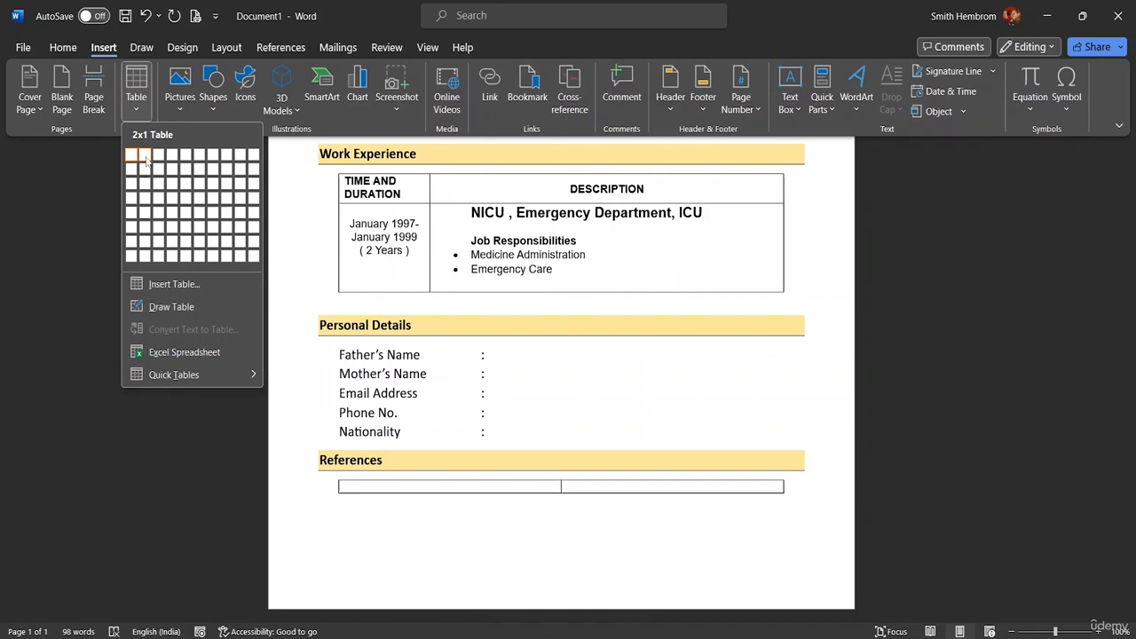
click(147, 159)
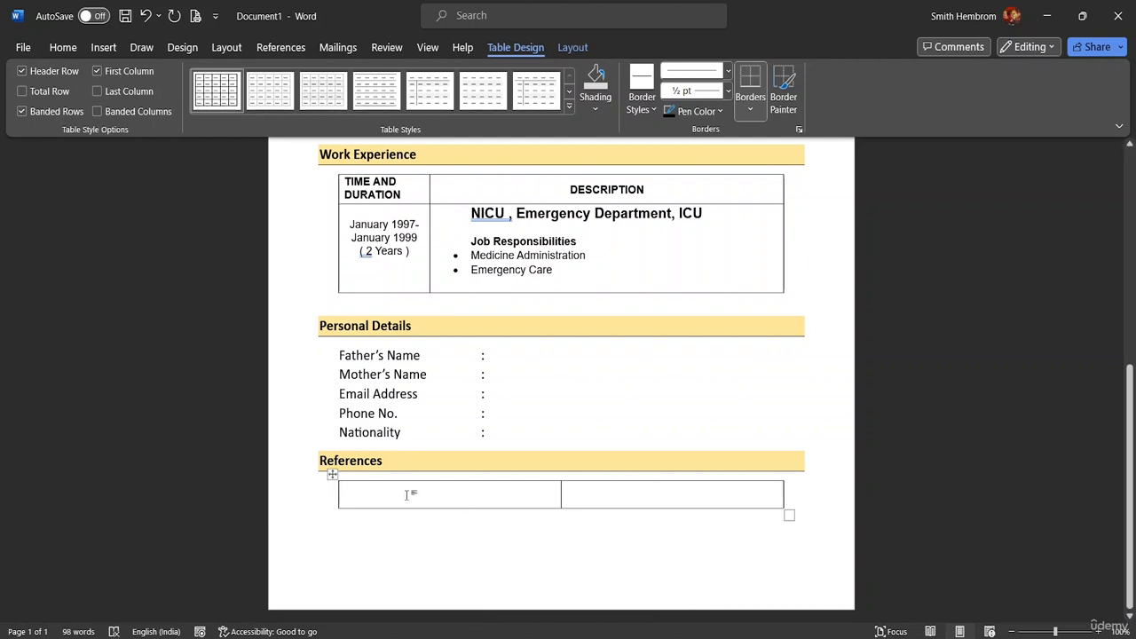
Enter "NAME" and "DESIGNATION" as the two column headers of the References table
text(N)
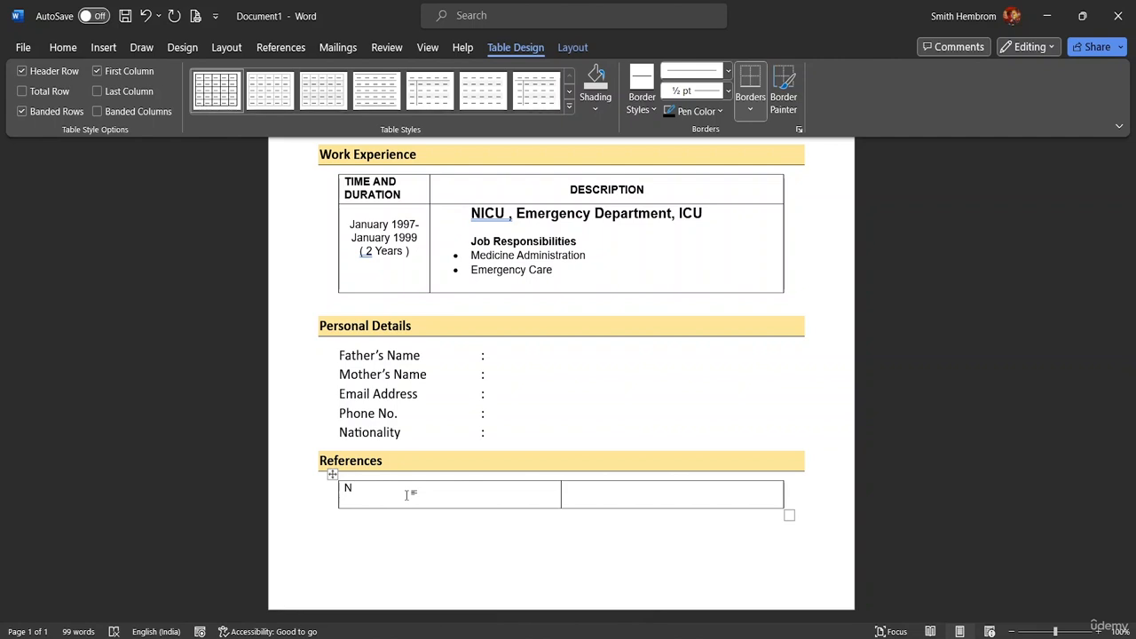
text(AME)
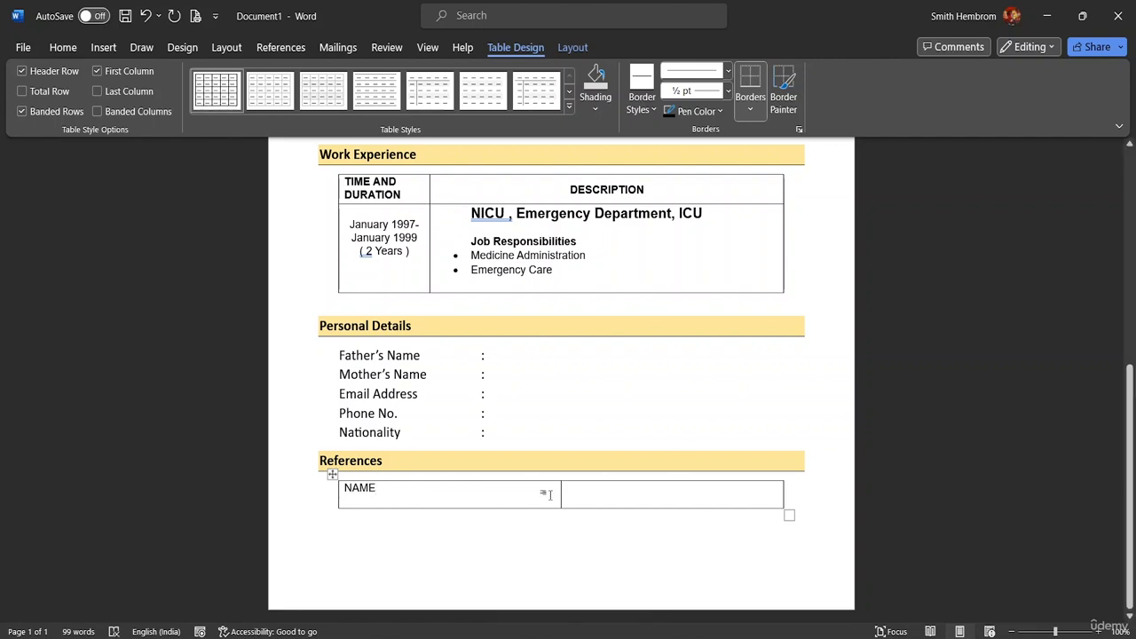
click(646, 490)
text(D)
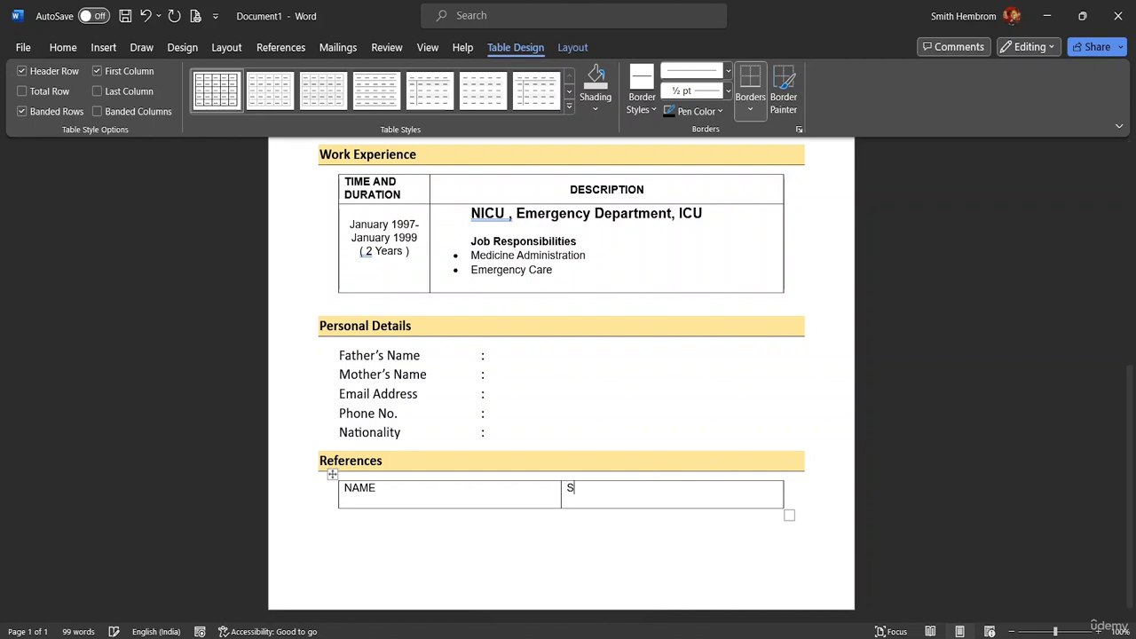
key(BackSpace)
text(DES)
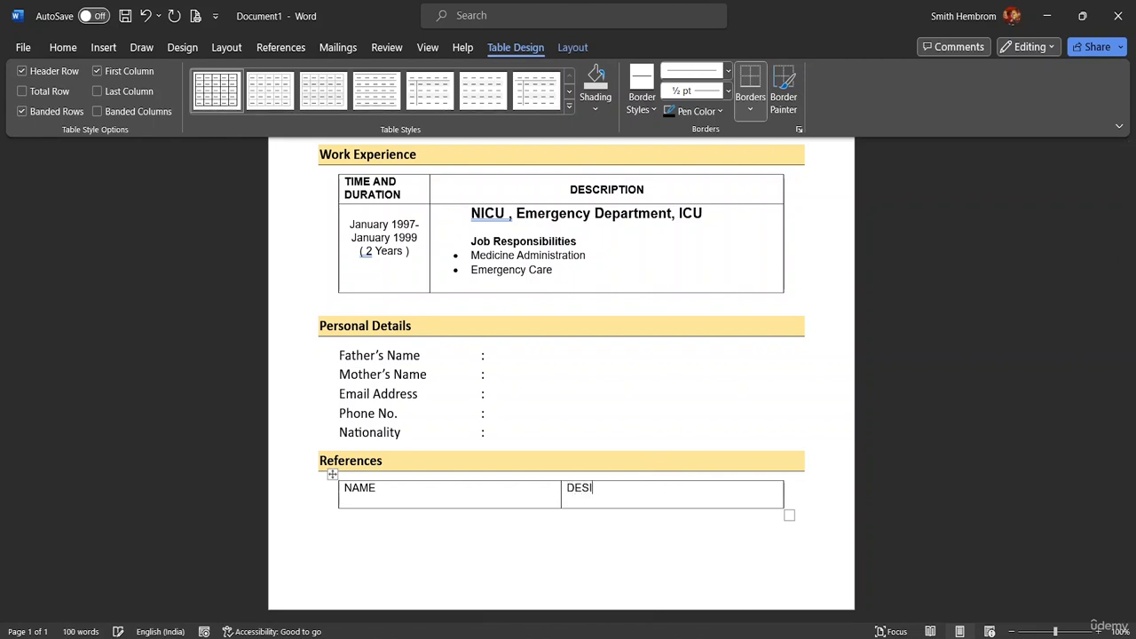
text(IGNATION)
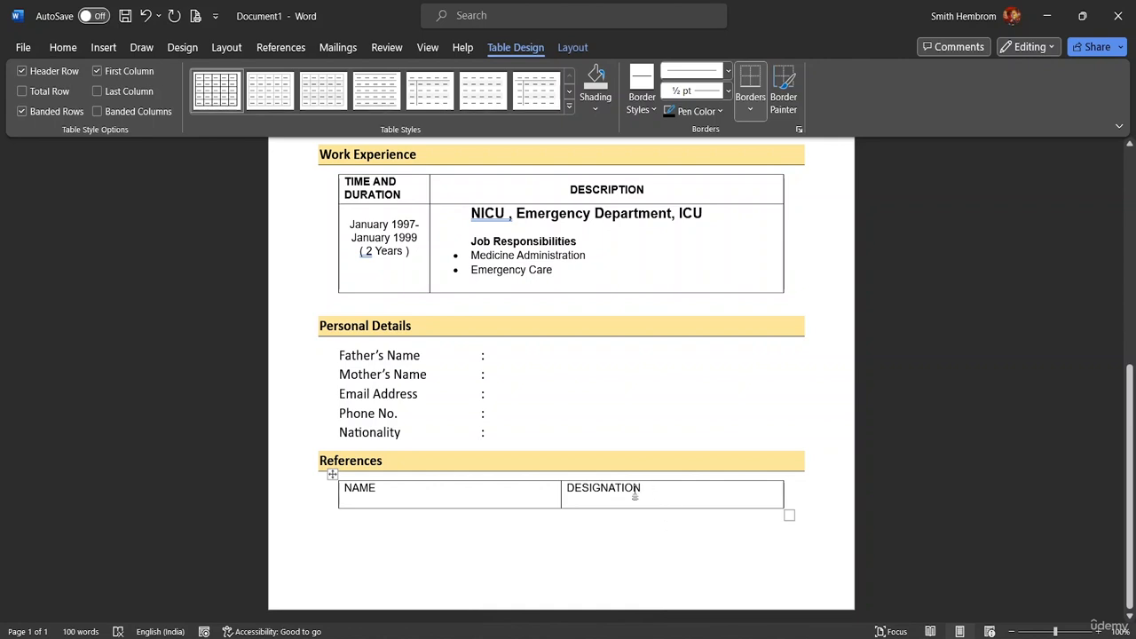
Center the two header texts of the References table horizontally and make them bold
drag(634, 495, 468, 472)
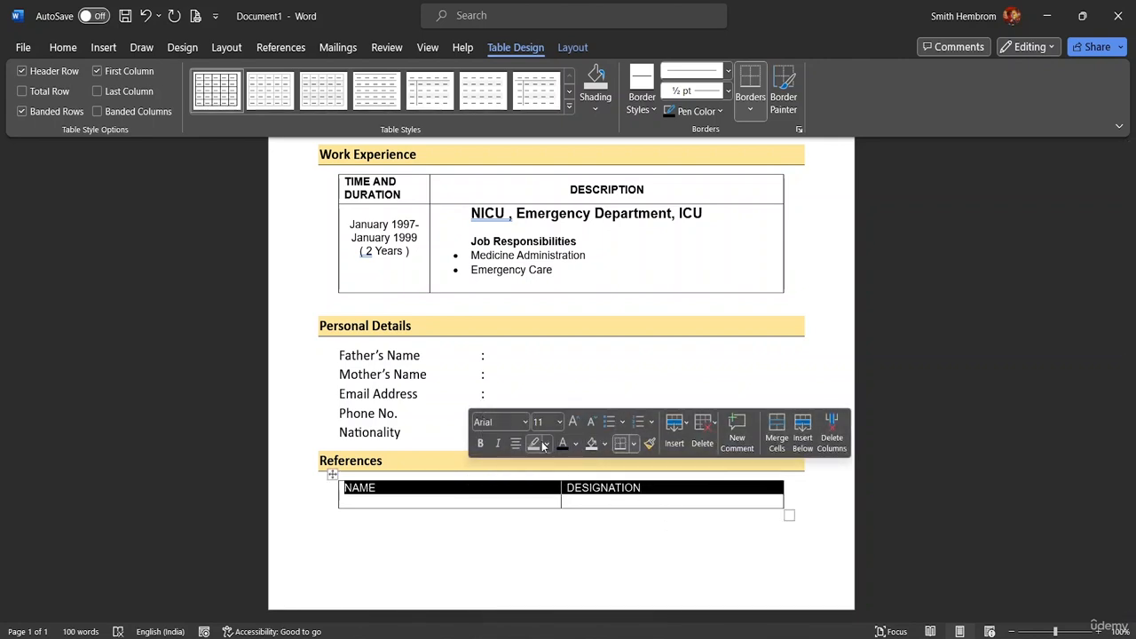
click(516, 443)
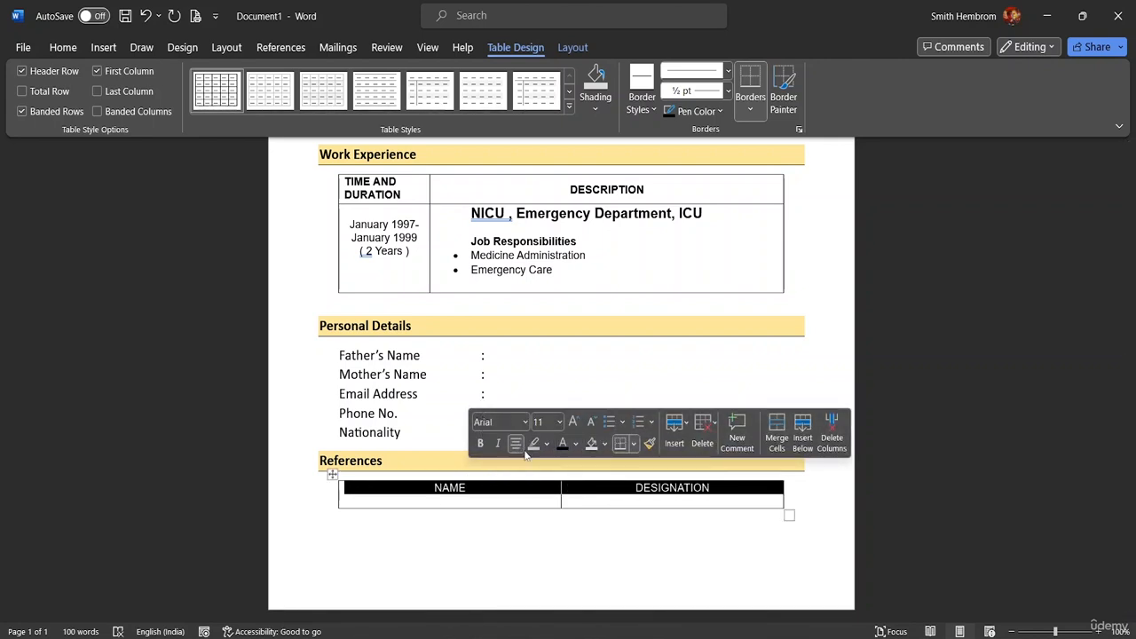
click(480, 443)
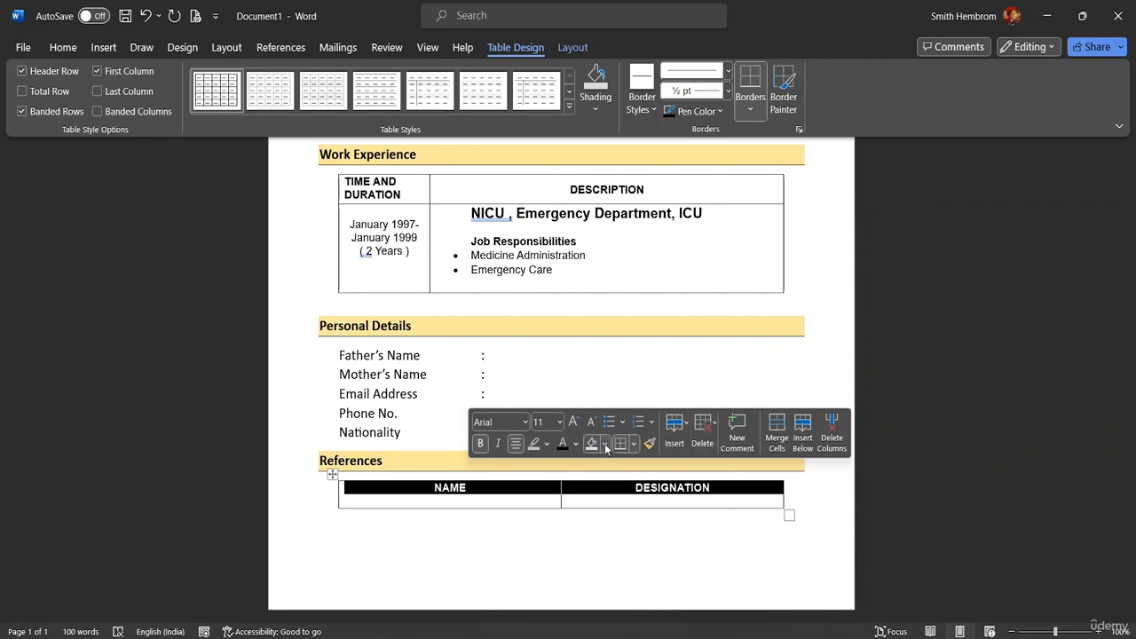
Shade the References header row with White, Background 1, Darker 35% and center its text vertically in the cells
click(604, 444)
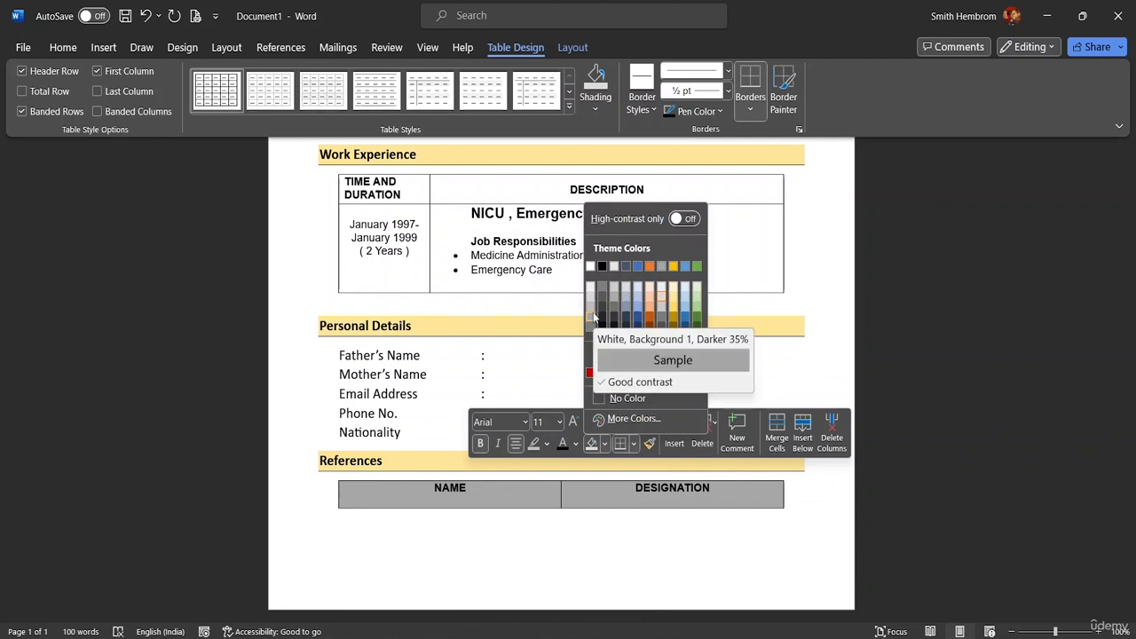
click(593, 318)
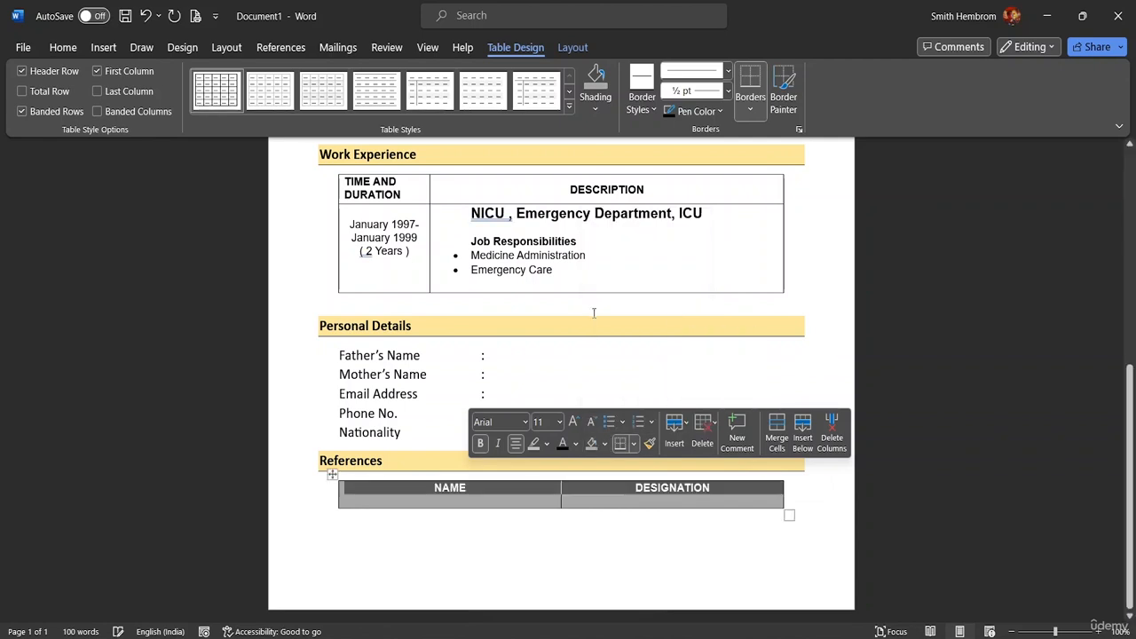
click(573, 50)
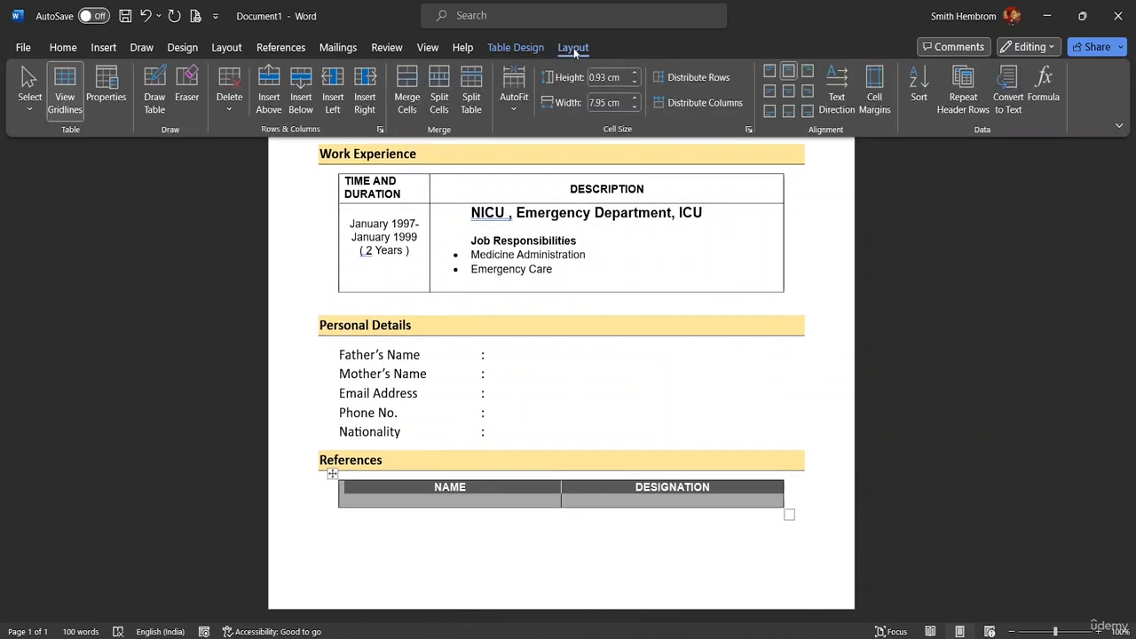
click(790, 91)
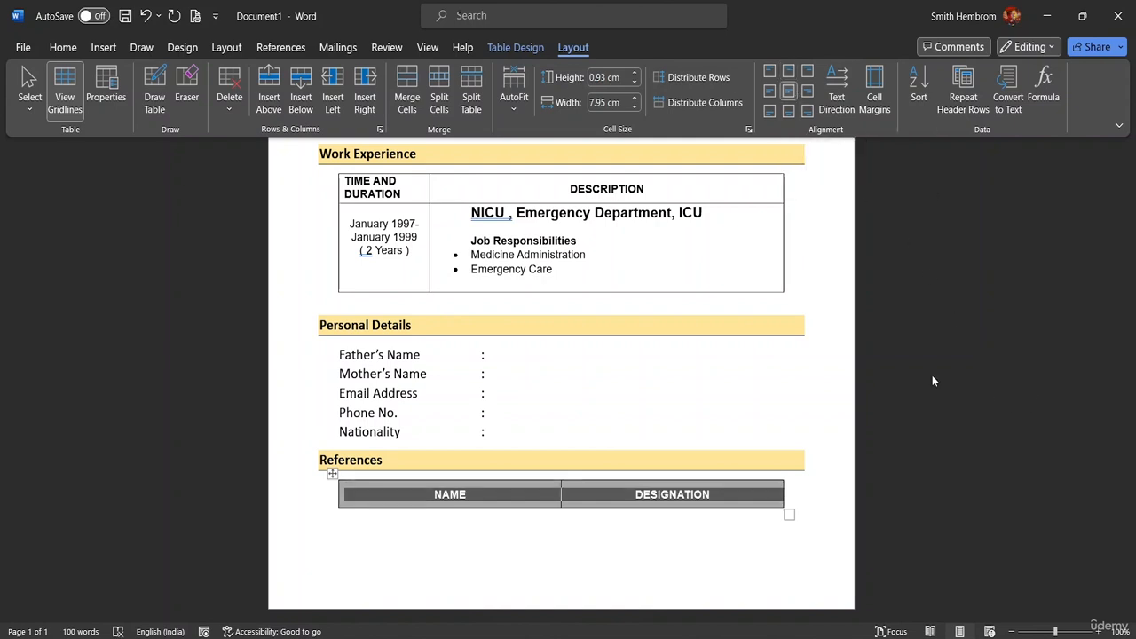
triple_click(794, 401)
click(831, 473)
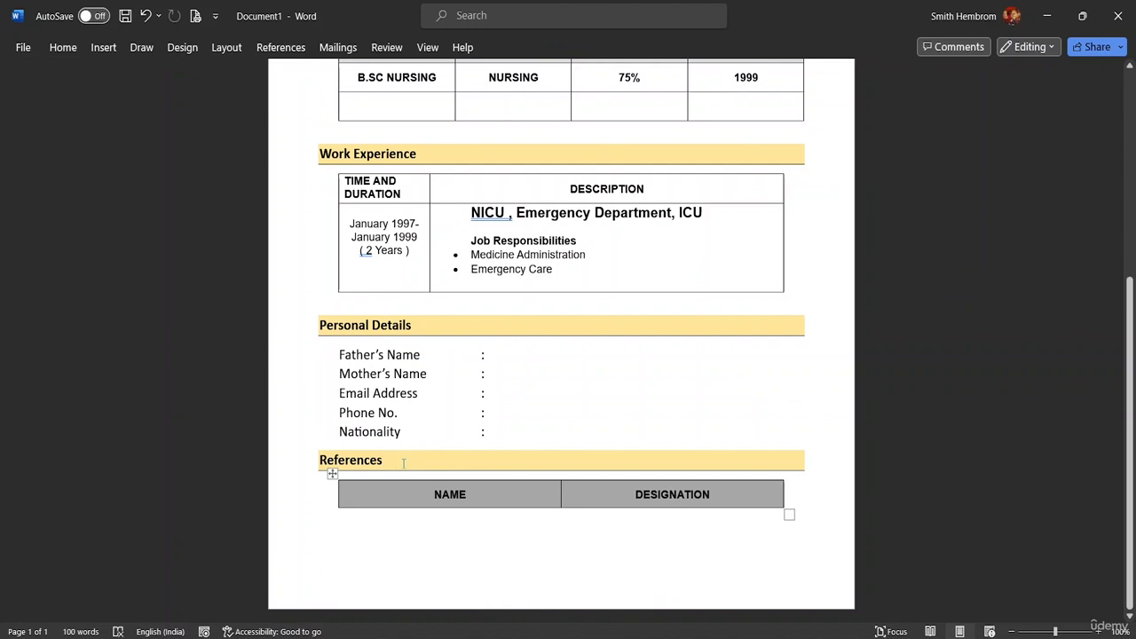
click(302, 457)
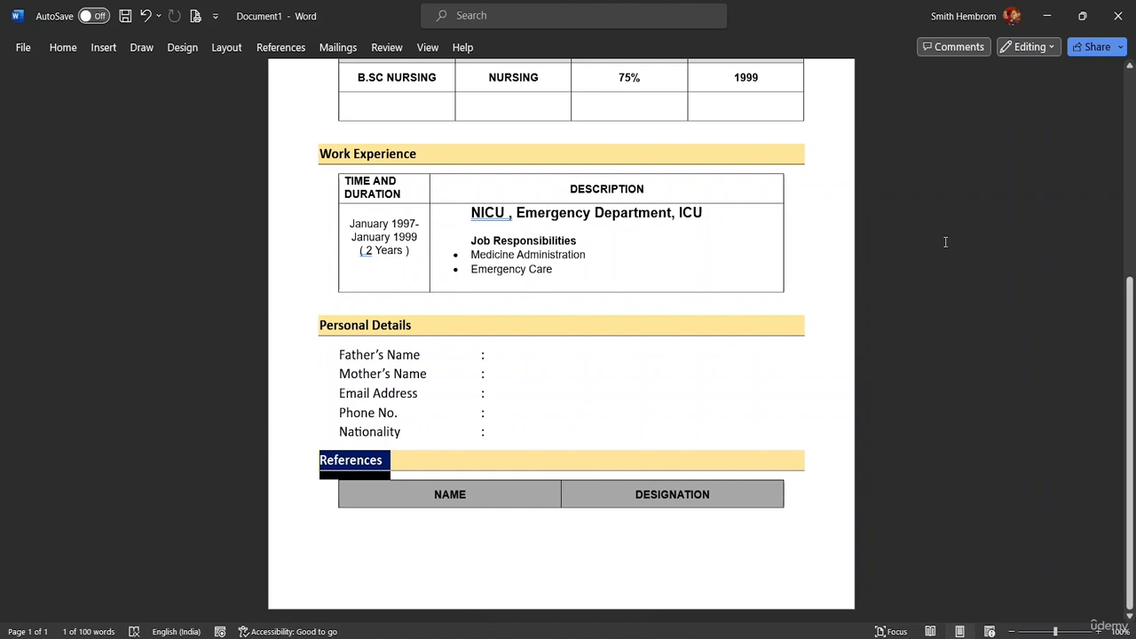
scroll(1009, 253, up, 3)
scroll(1060, 297, down, 3)
mouse_move(331, 473)
click(21, 48)
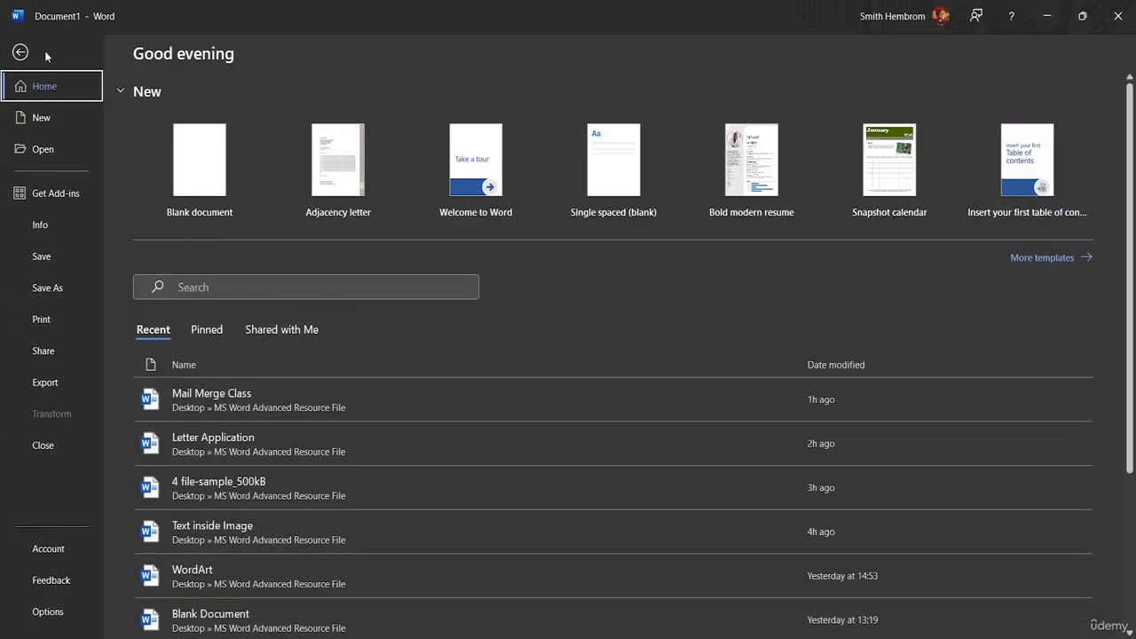
click(19, 51)
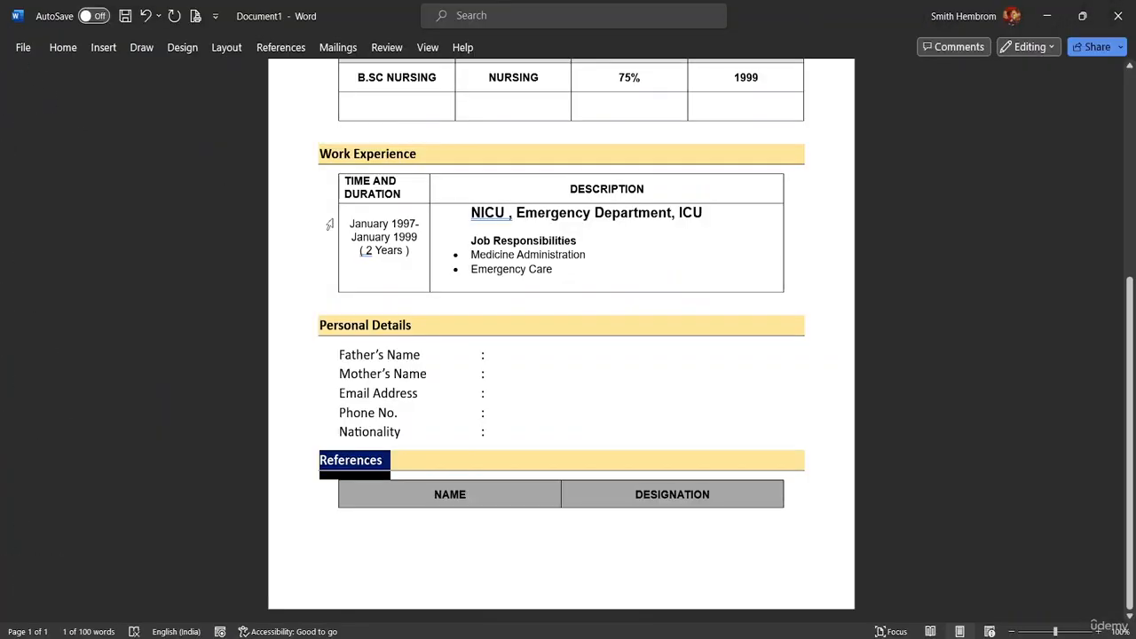
Try inserting a blank page while the References heading is selected, and undo the insertion
click(75, 50)
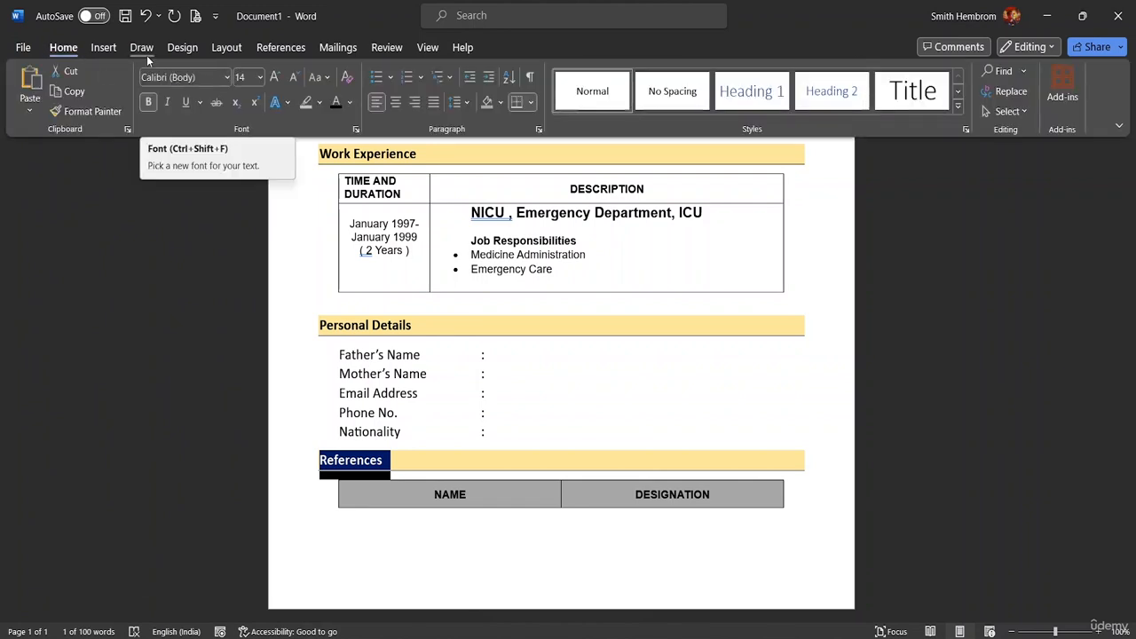
click(98, 49)
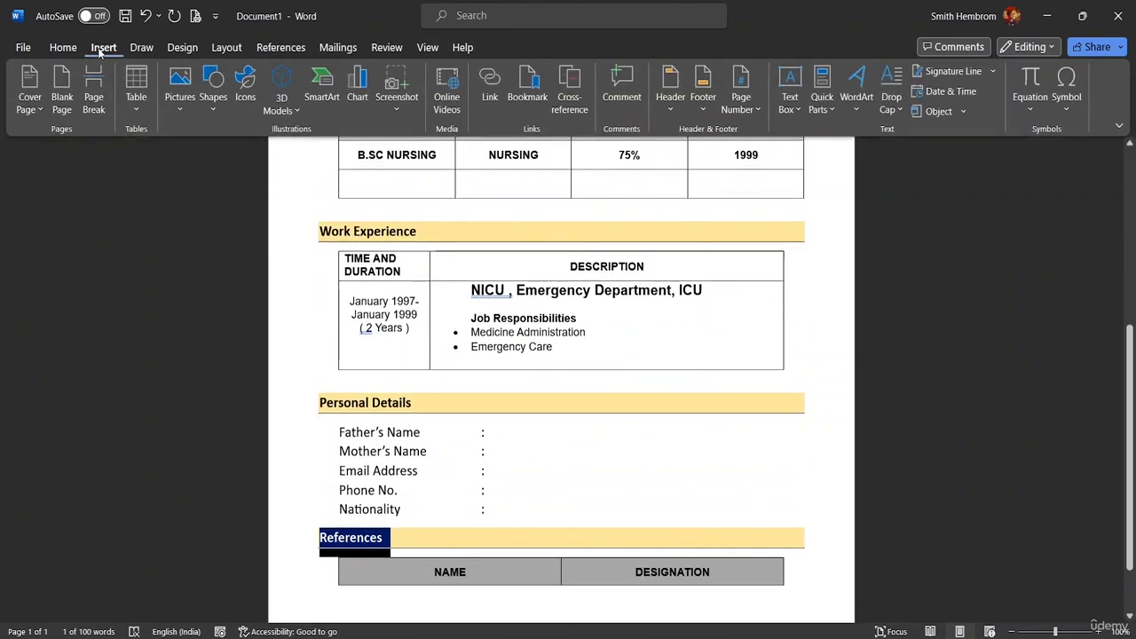
click(61, 88)
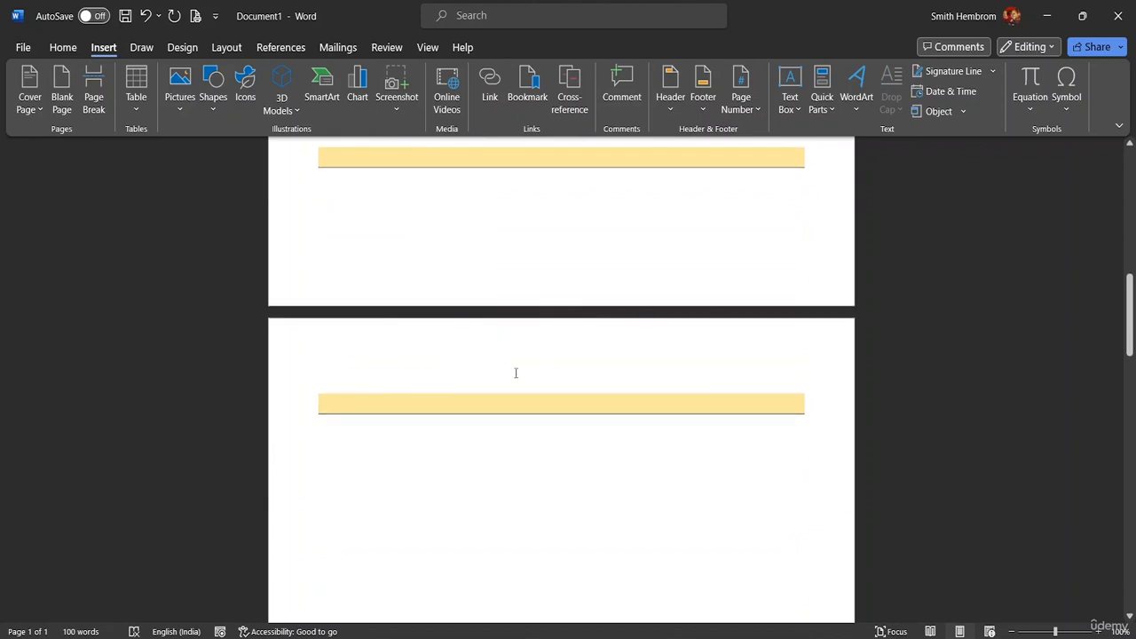
scroll(550, 350, up, 4)
scroll(573, 335, up, 1)
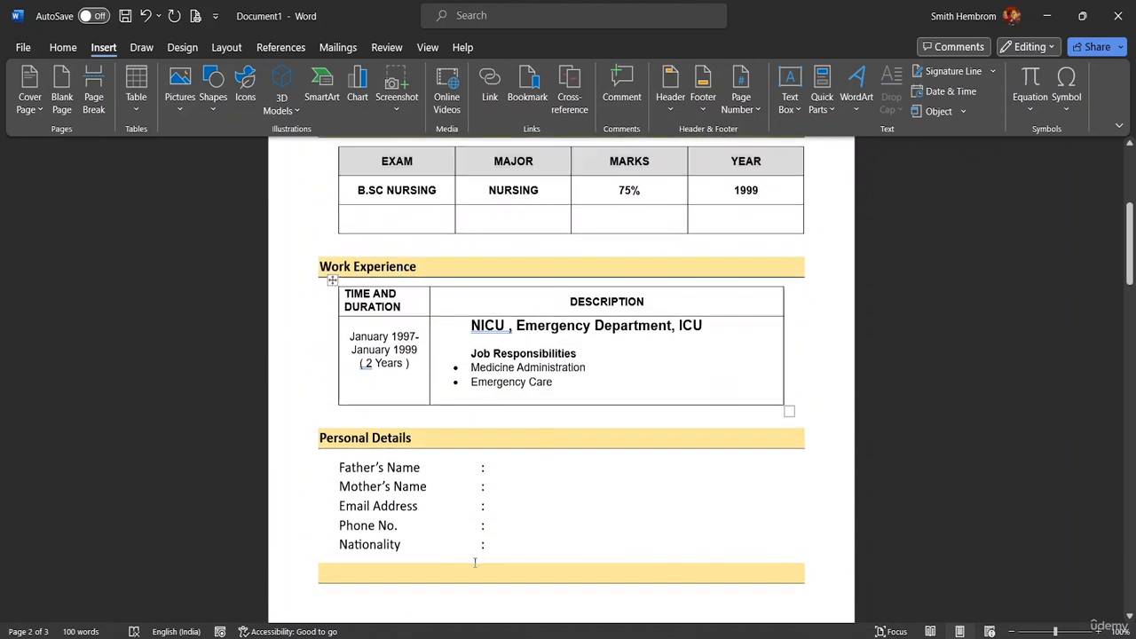
triple_click(454, 579)
click(453, 577)
key(ctrl+z)
key(ctrl+z)
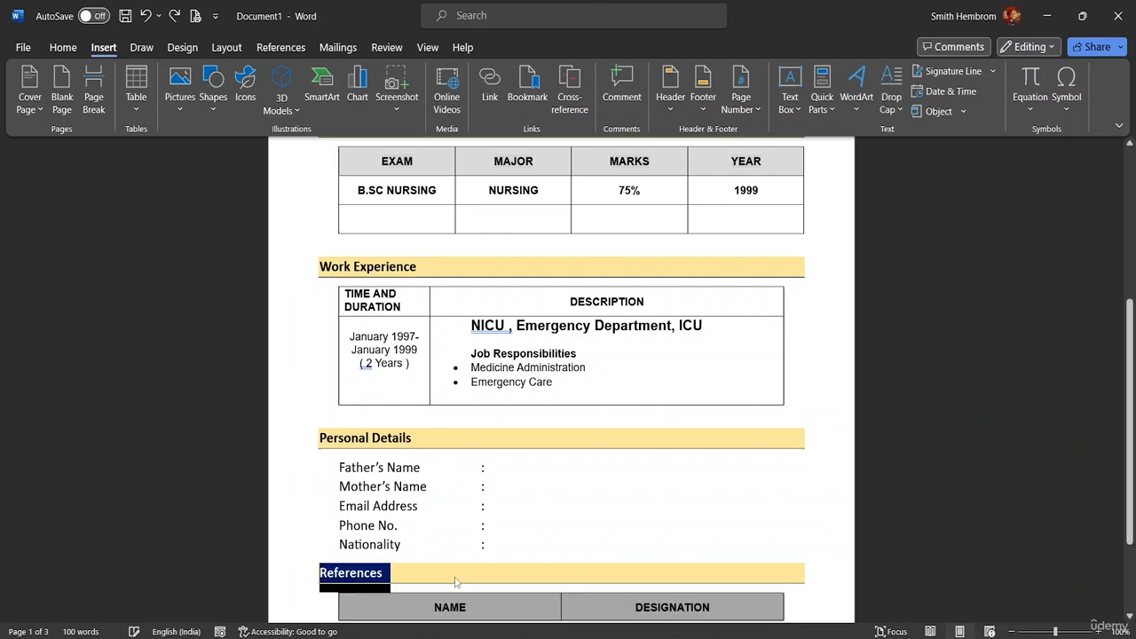
Insert a blank page after the References table, starting from the empty line directly below it
scroll(497, 533, down, 1)
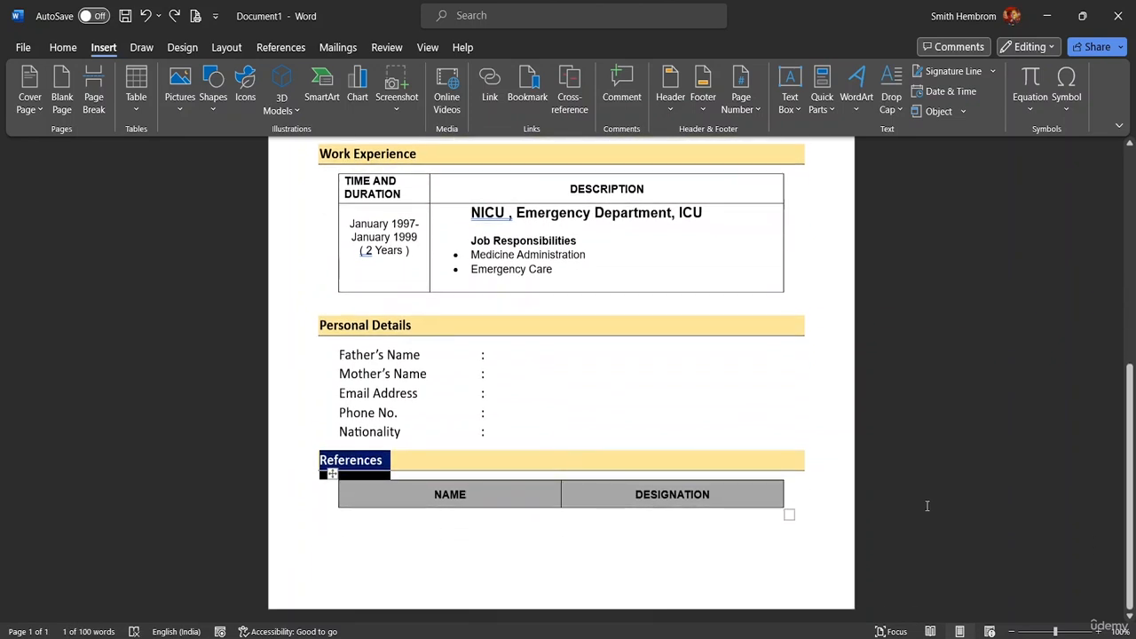
click(851, 535)
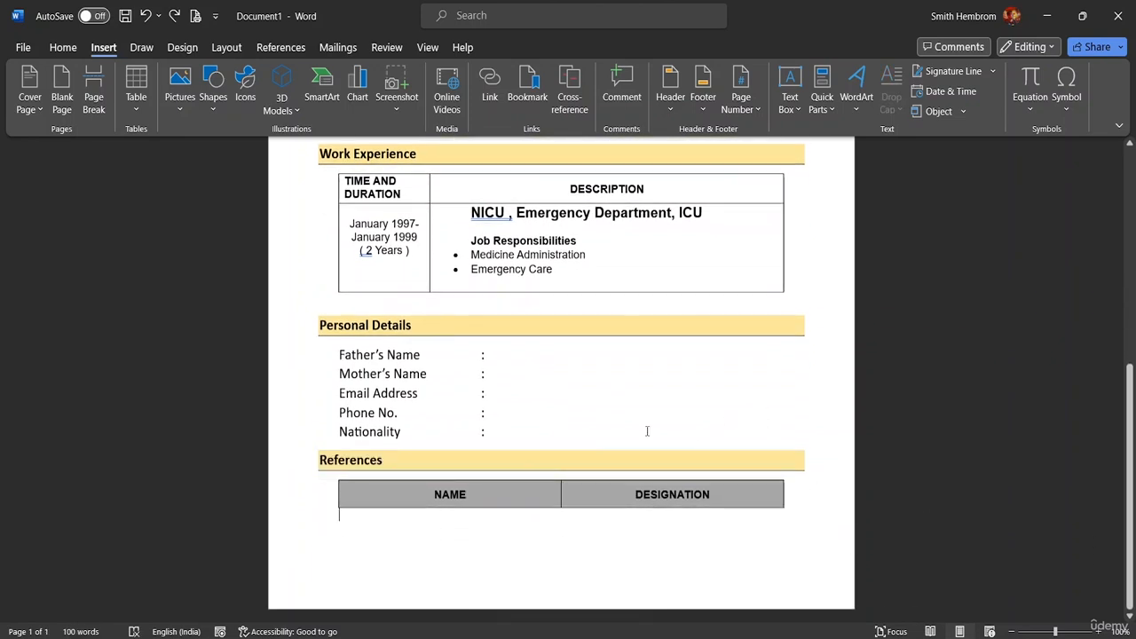
double_click(352, 548)
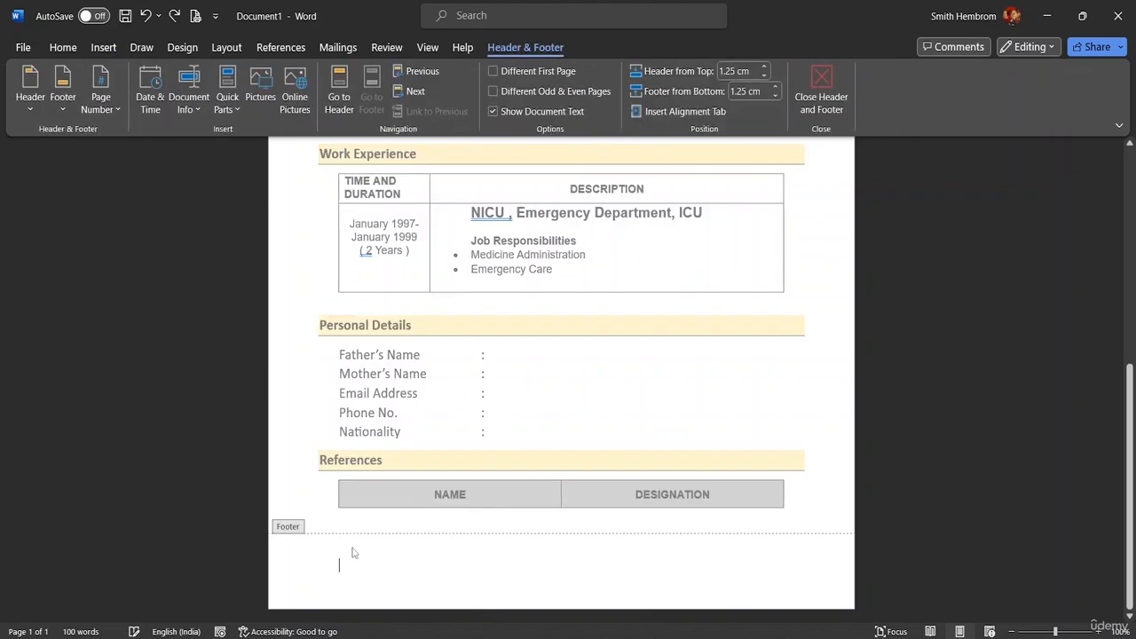
double_click(350, 537)
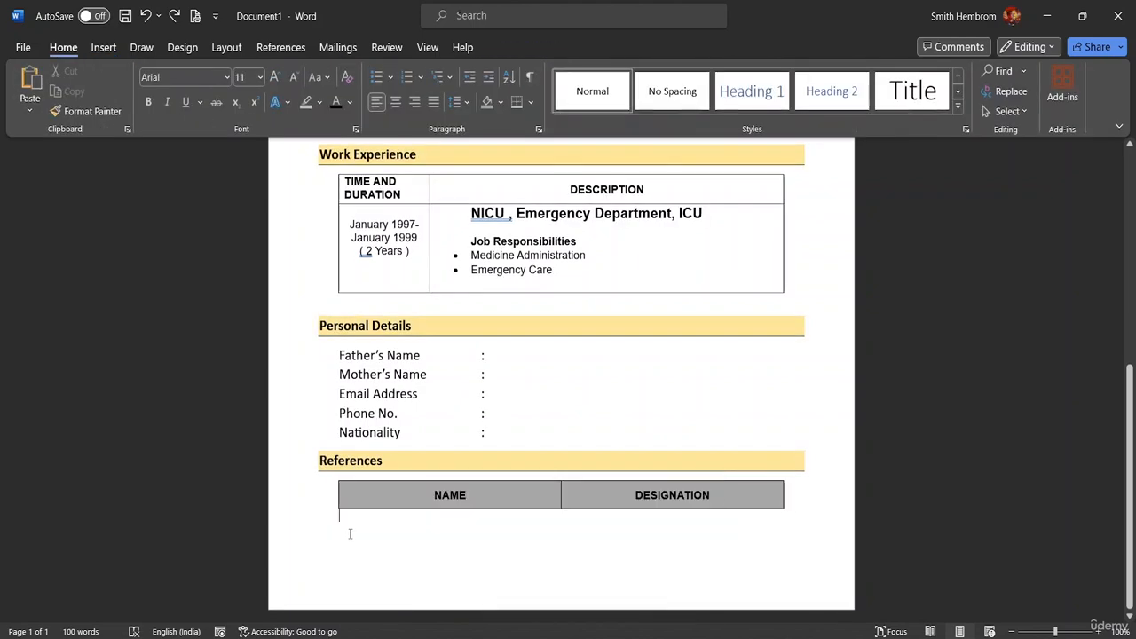
click(104, 47)
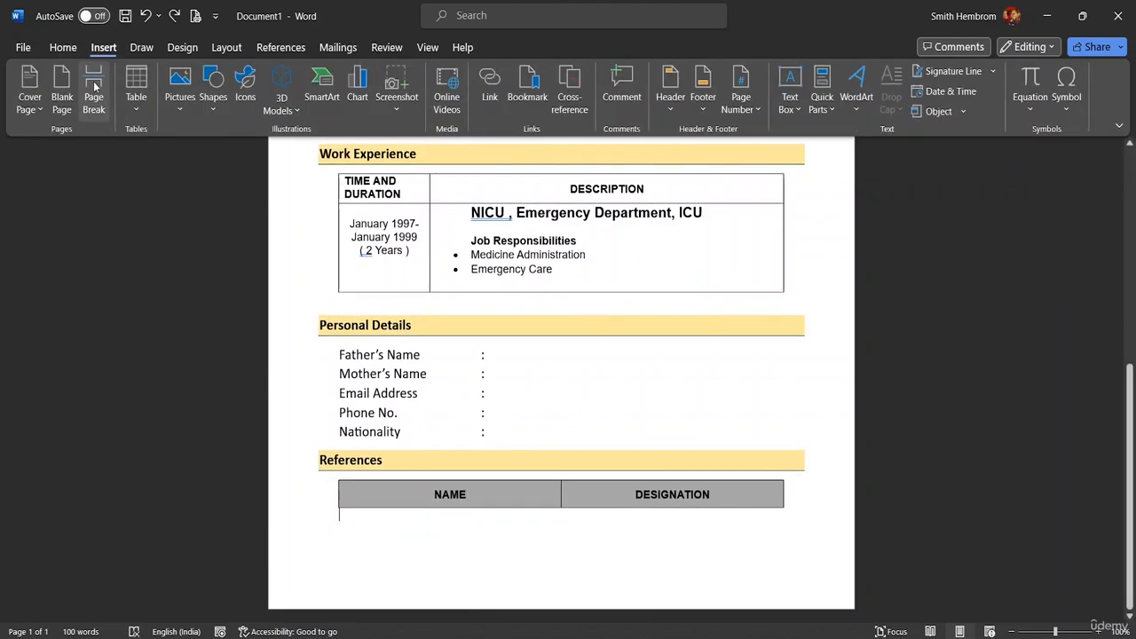
click(93, 94)
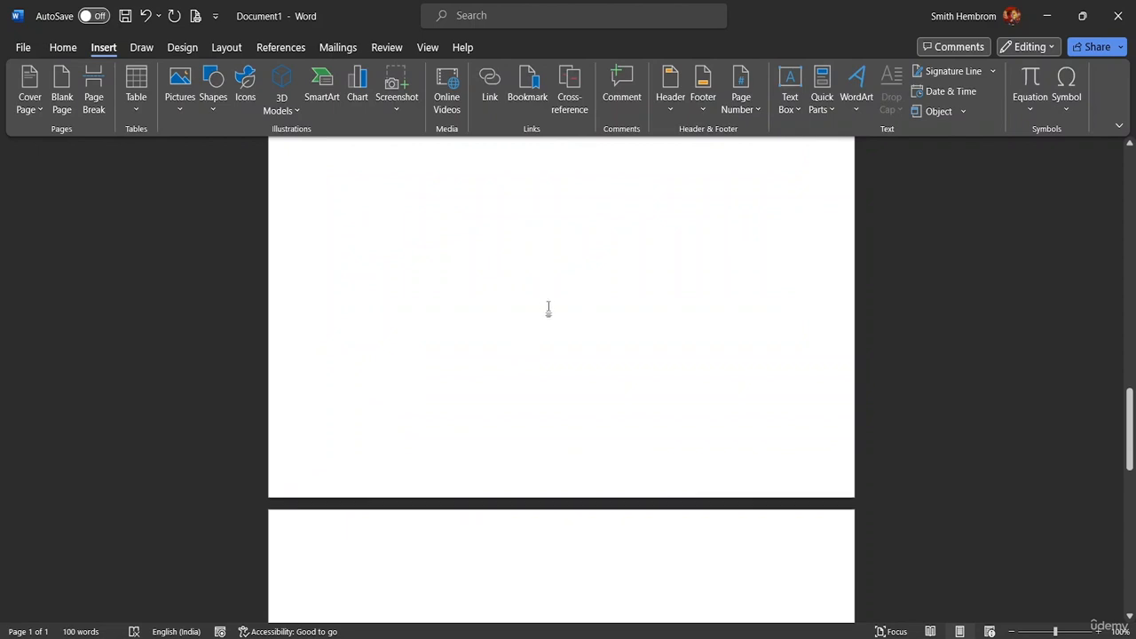
Copy the References heading and paste it at the start of the second page
scroll(727, 468, up, 8)
scroll(748, 431, up, 3)
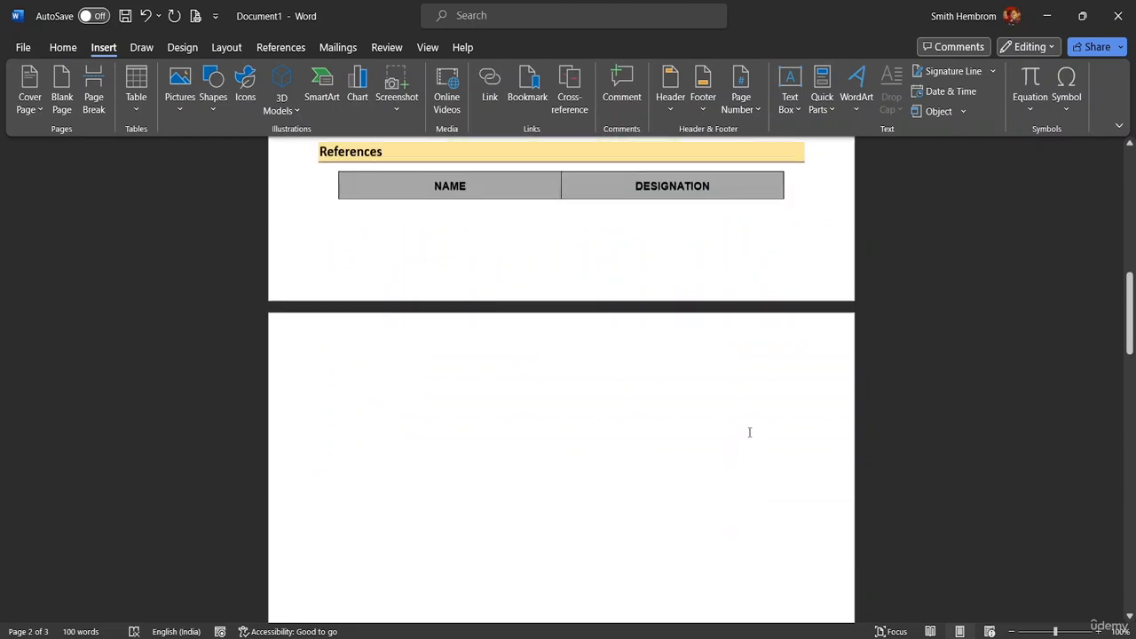
scroll(773, 418, down, 3)
scroll(786, 428, down, 8)
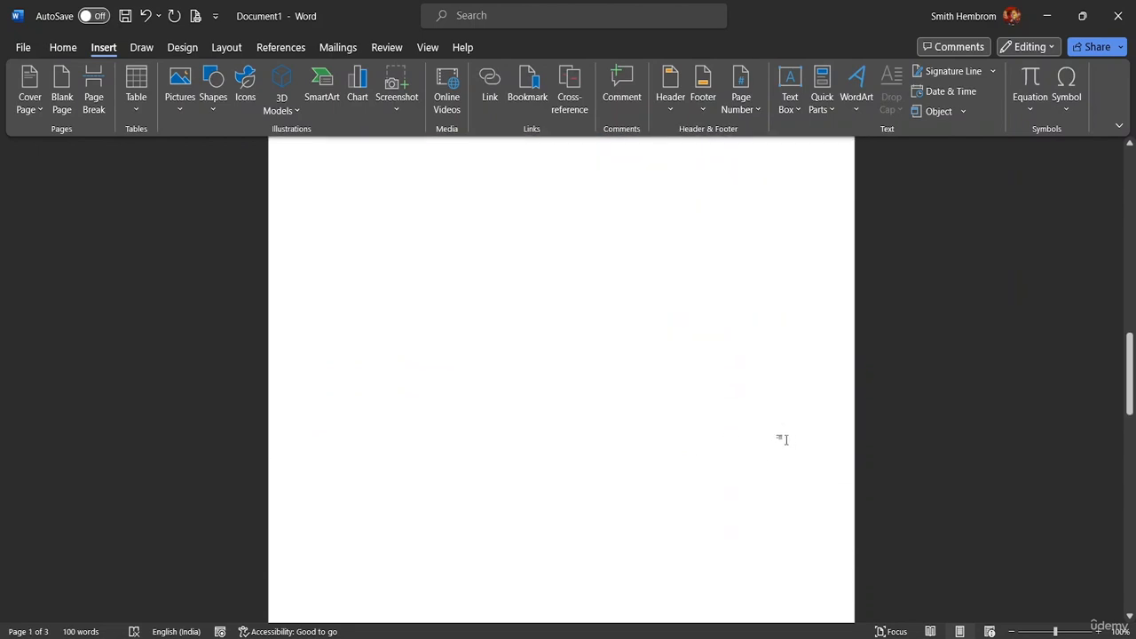
scroll(834, 433, up, 8)
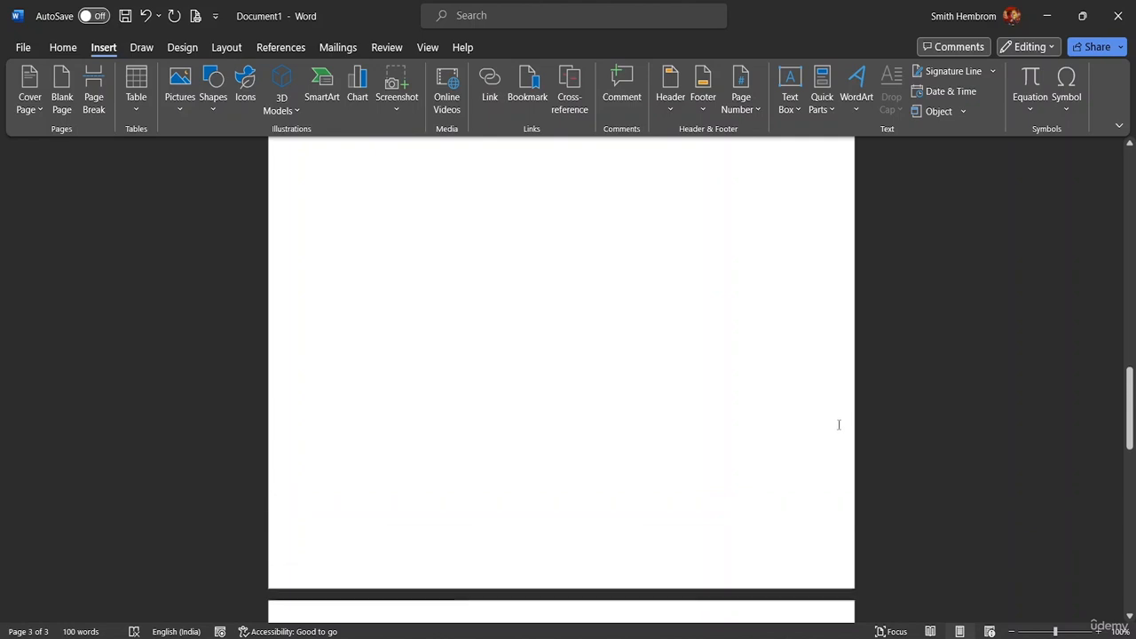
scroll(819, 406, up, 2)
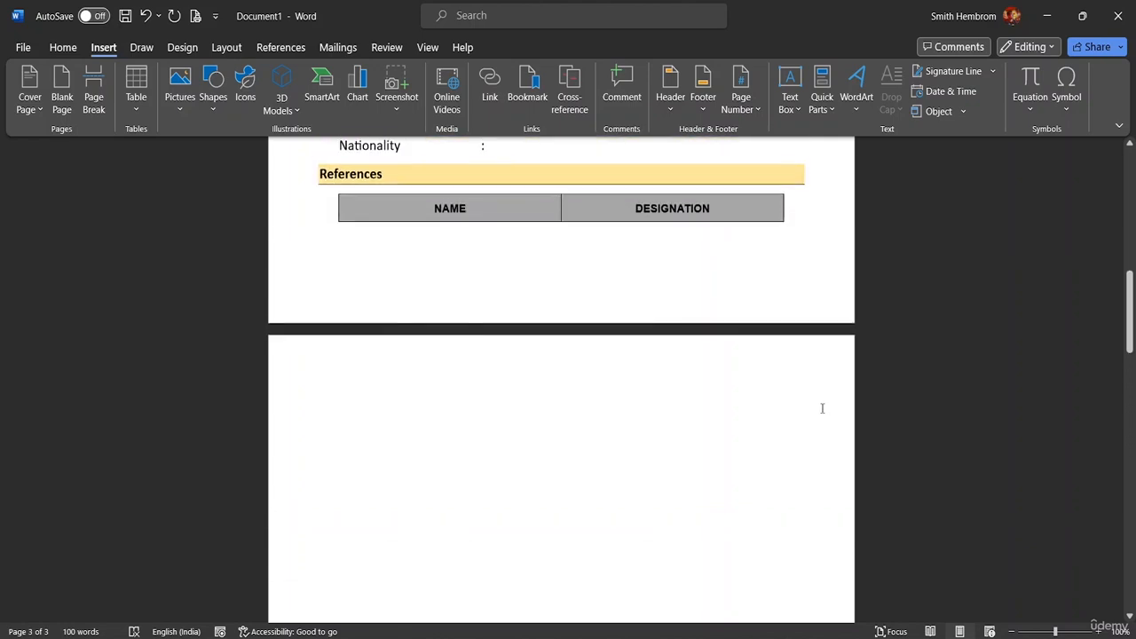
drag(369, 166, 337, 192)
key(ctrl+c)
click(385, 173)
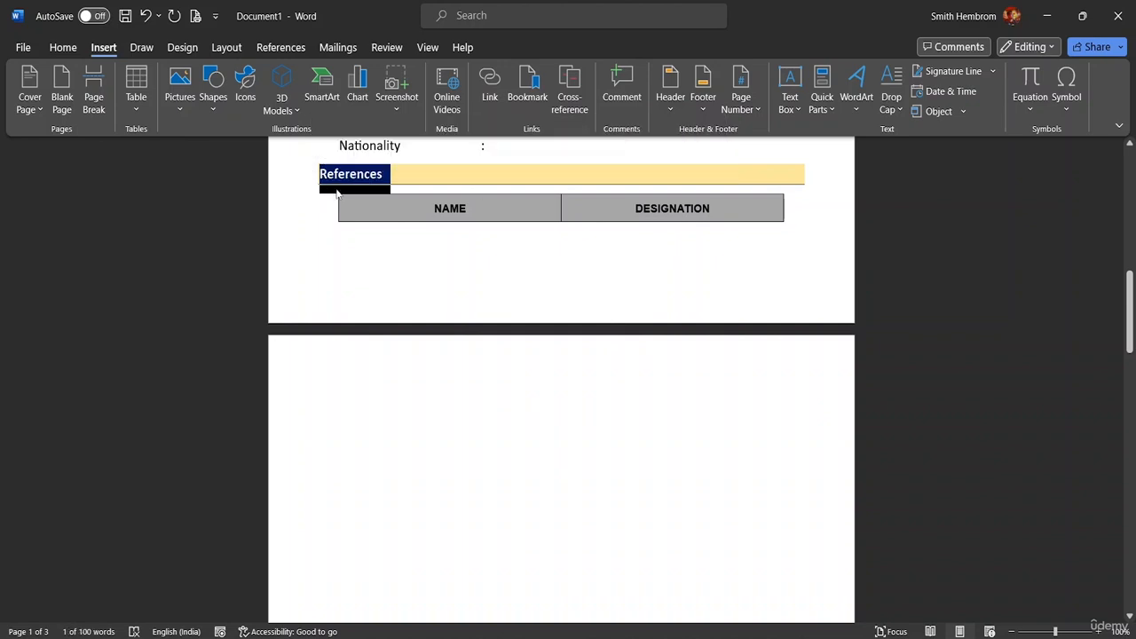
click(325, 399)
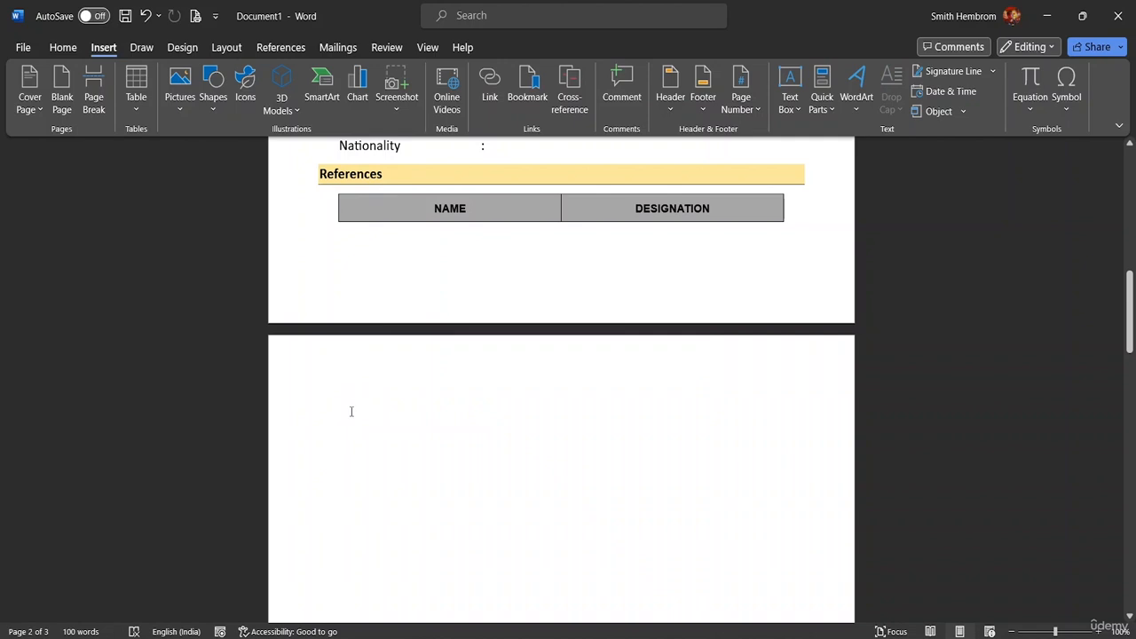
key(ctrl+v)
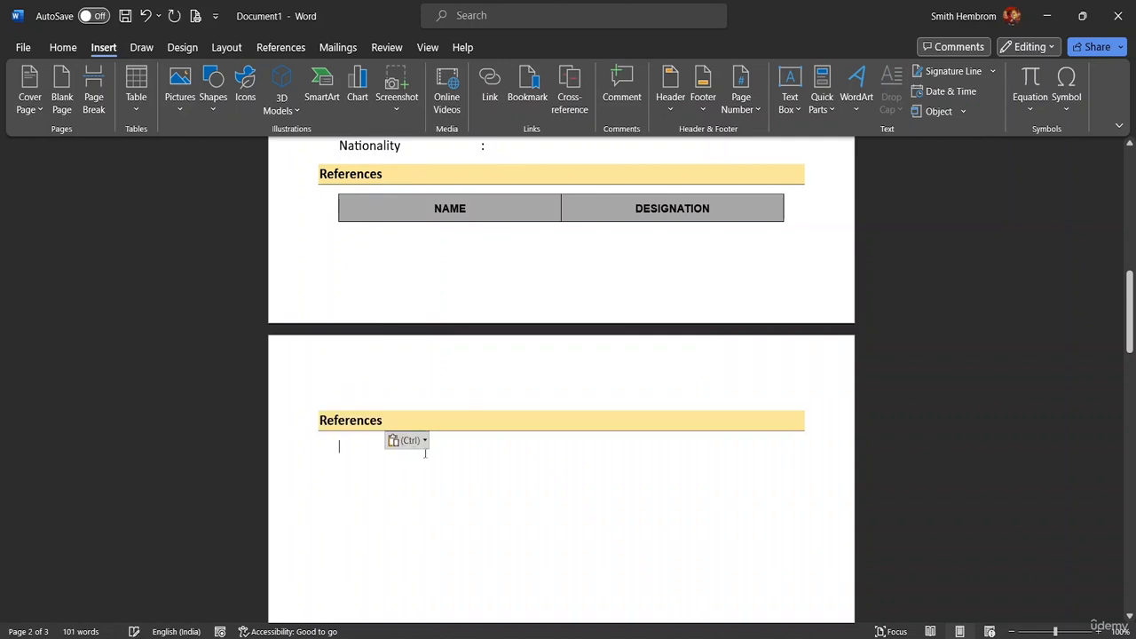
Replace the text of the pasted References heading on the second page with "Declaration"
key(BackSpace)
key(BackSpace)
key(BackSpace)
key(BackSpace)
key(BackSpace)
key(BackSpace)
key(BackSpace)
key(BackSpace)
key(BackSpace)
key(BackSpace)
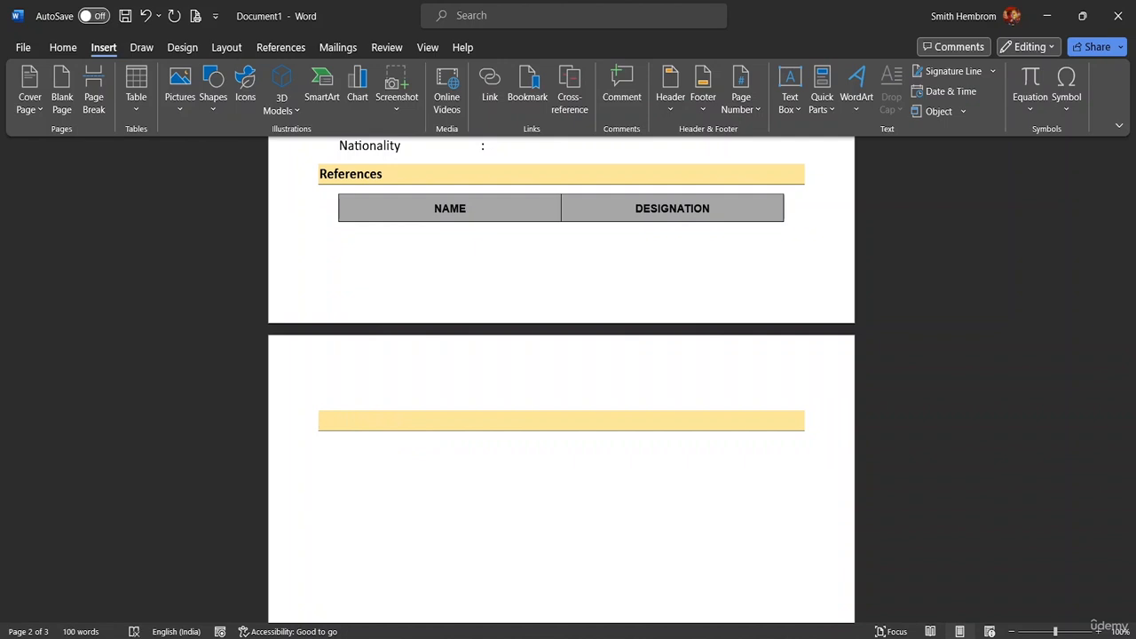
text(d)
key(BackSpace)
text(d)
key(BackSpace)
text(Declaration)
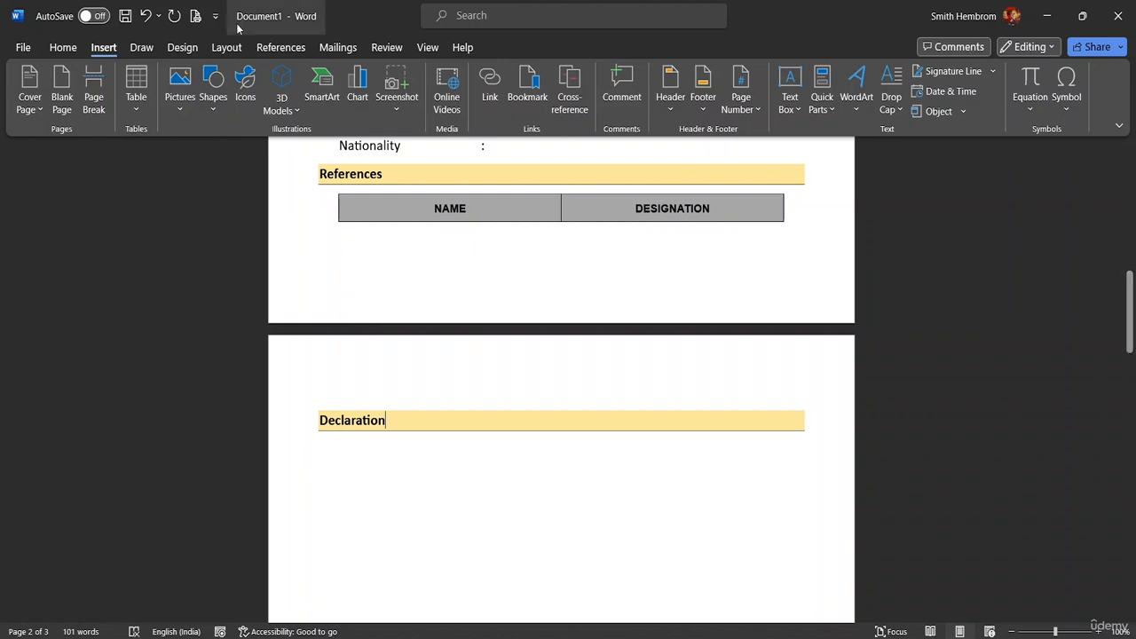
Write "All the documents and information provided in the resume is true to my knowledge." below the Declaration heading
click(338, 449)
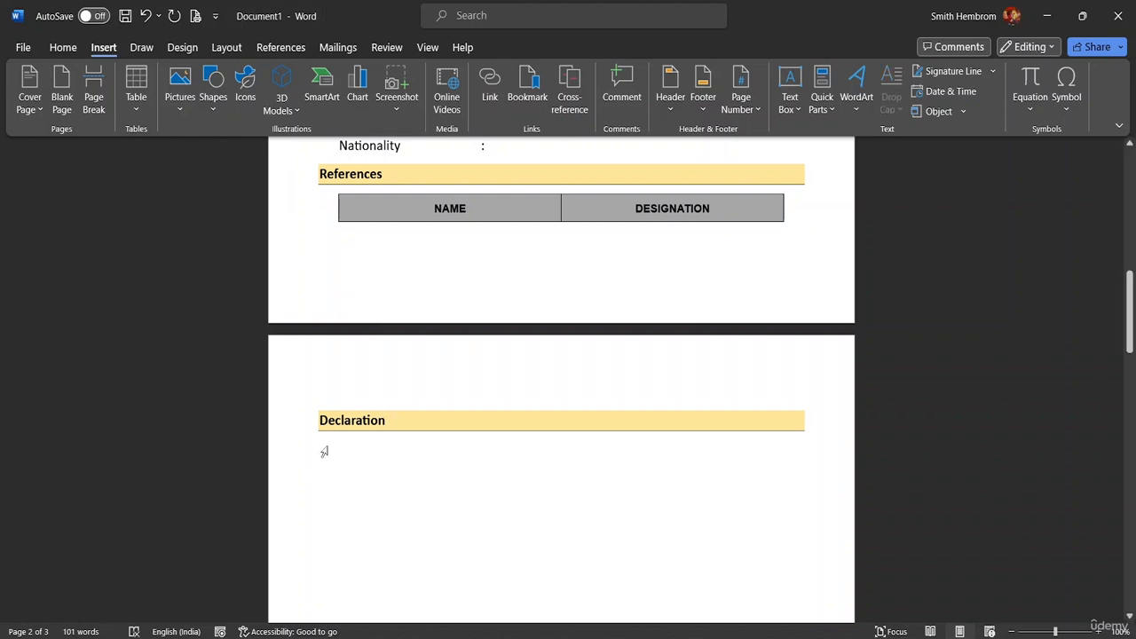
text(All the )
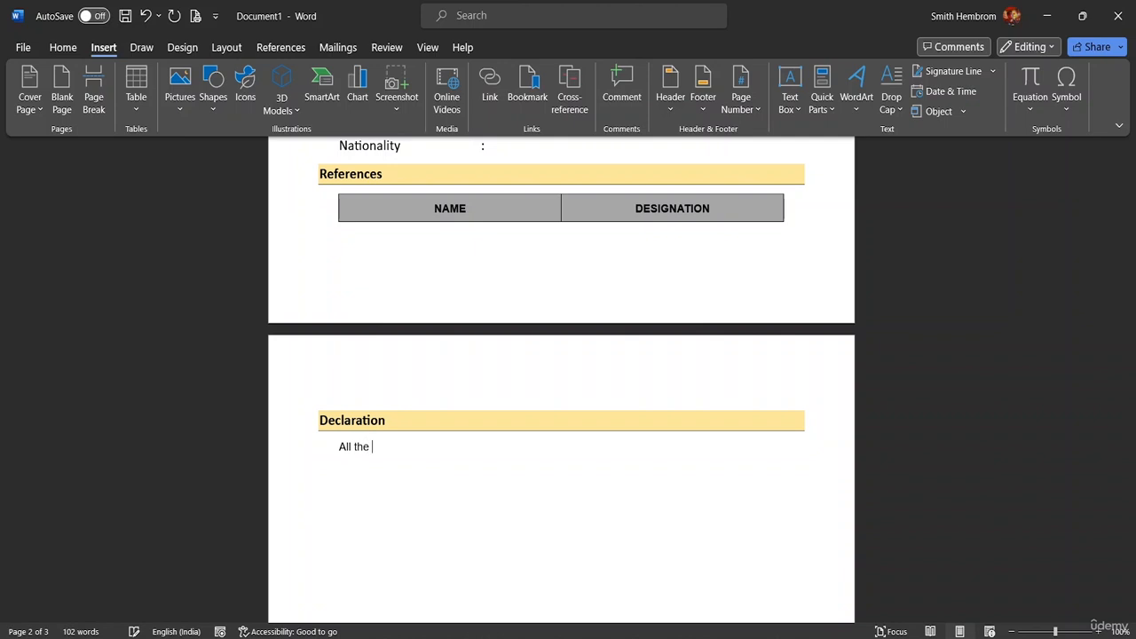
text(documents)
text( an)
text(d inofr)
key(BackSpace)
key(BackSpace)
key(BackSpace)
text(formation)
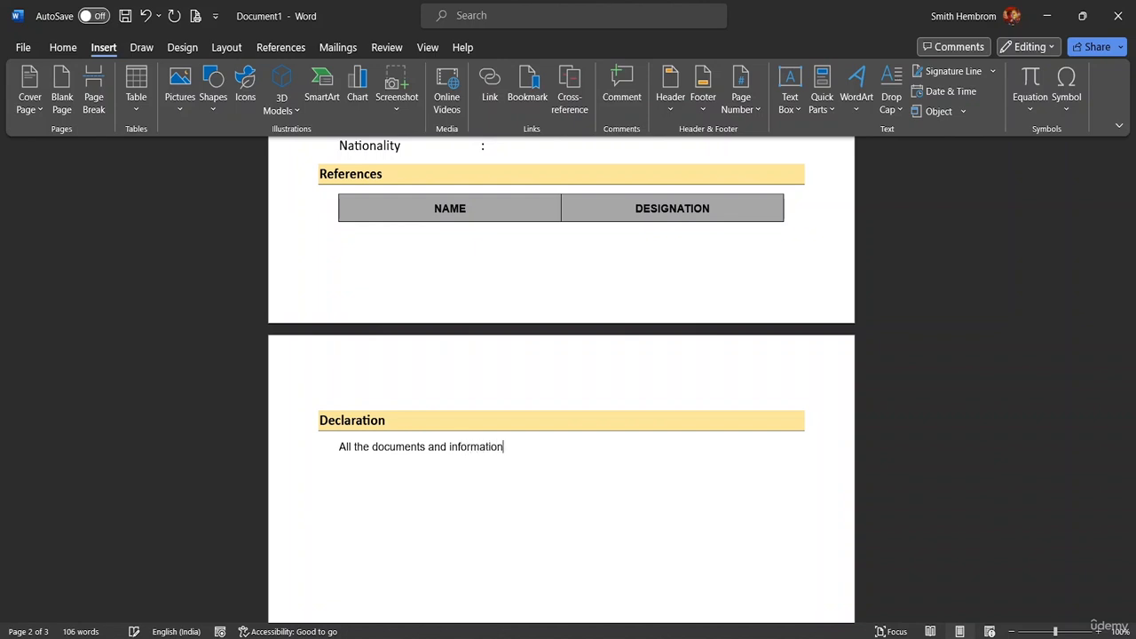
text( providew)
key(BackSpace)
text(d in the resume is)
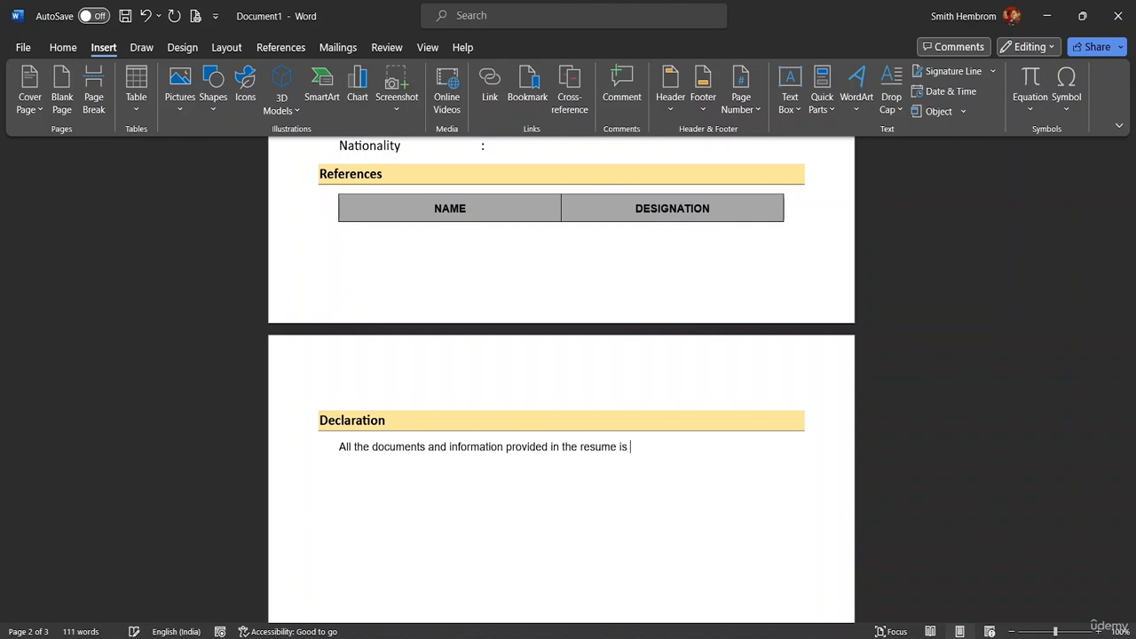
text( true to my knowledge)
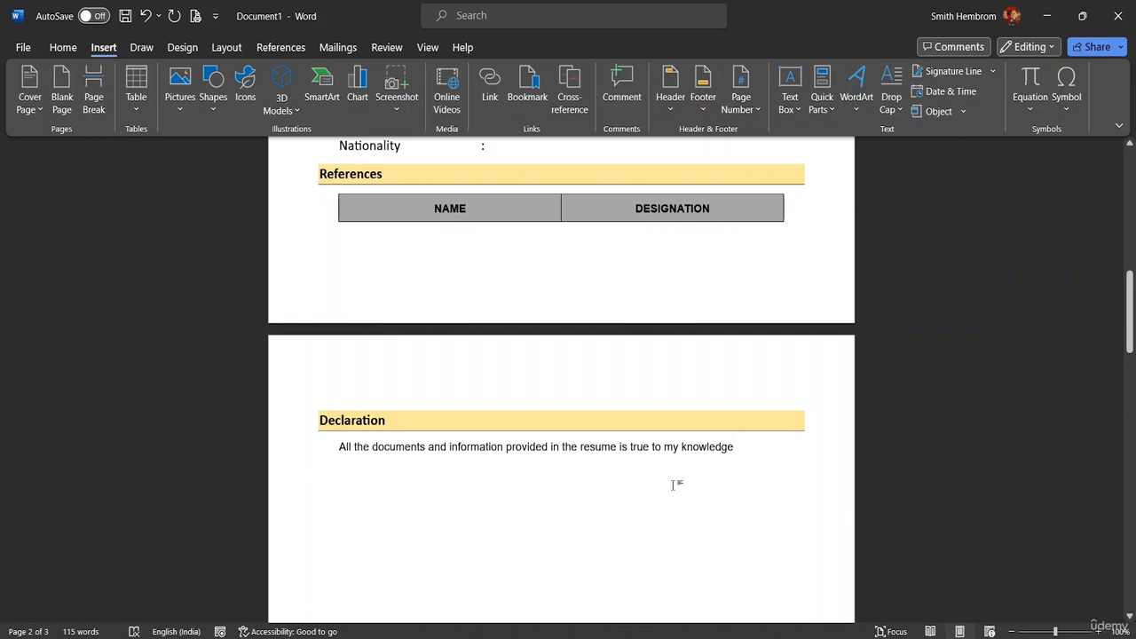
text(.)
Add the label "DATE:" below the declaration sentence, leaving two empty lines between them
scroll(562, 435, down, 1)
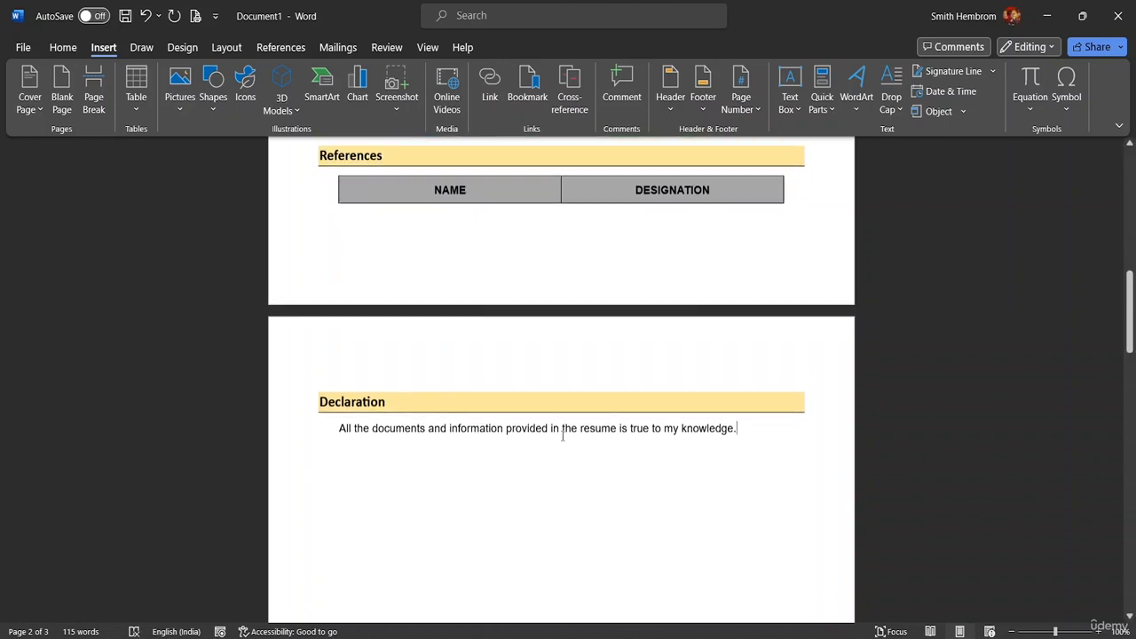
scroll(562, 435, down, 2)
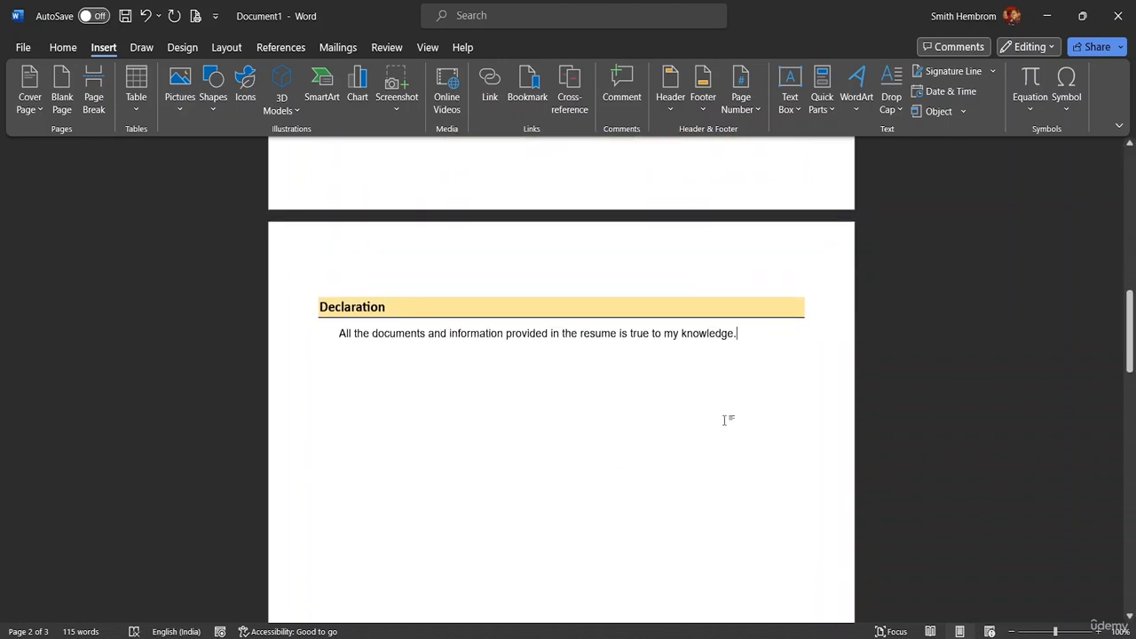
click(676, 415)
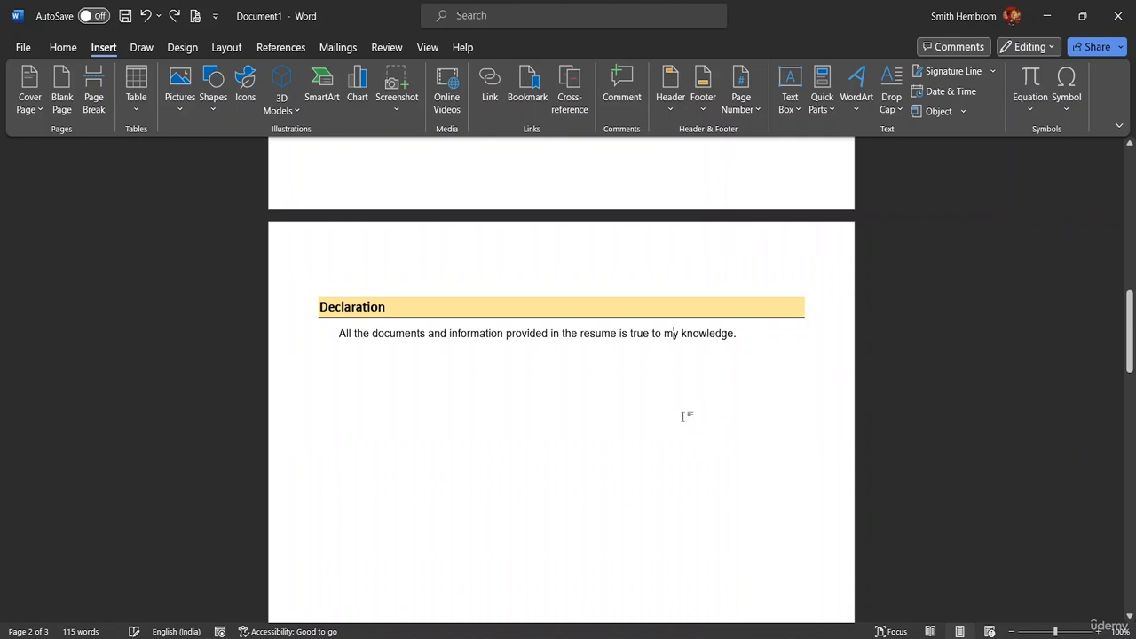
click(745, 329)
key(Return)
key(Return)
key(Return)
key(Return)
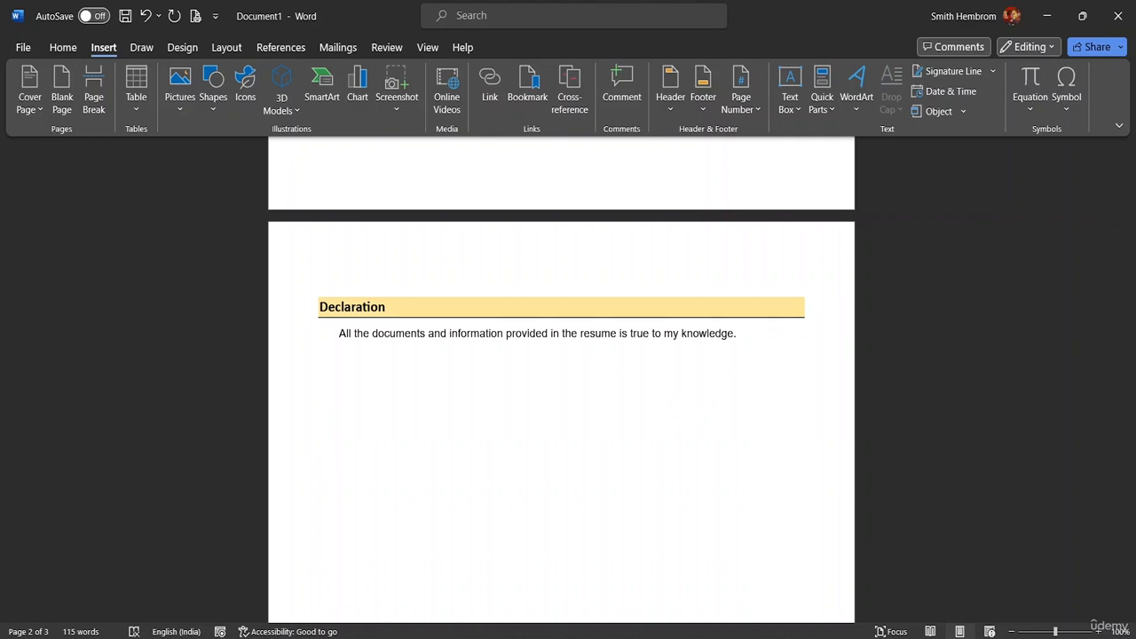
text(DA)
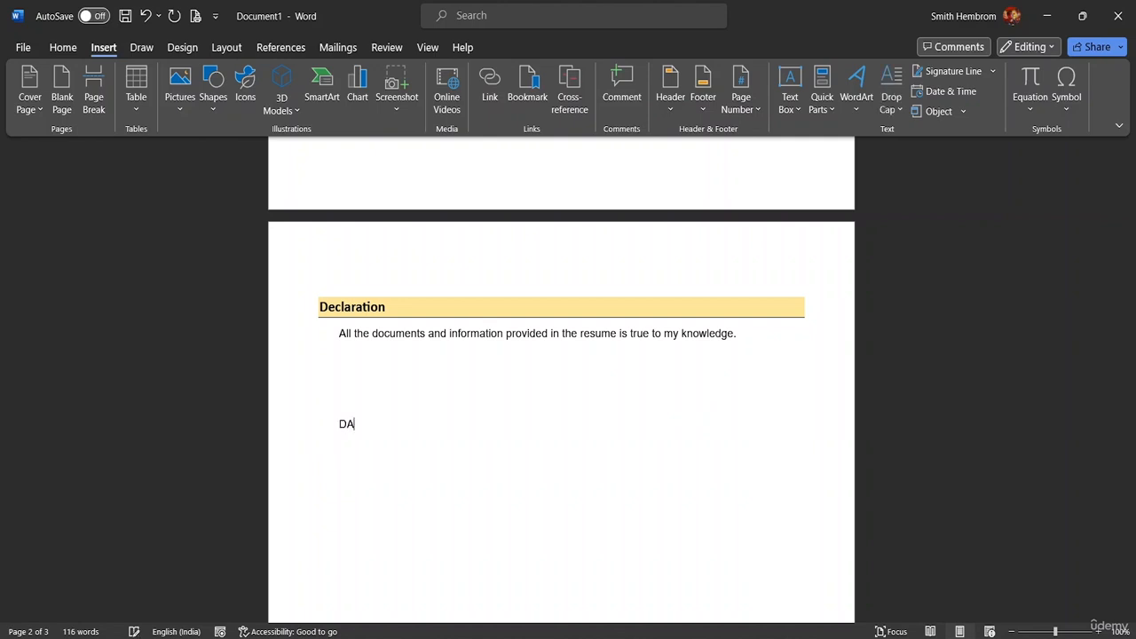
text(TE:)
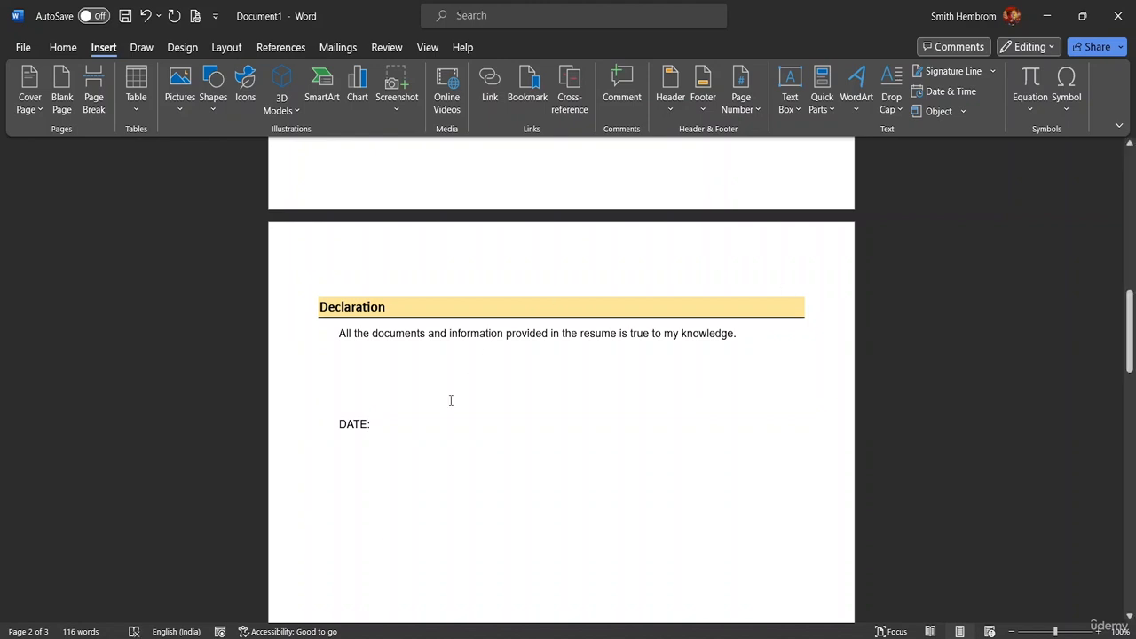
click(337, 423)
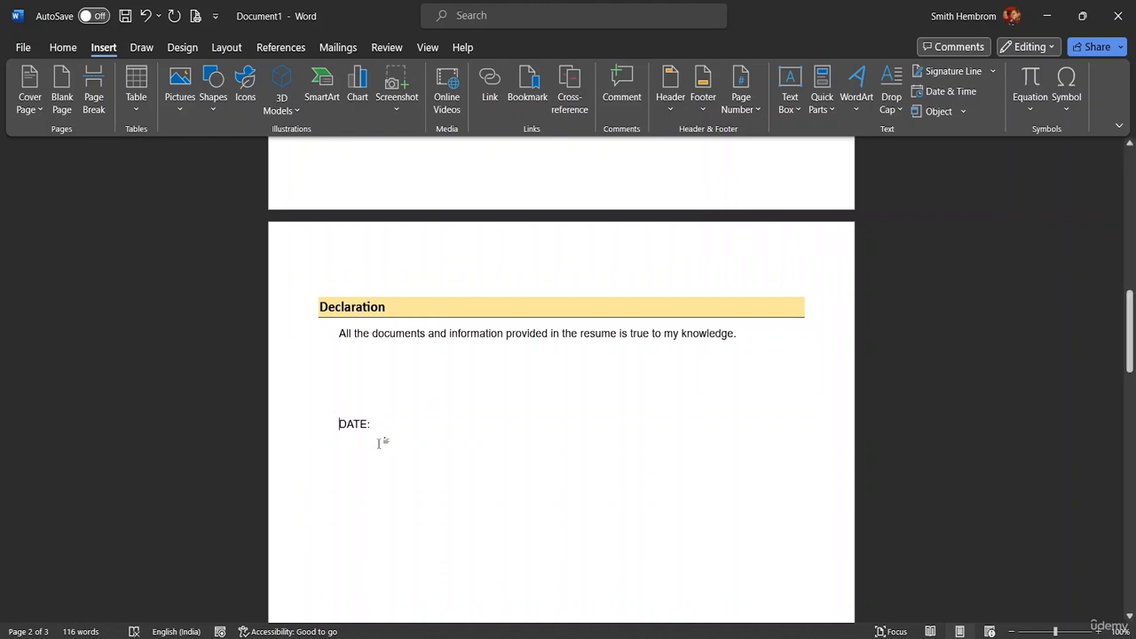
key(BackSpace)
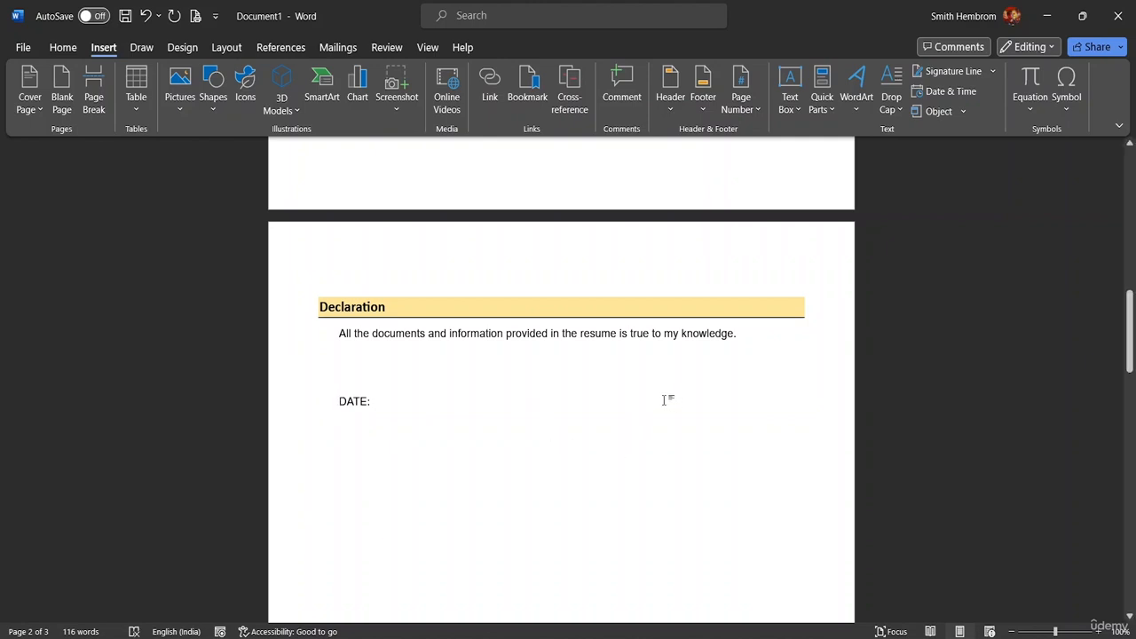
Try right-aligning the DATE line and set it back to left alignment
key(ctrl+Return)
scroll(675, 371, up, 13)
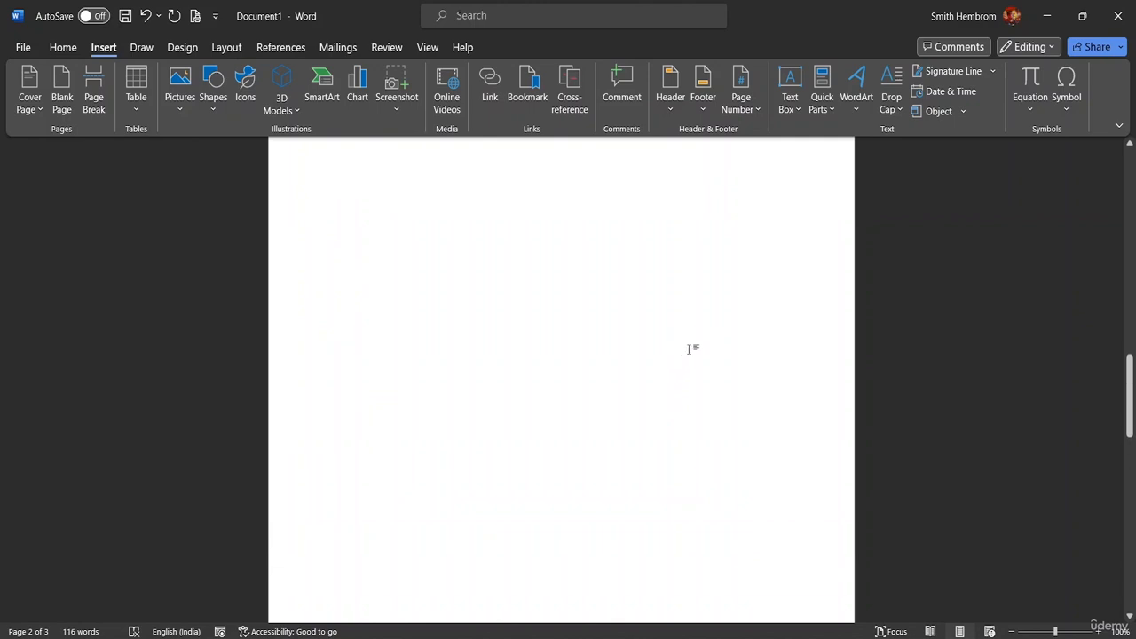
scroll(682, 353, up, 4)
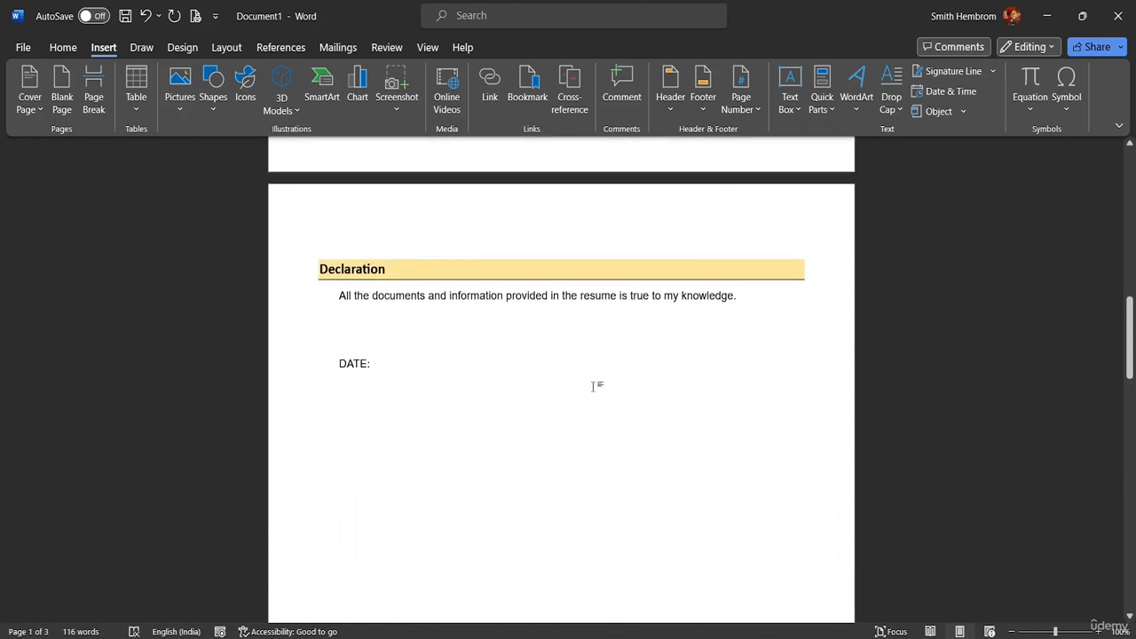
click(540, 366)
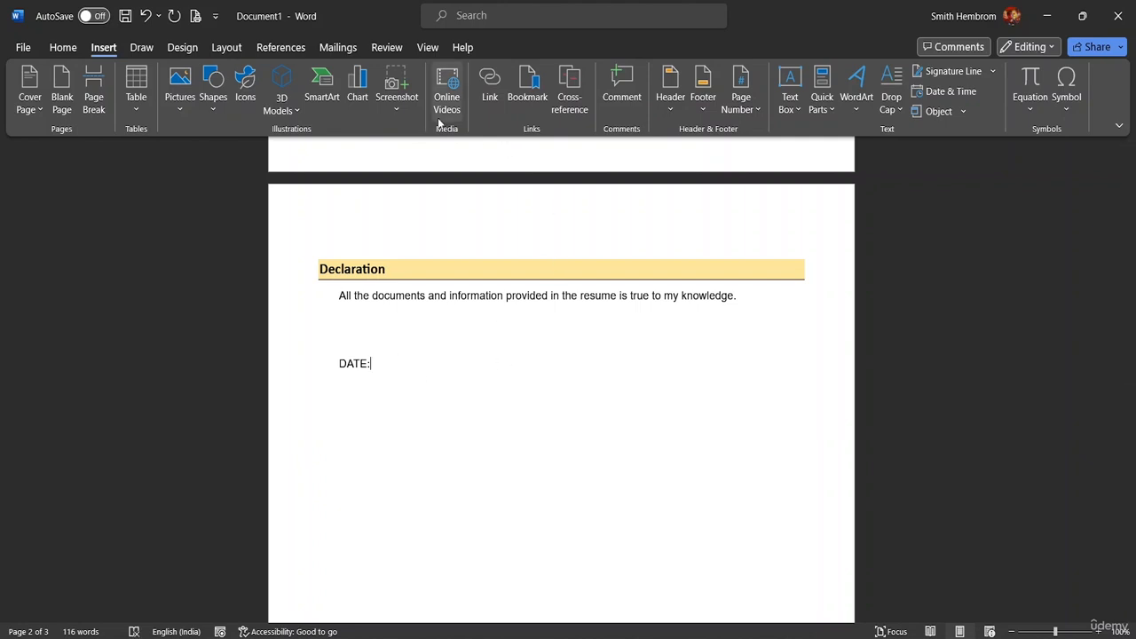
click(81, 52)
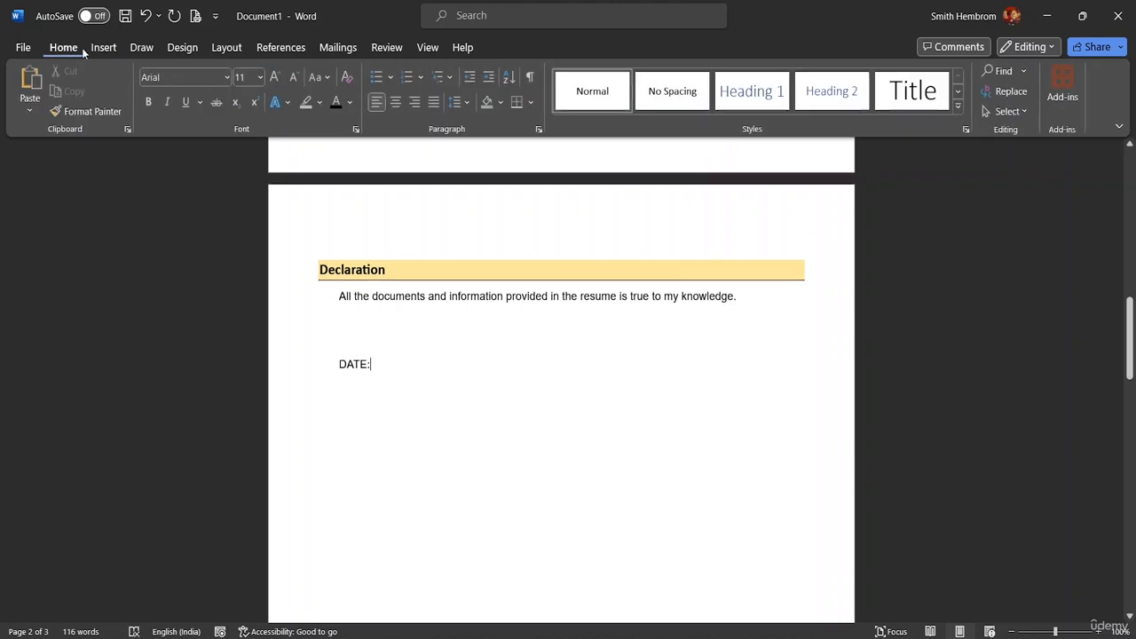
click(414, 104)
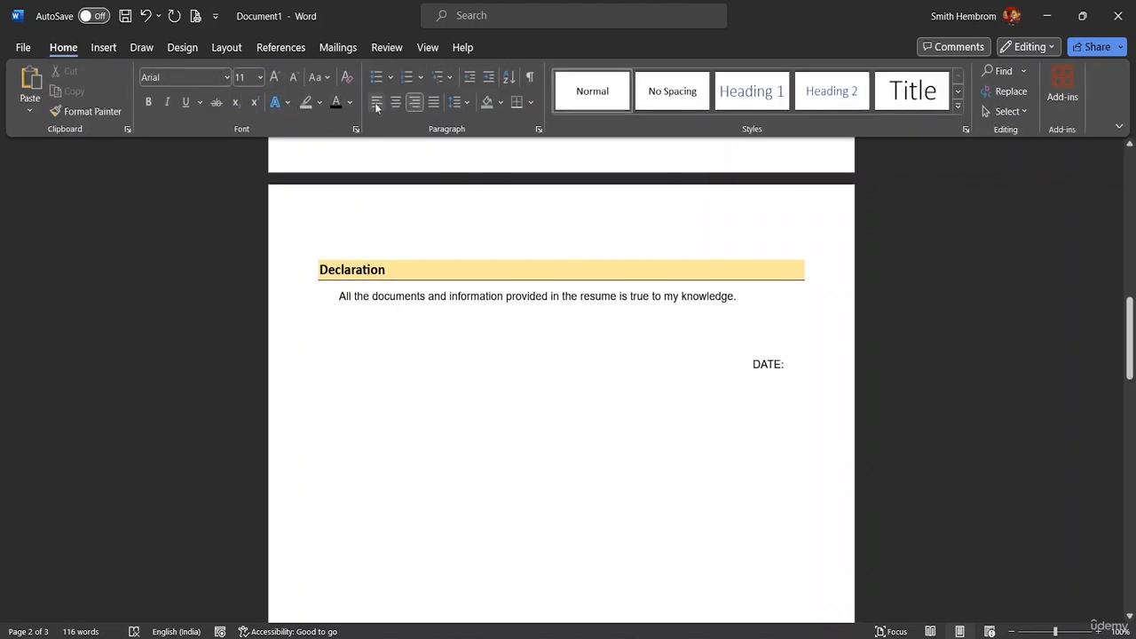
click(376, 103)
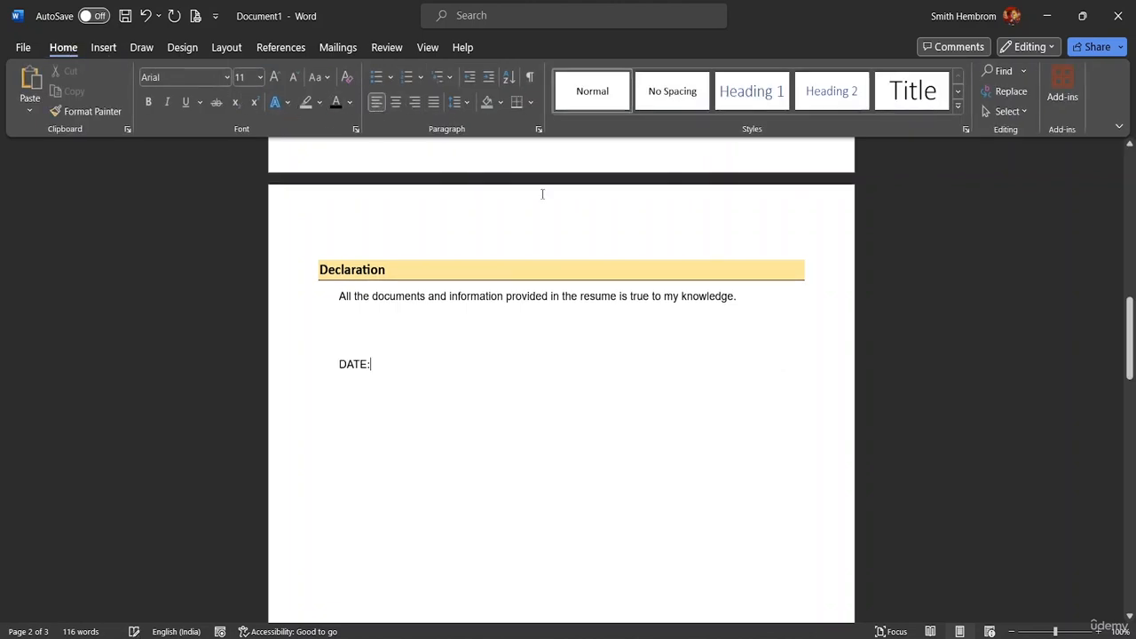
Enter the candidate's full name below the DATE label, leaving three empty lines between them
shift+click(502, 370)
key(Delete)
drag(338, 381, 344, 387)
click(378, 373)
key(Return)
key(Return)
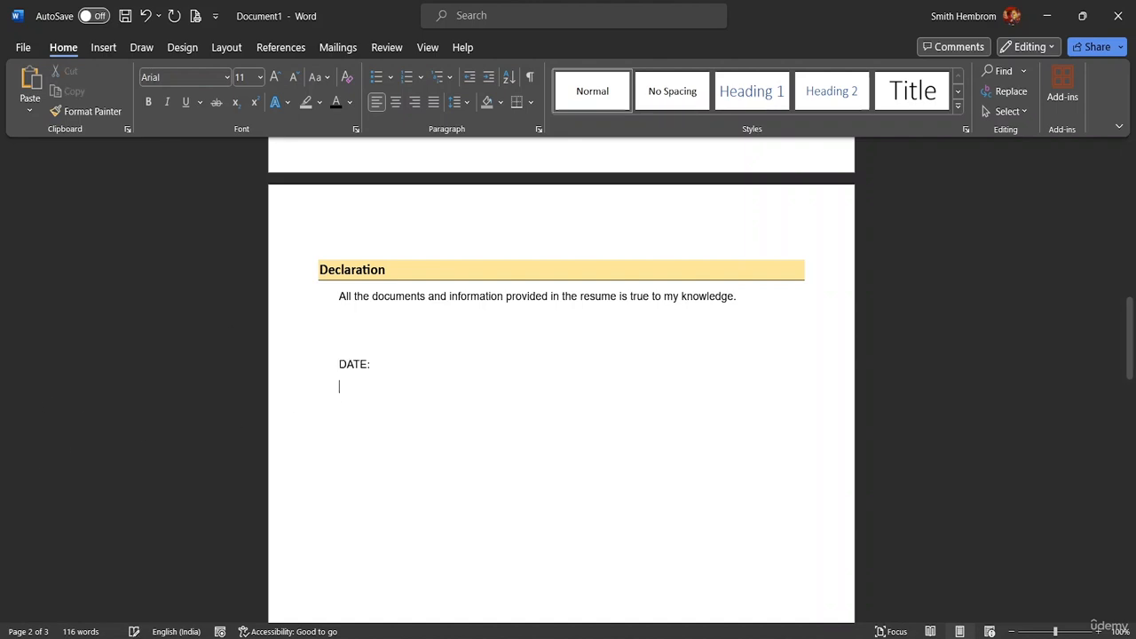
key(Return)
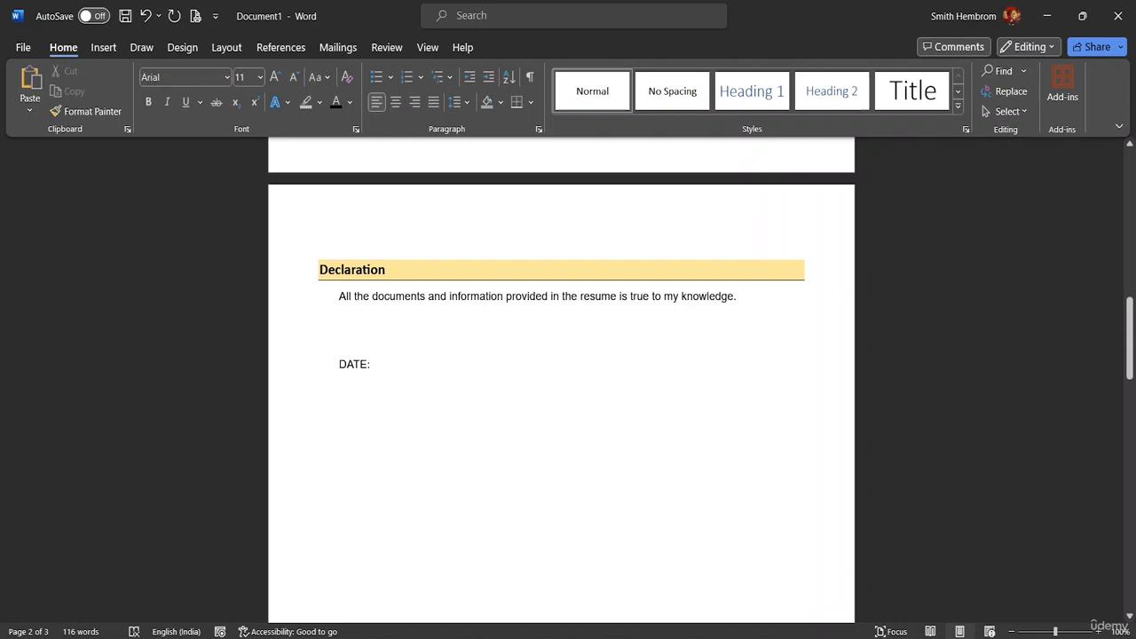
mouse_move(1130, 337)
mouse_down()
mouse_move(1129, 203)
mouse_move(1130, 355)
mouse_move(1129, 326)
mouse_move(1131, 337)
mouse_up()
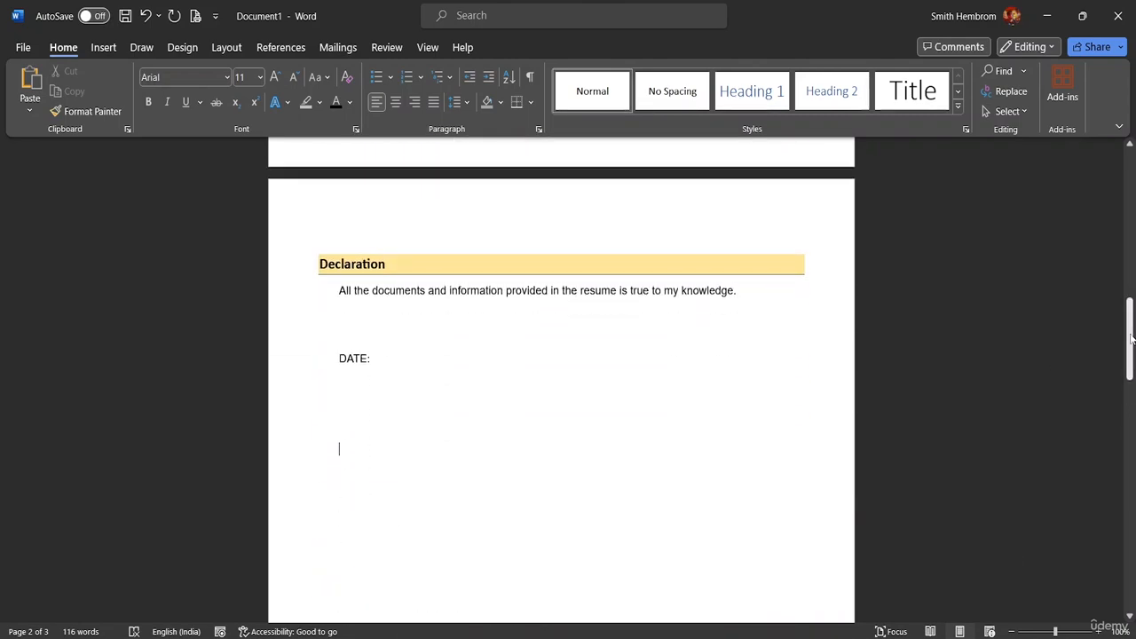
text(Roland Ande)
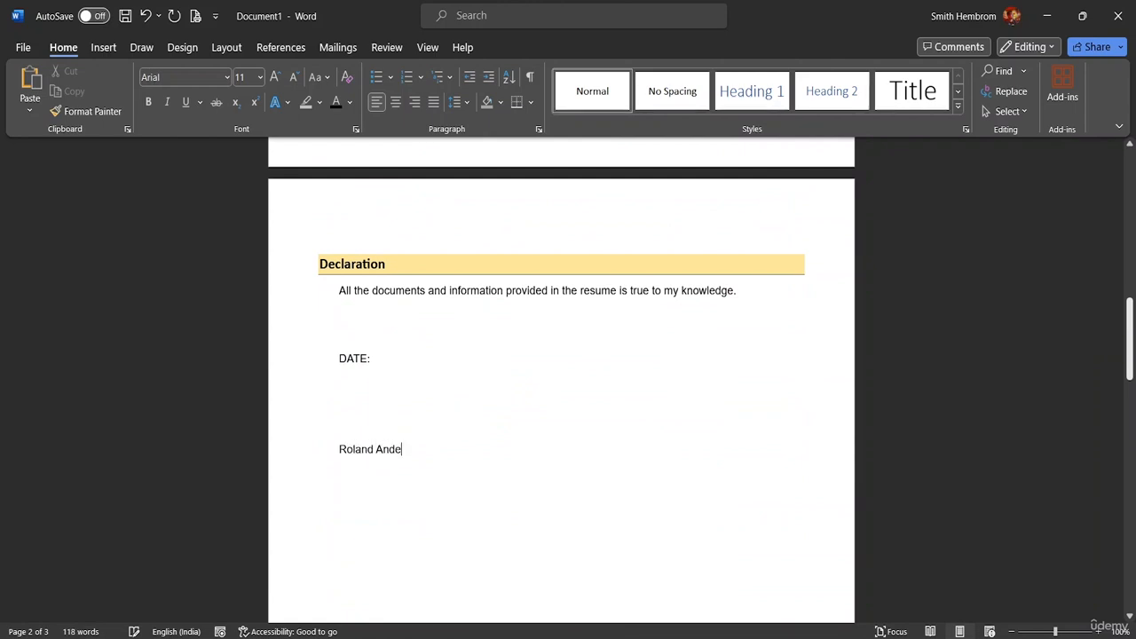
text(rson)
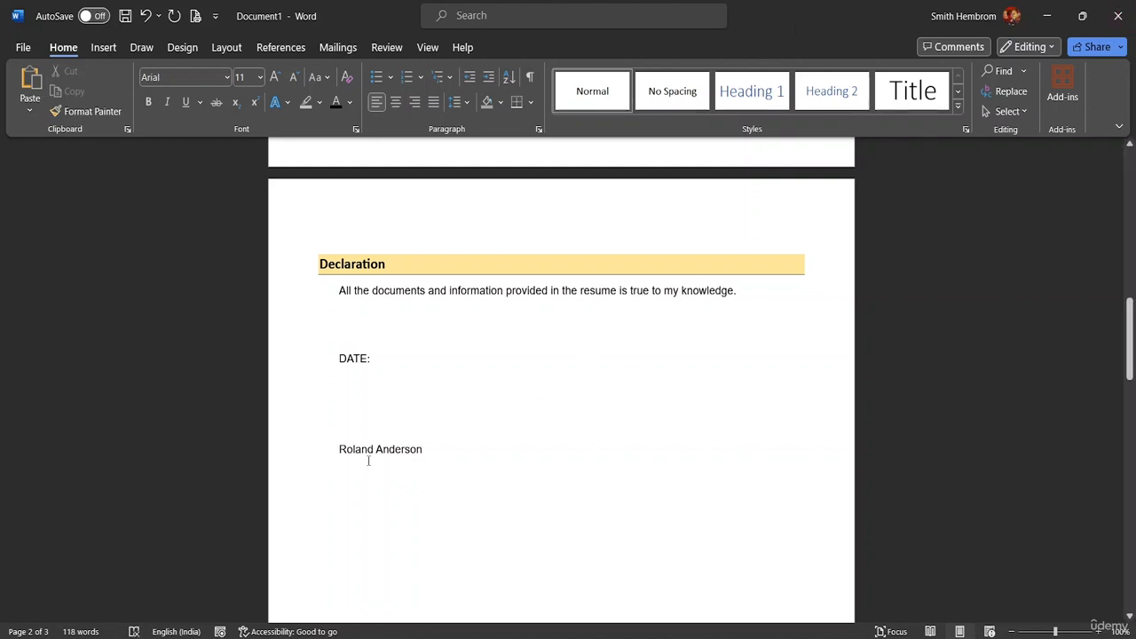
Insert one more empty line directly above the candidate's name
click(347, 438)
click(338, 449)
key(Return)
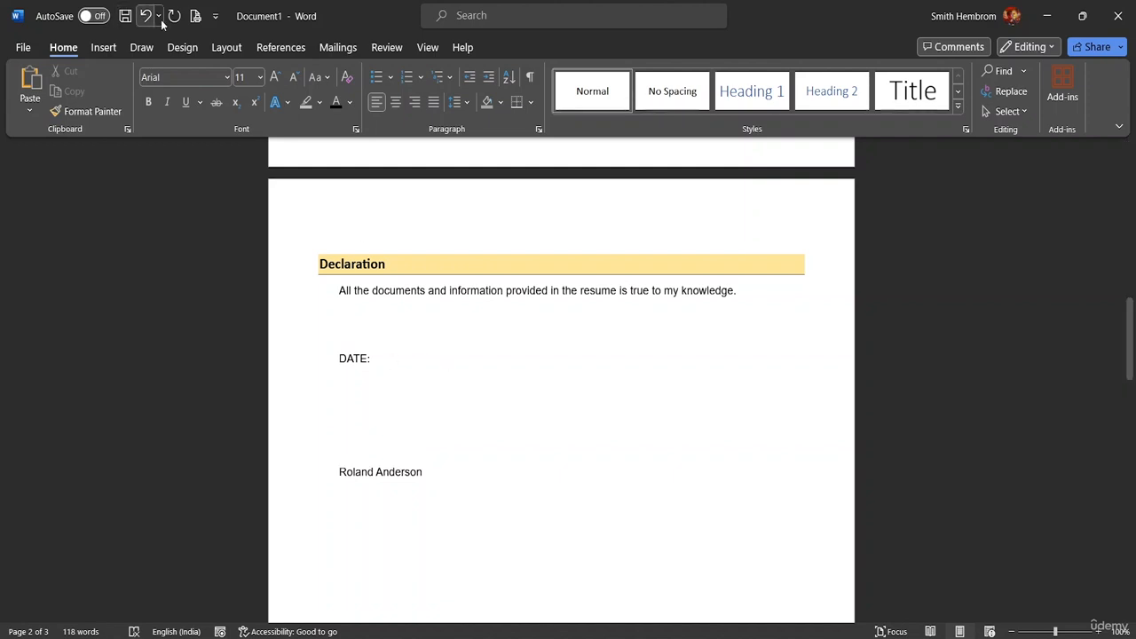
Try drawing a horizontal line about 0.57 cm long above the name and pasting the References heading there, and undo the paste
click(99, 48)
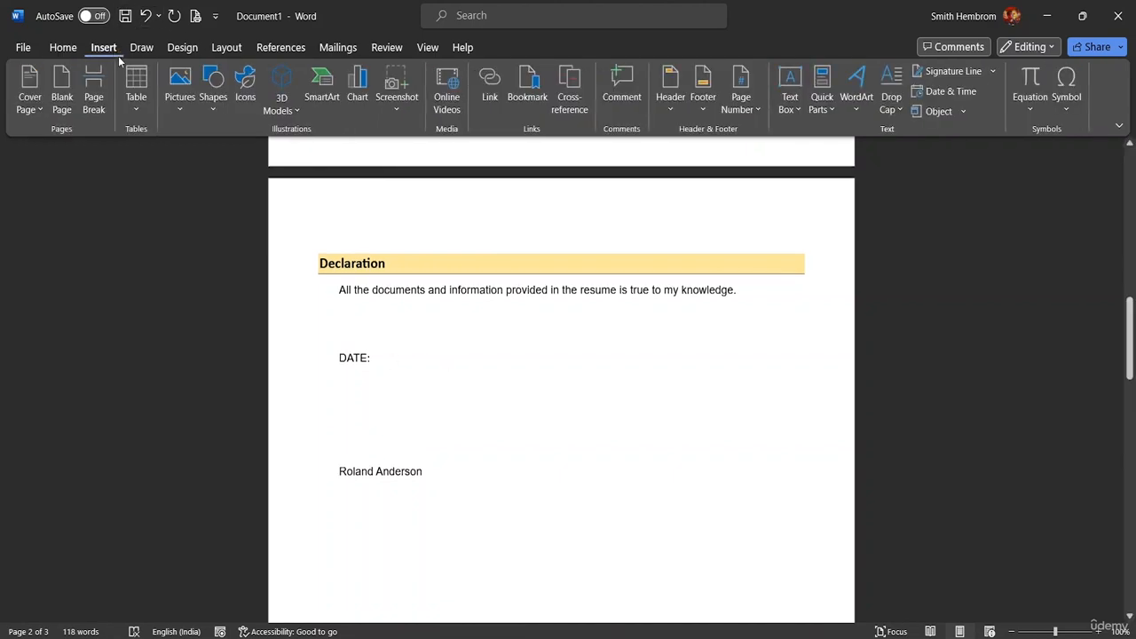
click(206, 112)
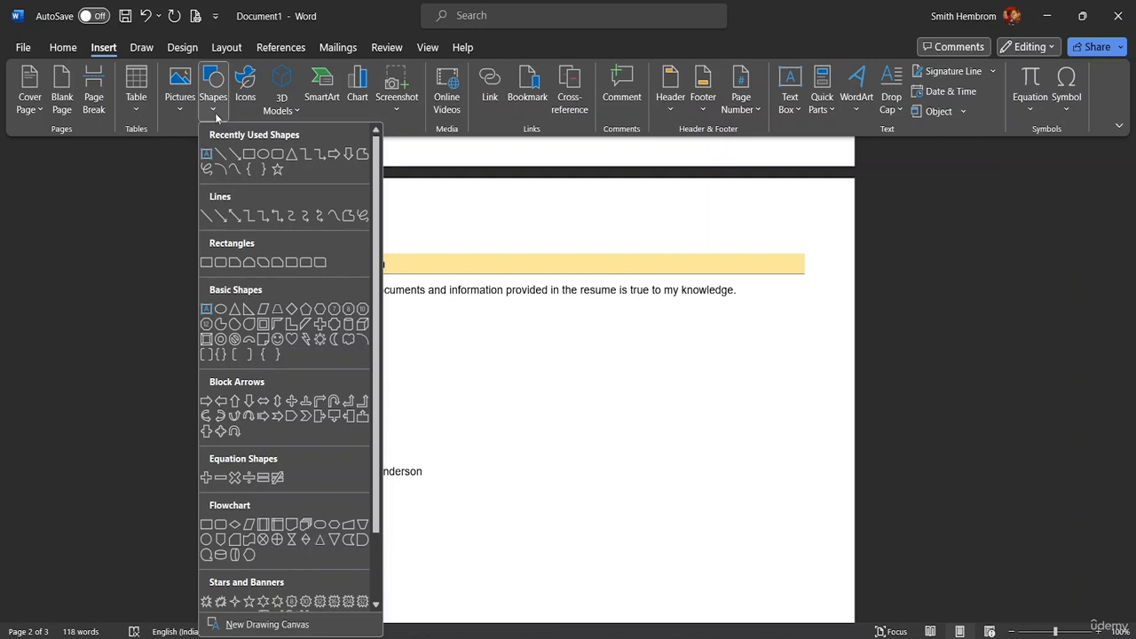
click(215, 163)
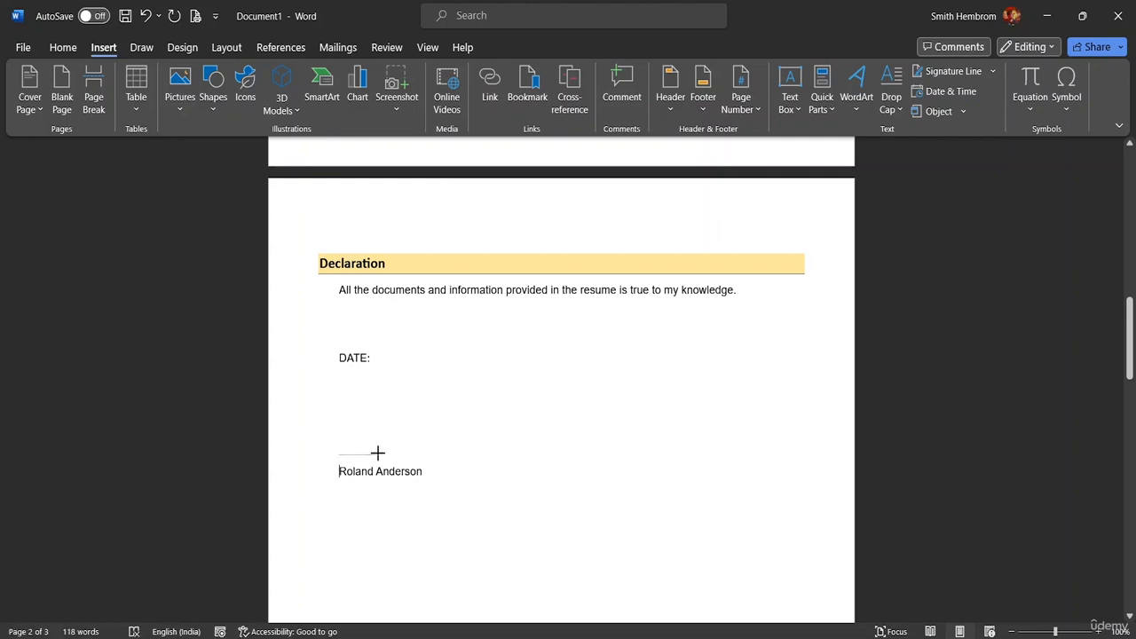
drag(320, 456, 340, 456)
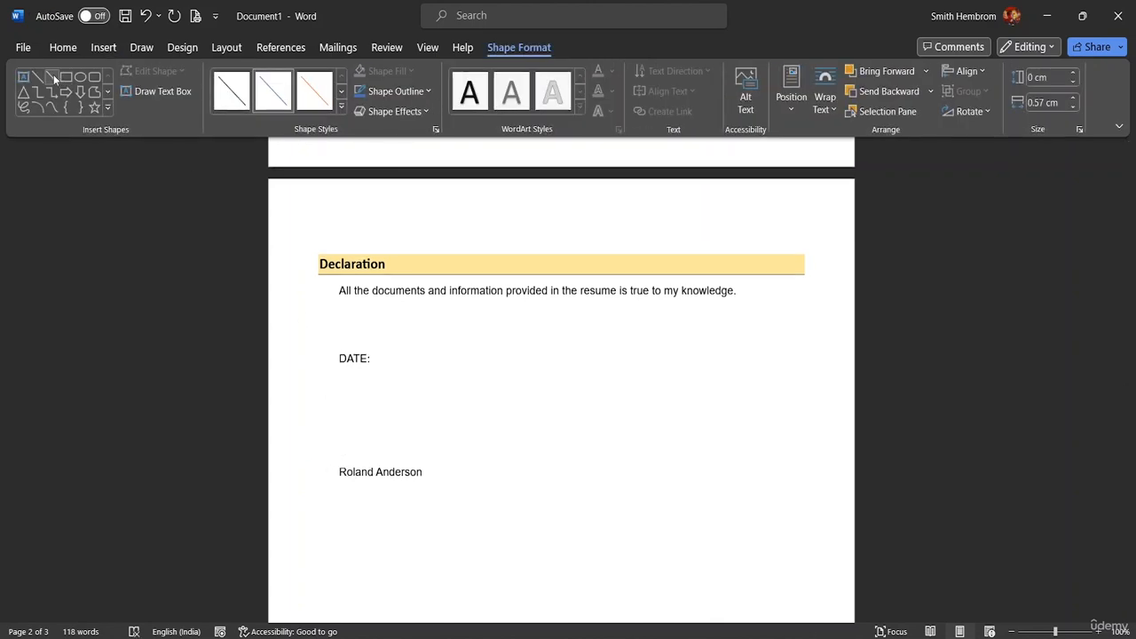
text(References)
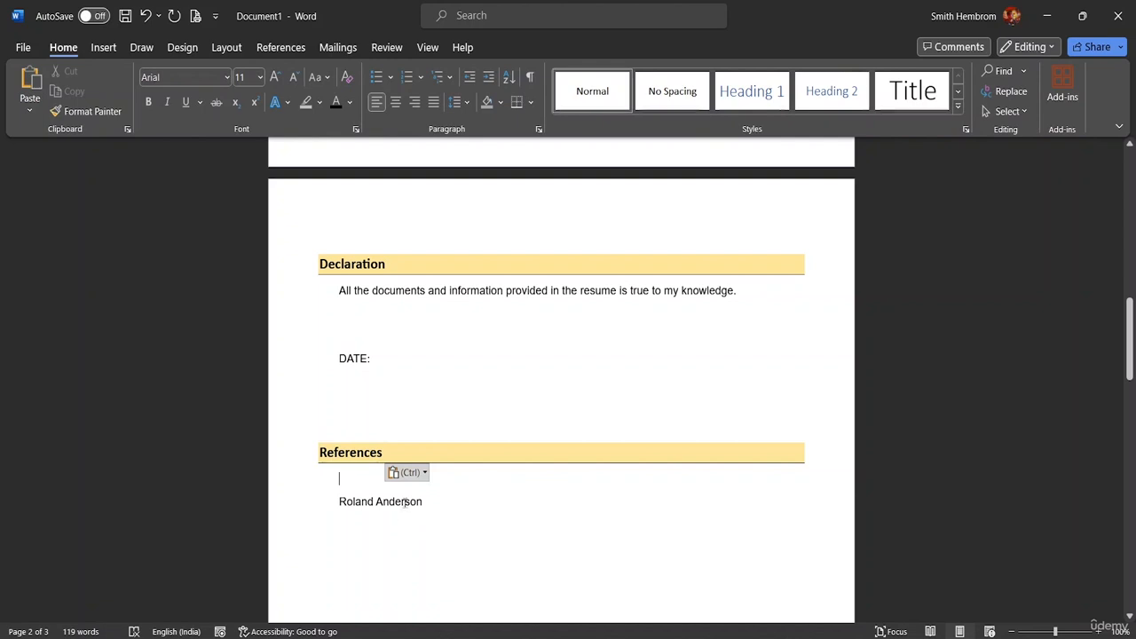
key(ctrl+z)
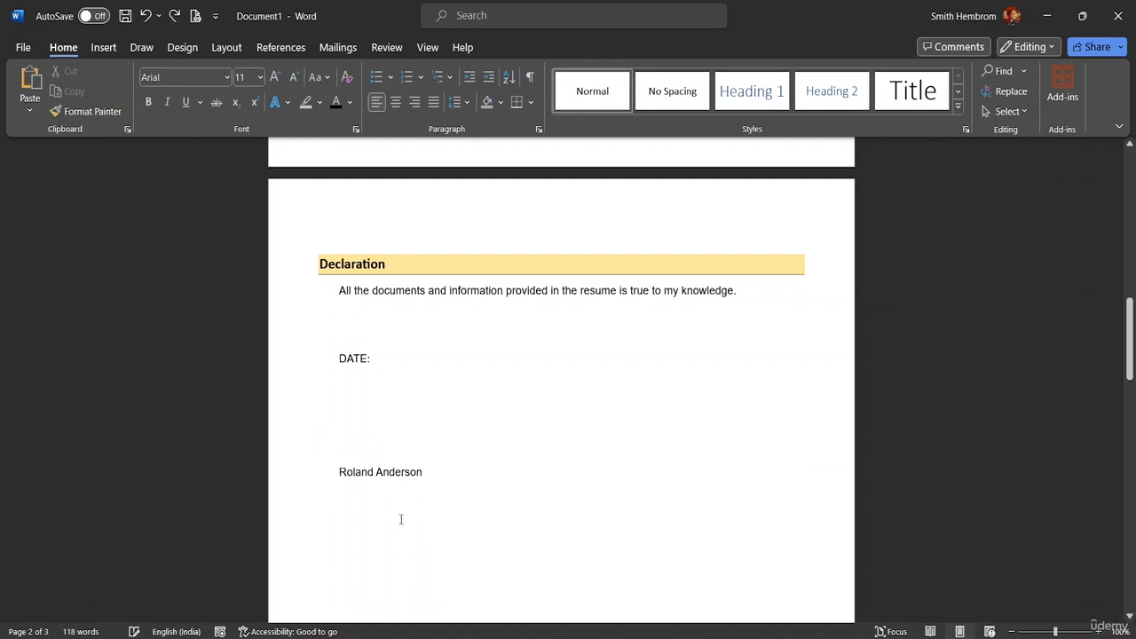
Draw a horizontal signature line about 3.6 cm long directly above the candidate's name in the Declaration section
click(99, 49)
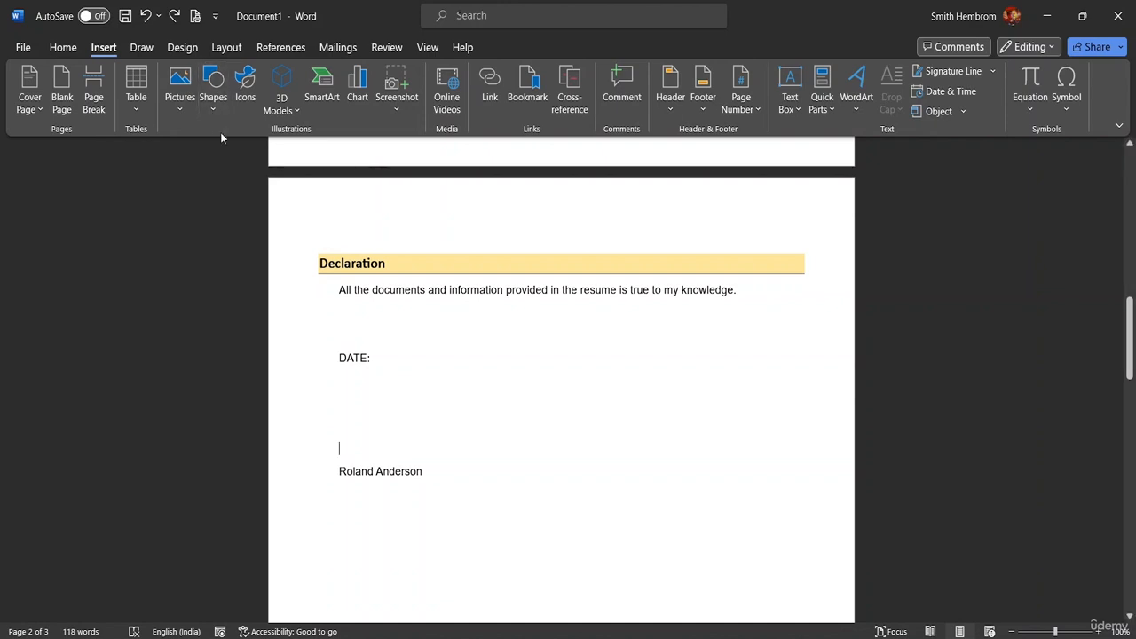
click(219, 106)
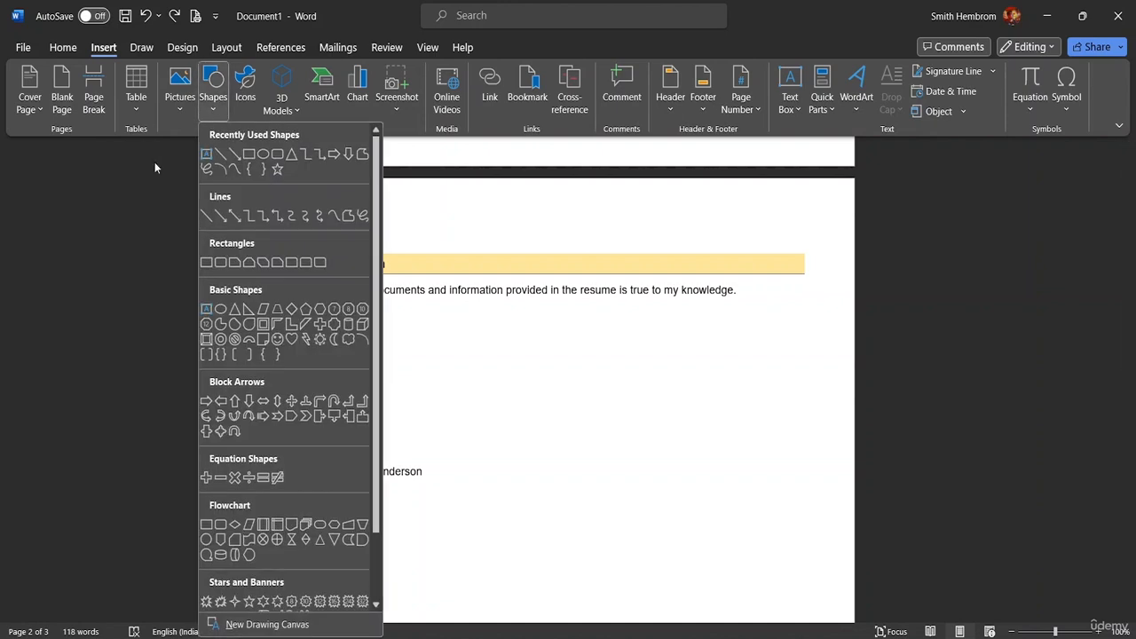
click(221, 155)
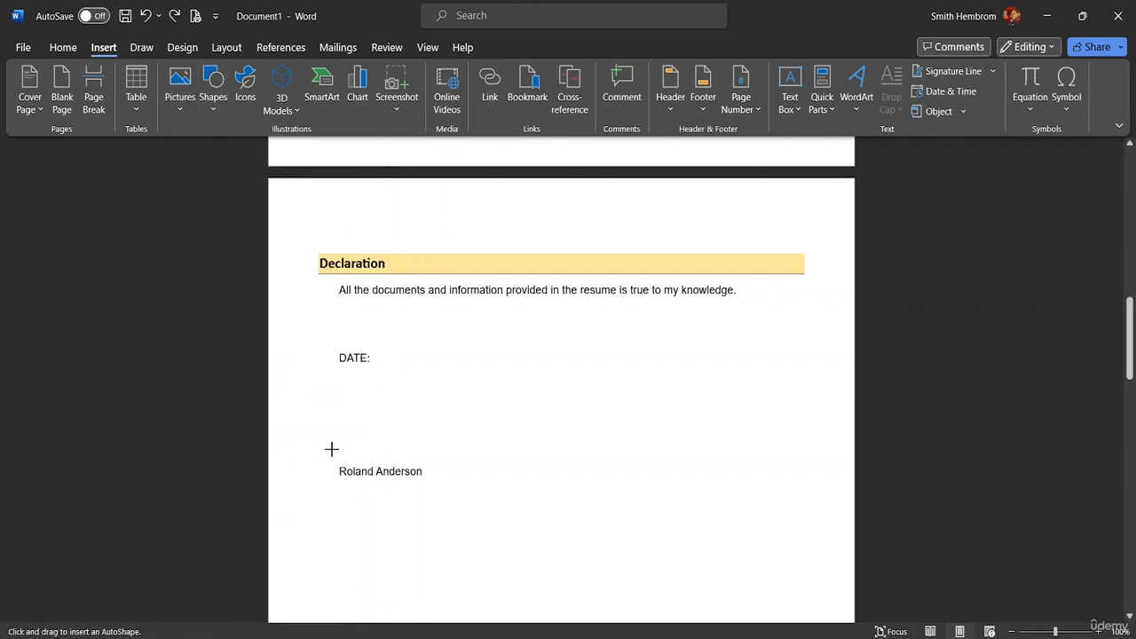
mouse_move(331, 449)
mouse_down()
mouse_move(450, 453)
mouse_move(432, 455)
mouse_up()
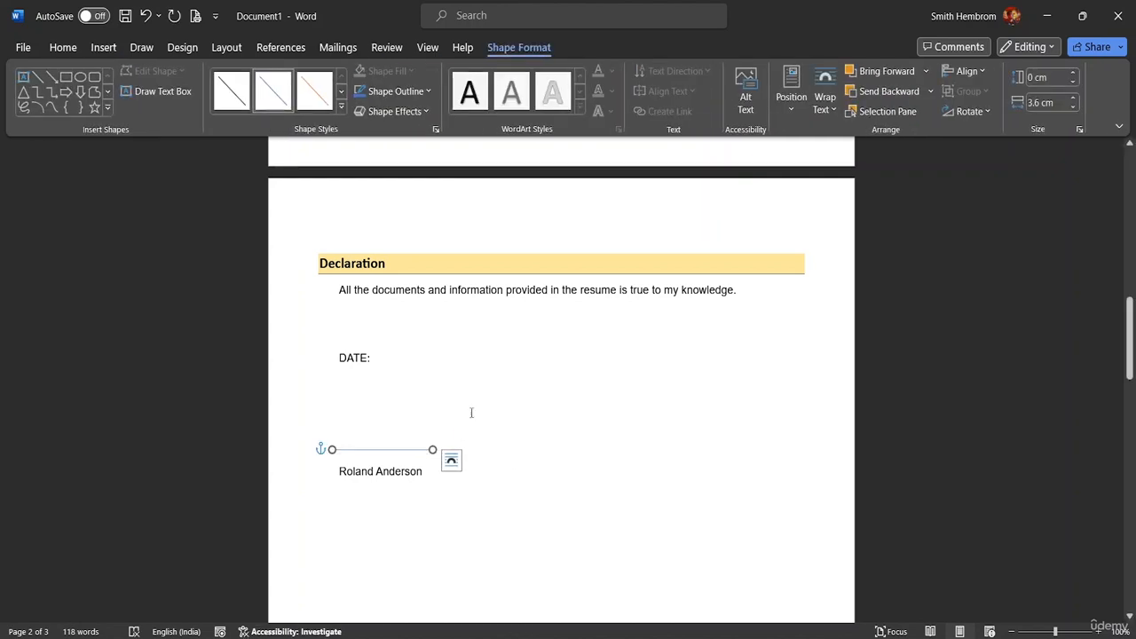
Set the signature line's weight to 1½ pt and its outline colour to black
click(417, 92)
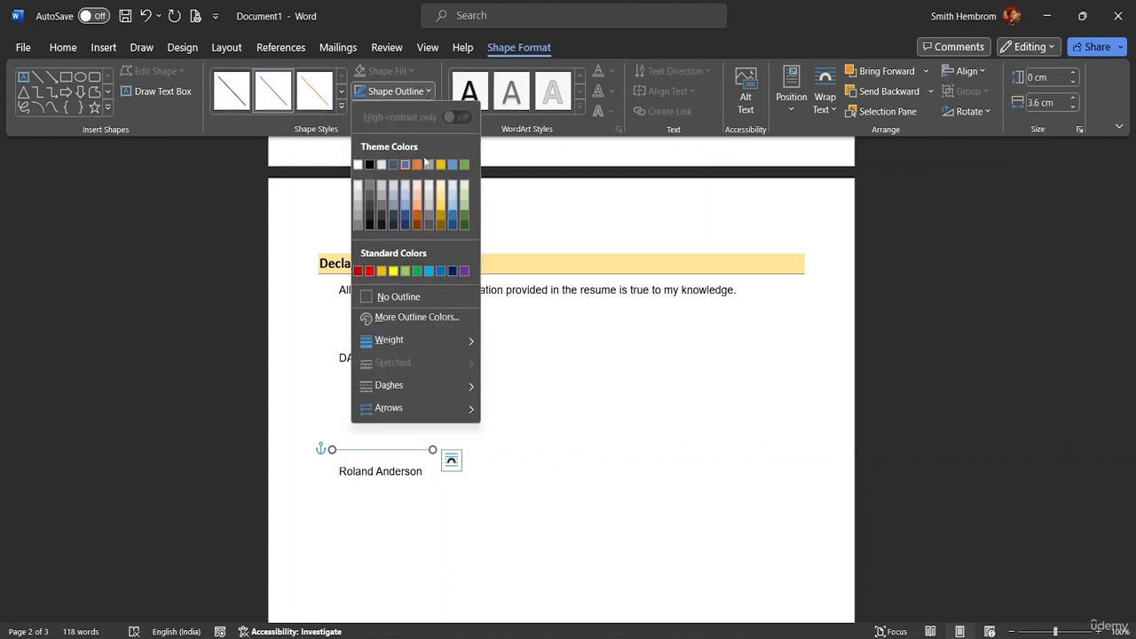
mouse_move(444, 336)
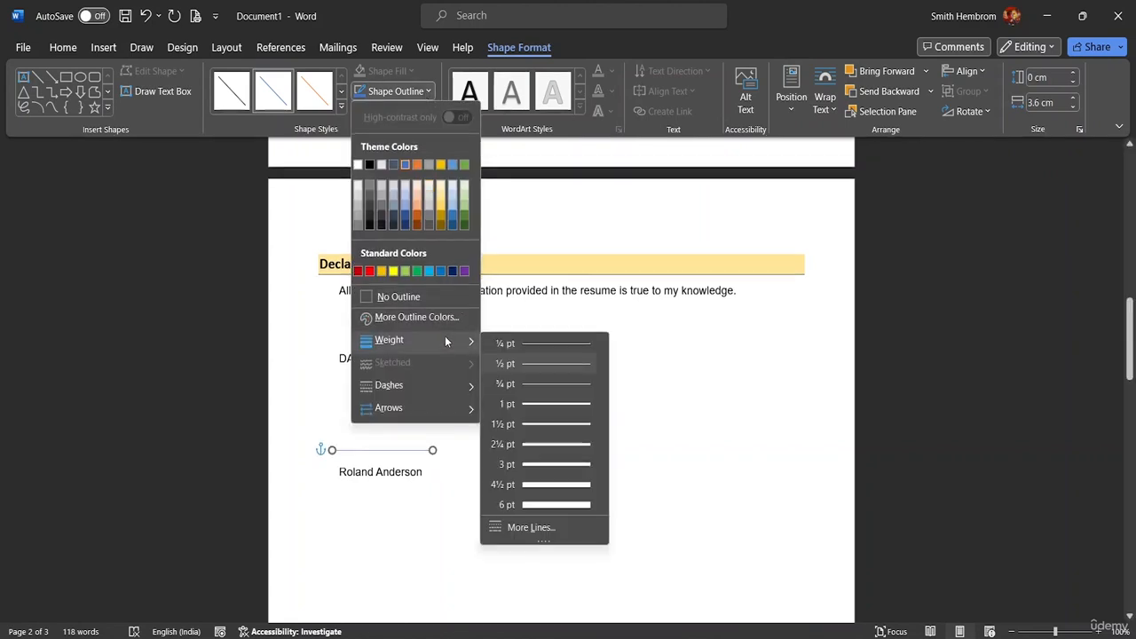
click(533, 428)
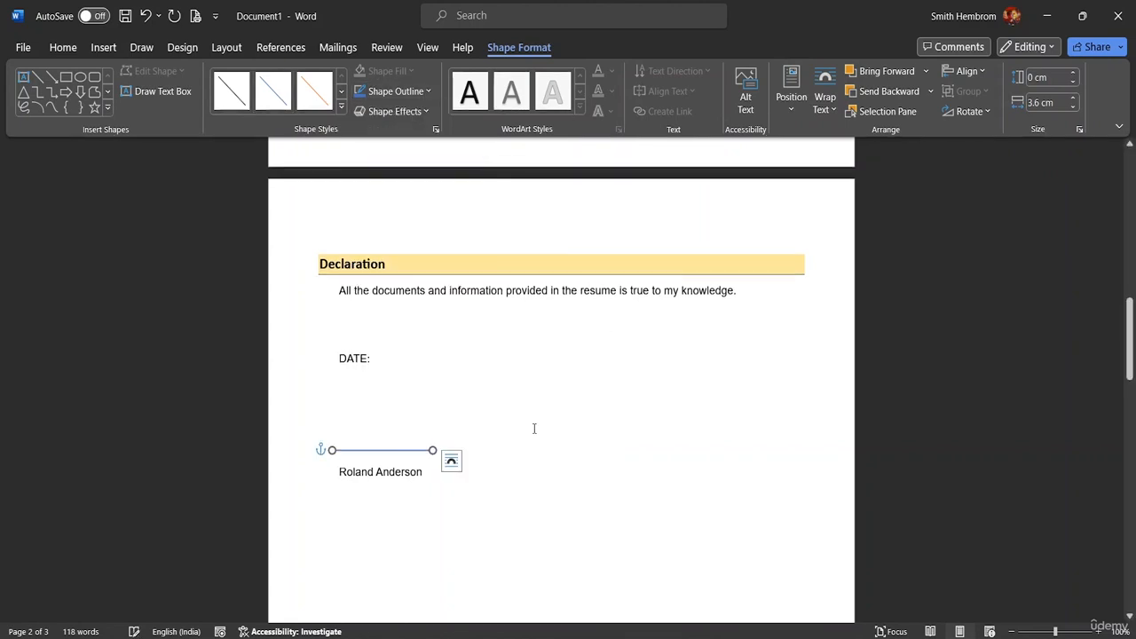
click(428, 92)
click(373, 167)
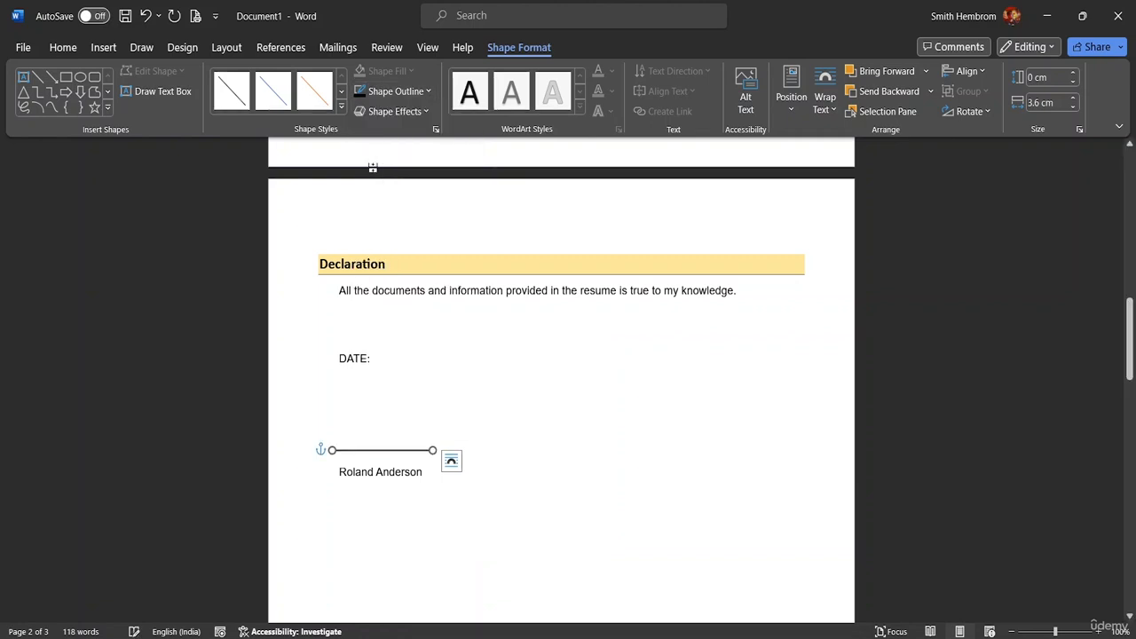
click(406, 426)
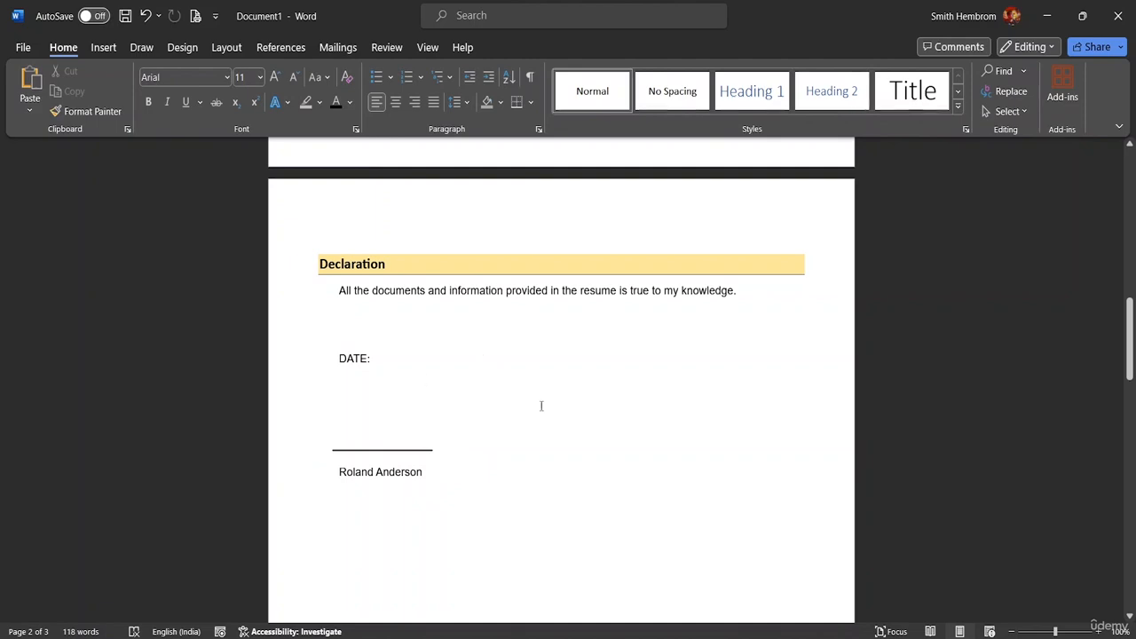
Draw a square about 4.55 cm wide on the first page, beside the candidate's name and the Staff Nurse title
scroll(538, 399, up, 6)
scroll(538, 360, up, 5)
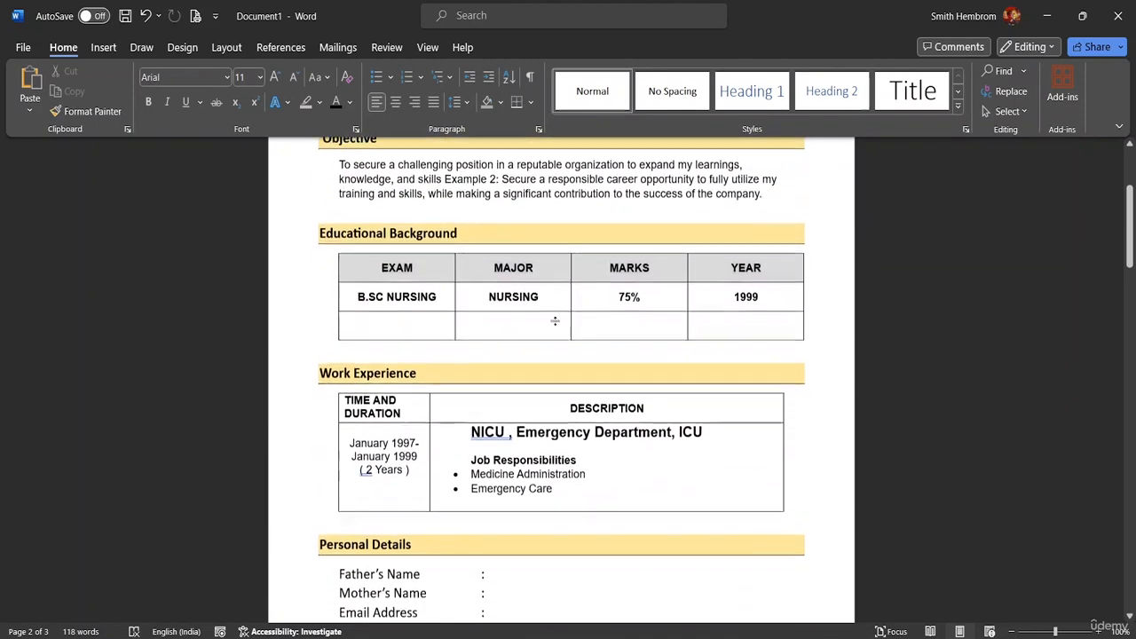
scroll(539, 319, up, 2)
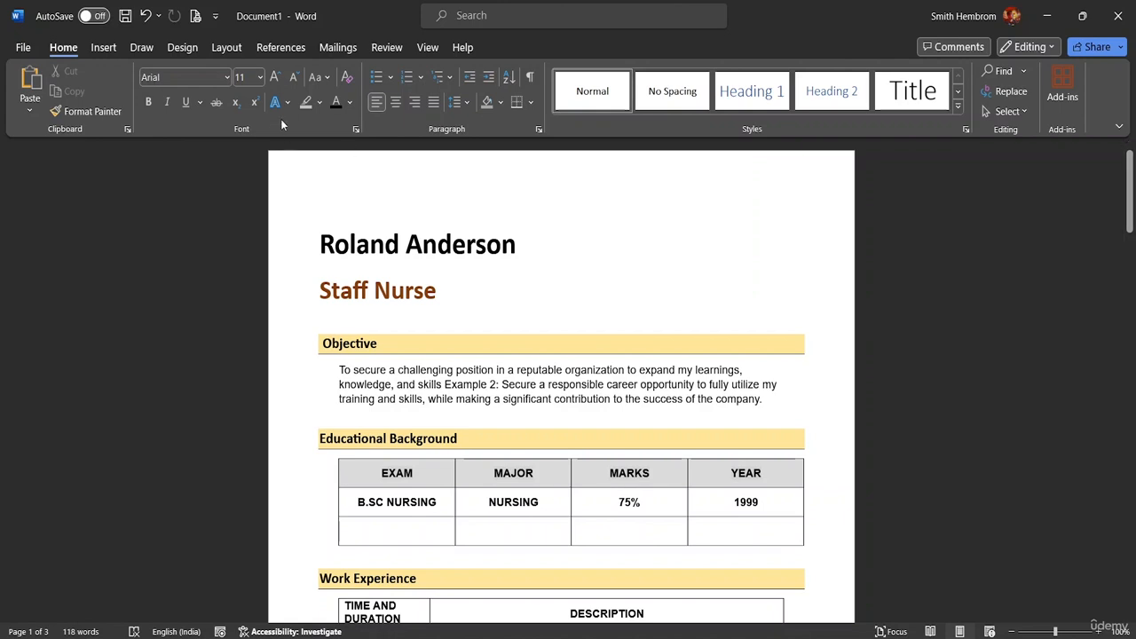
click(103, 48)
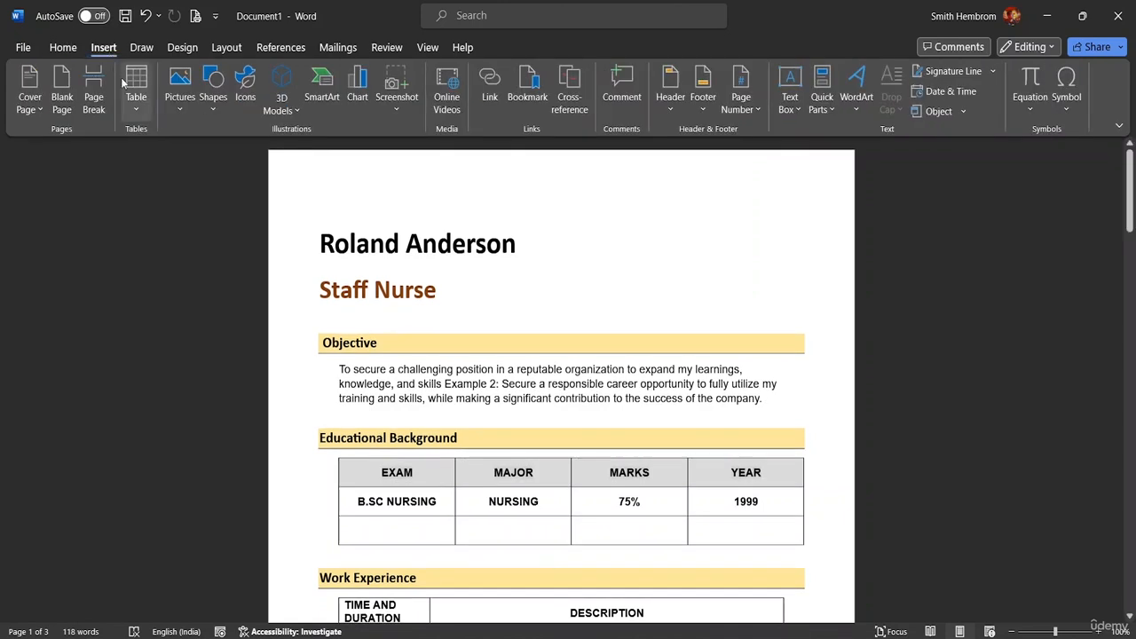
click(213, 98)
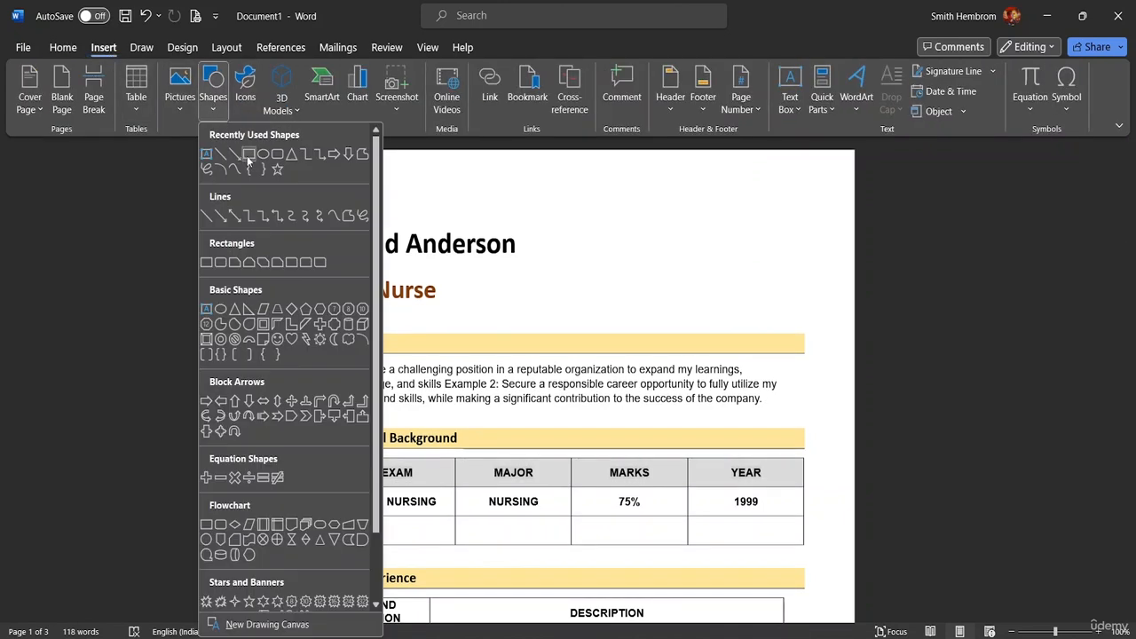
click(249, 155)
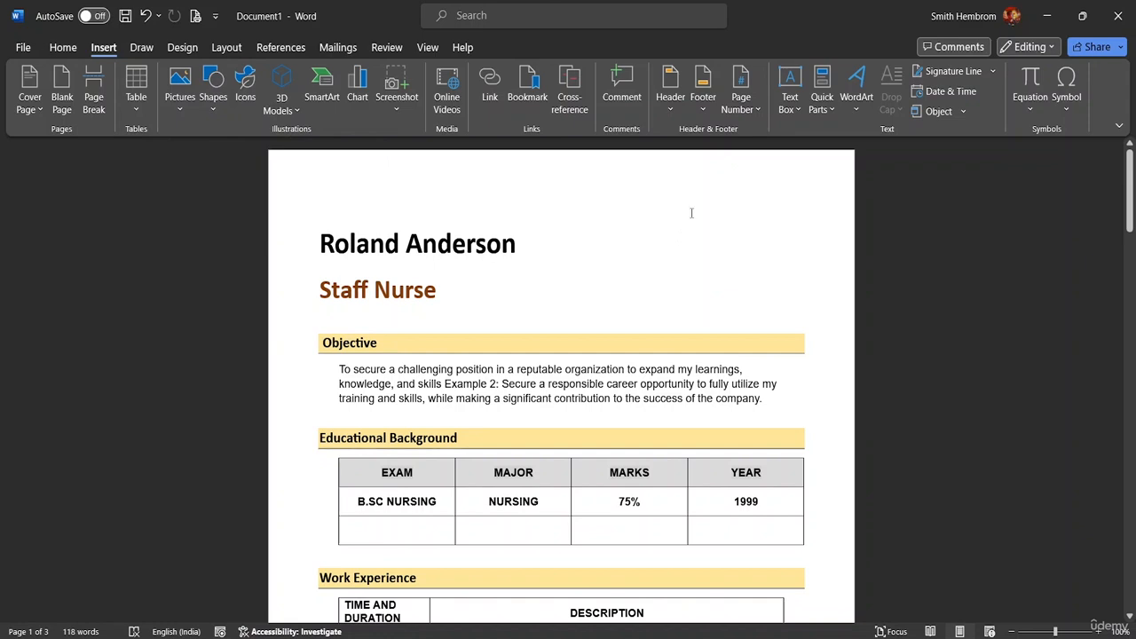
click(219, 97)
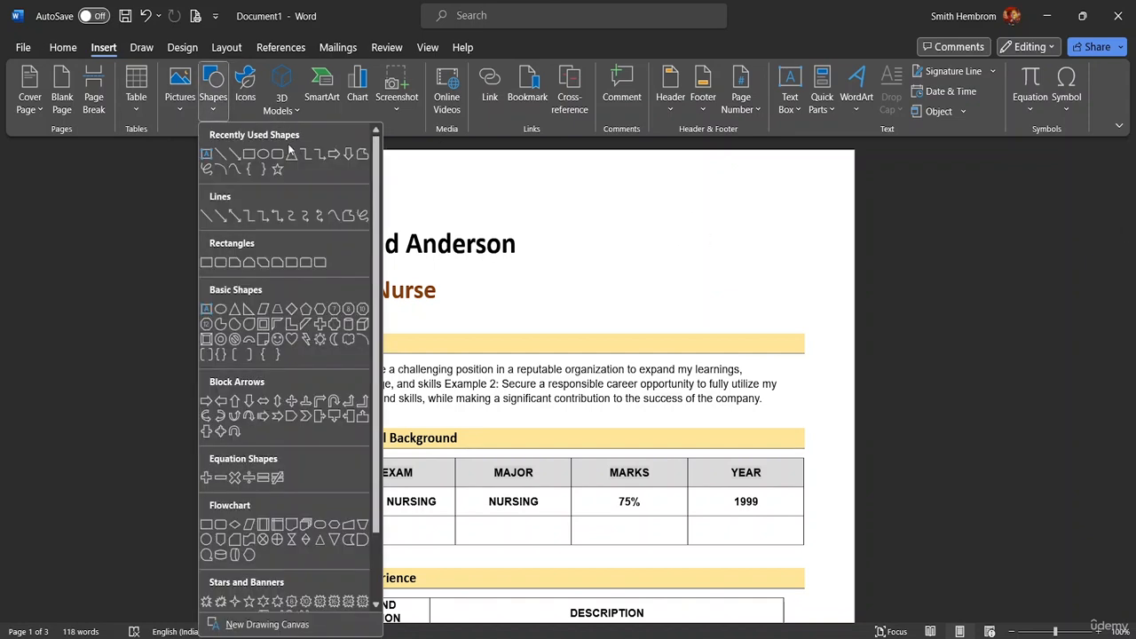
click(248, 156)
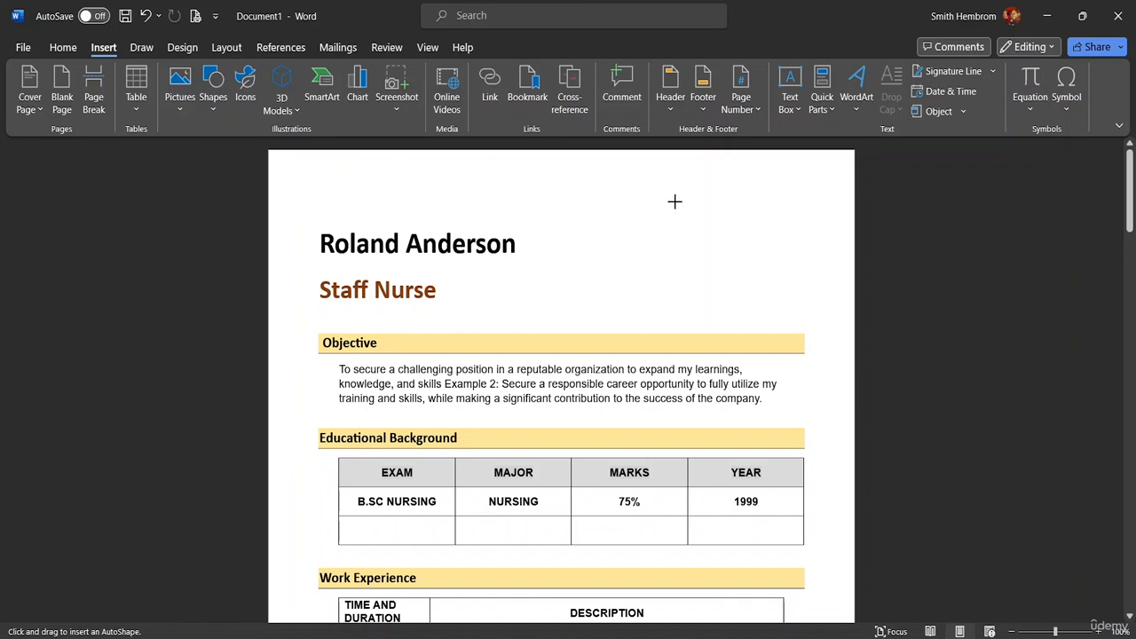
drag(674, 188, 804, 293)
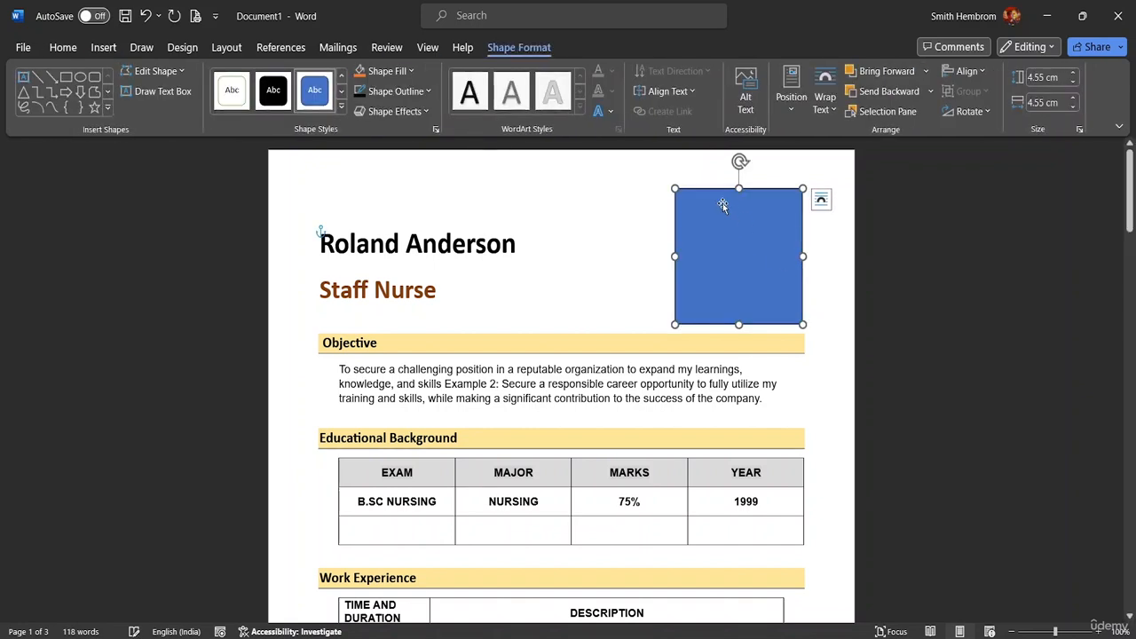
Remove the square's fill and set its outline weight to 3 pt
click(415, 72)
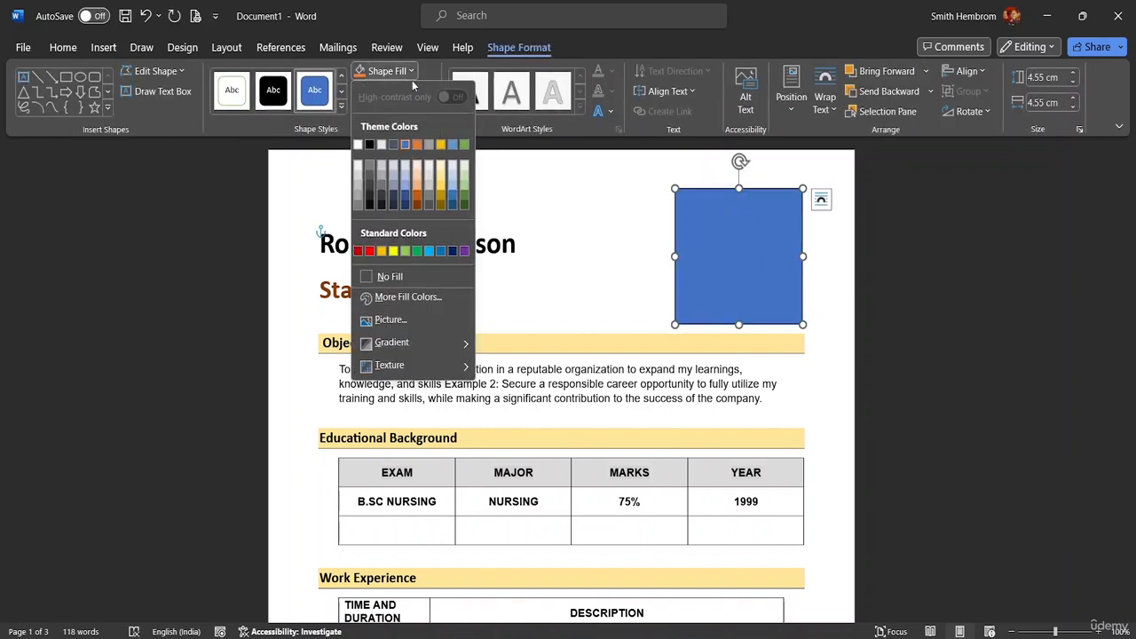
click(400, 275)
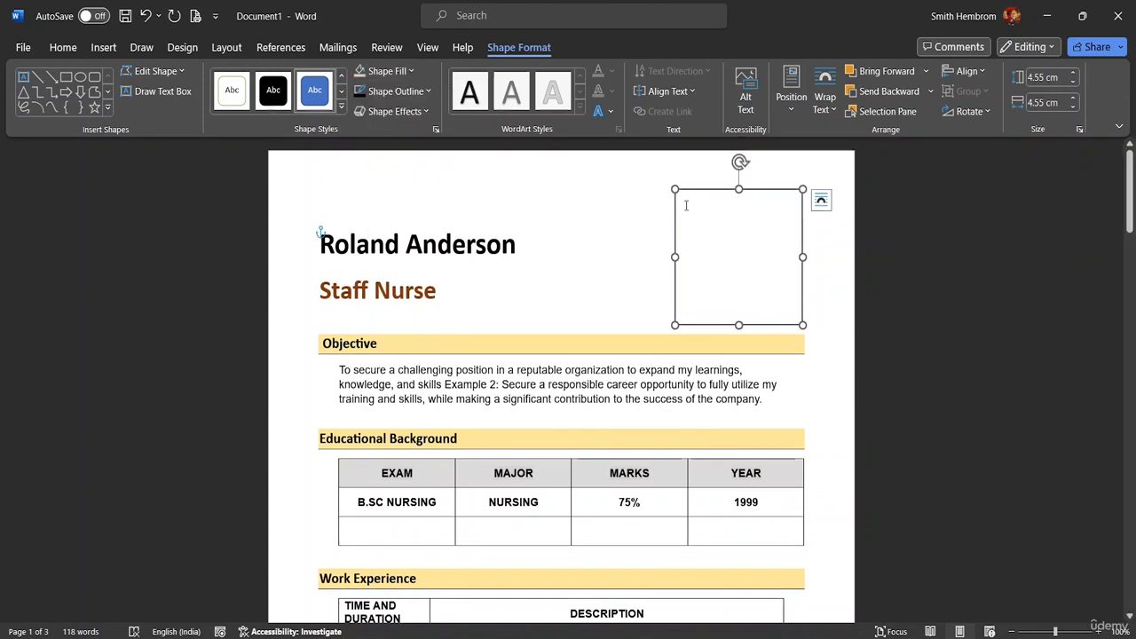
click(419, 93)
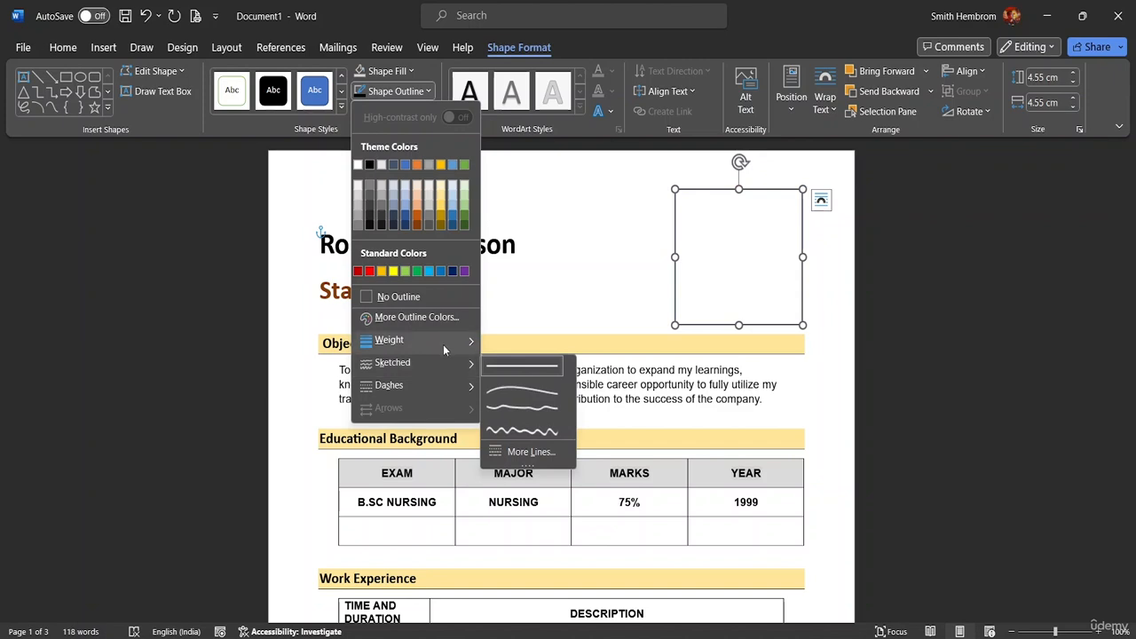
mouse_move(442, 342)
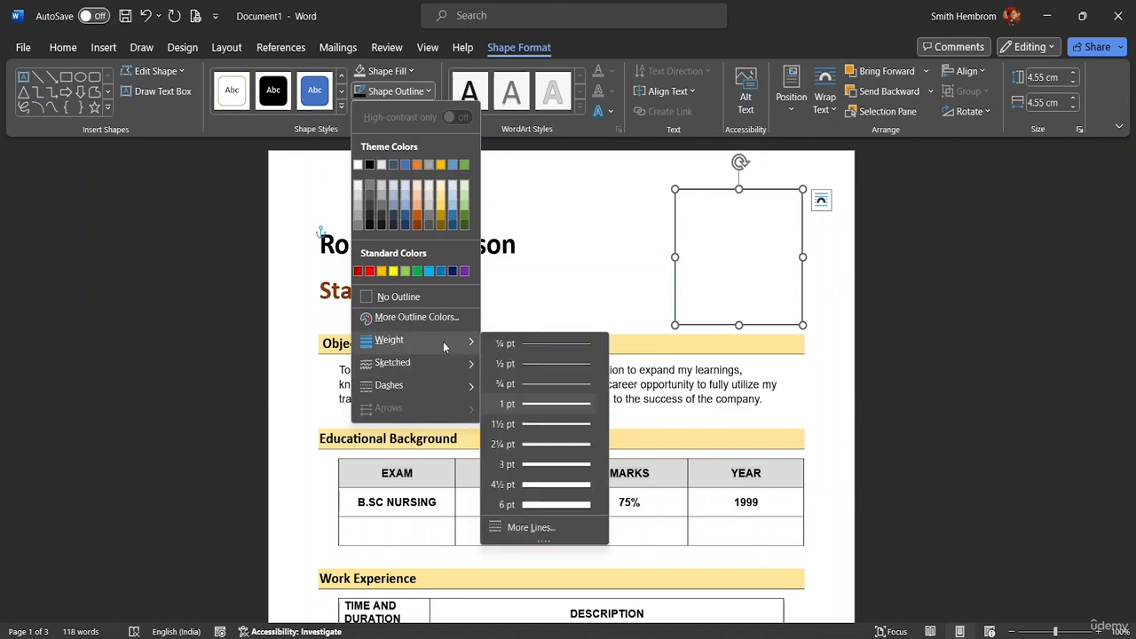
click(528, 466)
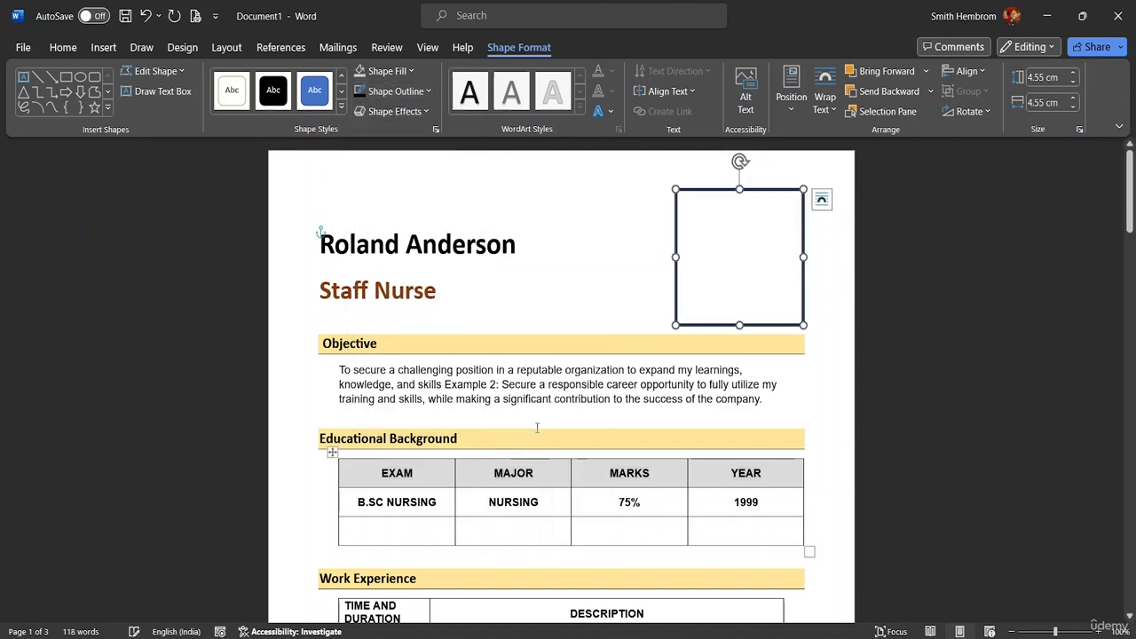
click(543, 286)
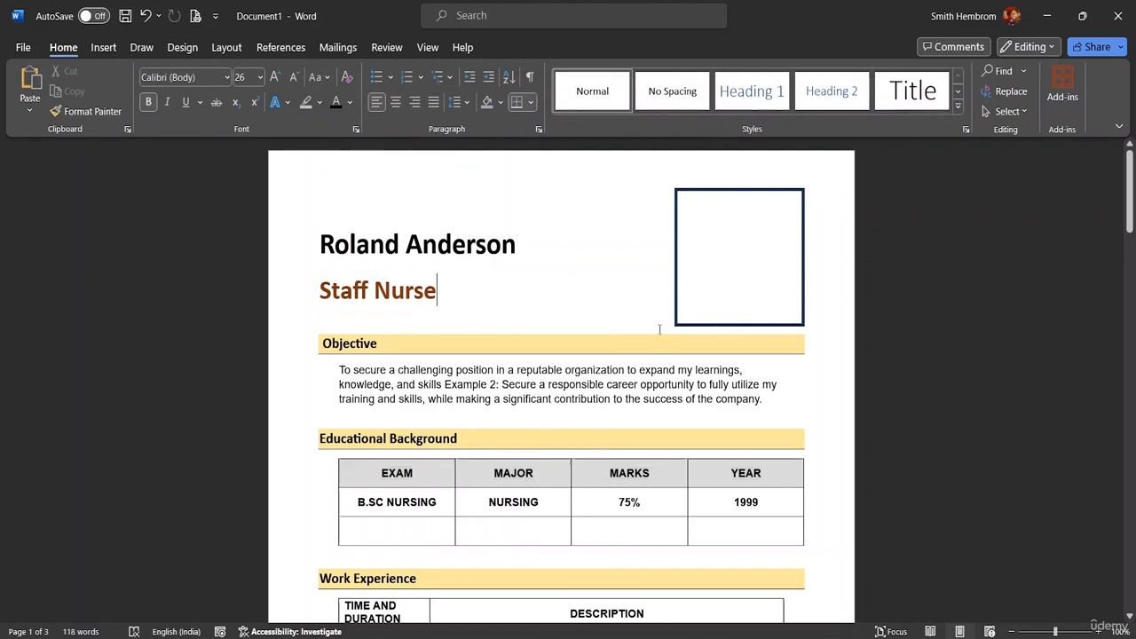
Review the resume's page layout and check both filled pages in the print preview
scroll(717, 323, down, 7)
scroll(719, 315, down, 1)
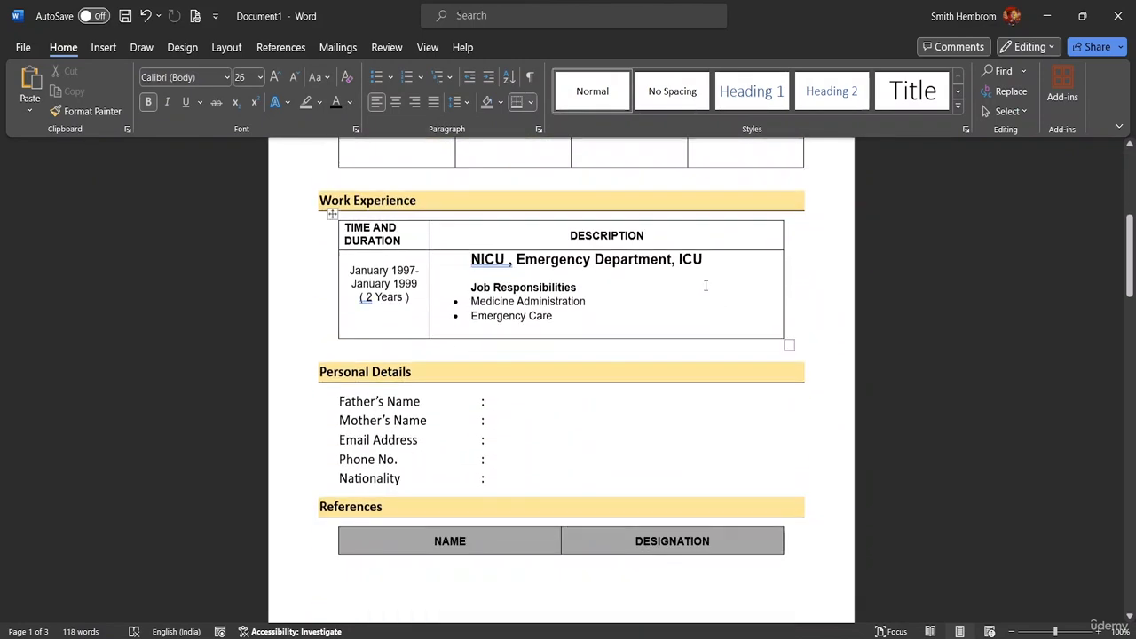
drag(1130, 235, 1128, 144)
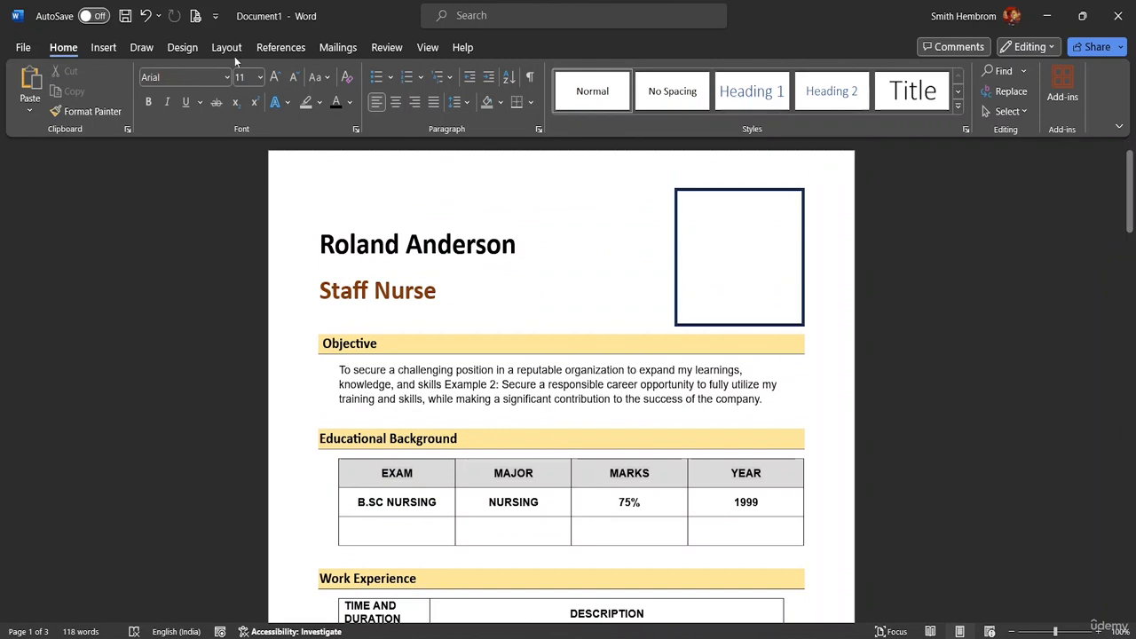
click(23, 47)
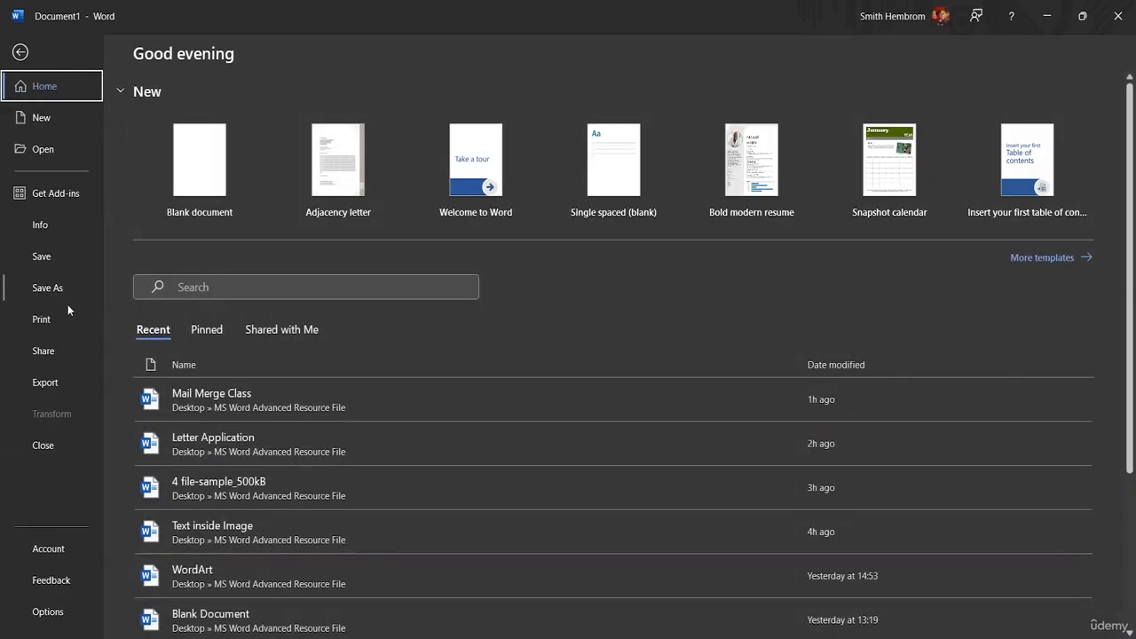
click(56, 326)
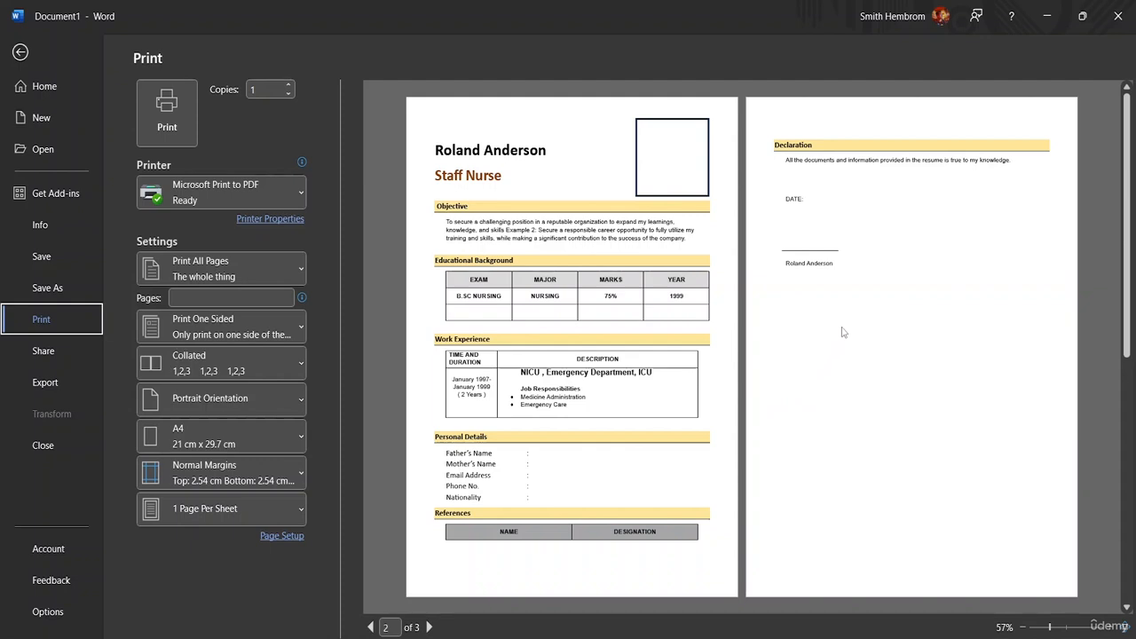
Save the resume as a Word Document in the MS Word Advanced Resource File folder, named with the candidate's full name followed by CV
click(47, 289)
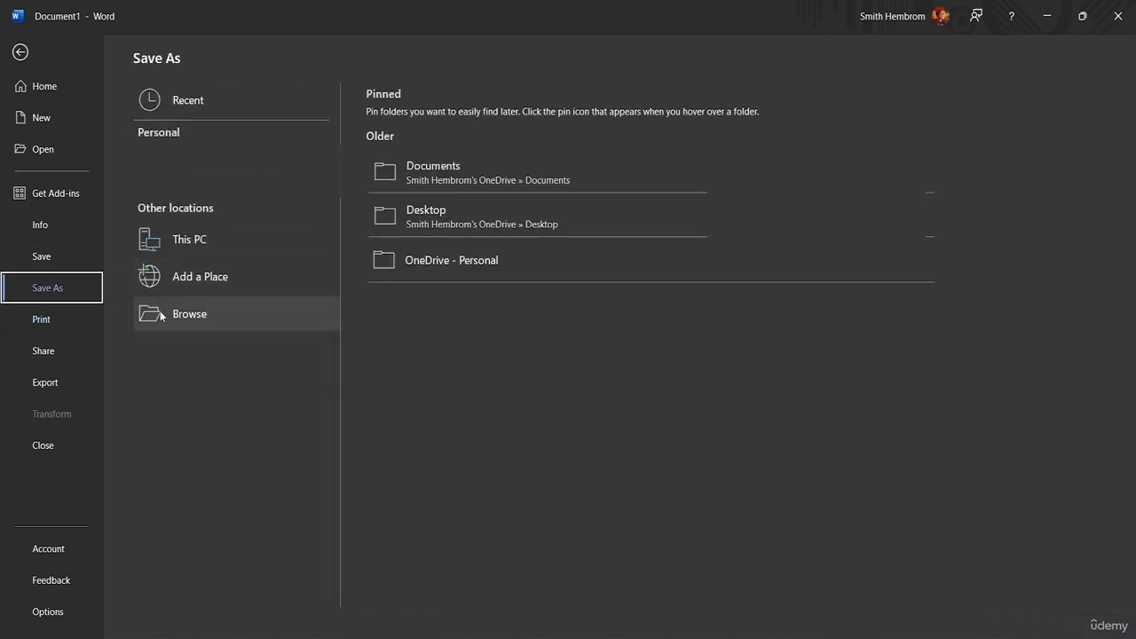
click(167, 316)
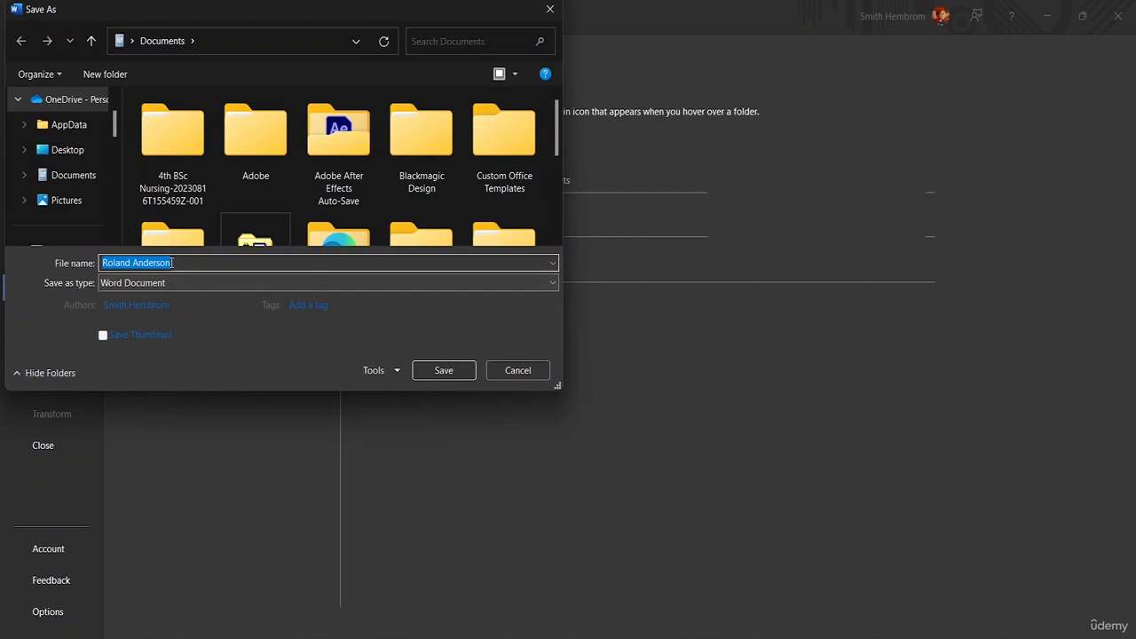
click(178, 264)
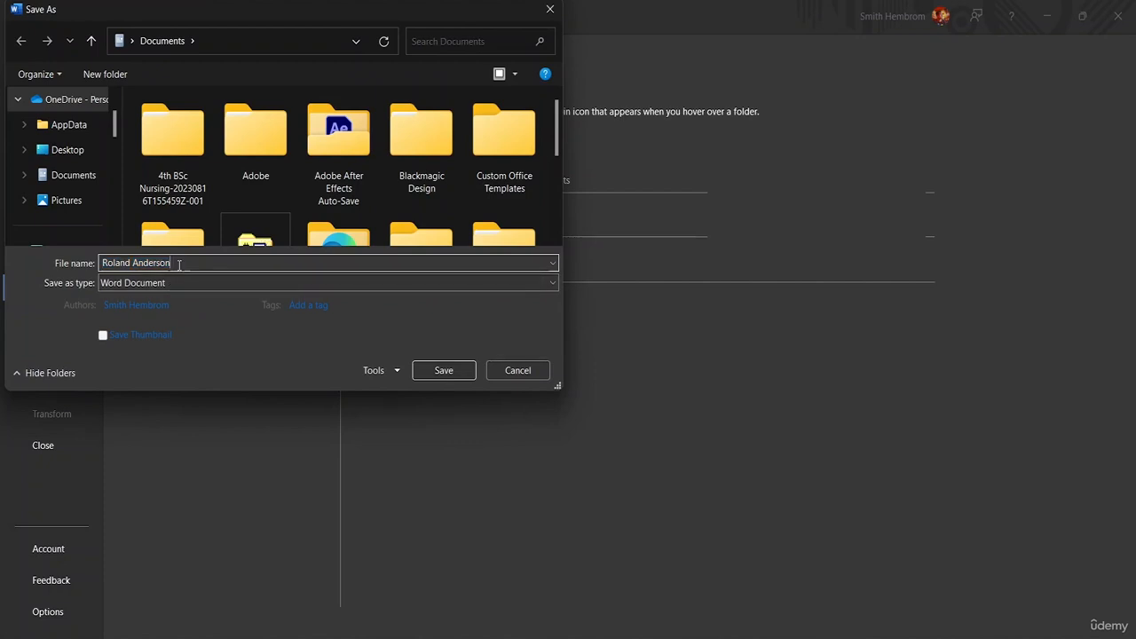
text(CV)
scroll(79, 191, down, 5)
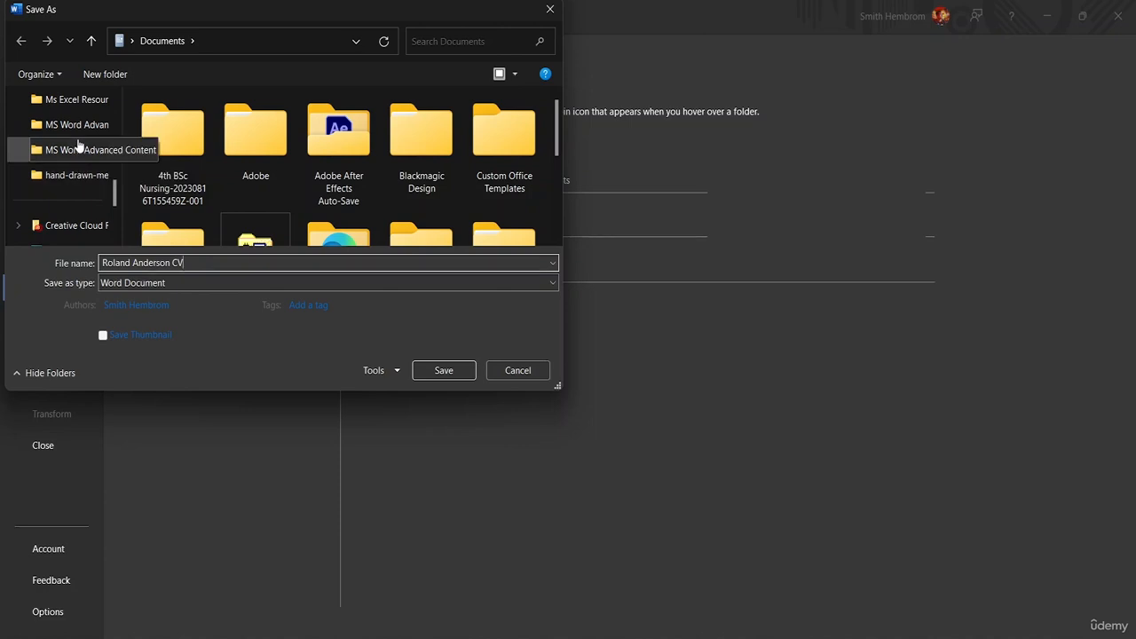
click(78, 126)
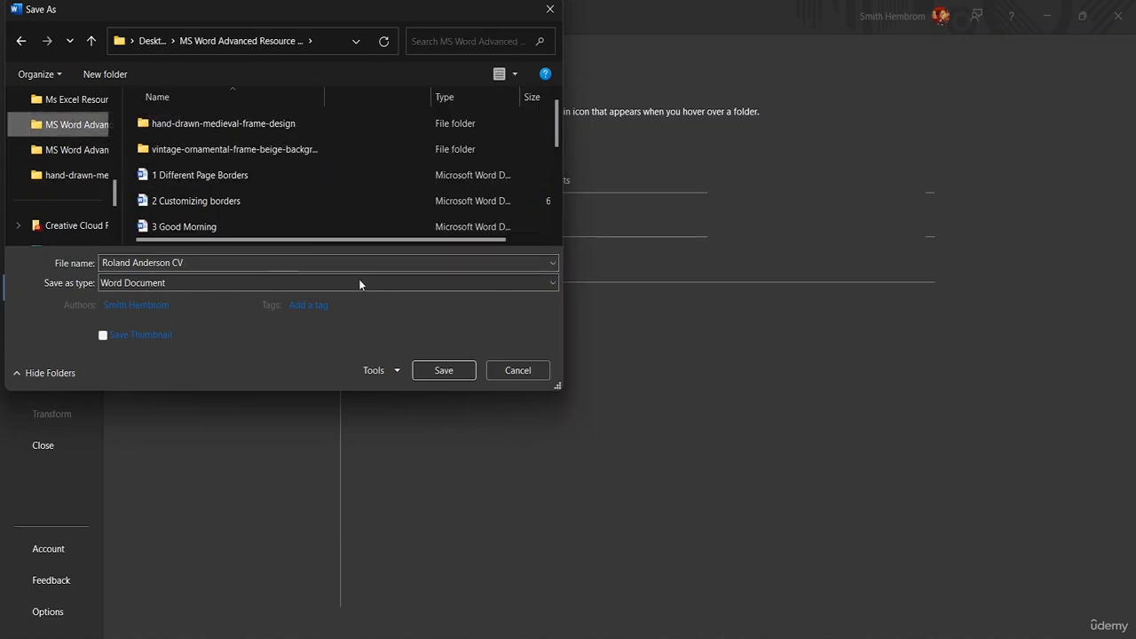
click(422, 367)
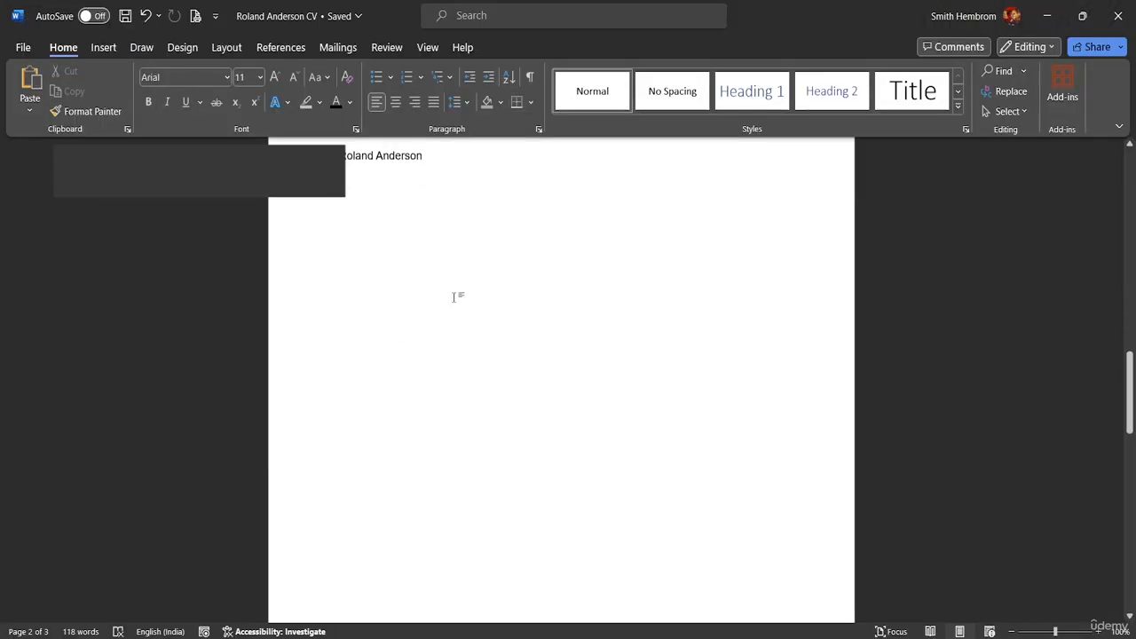
scroll(454, 297, up, 10)
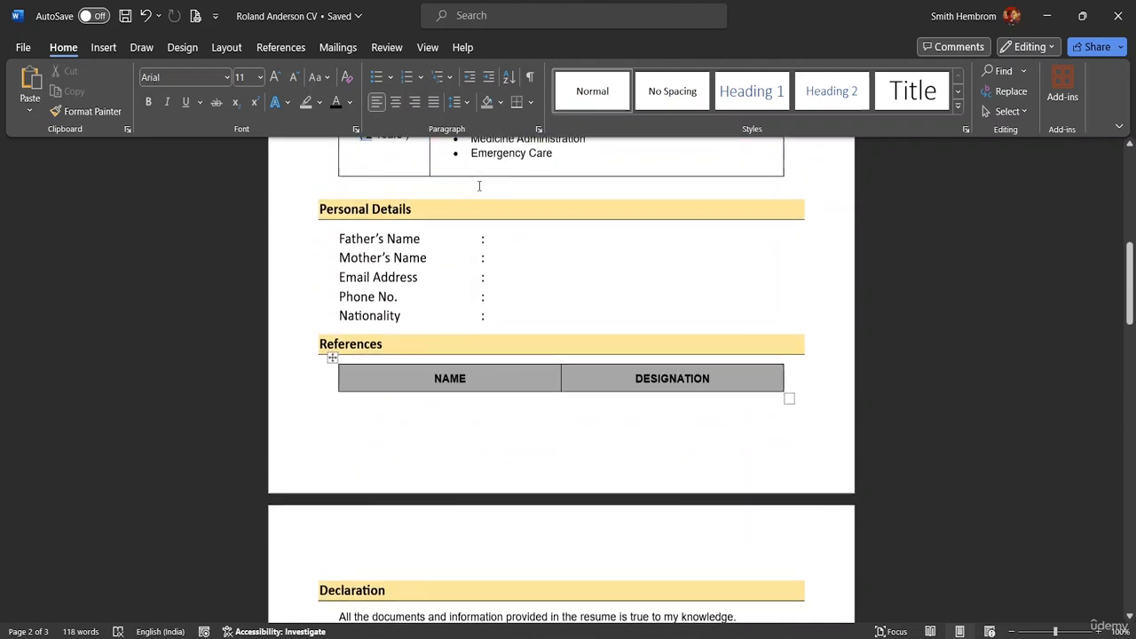
scroll(480, 185, up, 3)
scroll(469, 188, up, 8)
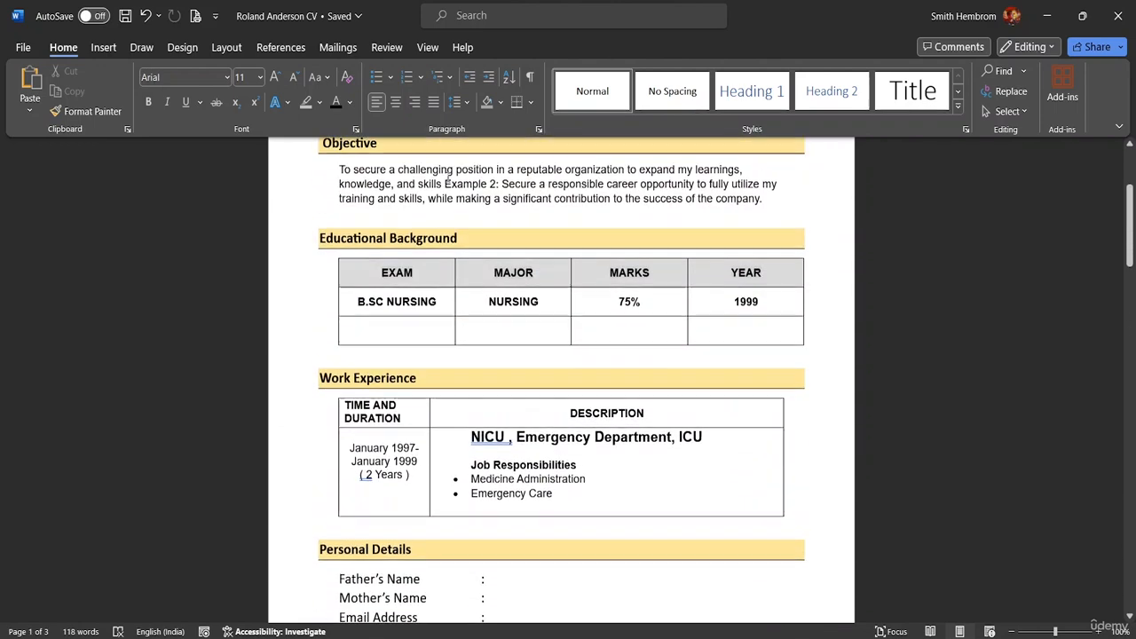